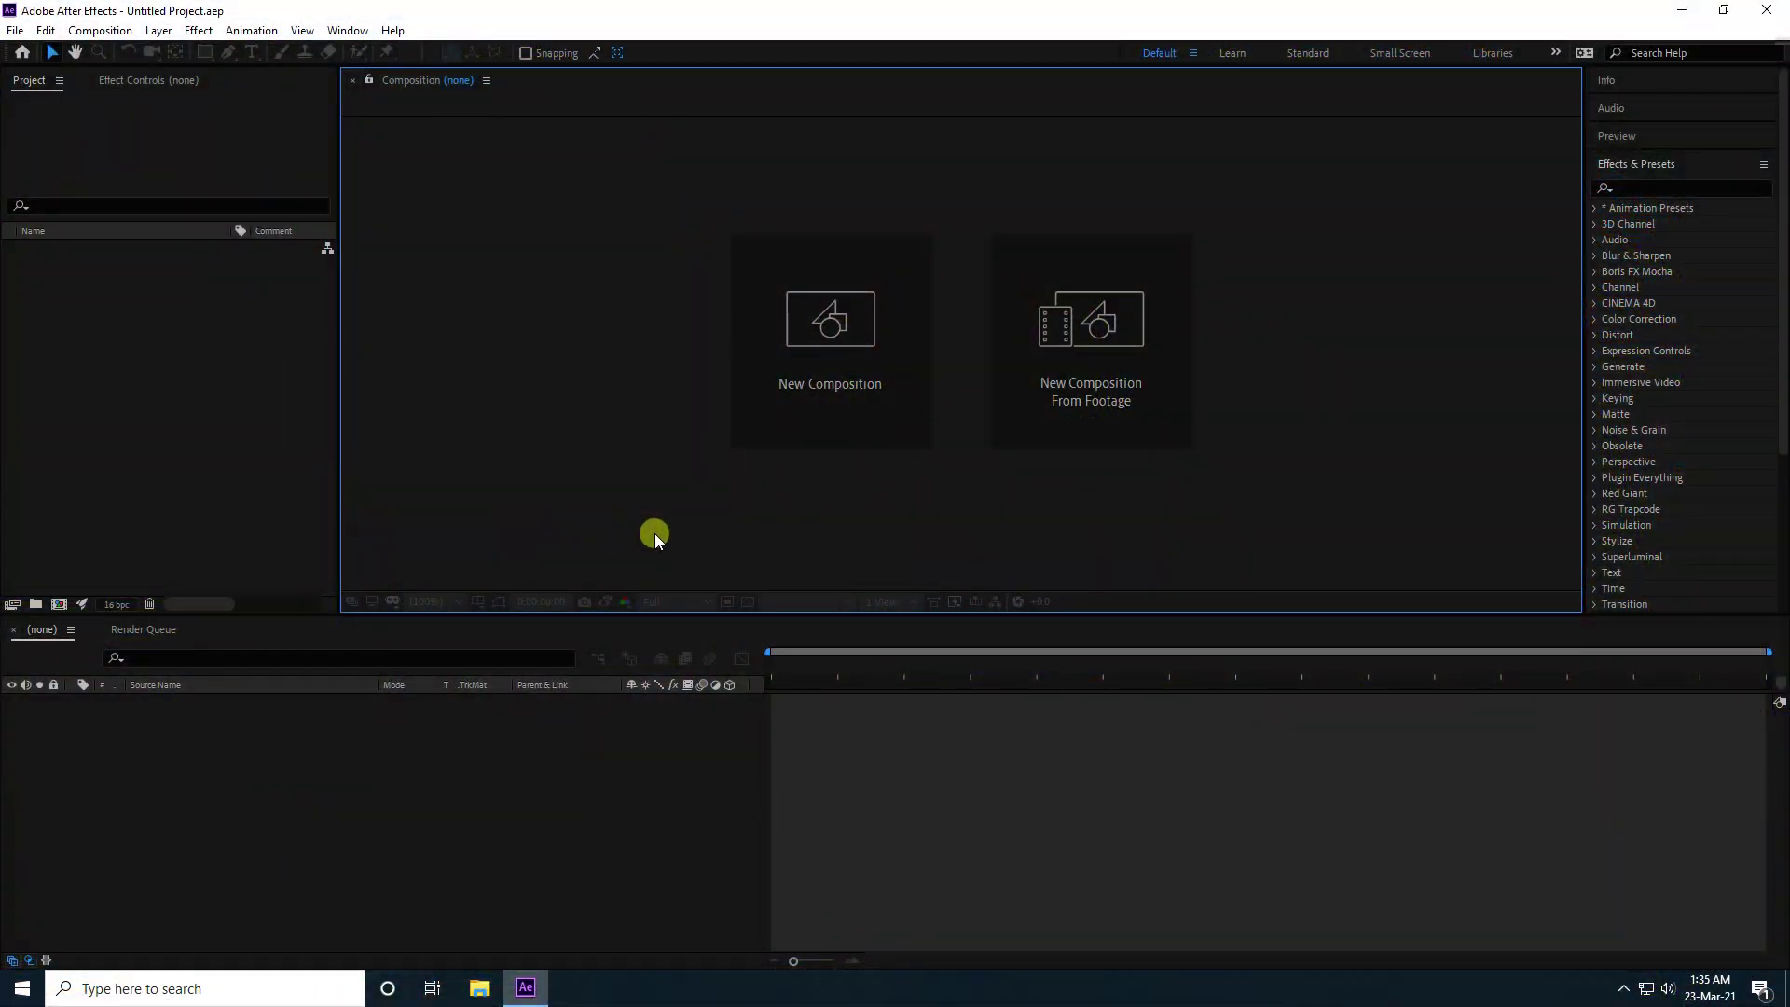
# Create a 15-second 1920 x 1080 composition at 29.97 fps and add a text layer reading AFTEREFFECTS
pyautogui.click(830, 396)
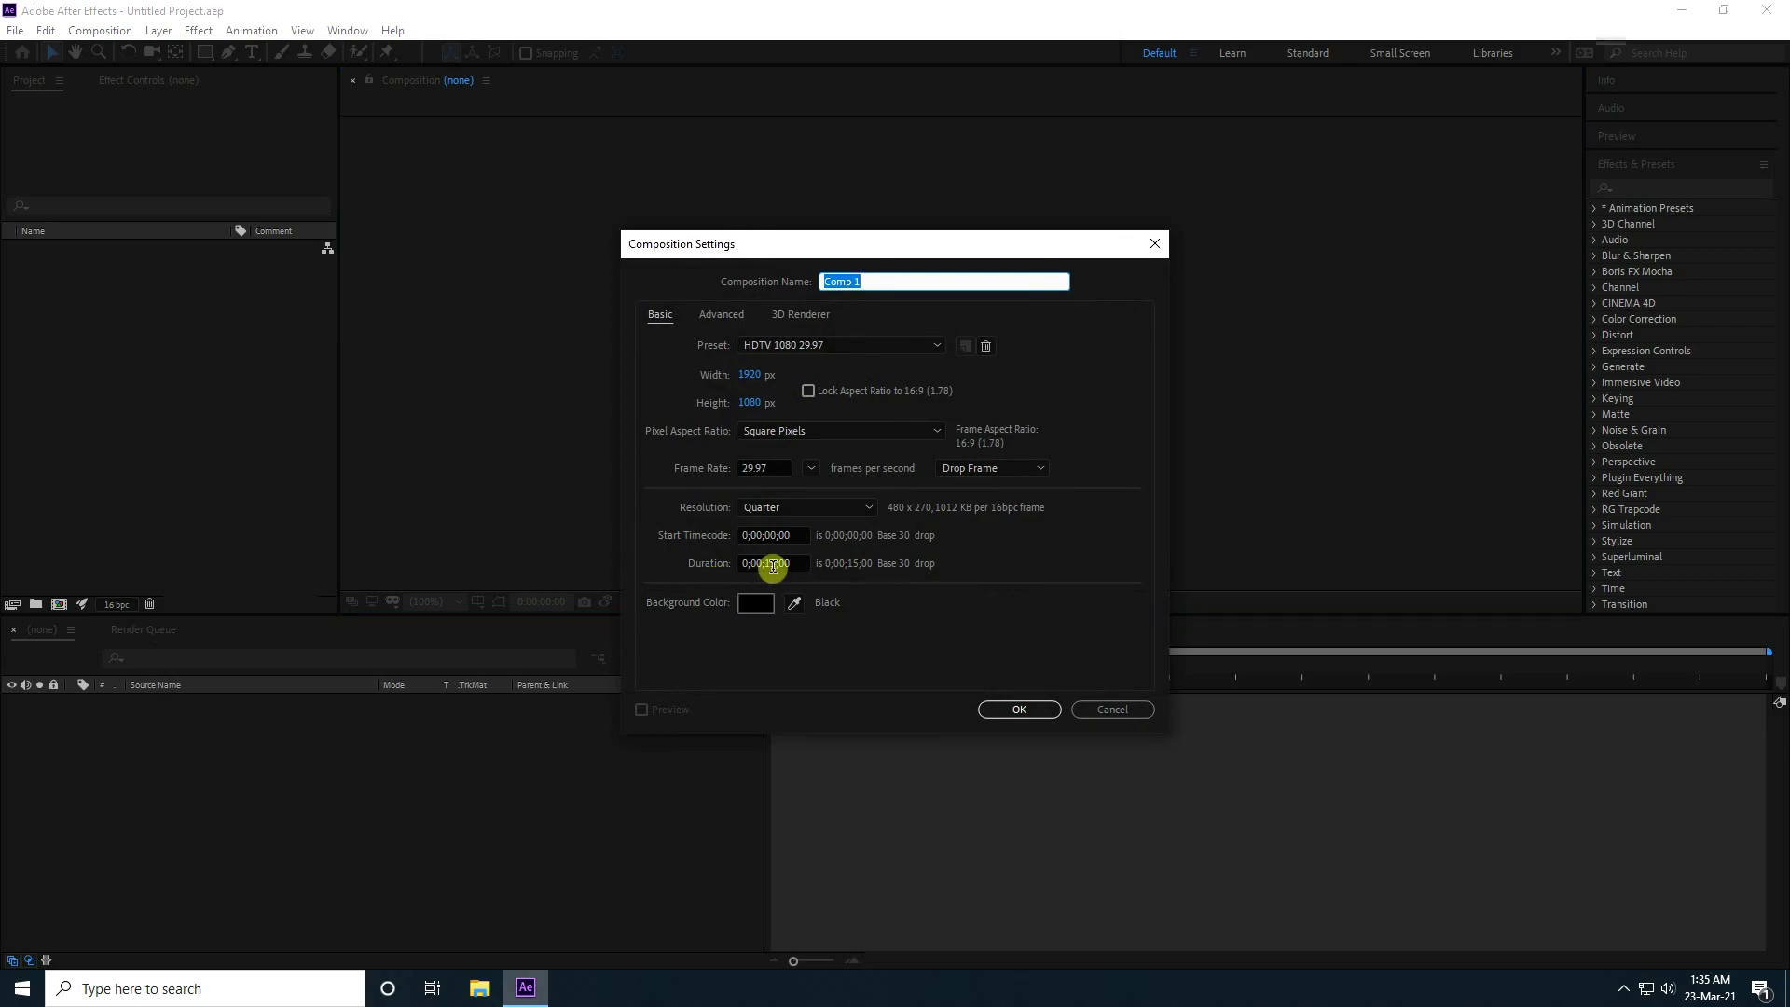
pyautogui.click(1013, 710)
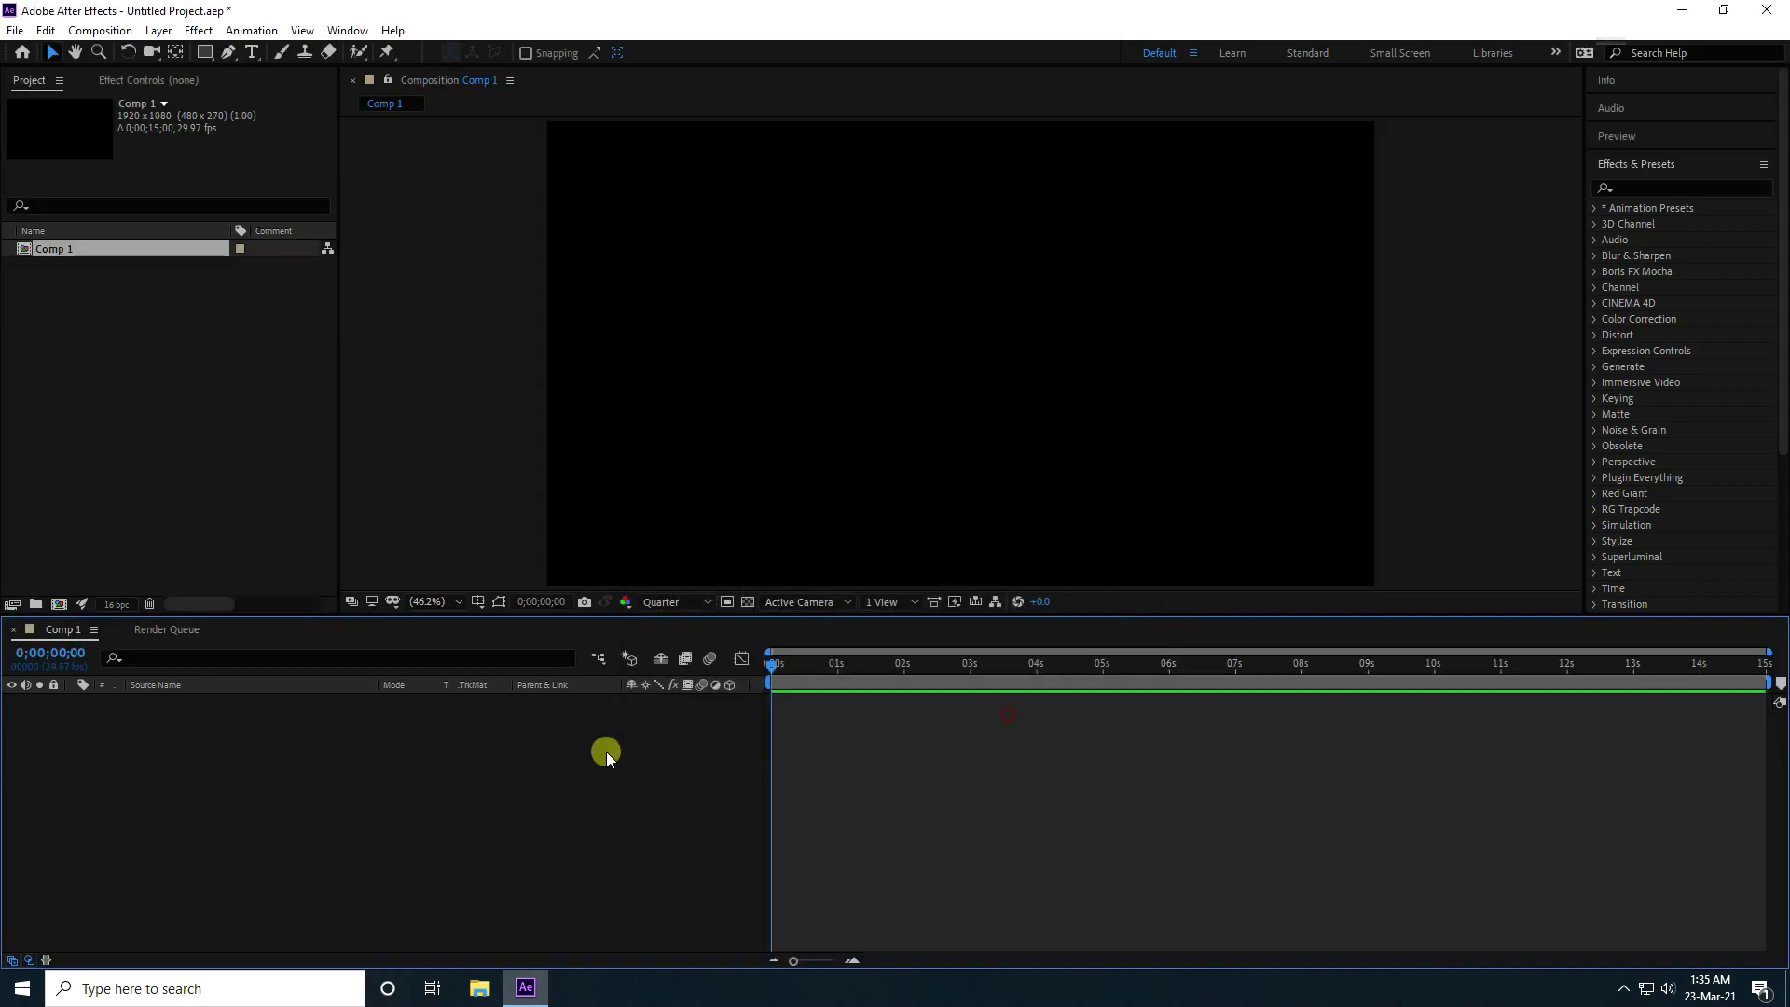
pyautogui.rightClick(308, 834)
pyautogui.moveTo(372, 632)
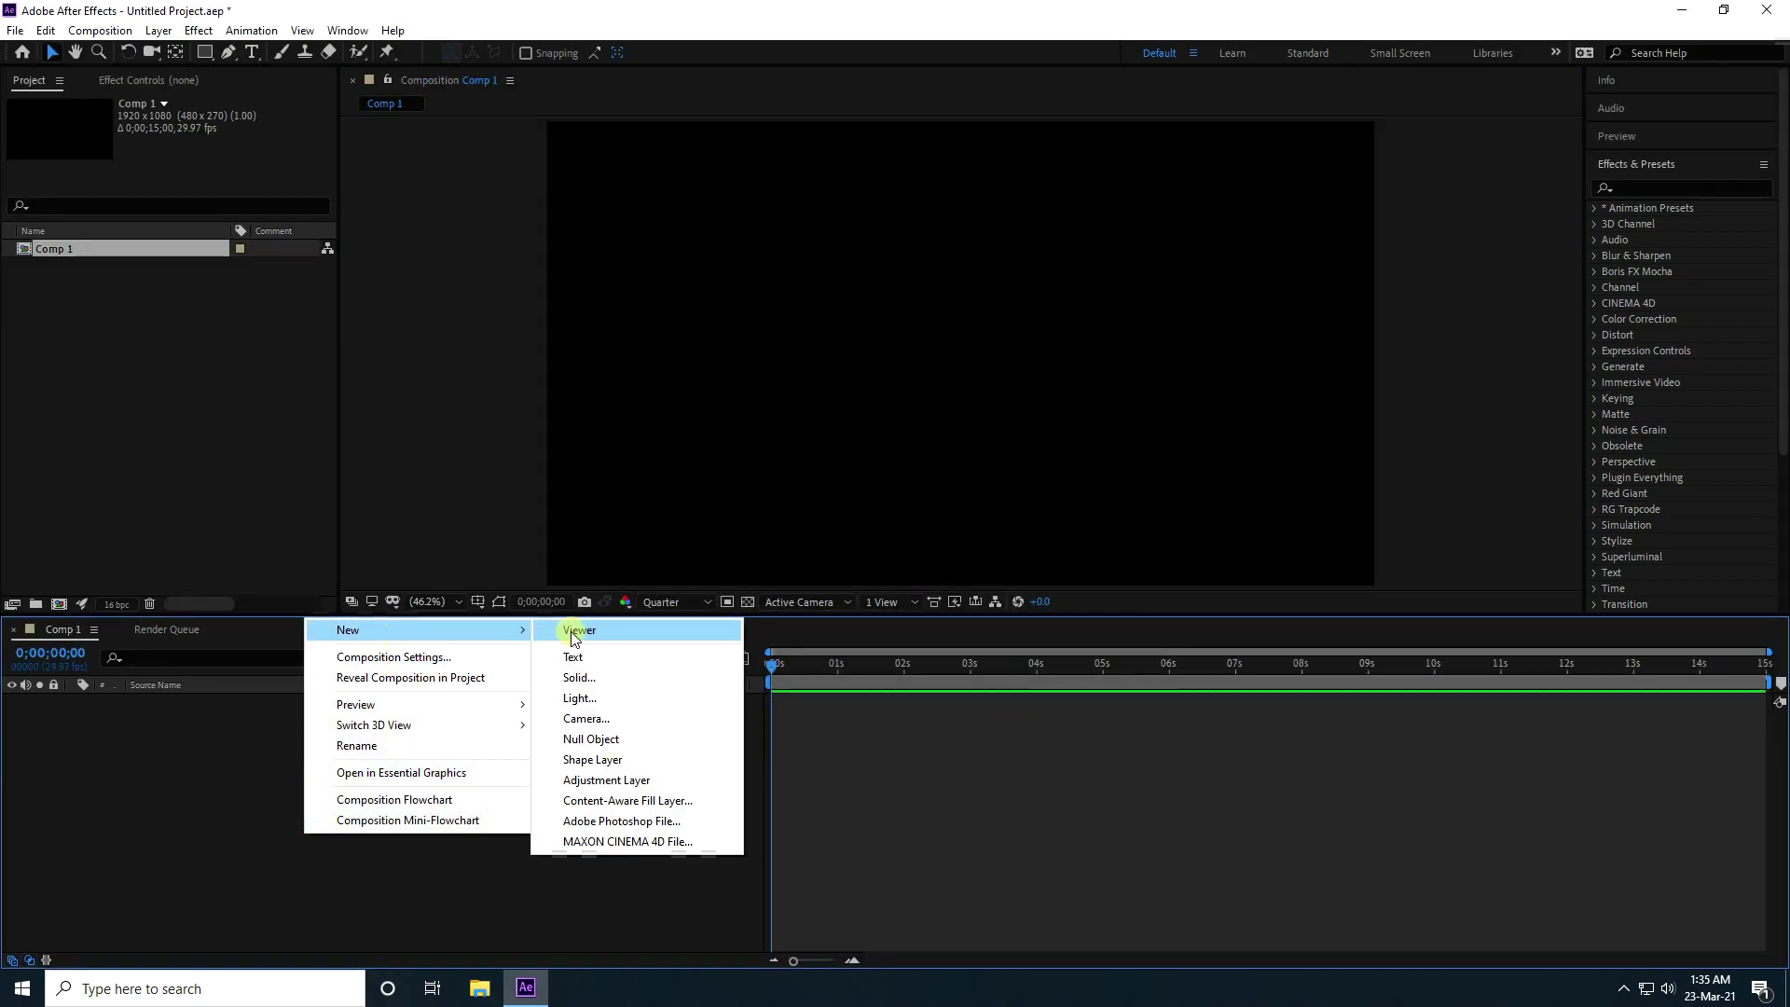
pyautogui.click(589, 662)
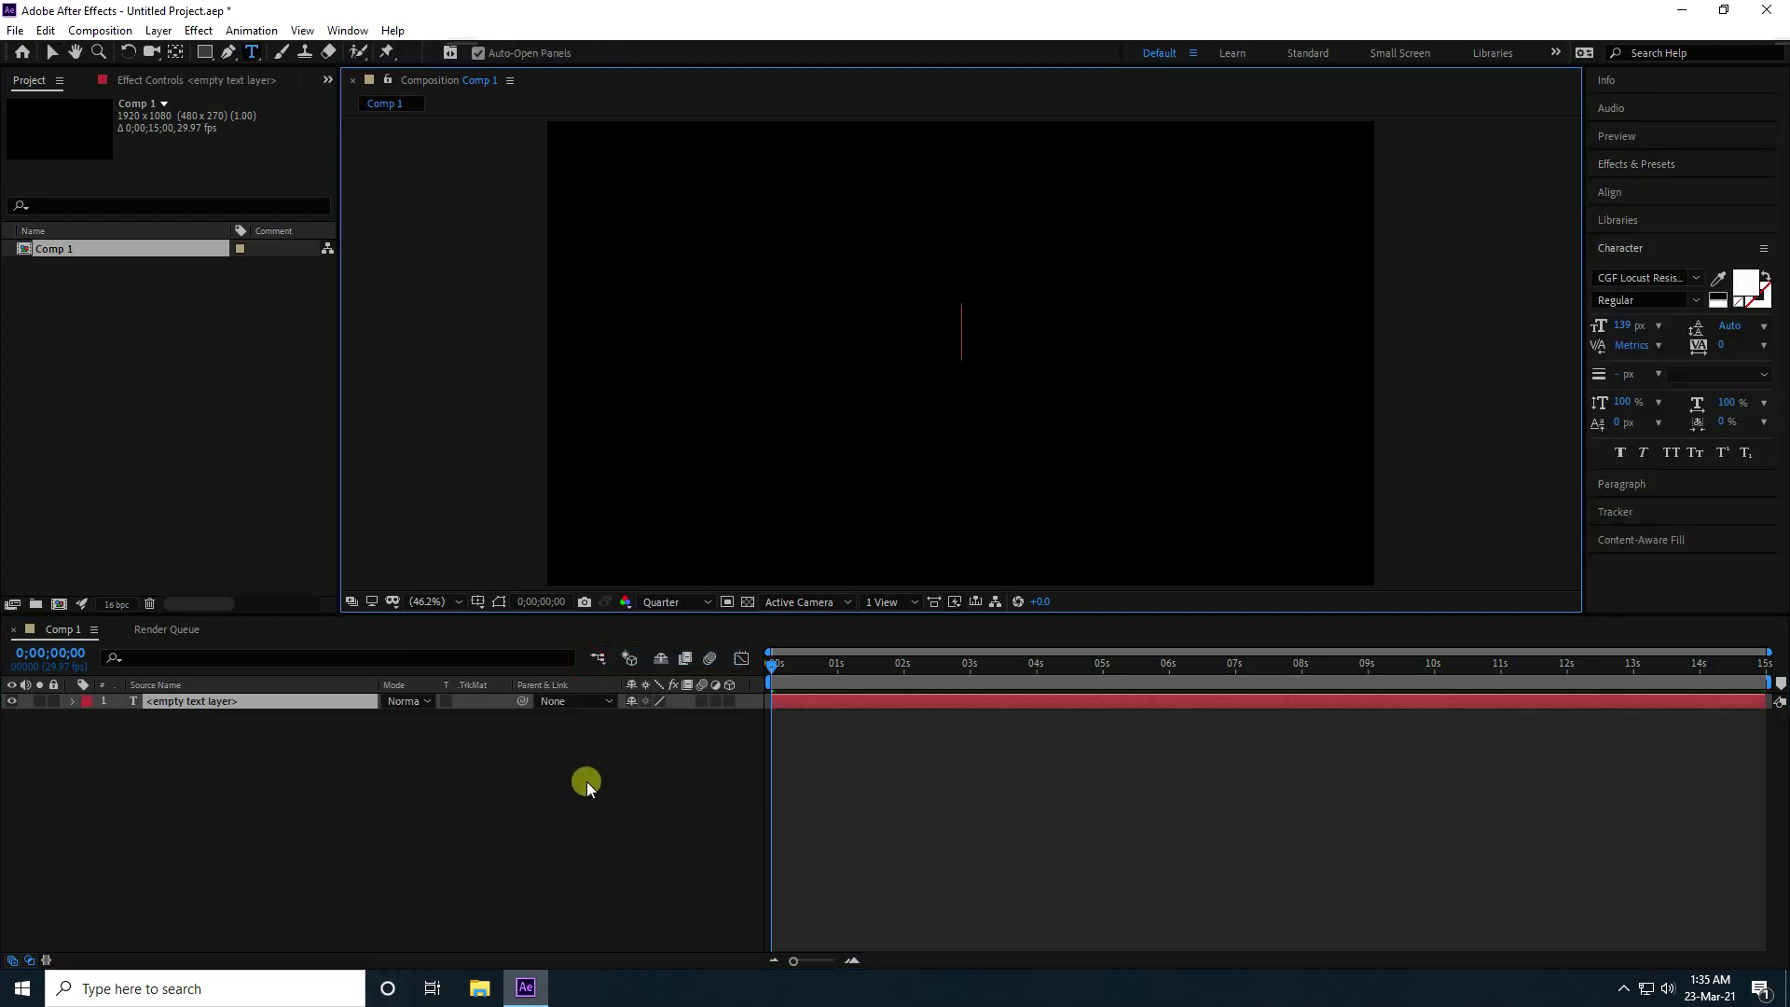
pyautogui.write('AFTEREFFECTS')
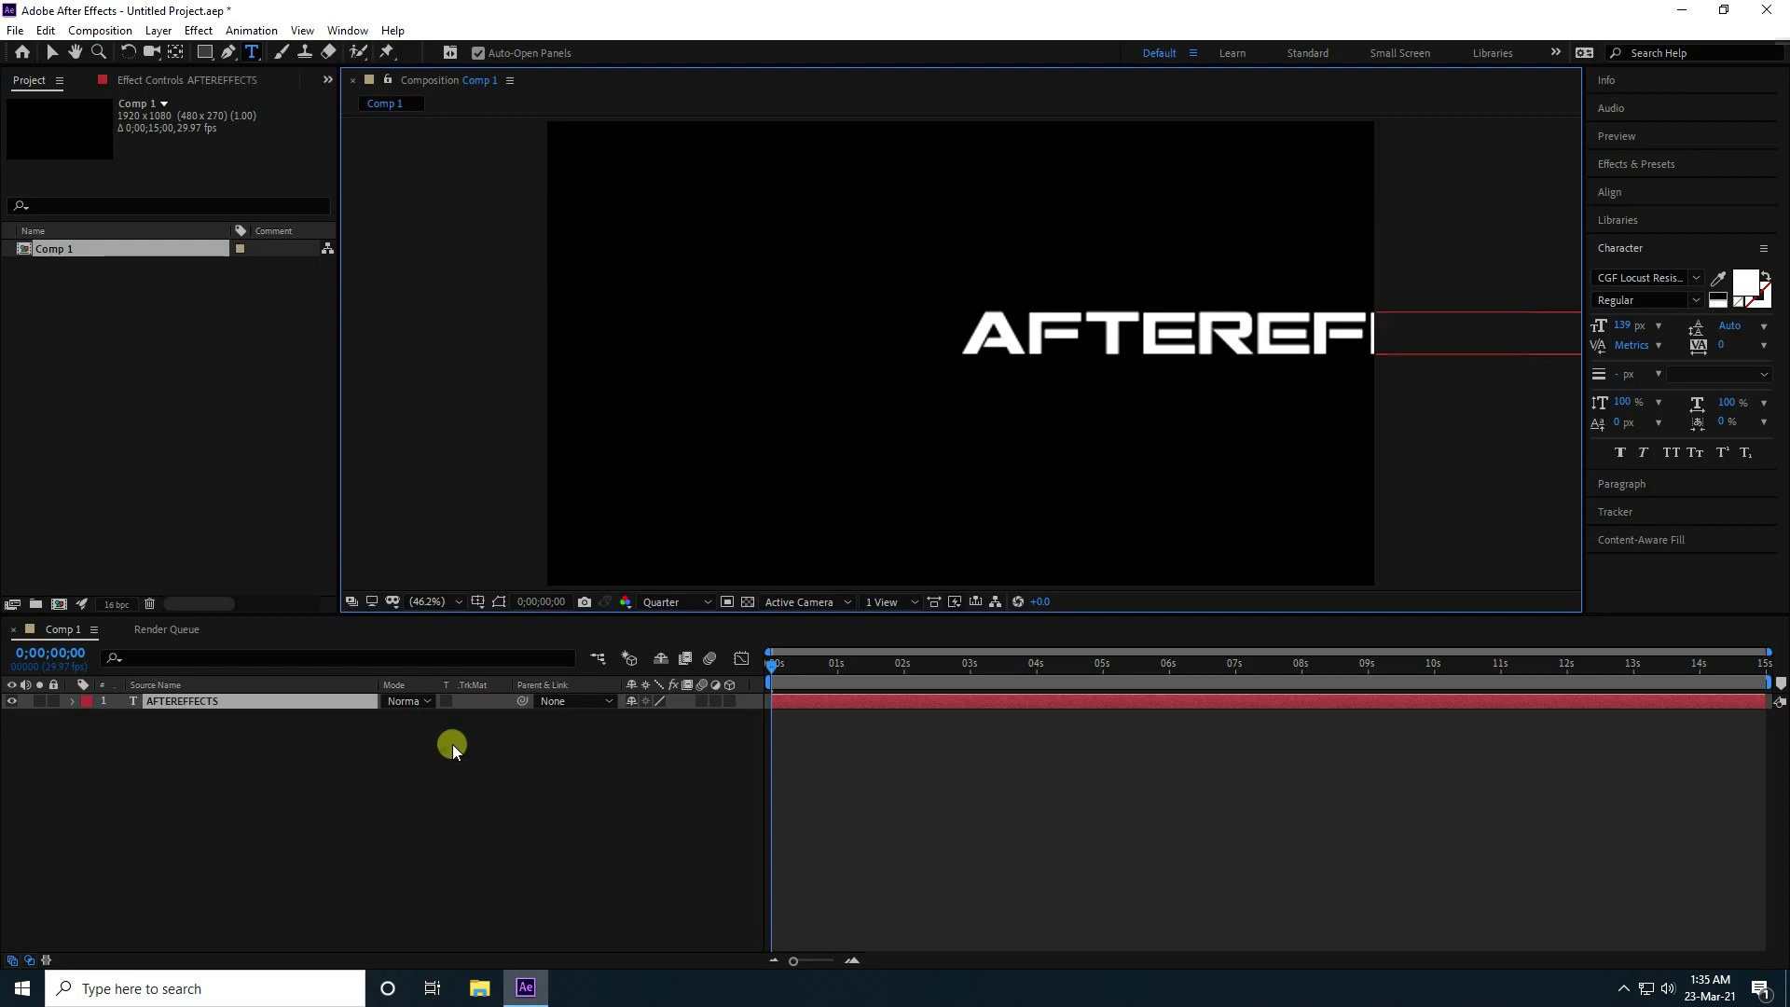
# Centre the text layer horizontally and vertically in the composition and move its anchor point to the centre of the text
pyautogui.click(51, 53)
pyautogui.click(1627, 193)
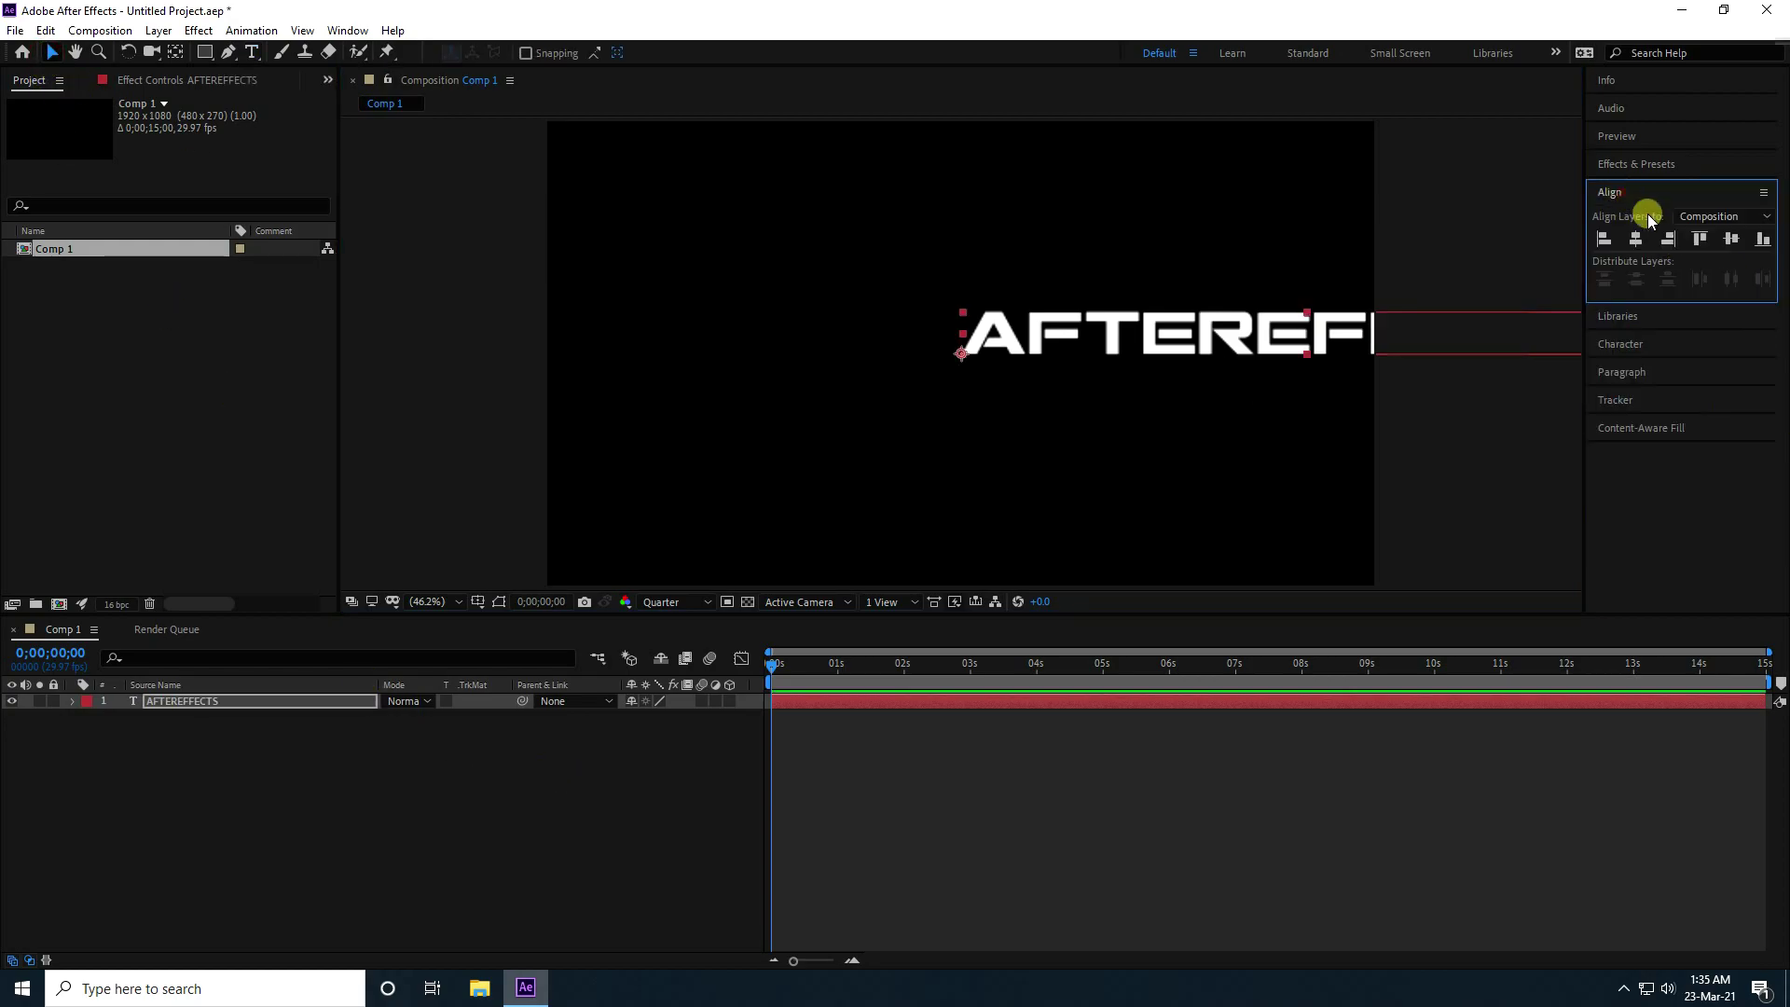
pyautogui.click(1636, 239)
pyautogui.click(1731, 238)
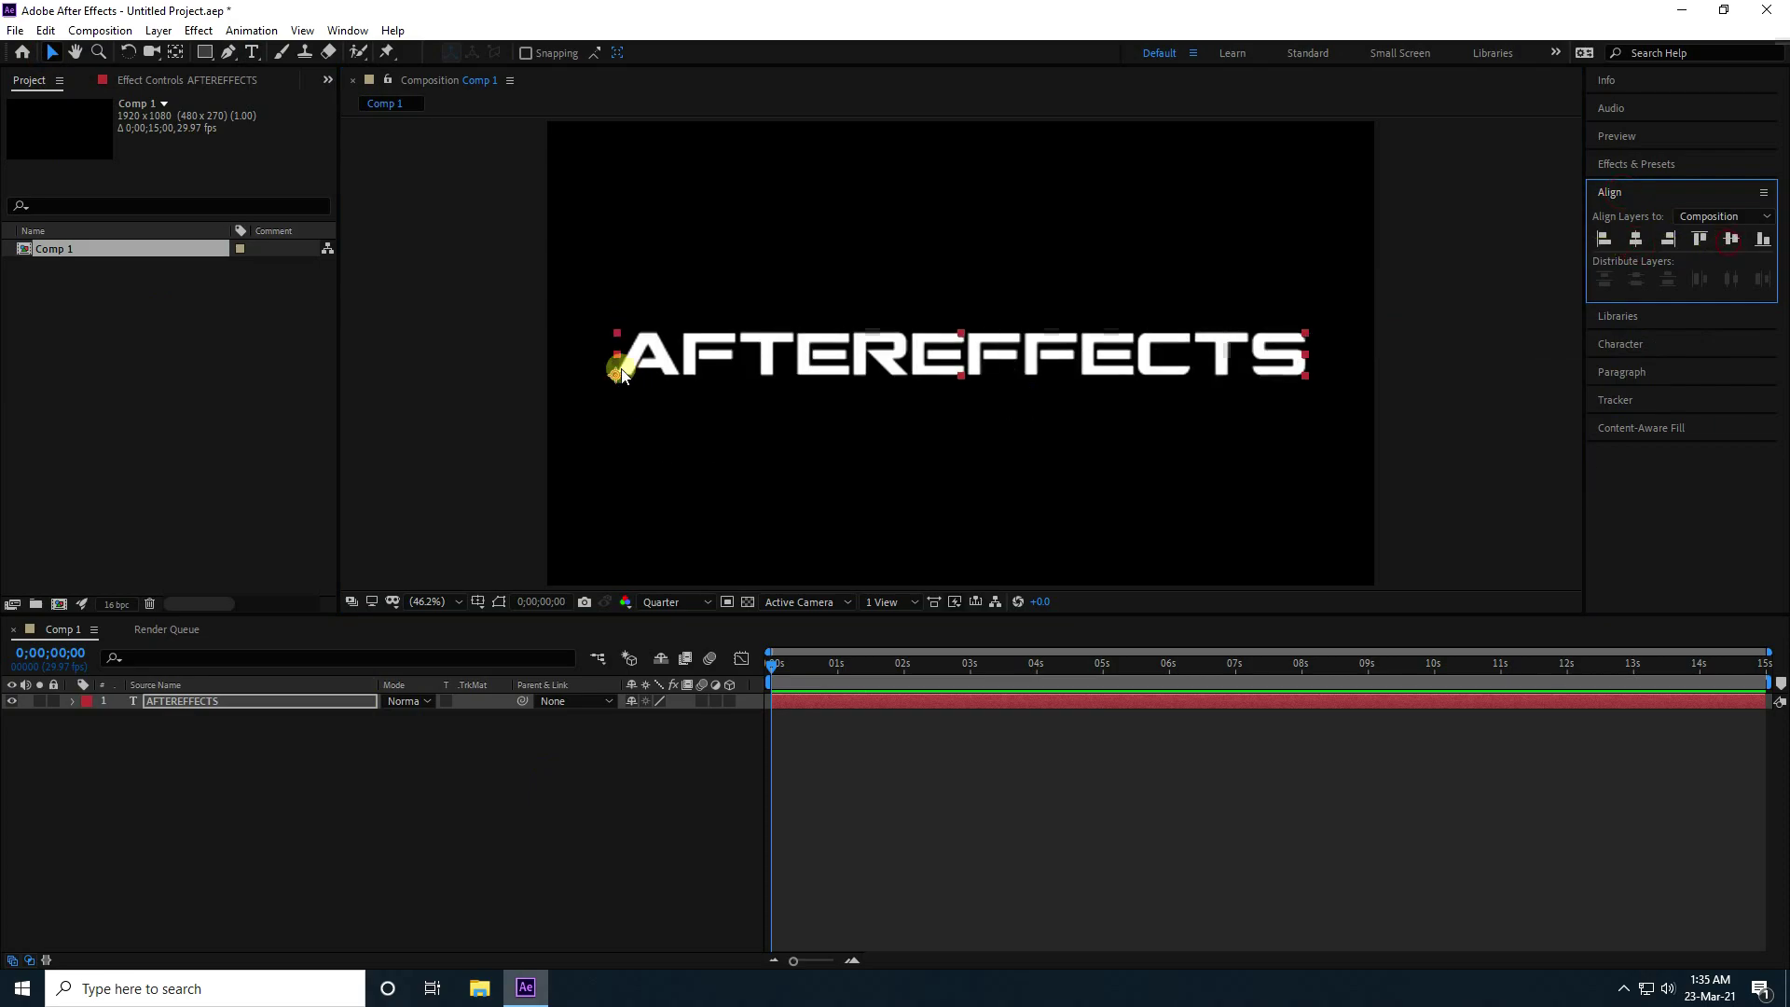
pyautogui.click(965, 359)
pyautogui.hotkey('ctrl', 'alt', 'Home')
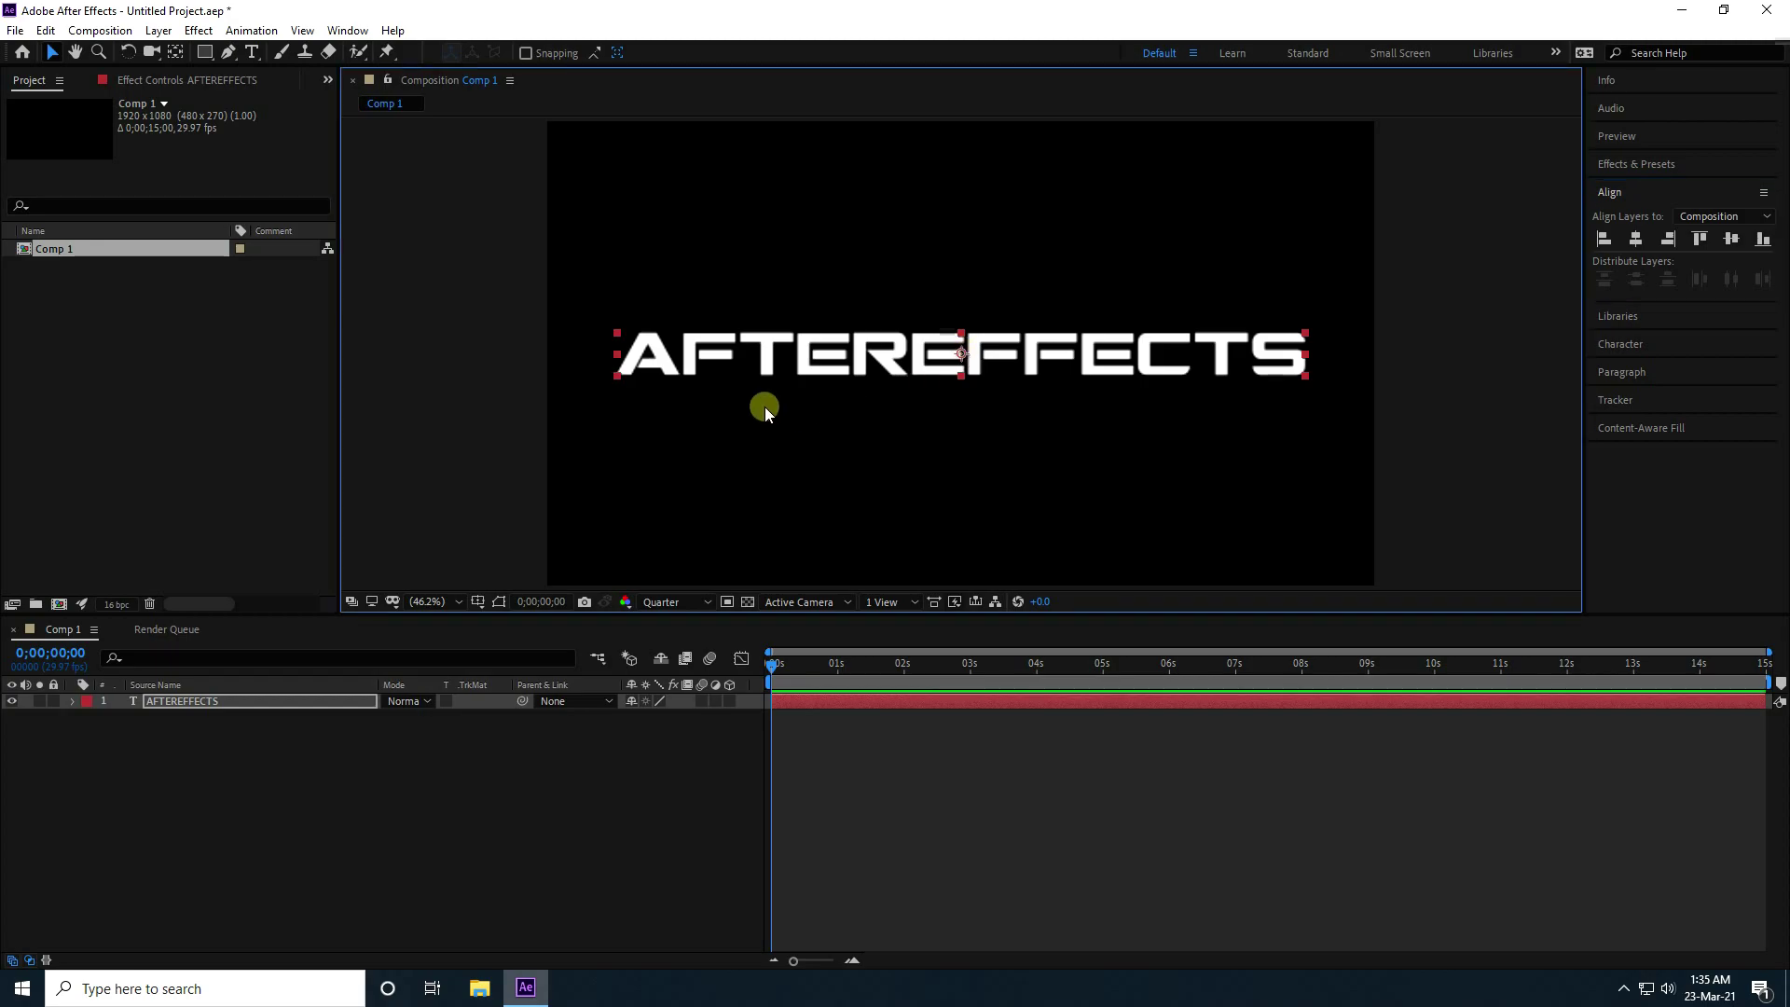
# Add a black 1920 x 1080 solid named E3D and hide the AFTEREFFECTS text layer
pyautogui.click(427, 907)
pyautogui.rightClick(411, 891)
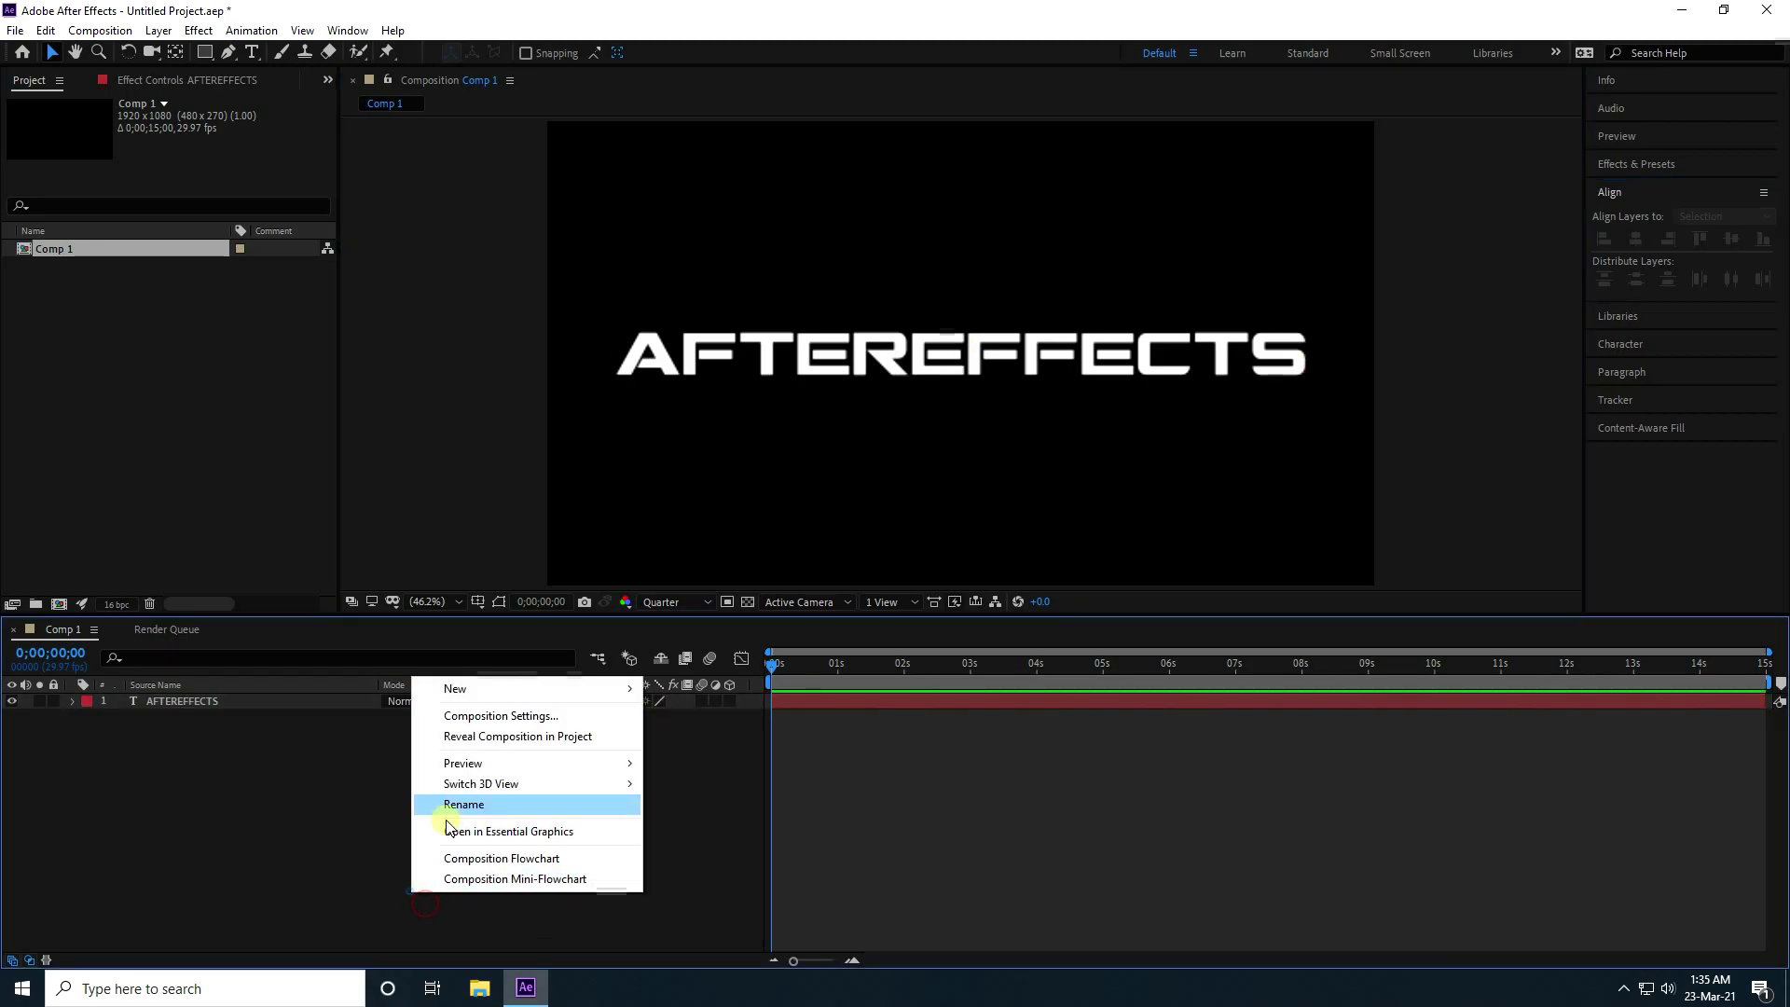
pyautogui.click(453, 691)
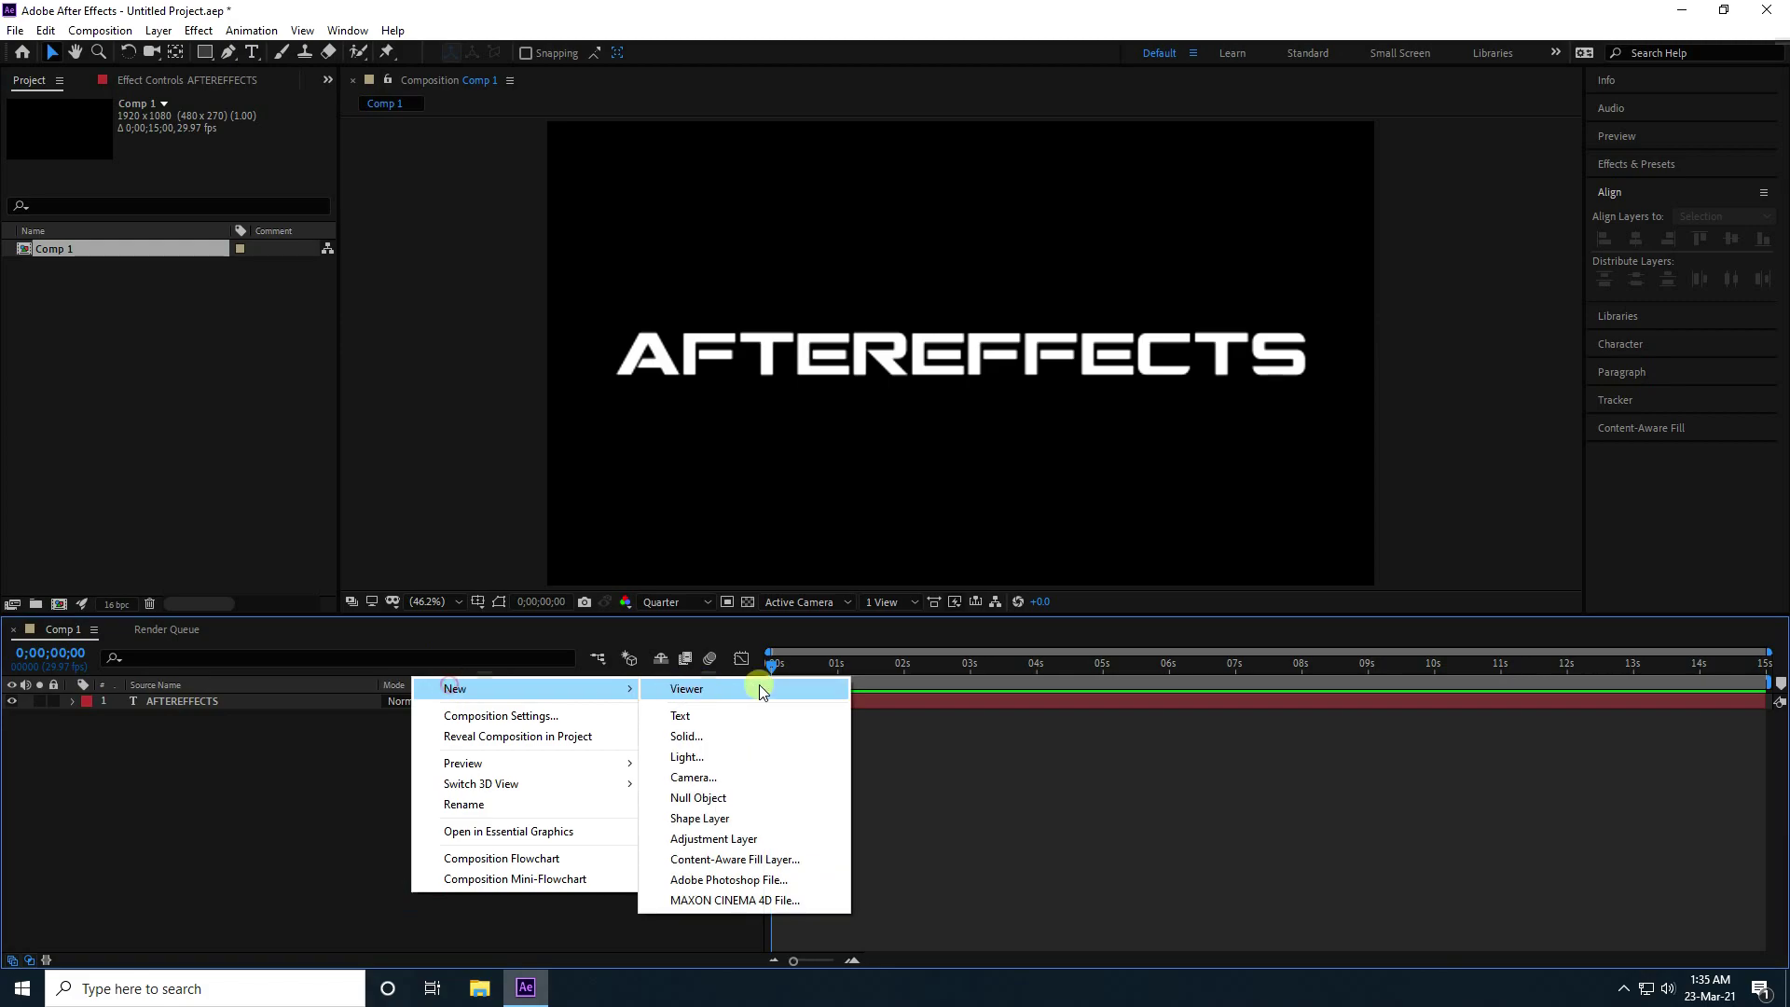
pyautogui.click(689, 739)
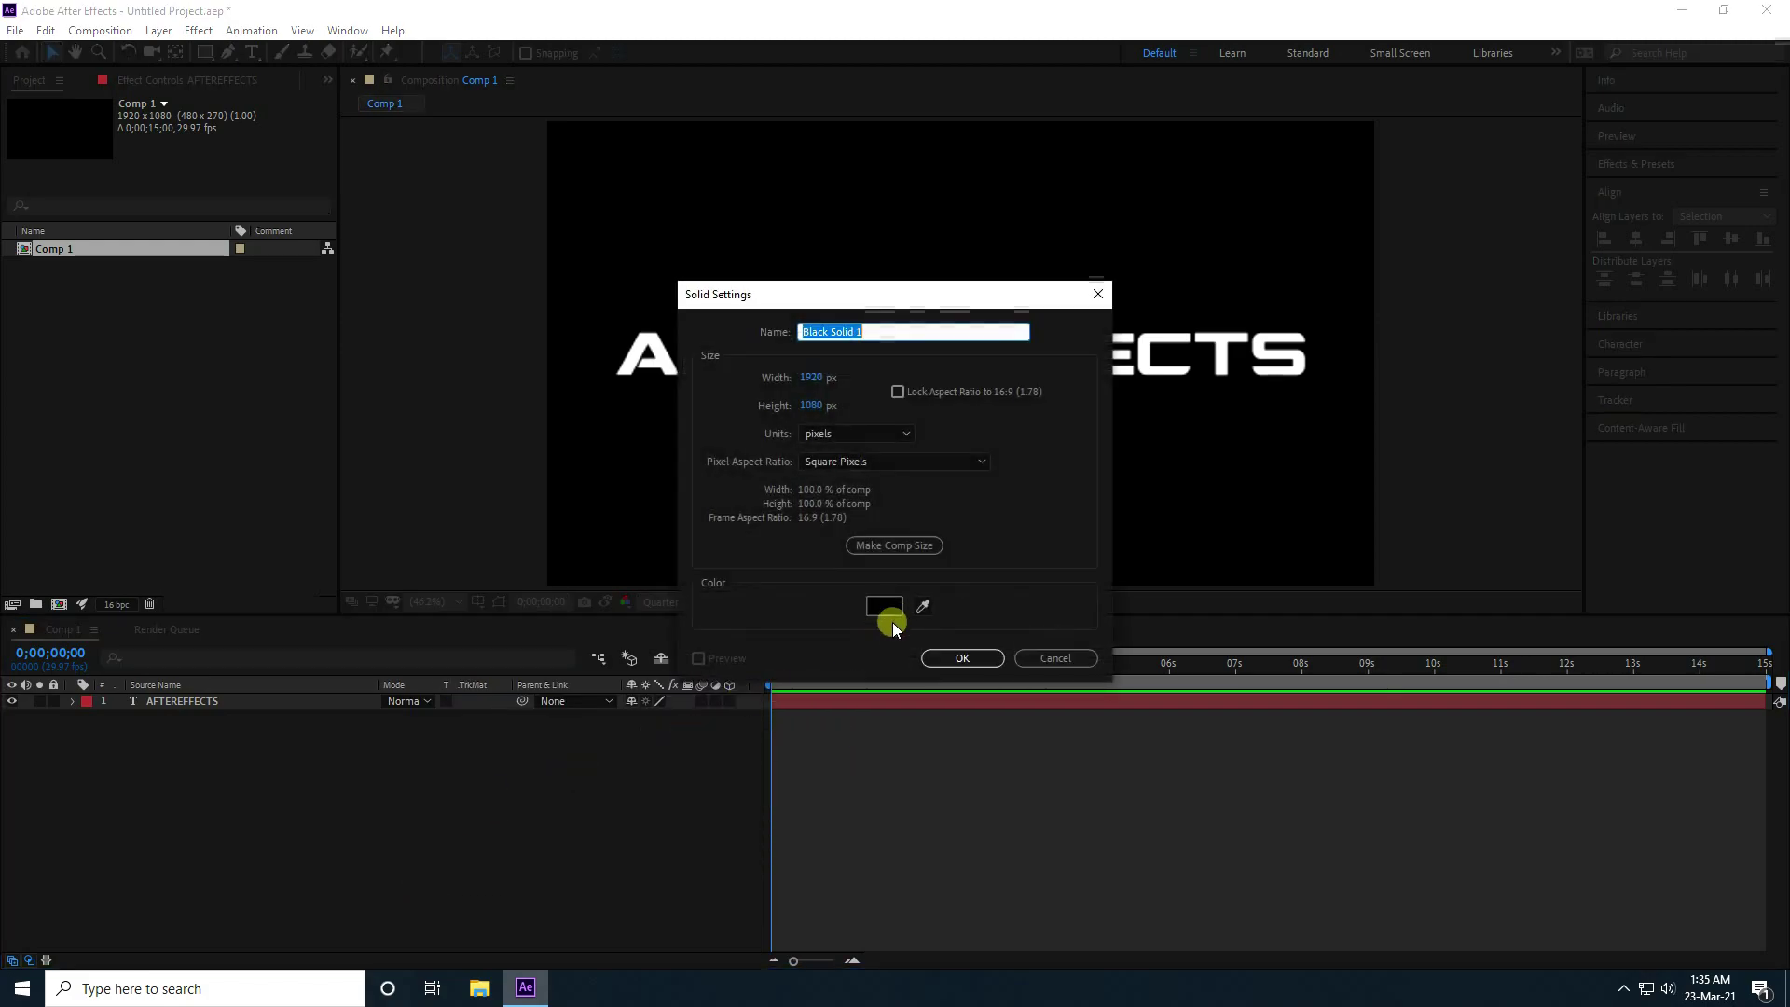
pyautogui.write('E3D')
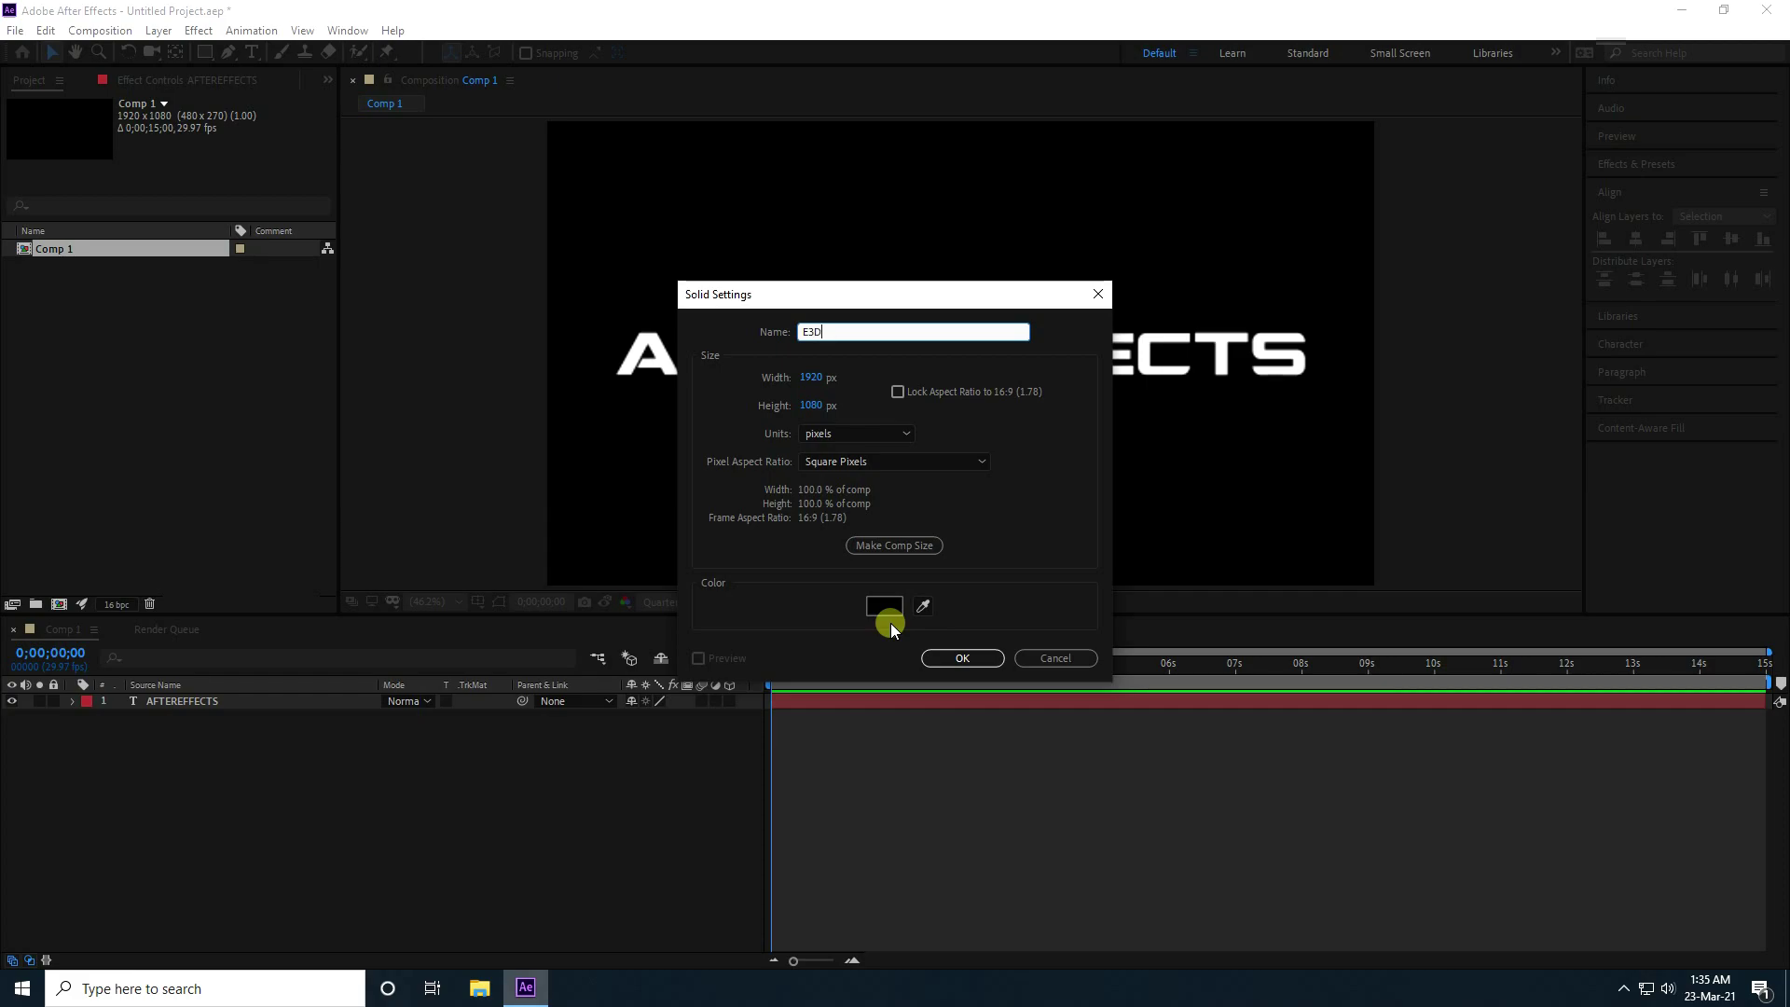
pyautogui.click(965, 657)
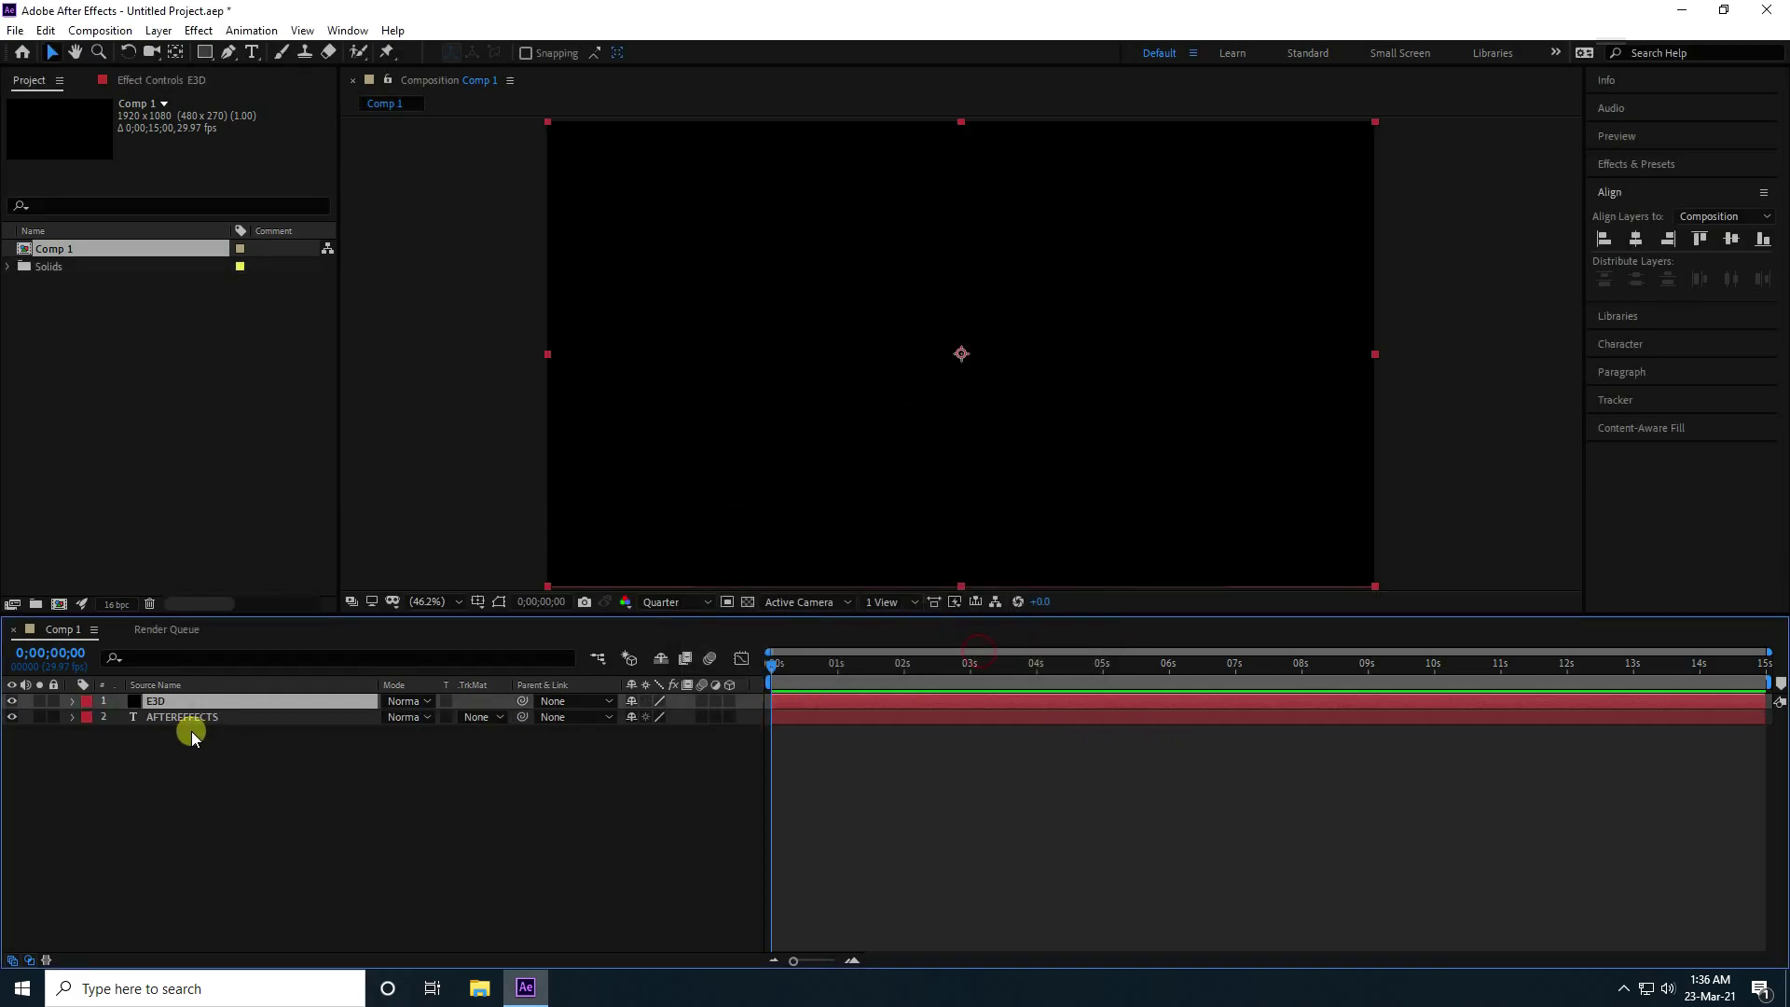
pyautogui.click(11, 717)
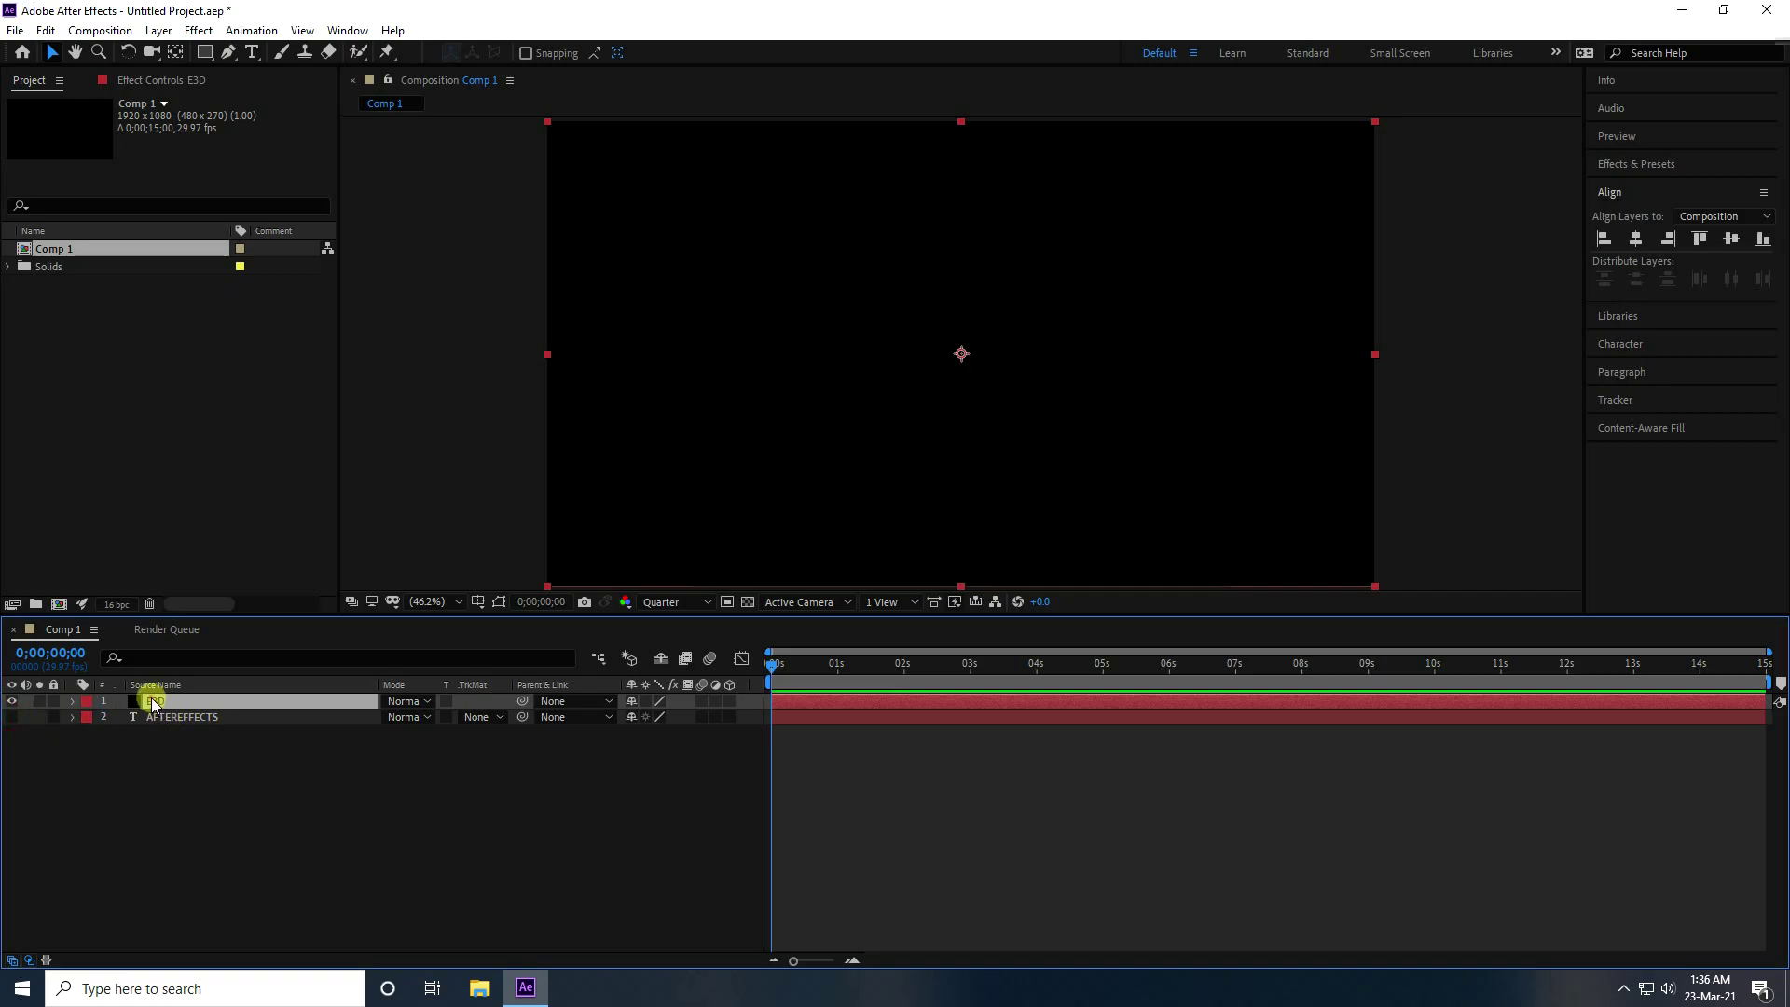
# Apply the Video Copilot Element effect to the E3D solid
pyautogui.press('Return')
pyautogui.click(198, 31)
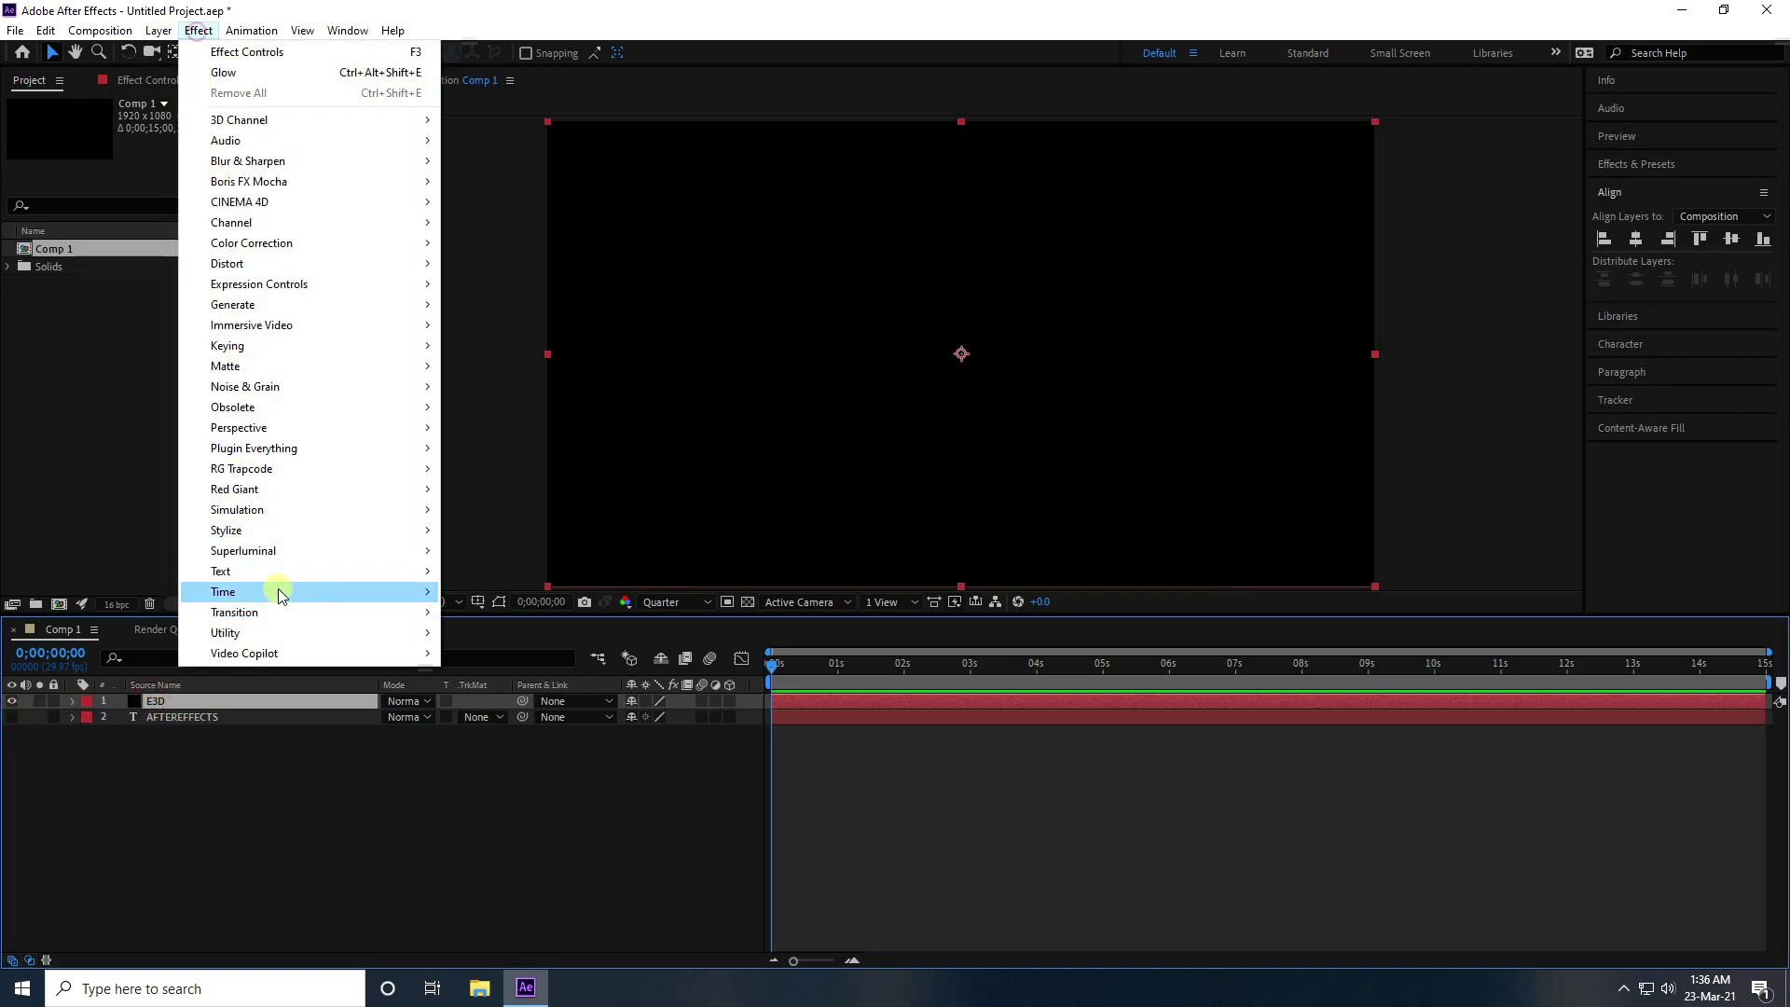
pyautogui.moveTo(410, 653)
pyautogui.click(484, 658)
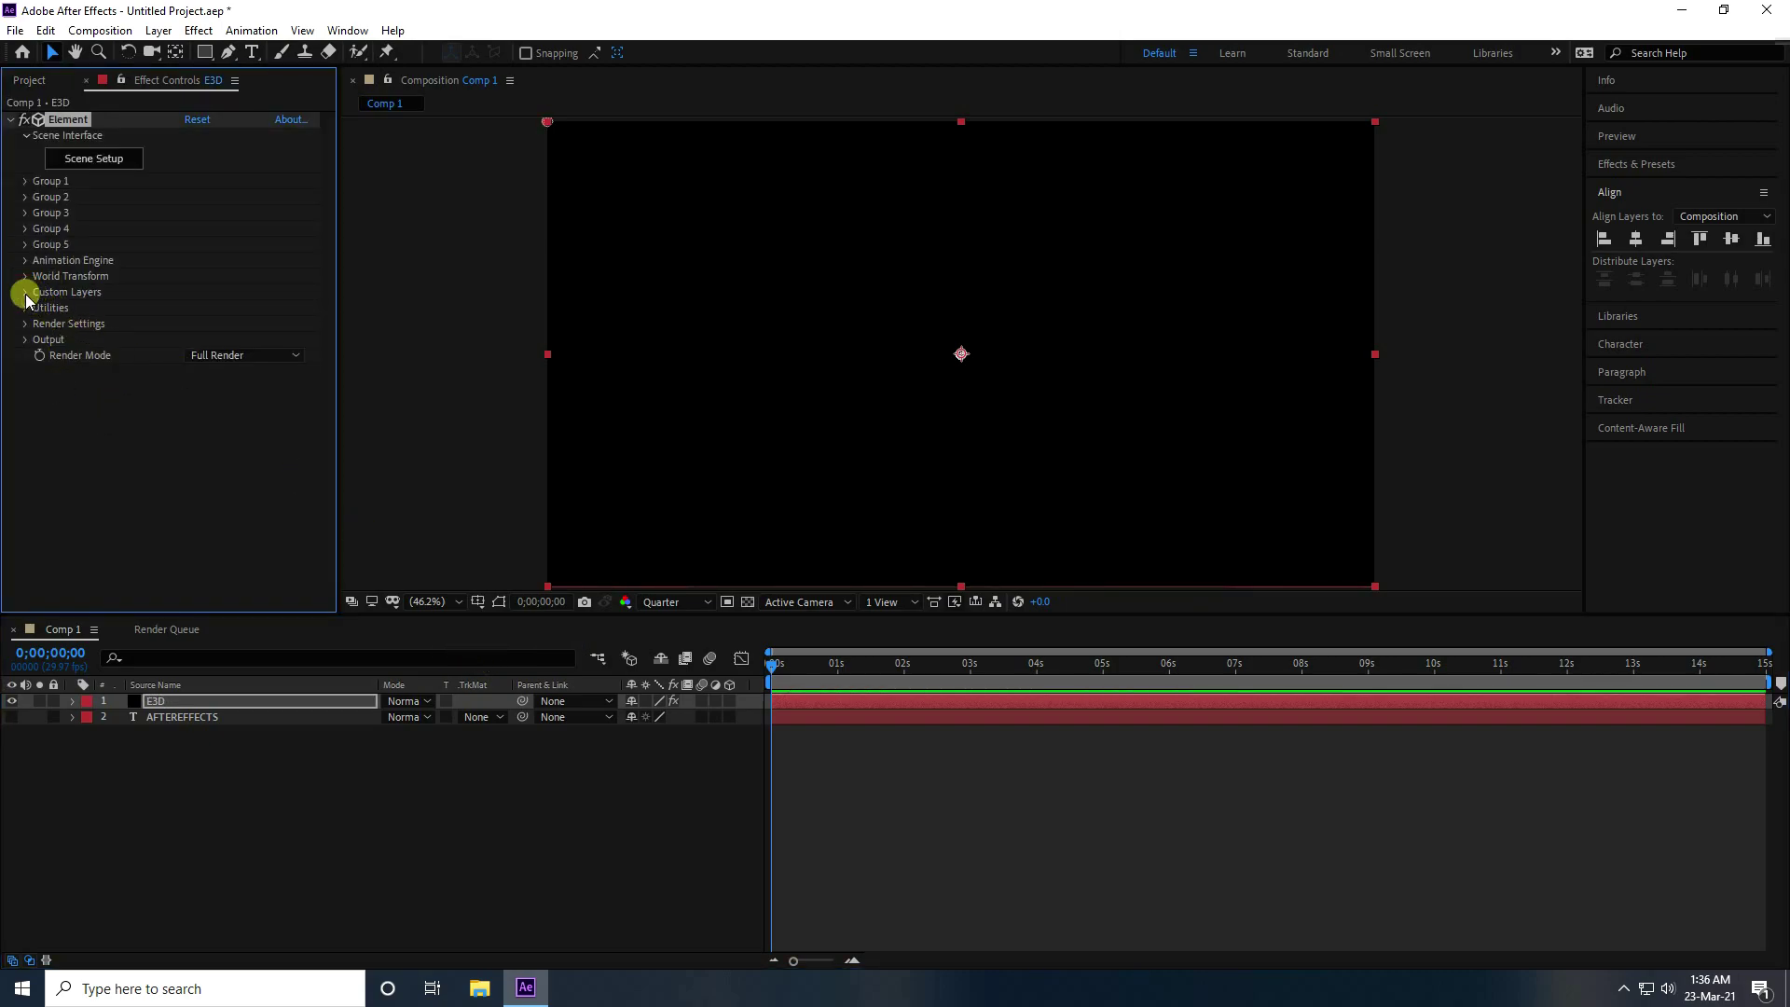
# Assign the AFTEREFFECTS text layer as Path Layer 1 in Element's custom text and masks
pyautogui.click(25, 293)
pyautogui.click(40, 307)
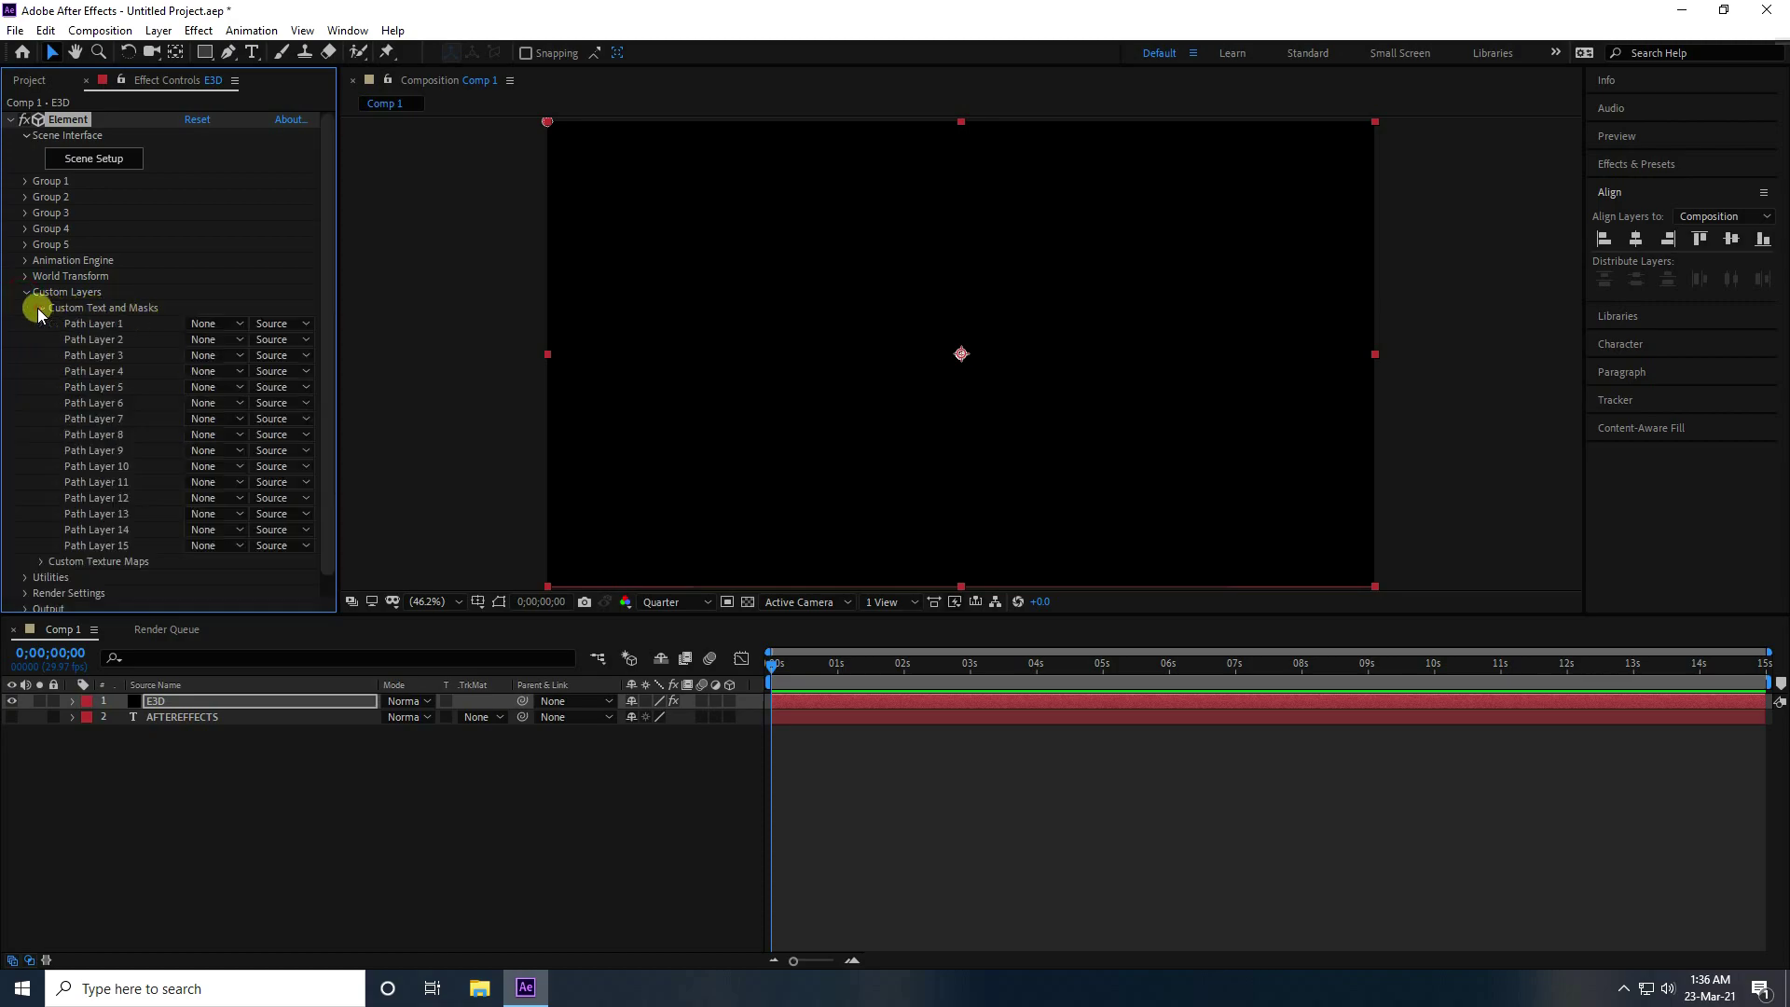
pyautogui.click(212, 323)
pyautogui.click(231, 391)
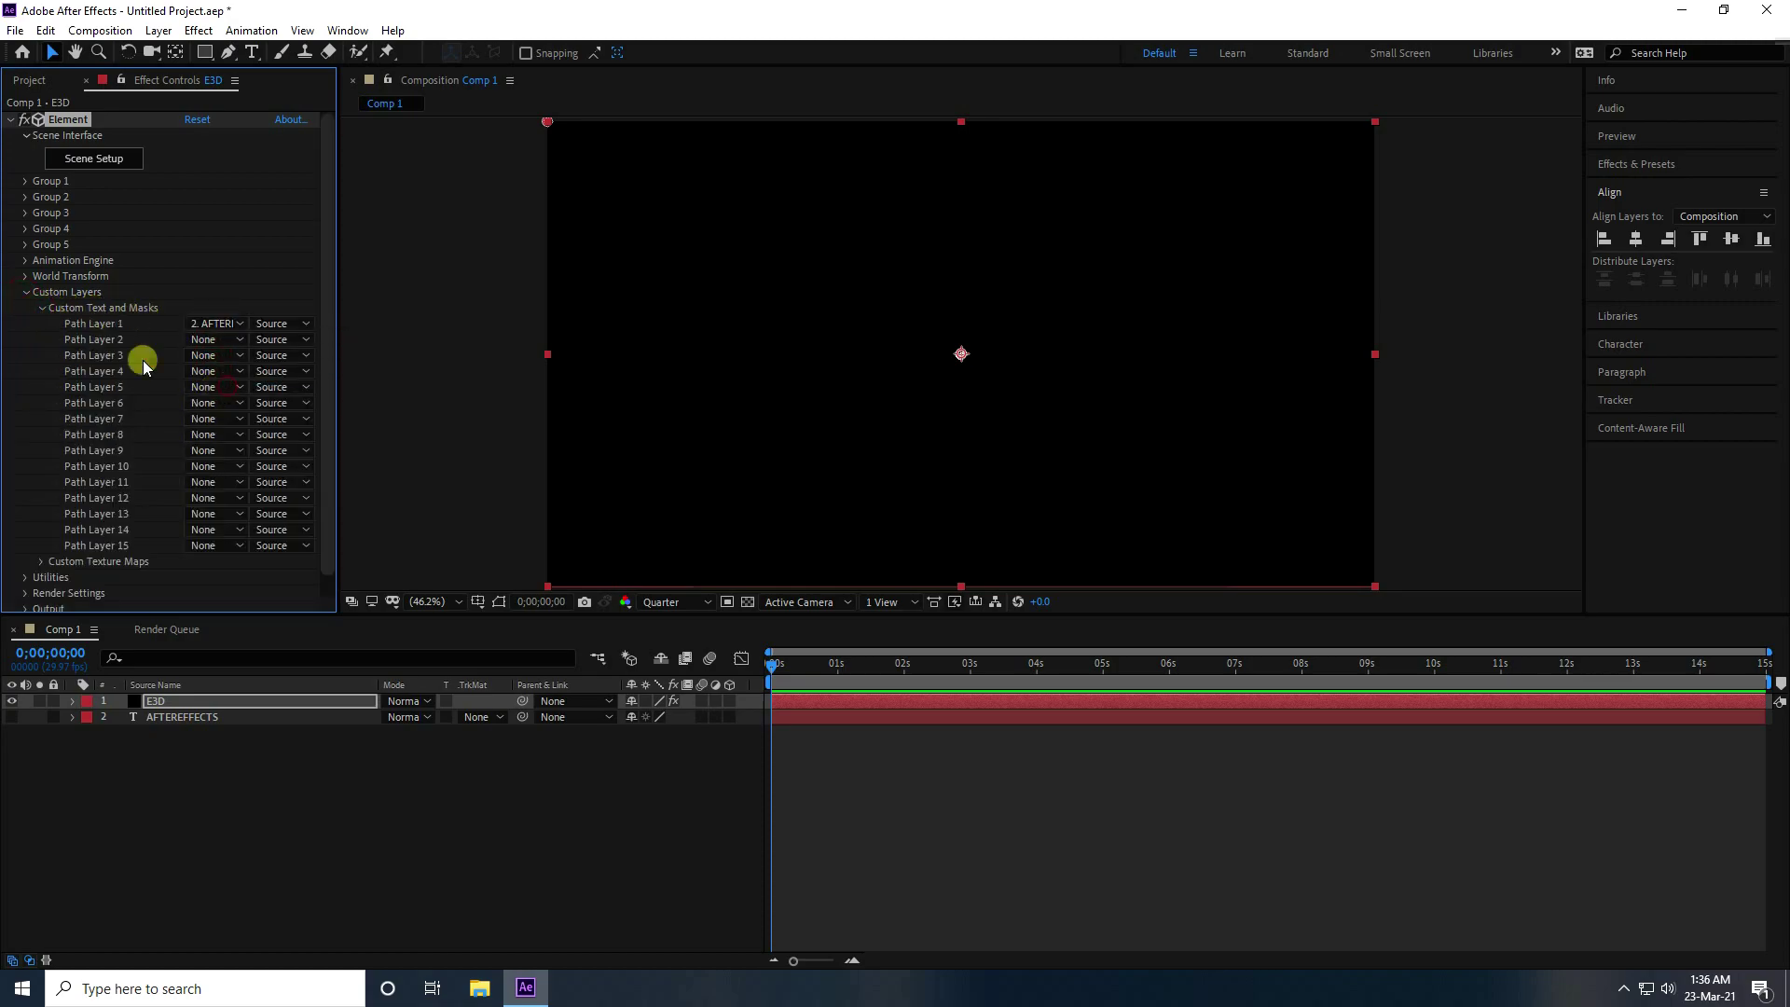
# Open Element's Scene Setup and extrude the custom text path into a 3D model
pyautogui.click(111, 161)
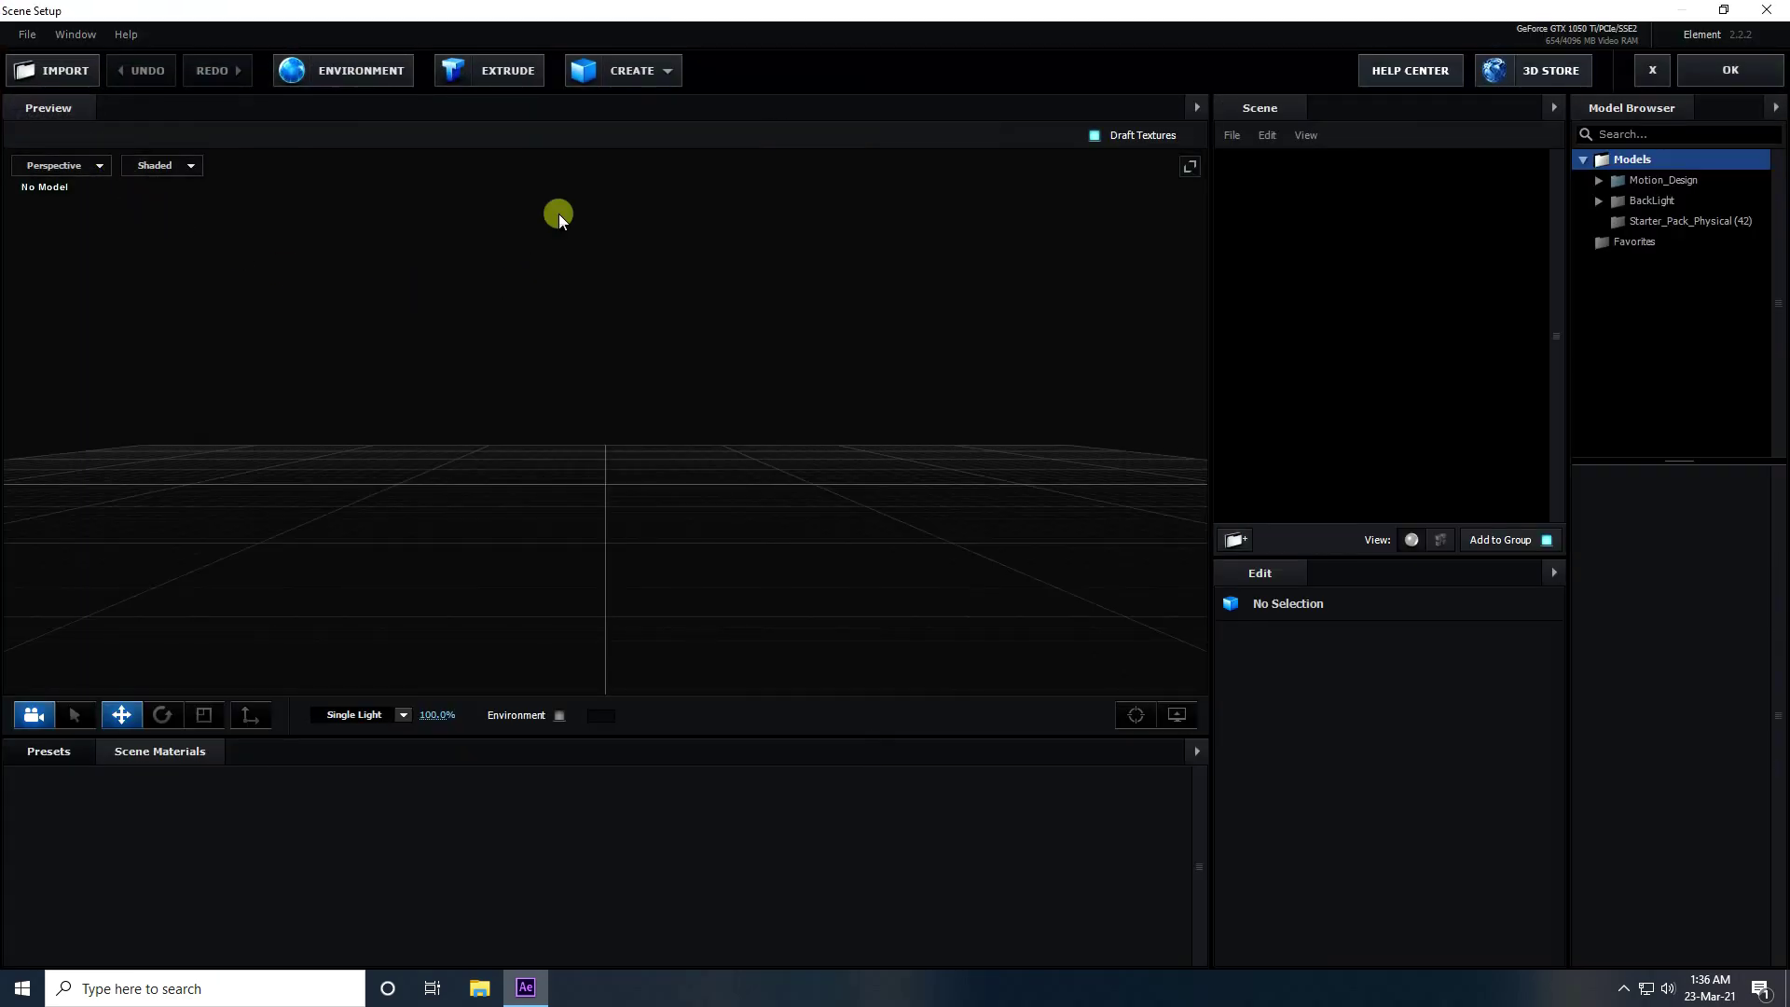
pyautogui.click(489, 73)
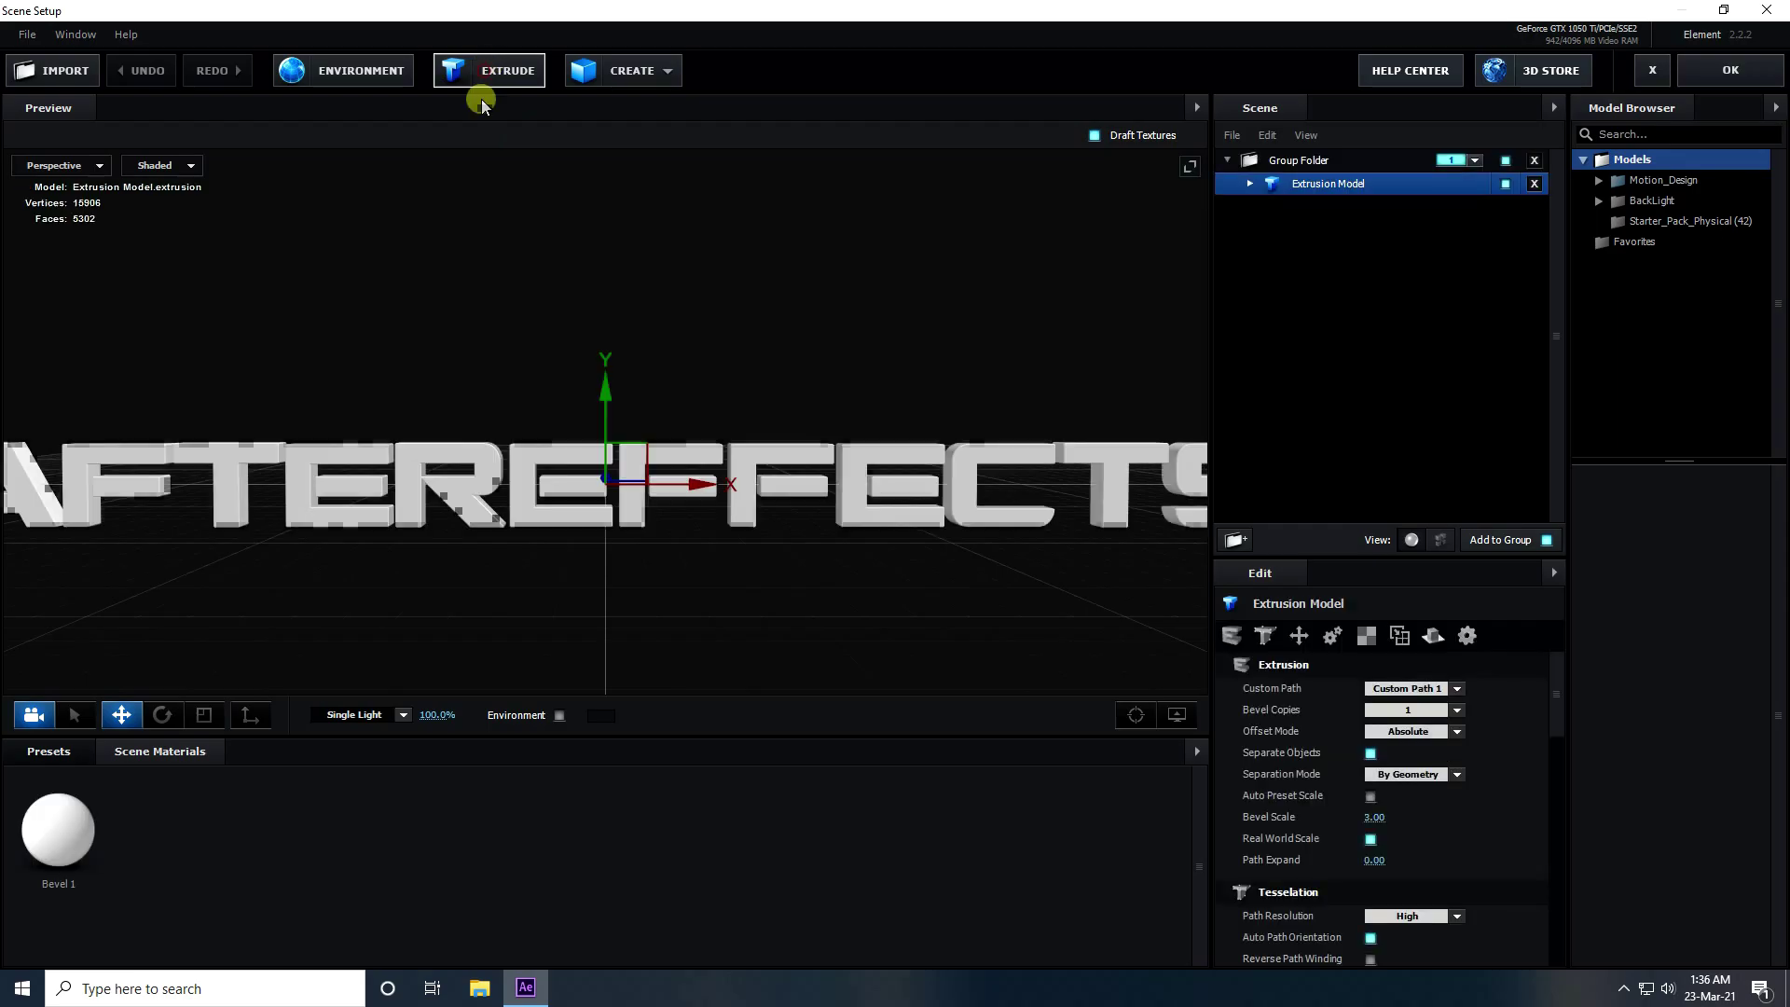
pyautogui.moveTo(648, 554); pyautogui.dragTo(742, 531)
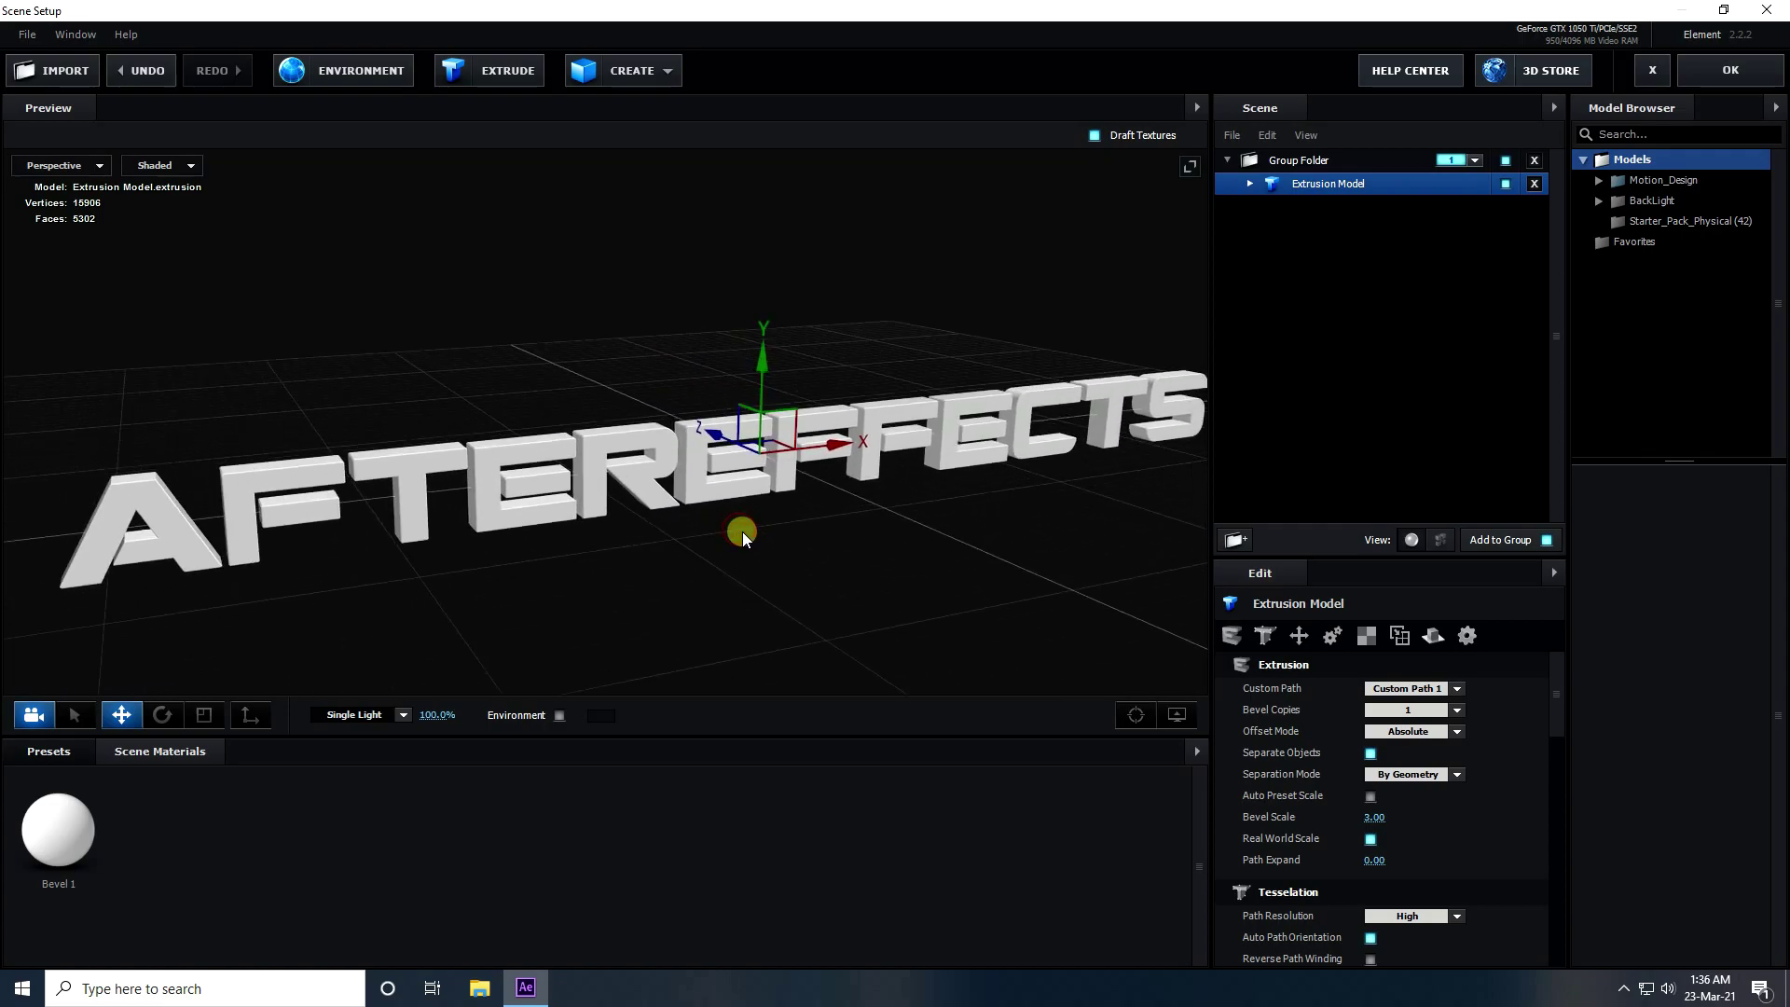
# Apply the Detective preset from the Physical bevels to the extruded text model
pyautogui.click(51, 750)
pyautogui.click(79, 797)
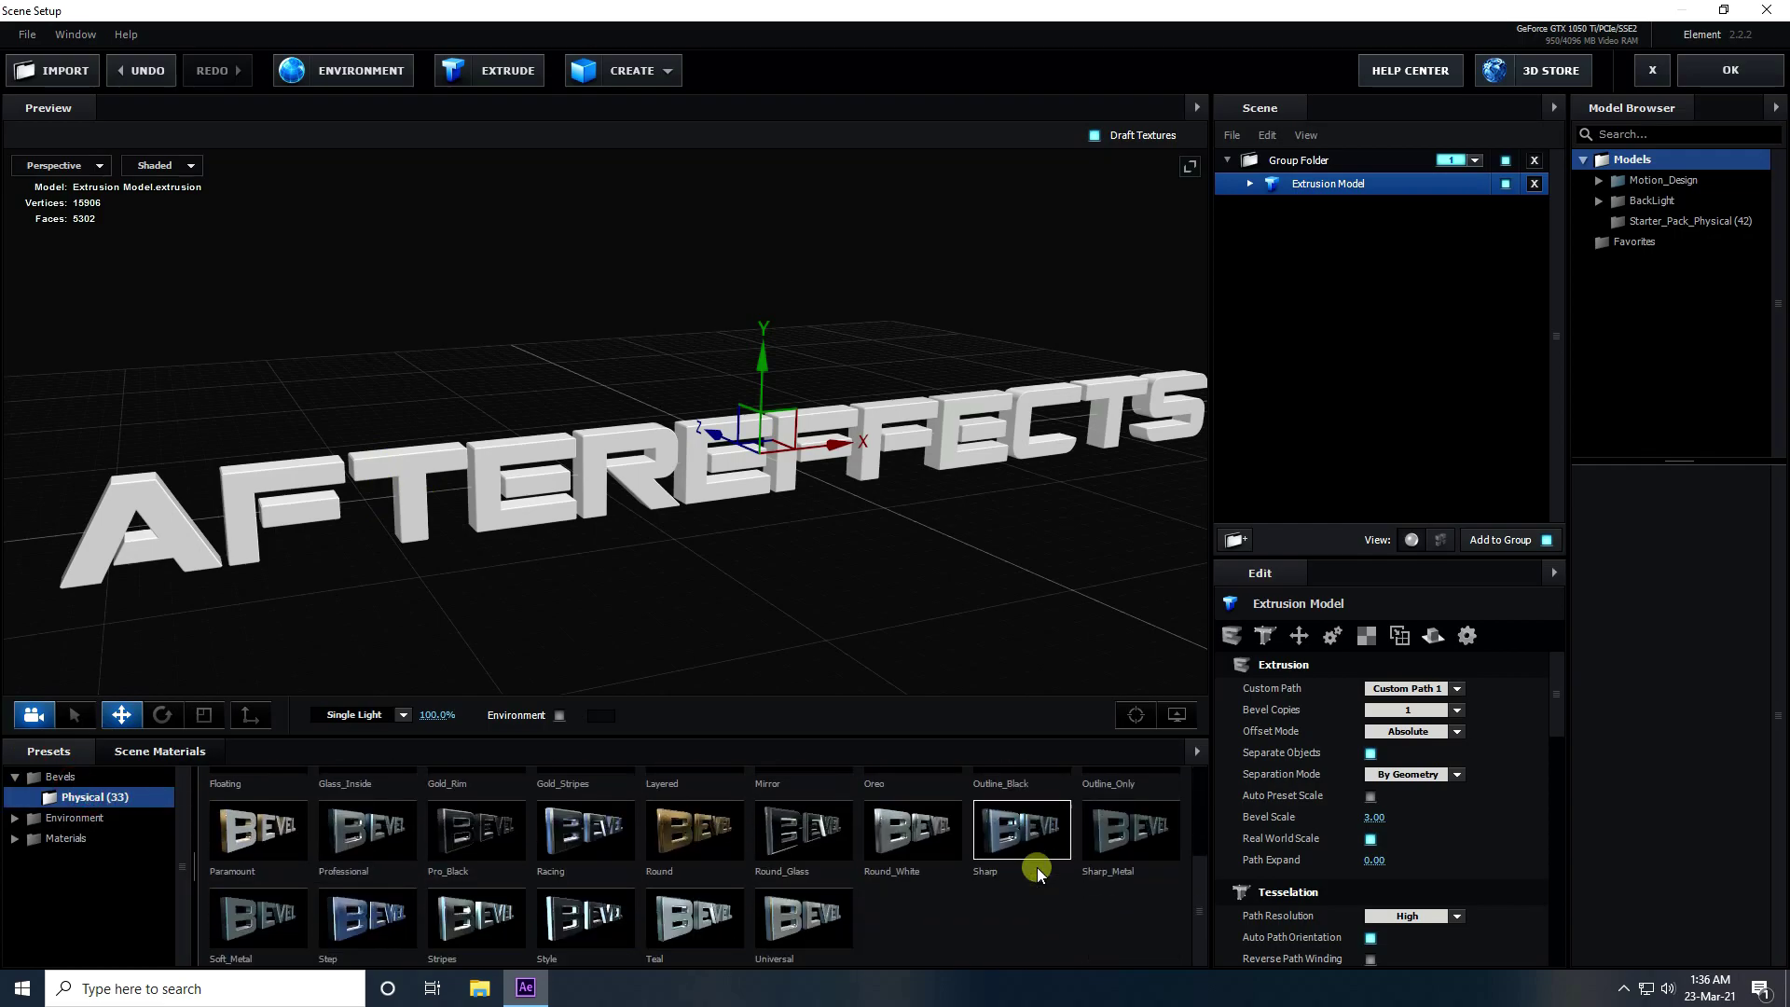
pyautogui.click(949, 839)
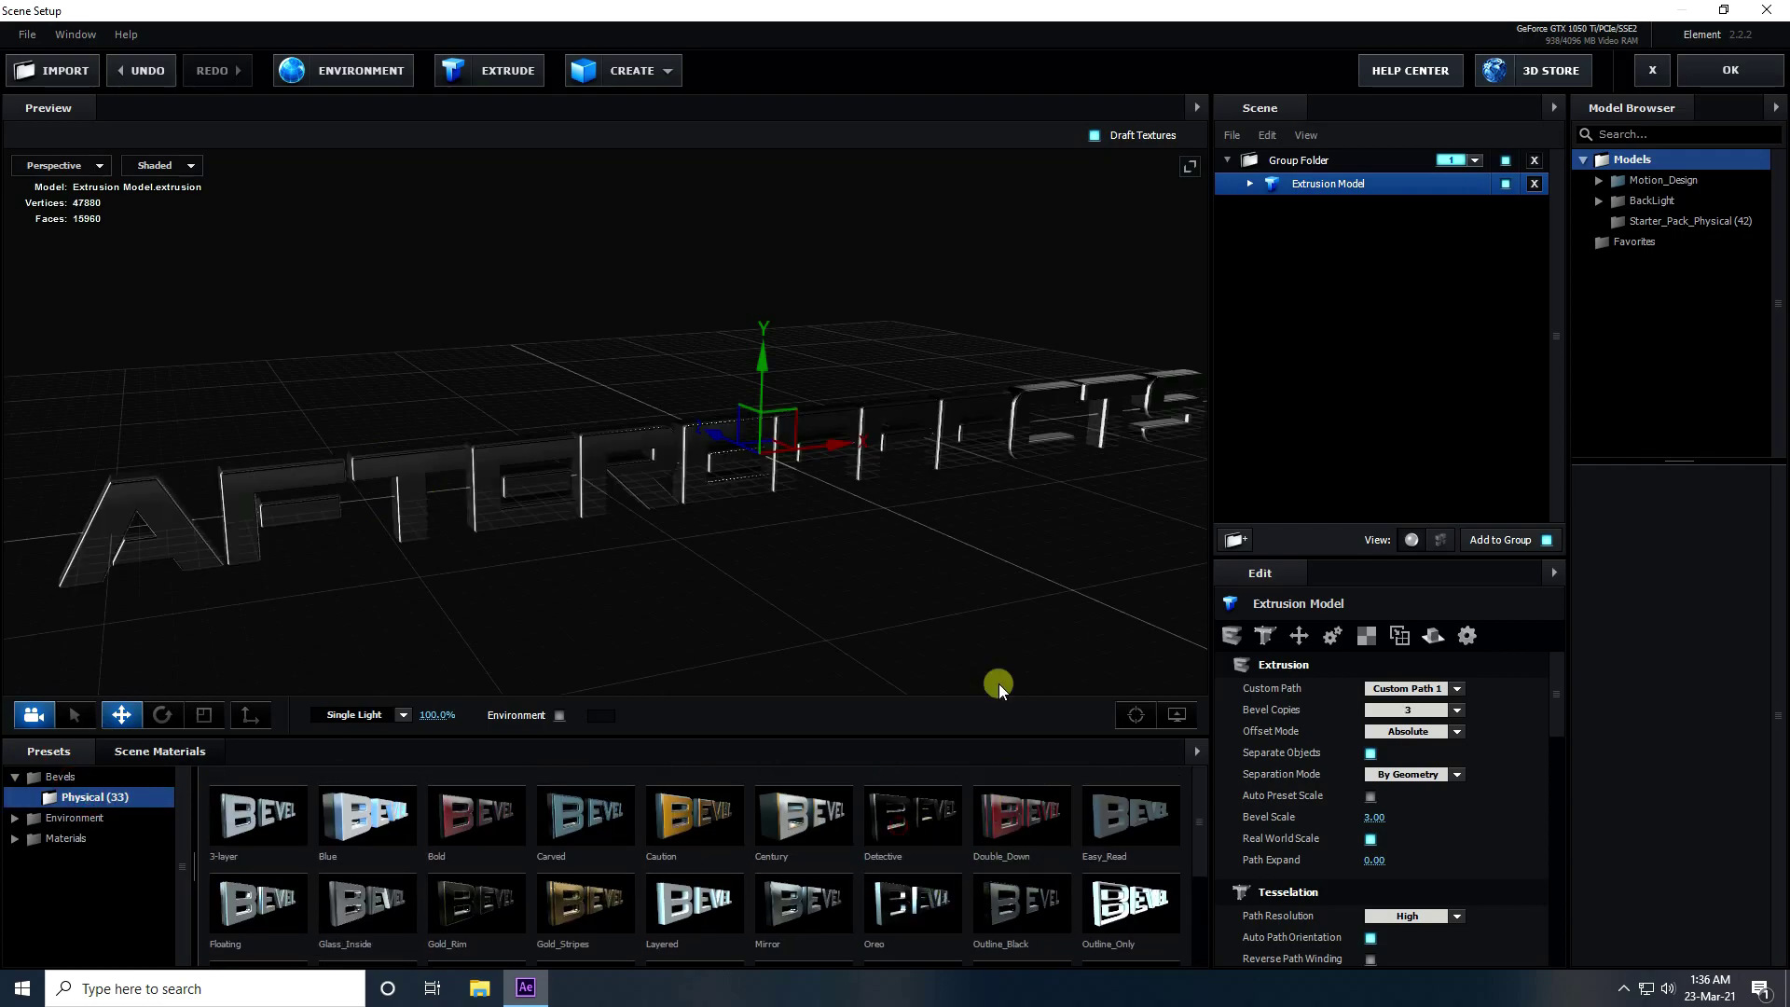
pyautogui.moveTo(998, 680); pyautogui.dragTo(787, 517)
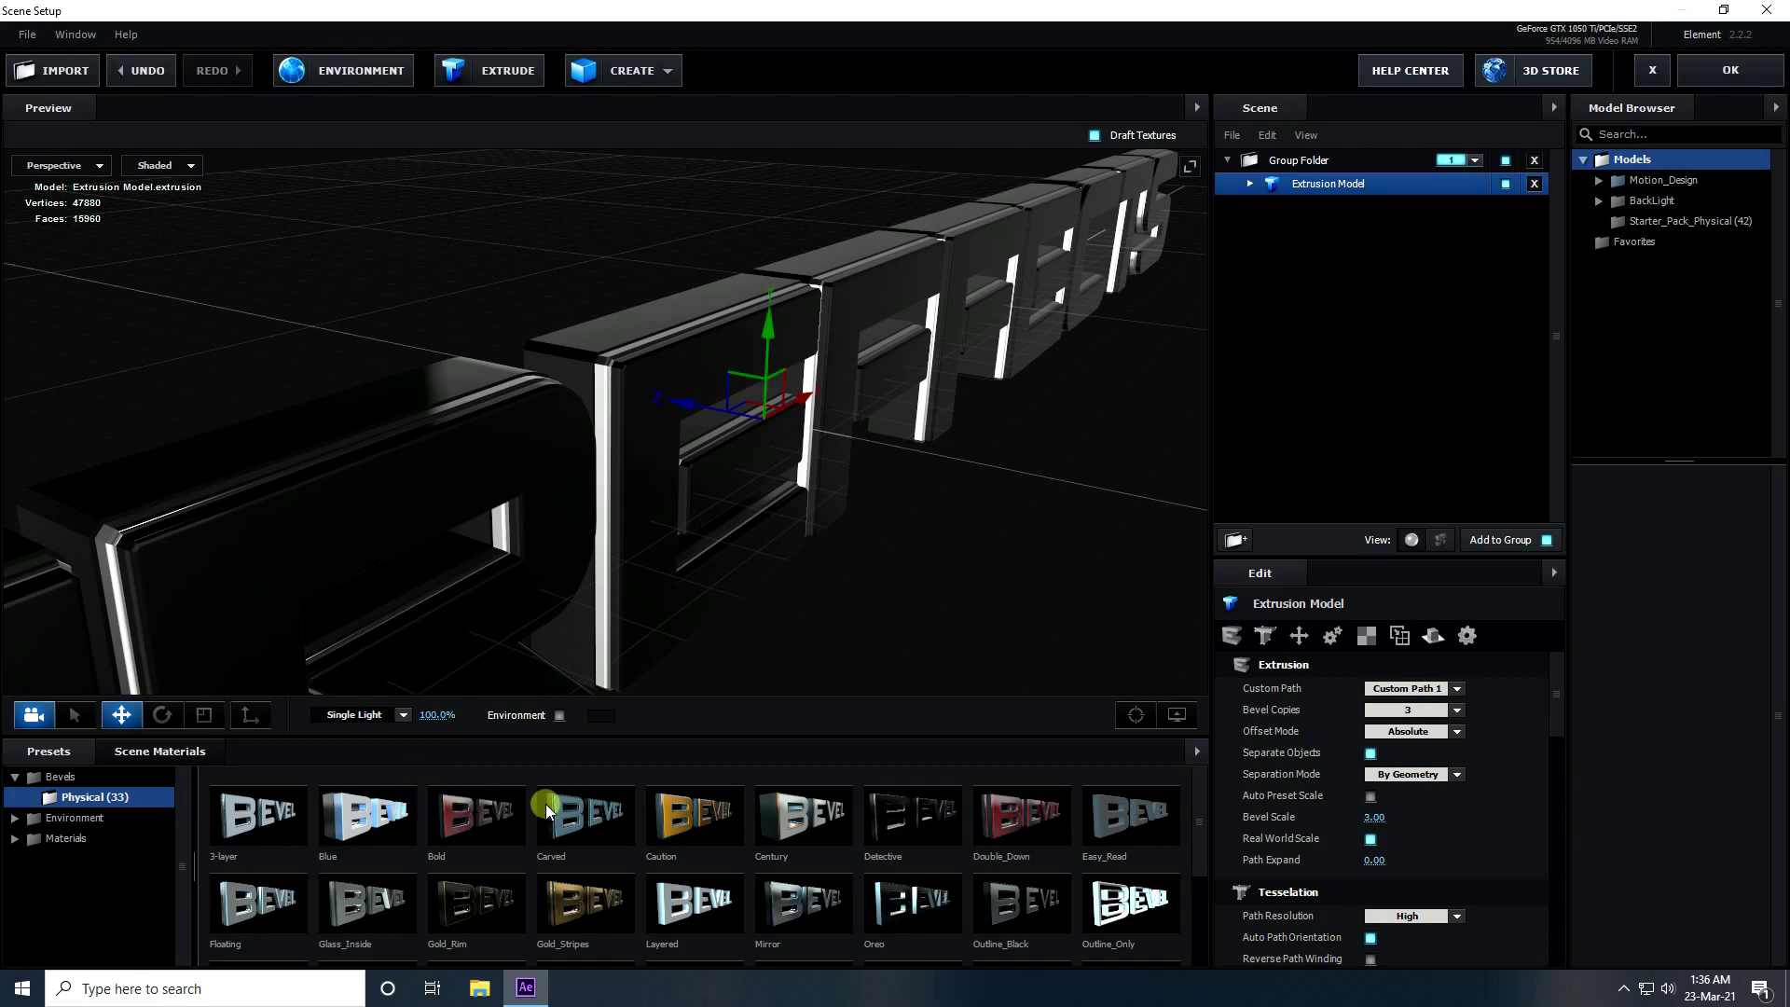
# Replace the extrusion model's Chrome material with Bright_Light from the Physical materials
pyautogui.click(51, 839)
pyautogui.click(77, 858)
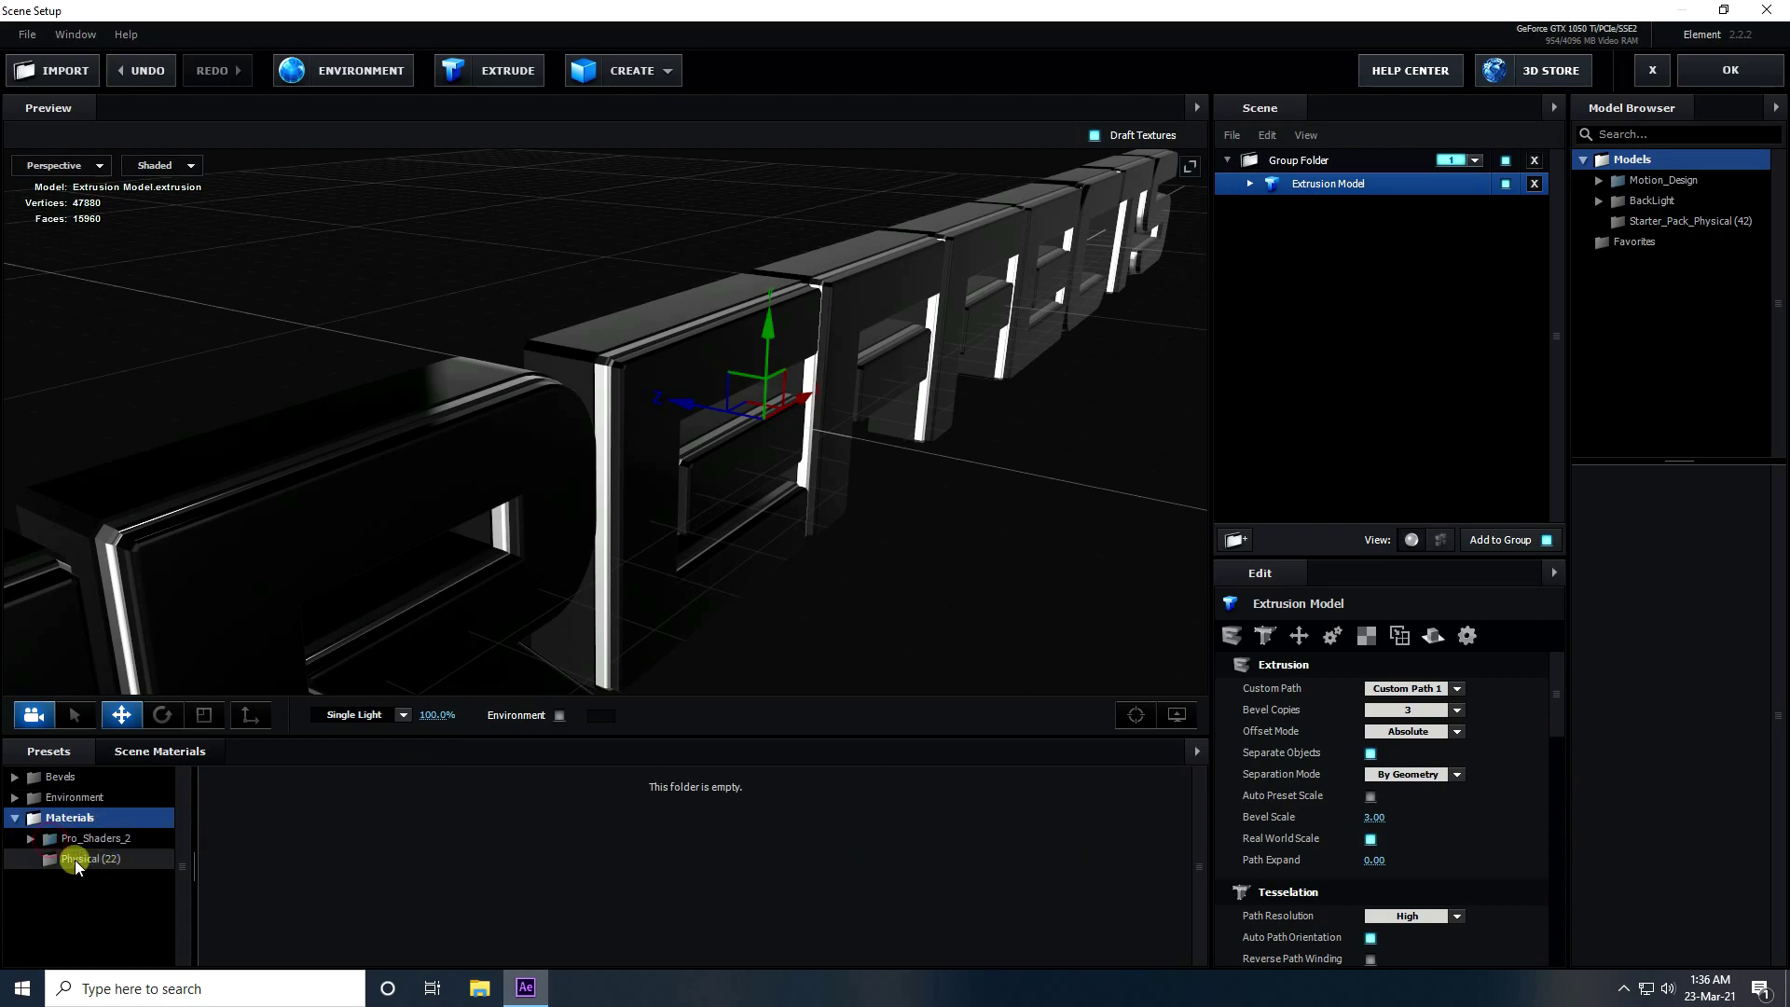
pyautogui.click(1249, 183)
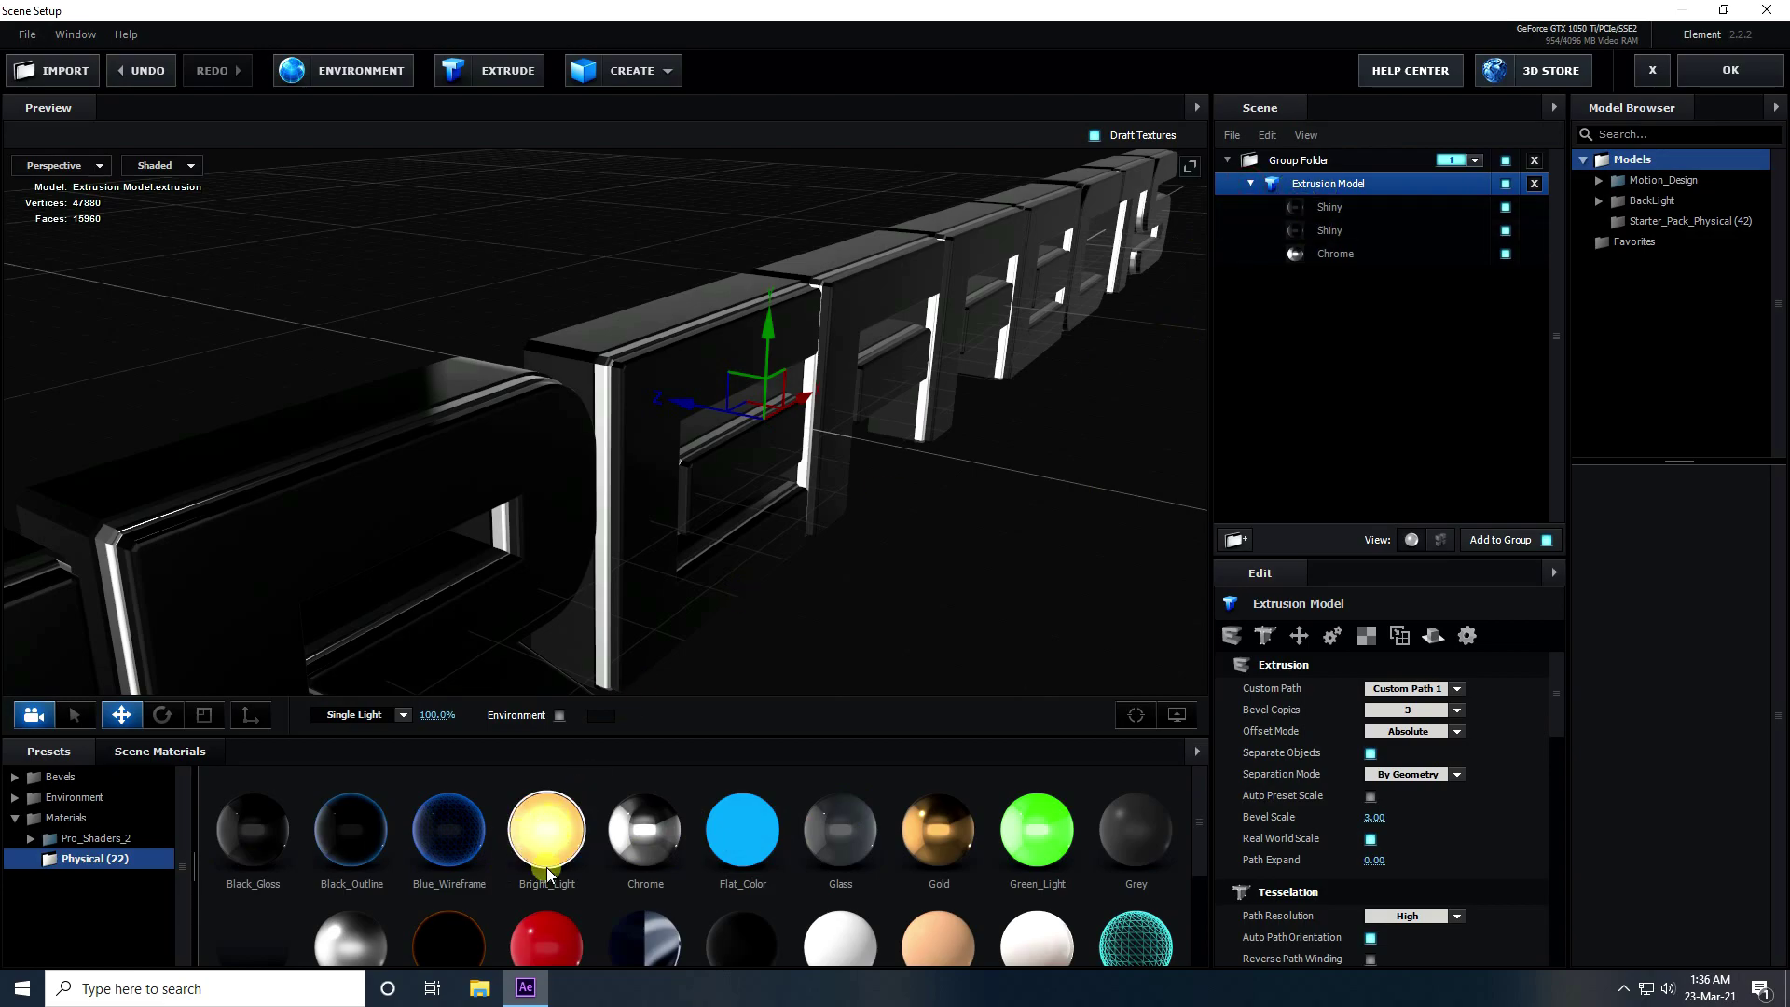
pyautogui.moveTo(555, 851); pyautogui.dragTo(1329, 261)
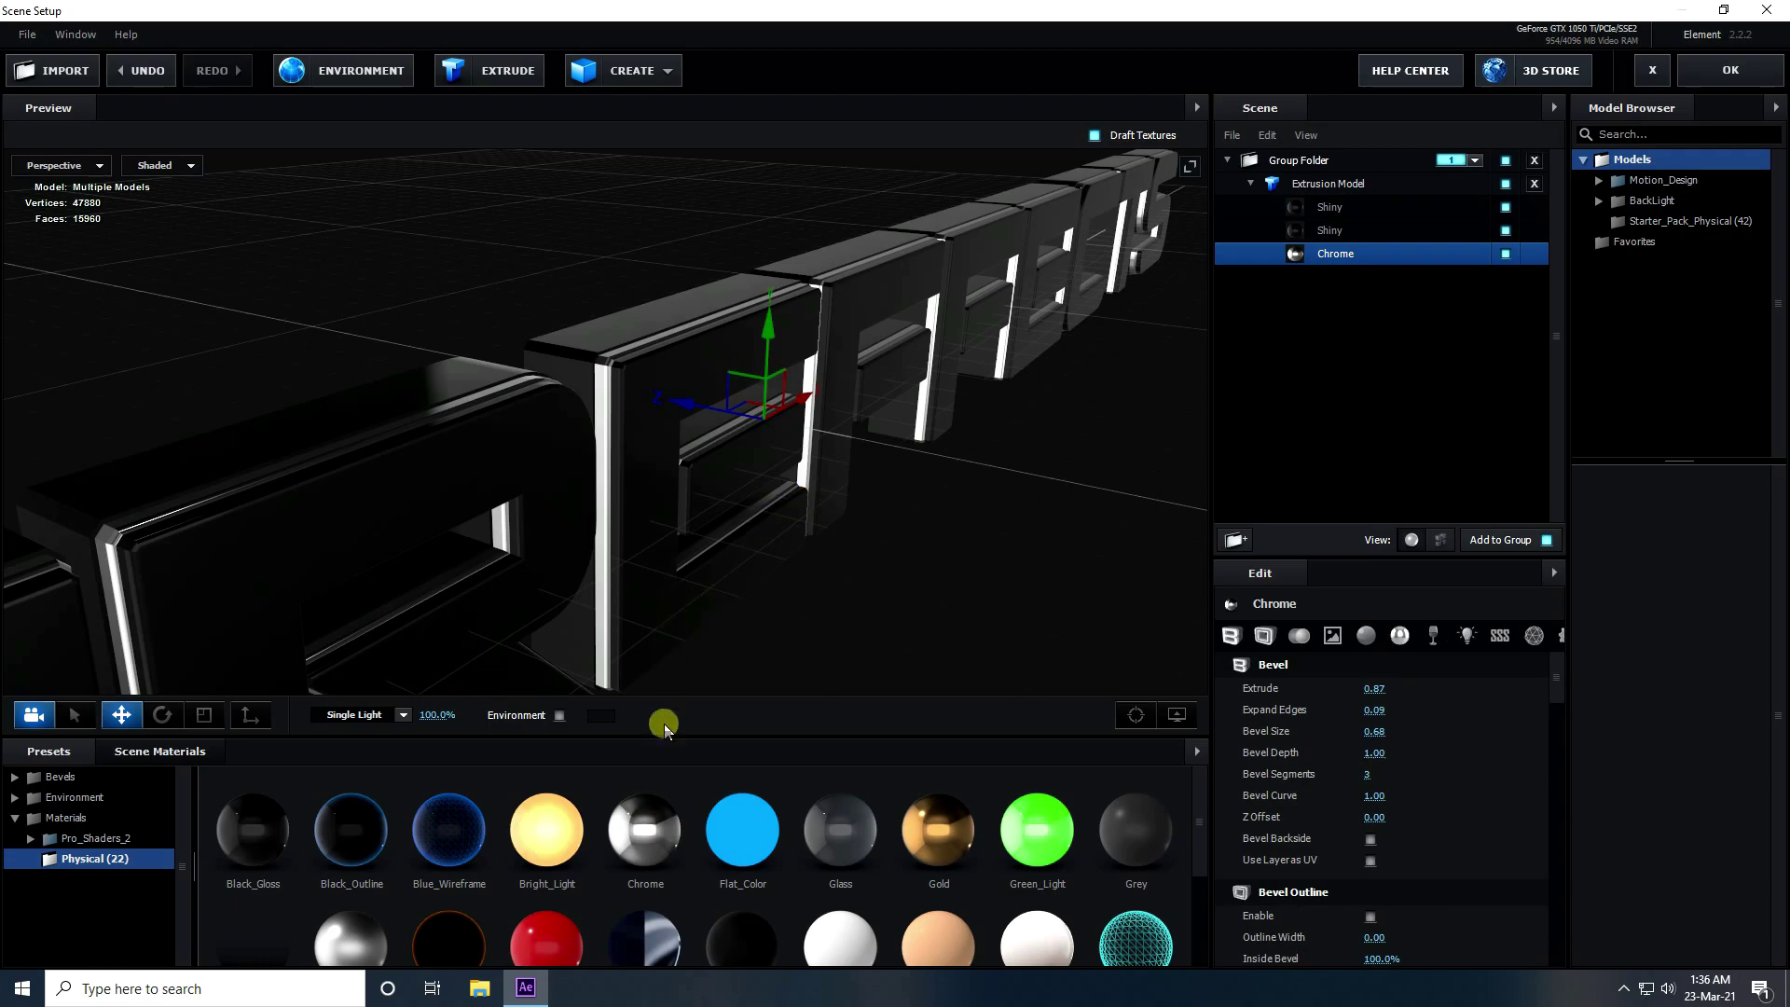
pyautogui.moveTo(546, 830); pyautogui.dragTo(1333, 253)
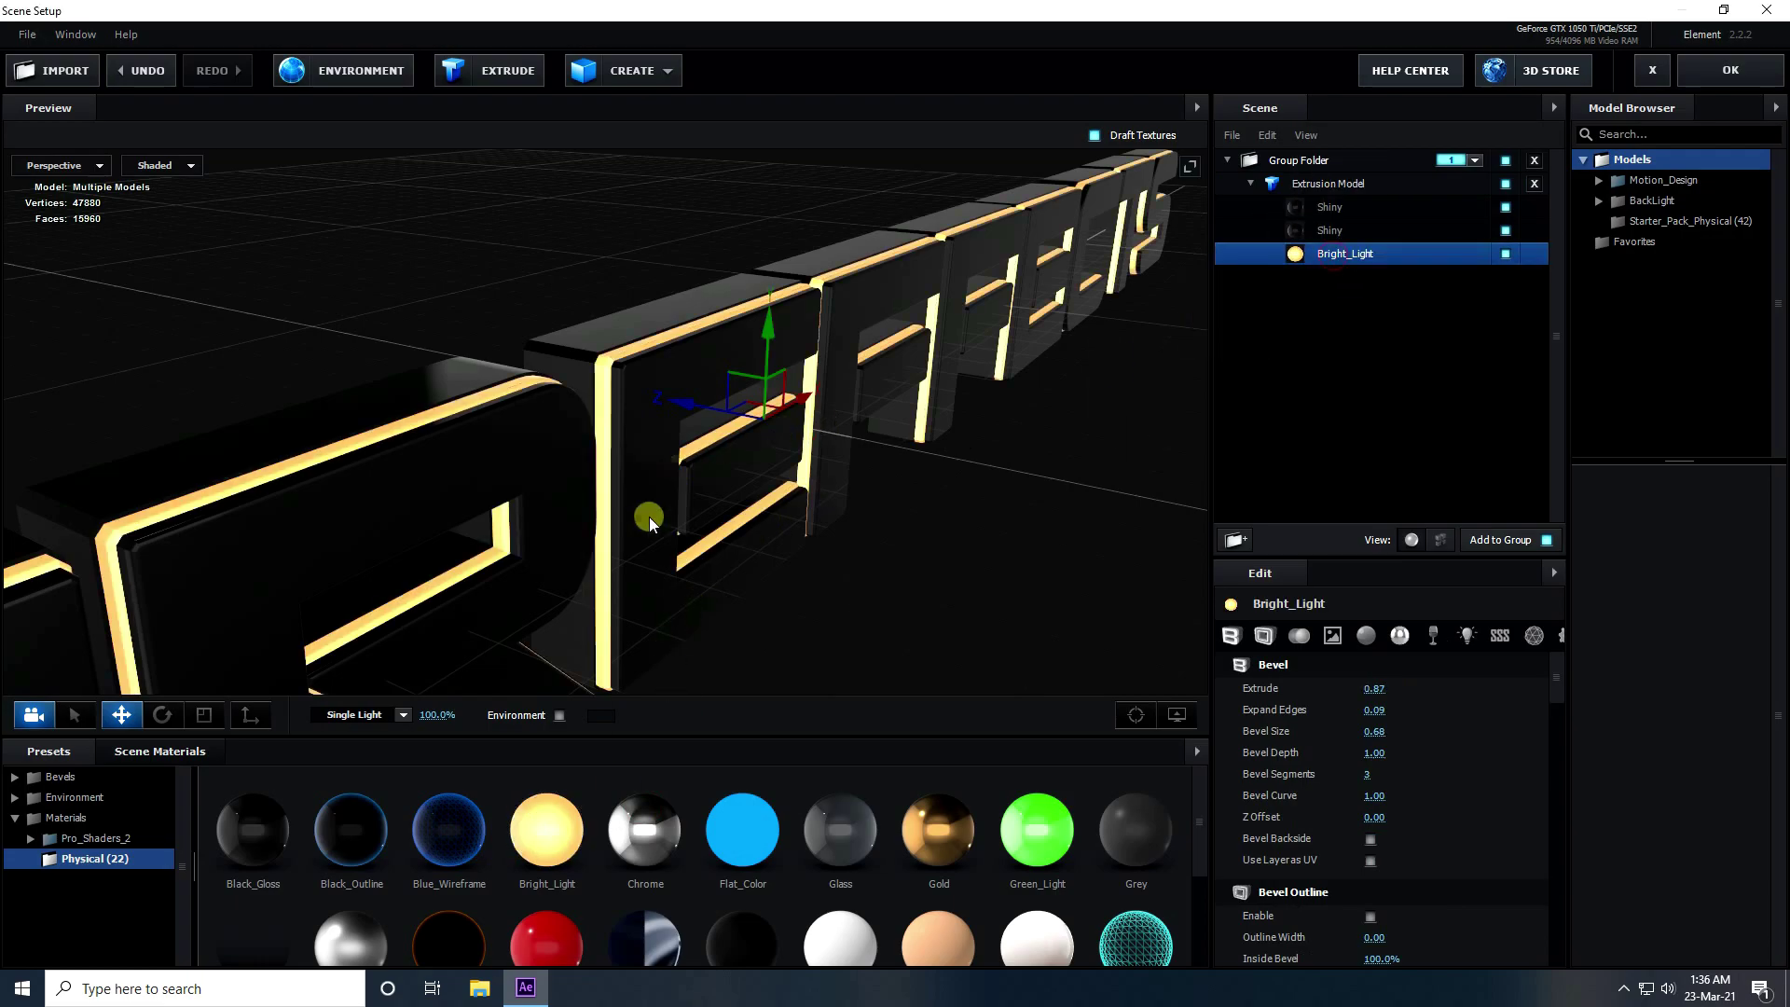
# Replace both Shiny materials of the extrusion model with Black_Outline
pyautogui.moveTo(353, 848); pyautogui.dragTo(1330, 231)
pyautogui.moveTo(364, 858); pyautogui.dragTo(1329, 207)
pyautogui.moveTo(781, 324); pyautogui.dragTo(1139, 511)
# Remove all unused materials from the scene materials
pyautogui.click(202, 753)
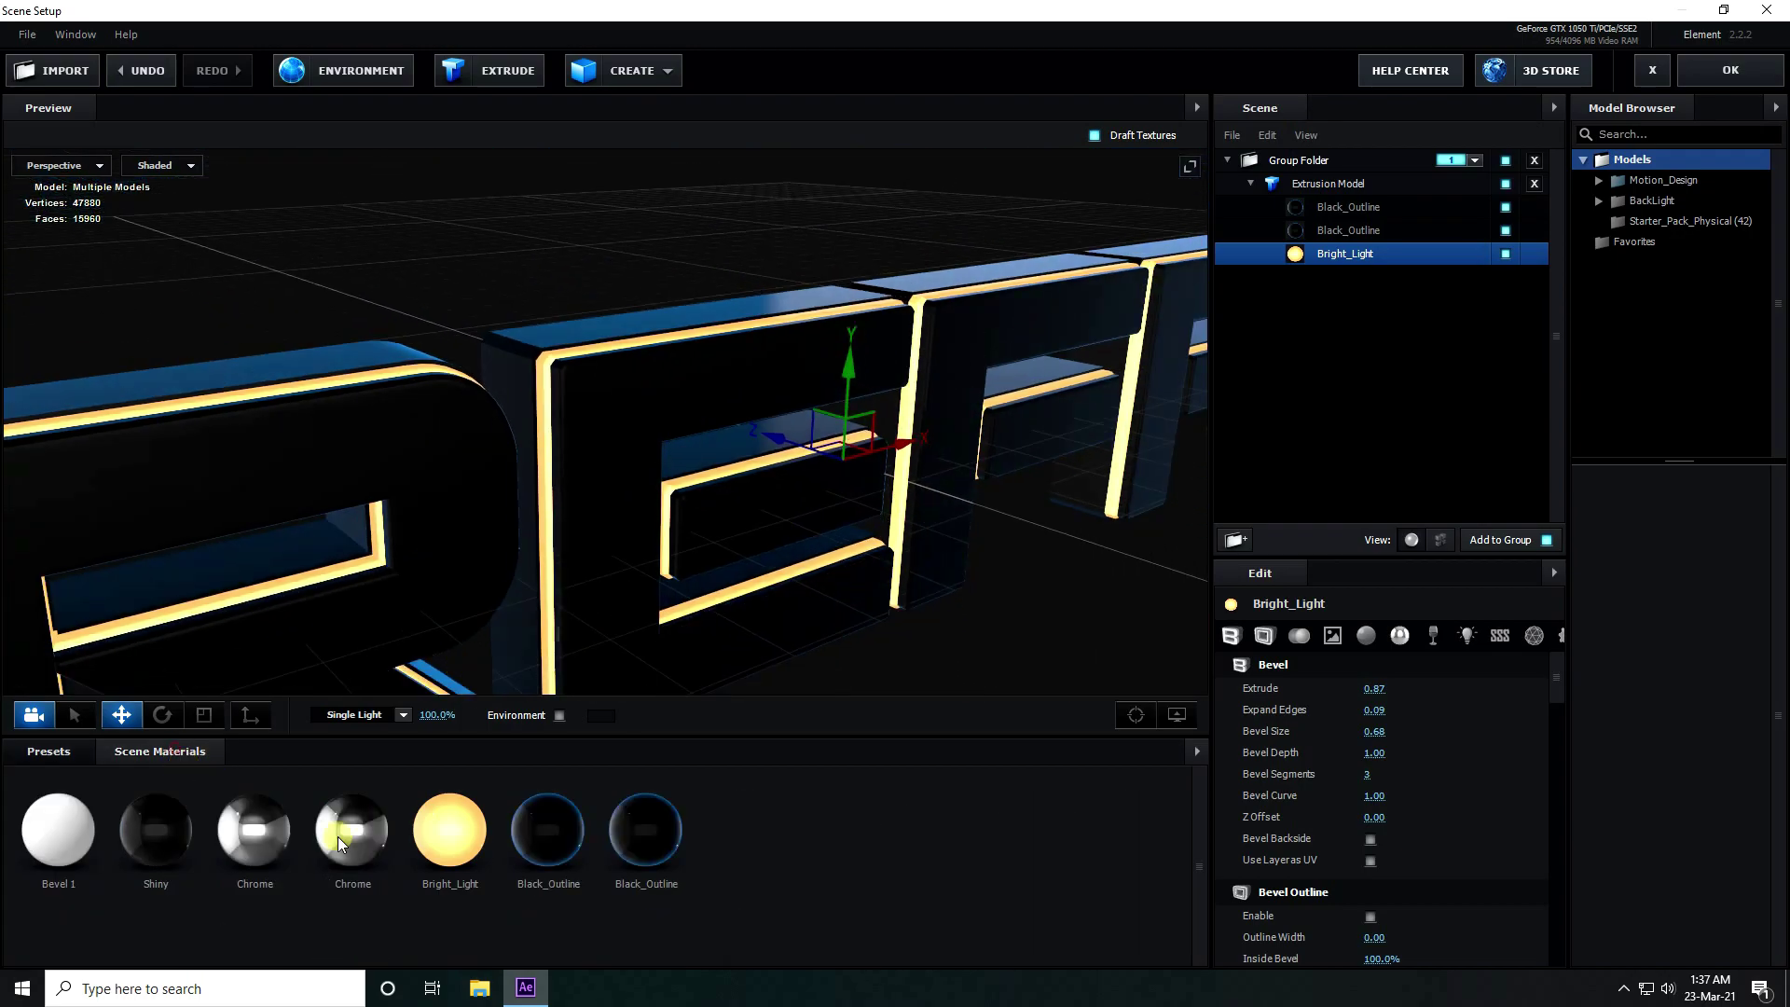
pyautogui.rightClick(761, 824)
pyautogui.click(801, 863)
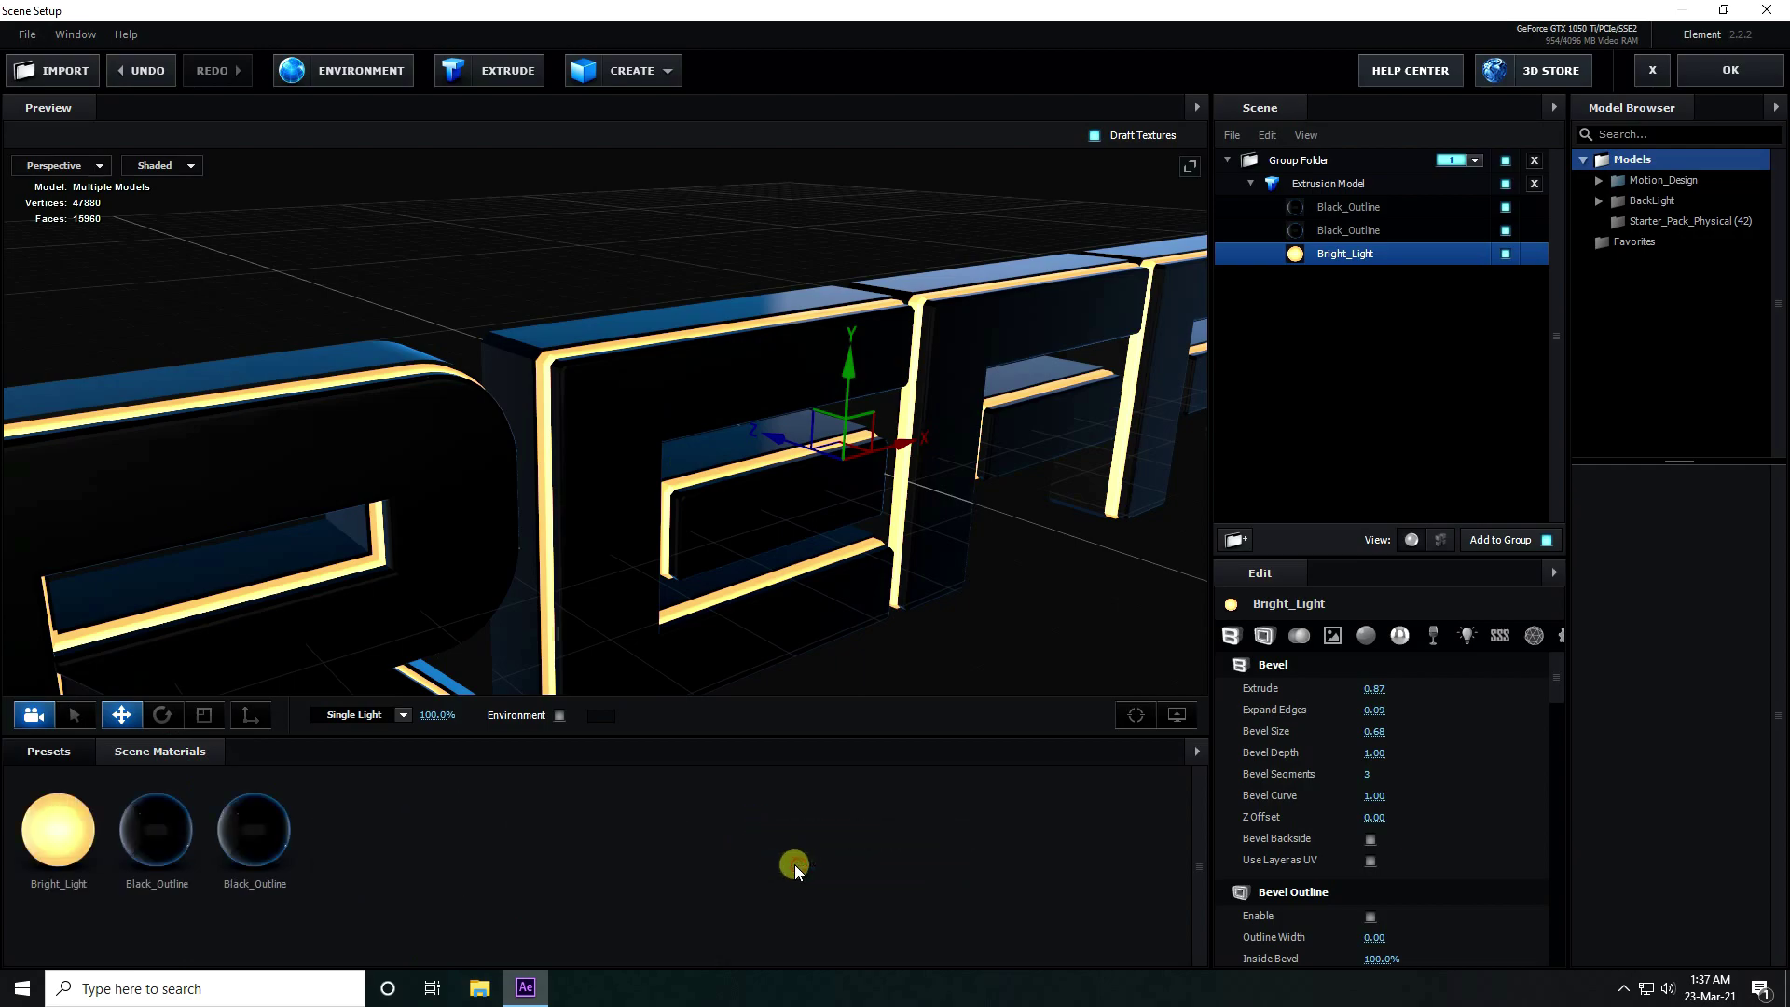
pyautogui.moveTo(845, 507); pyautogui.dragTo(960, 532)
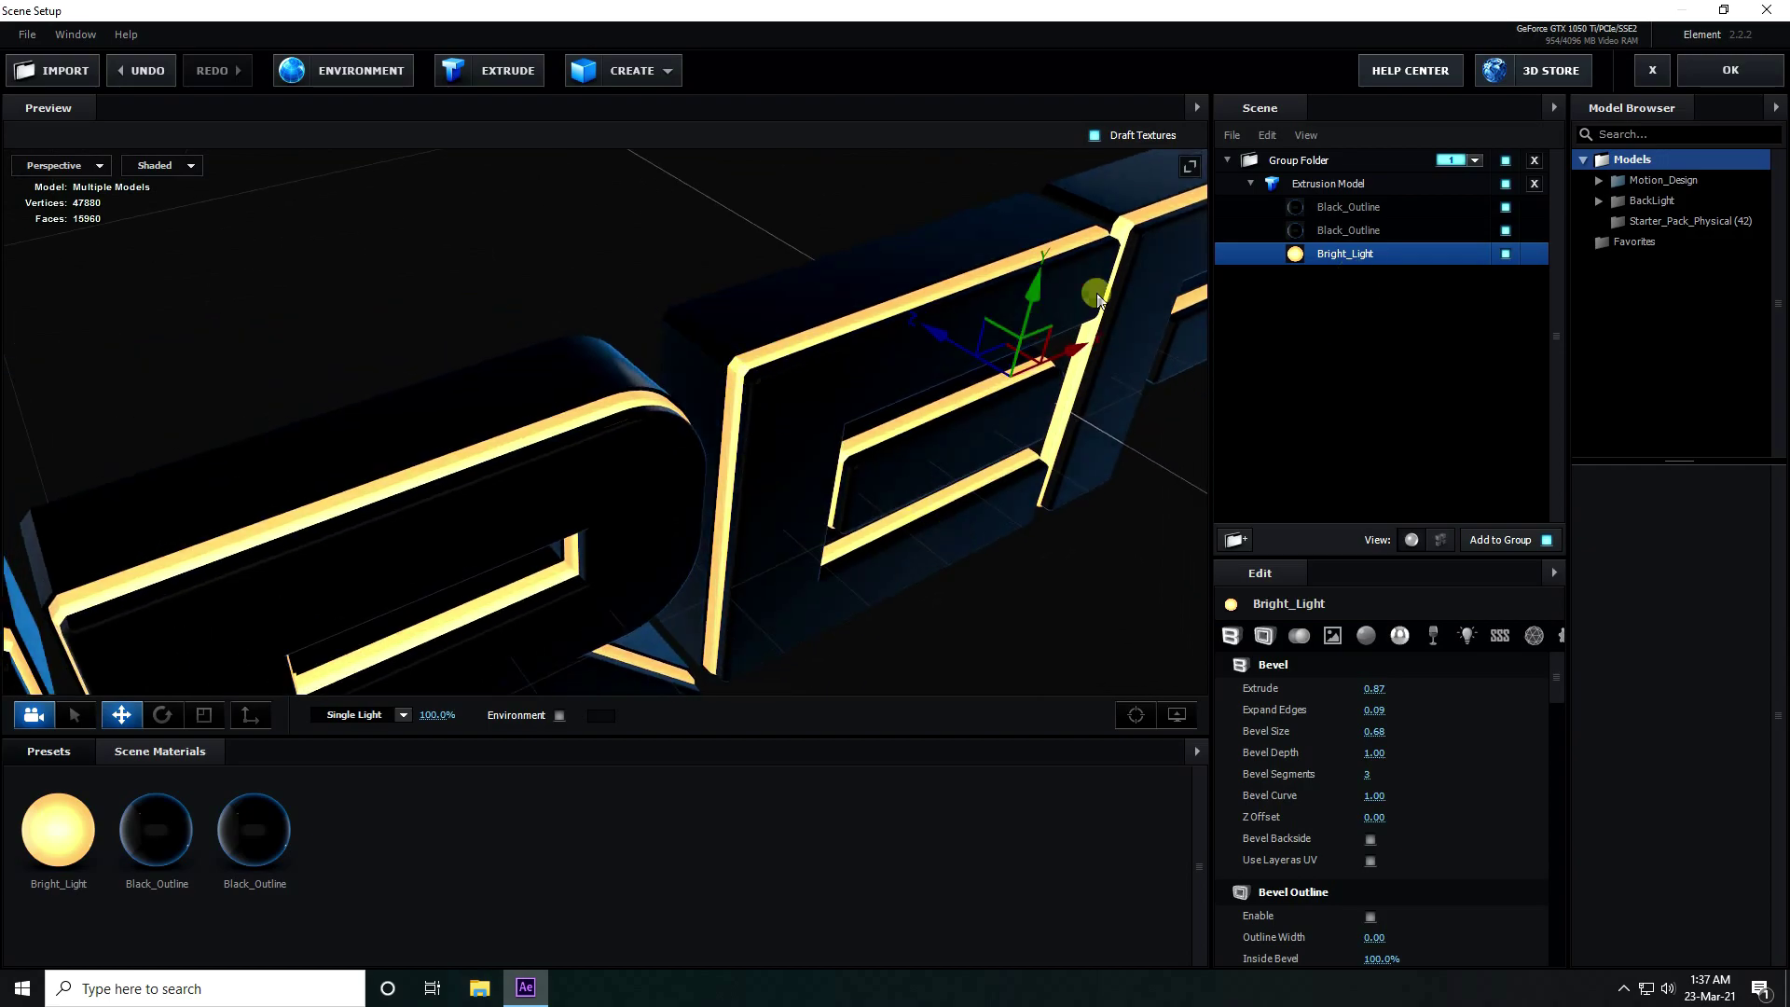
# Set the illumination color of the Bright_Light material to the deep orange FF6400, with green at 100
pyautogui.click(70, 835)
pyautogui.scroll(-1, 1397, 806)
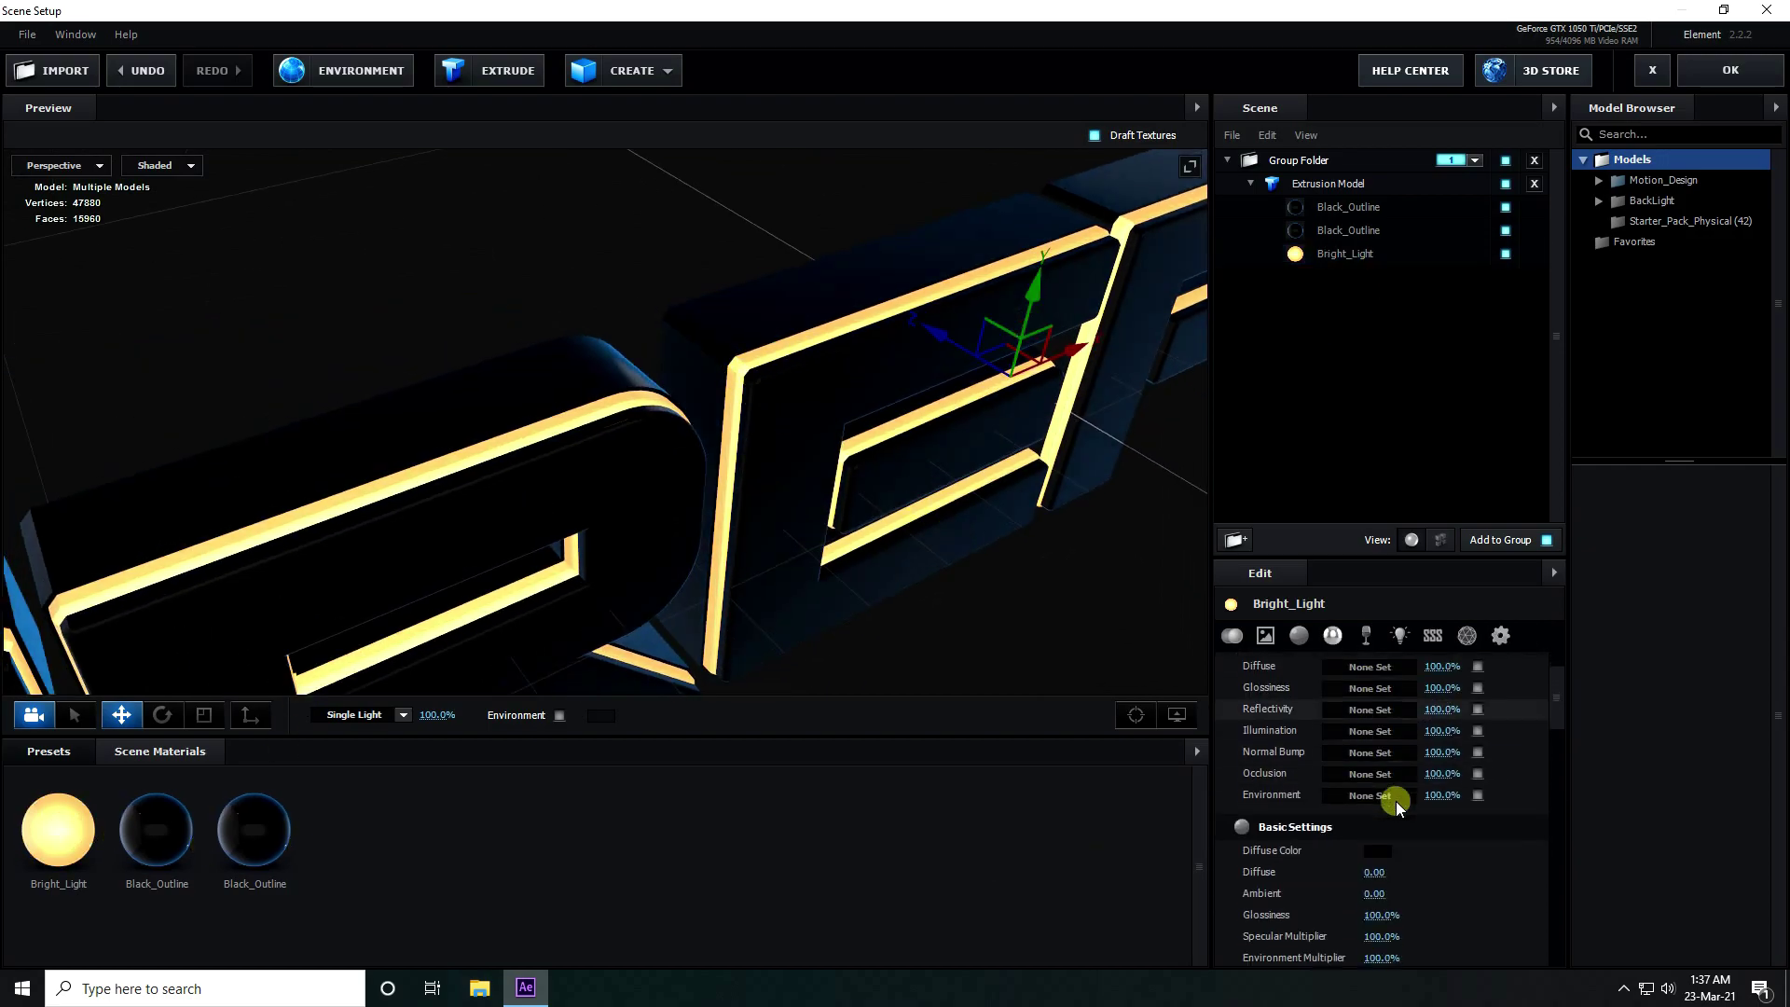
pyautogui.scroll(-5, 1398, 806)
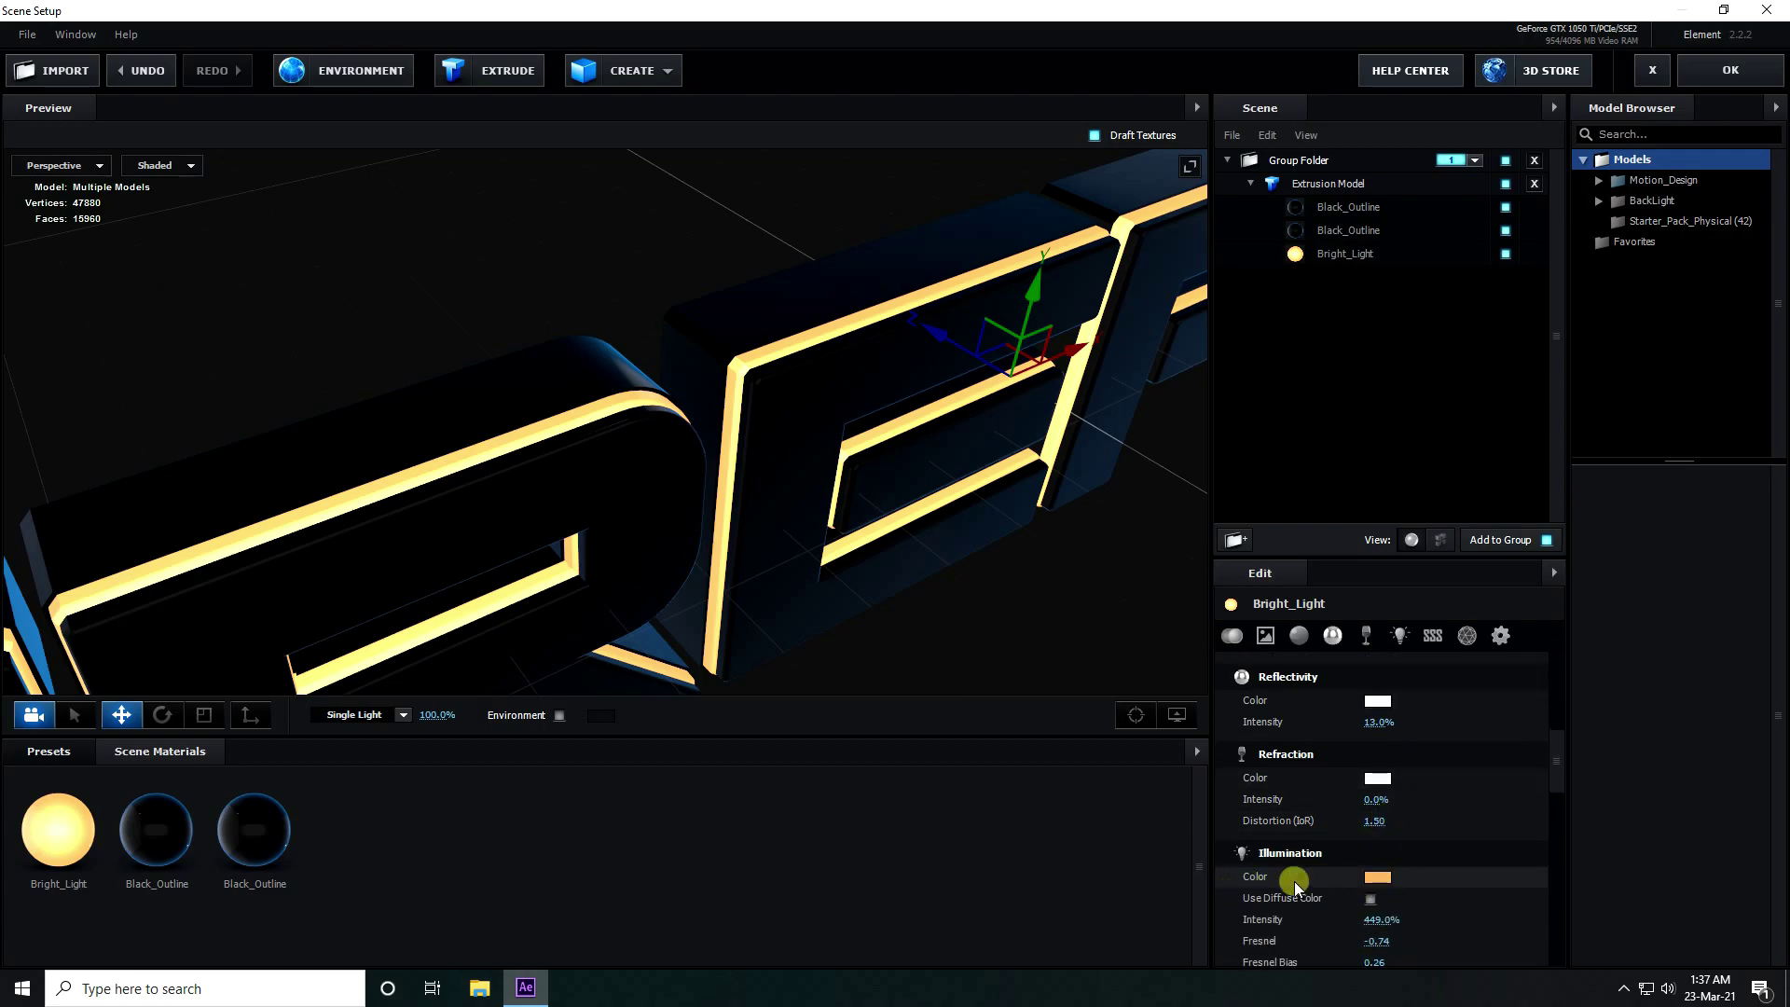
pyautogui.scroll(-1, 1294, 886)
pyautogui.click(1376, 810)
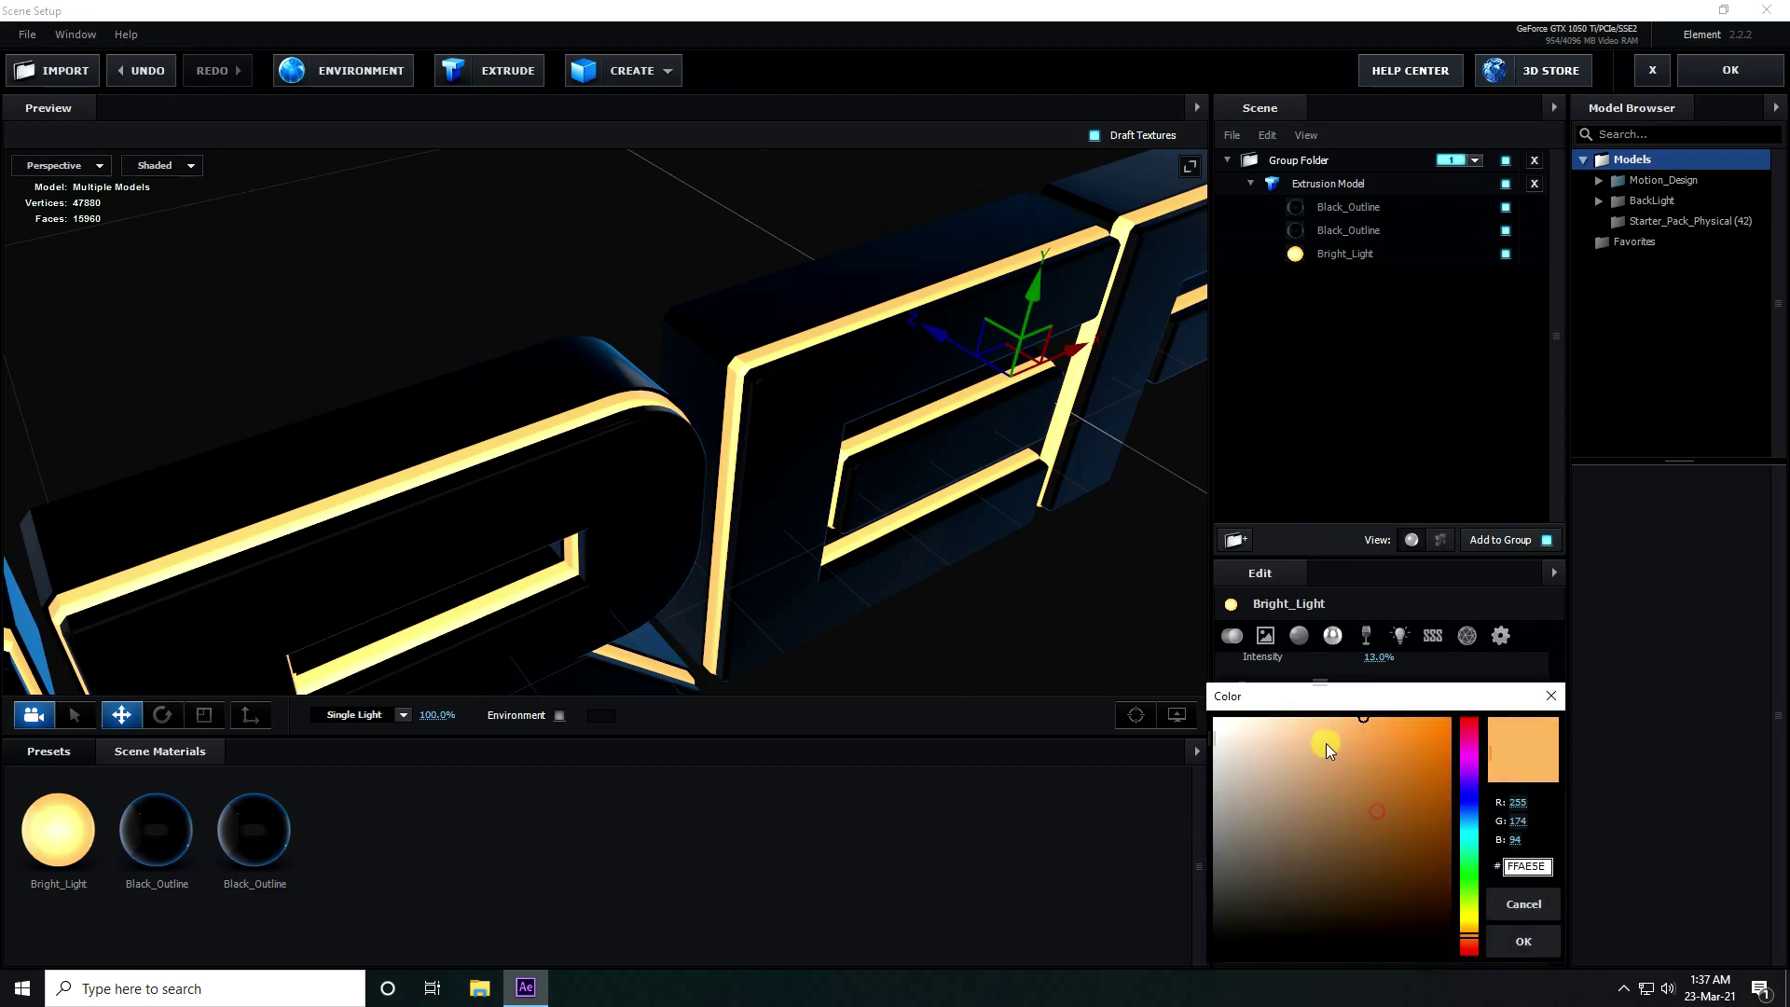
pyautogui.moveTo(1351, 695); pyautogui.dragTo(660, 523)
pyautogui.click(692, 551)
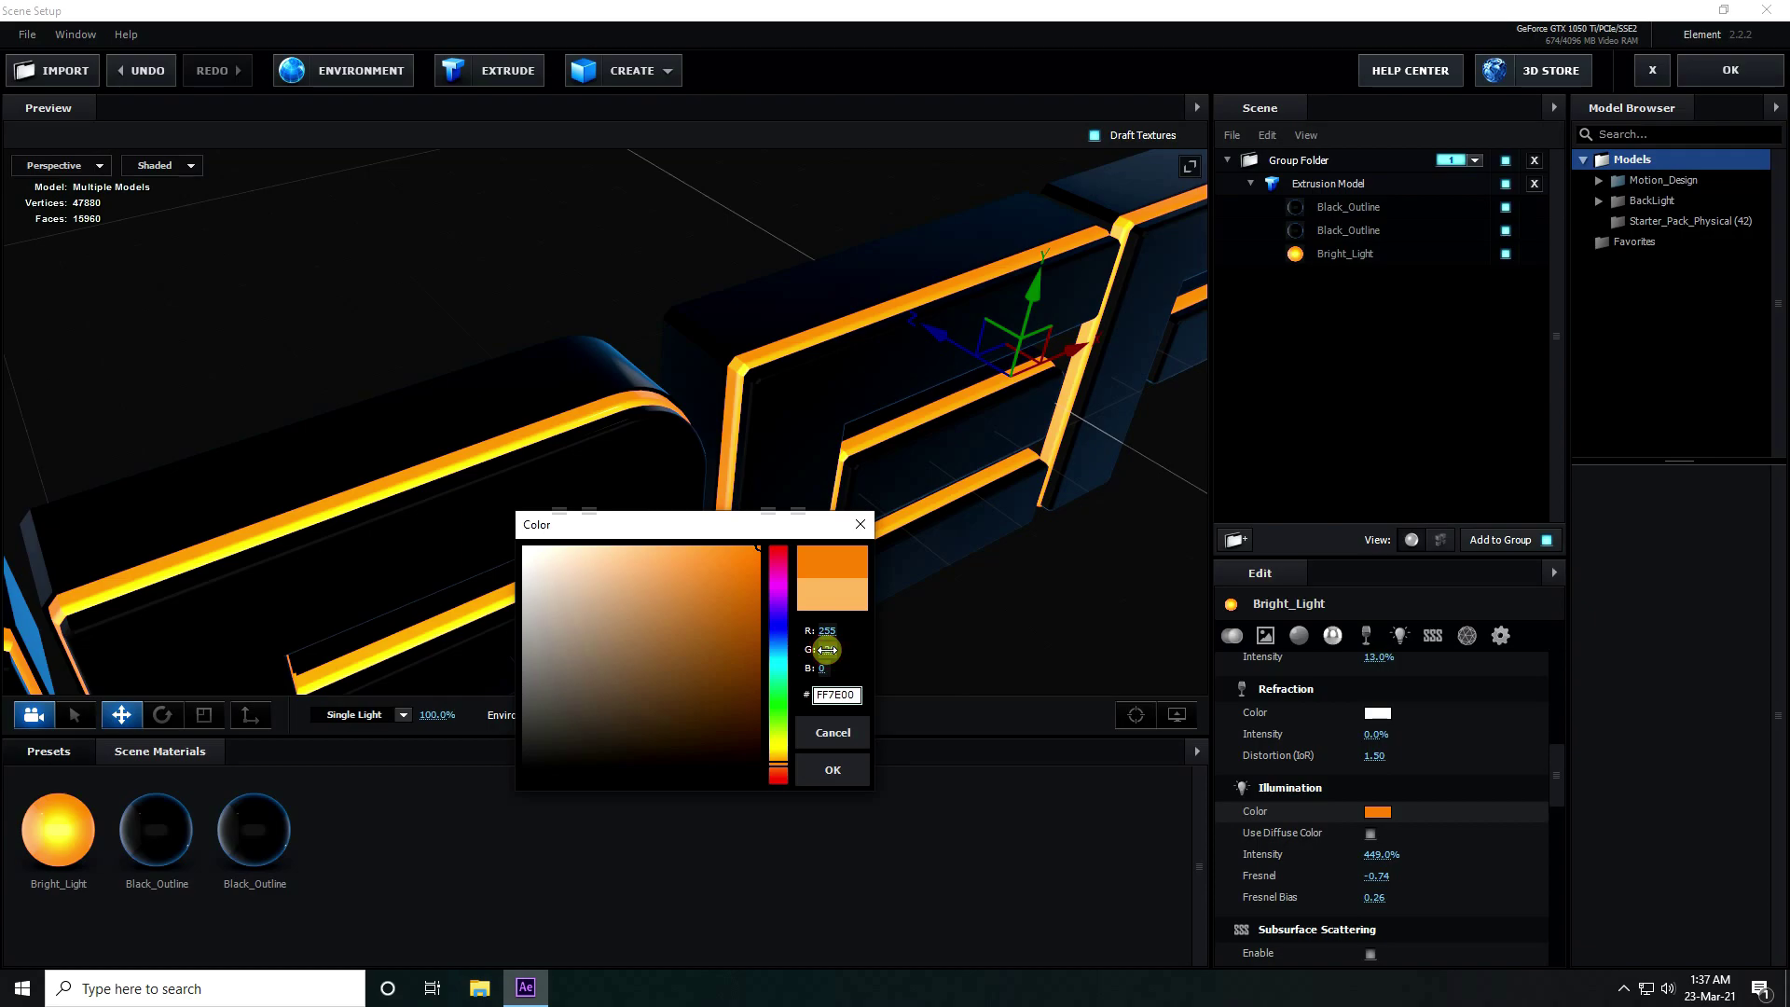
pyautogui.click(840, 655)
pyautogui.write('100')
pyautogui.press('Tab')
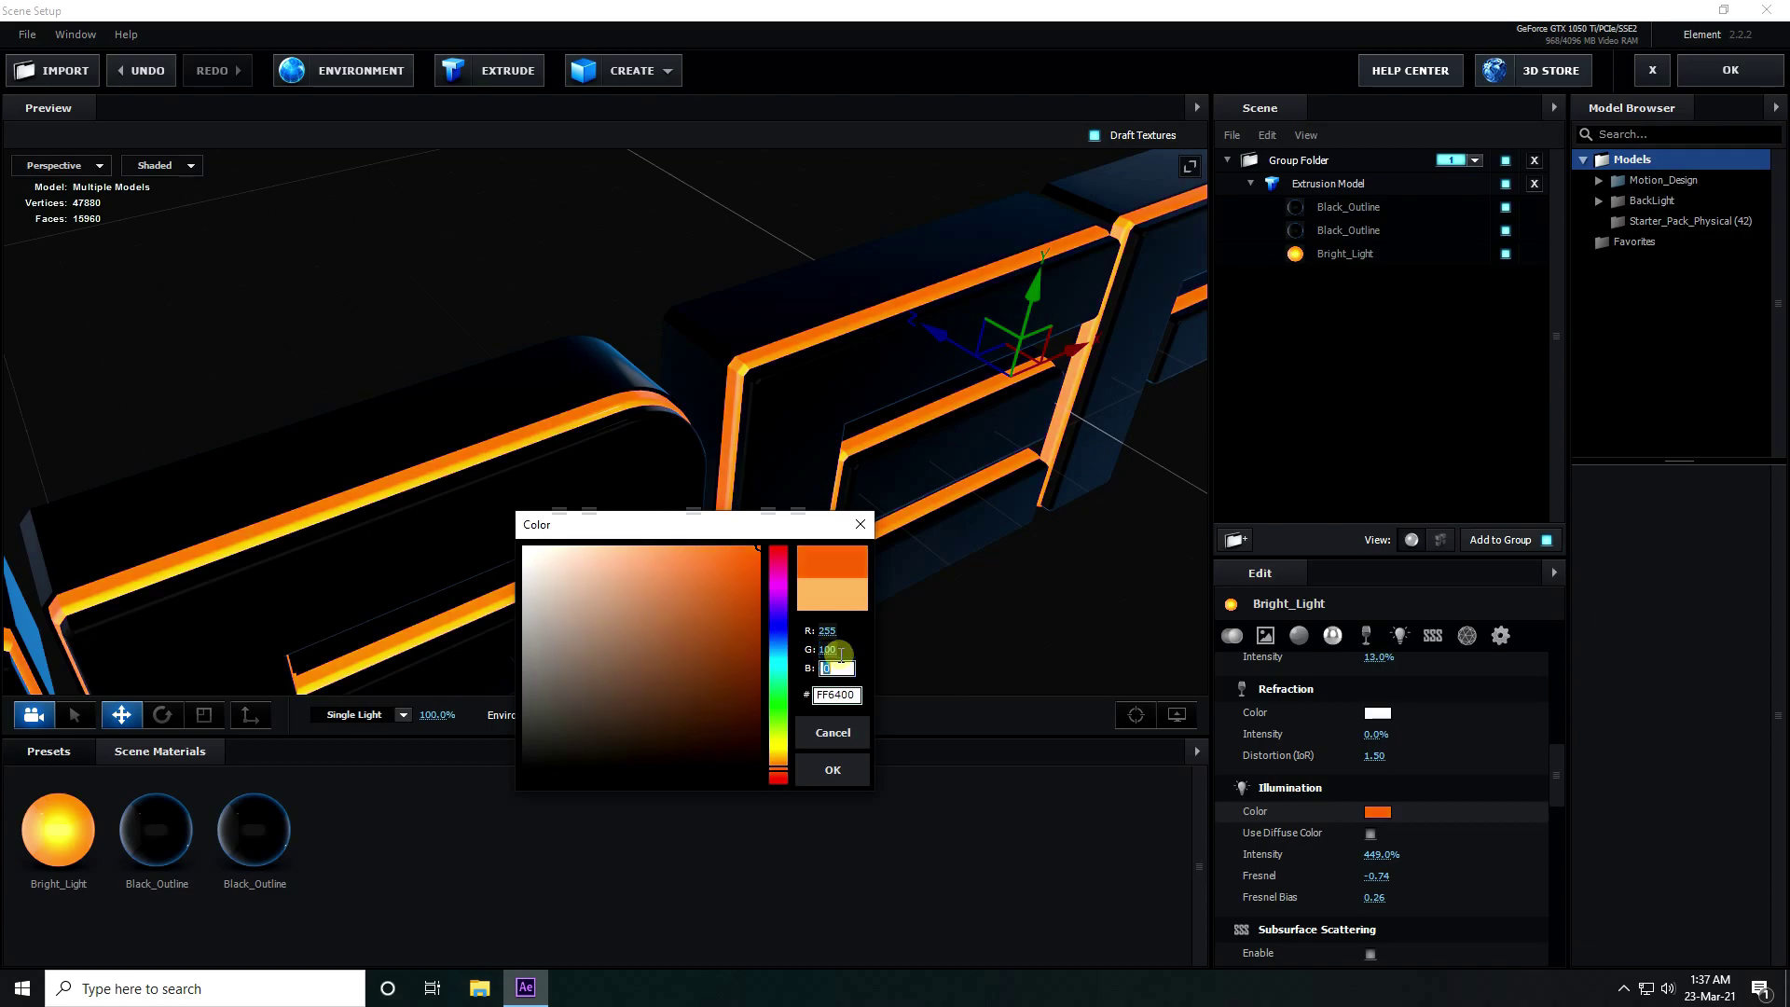
pyautogui.click(832, 769)
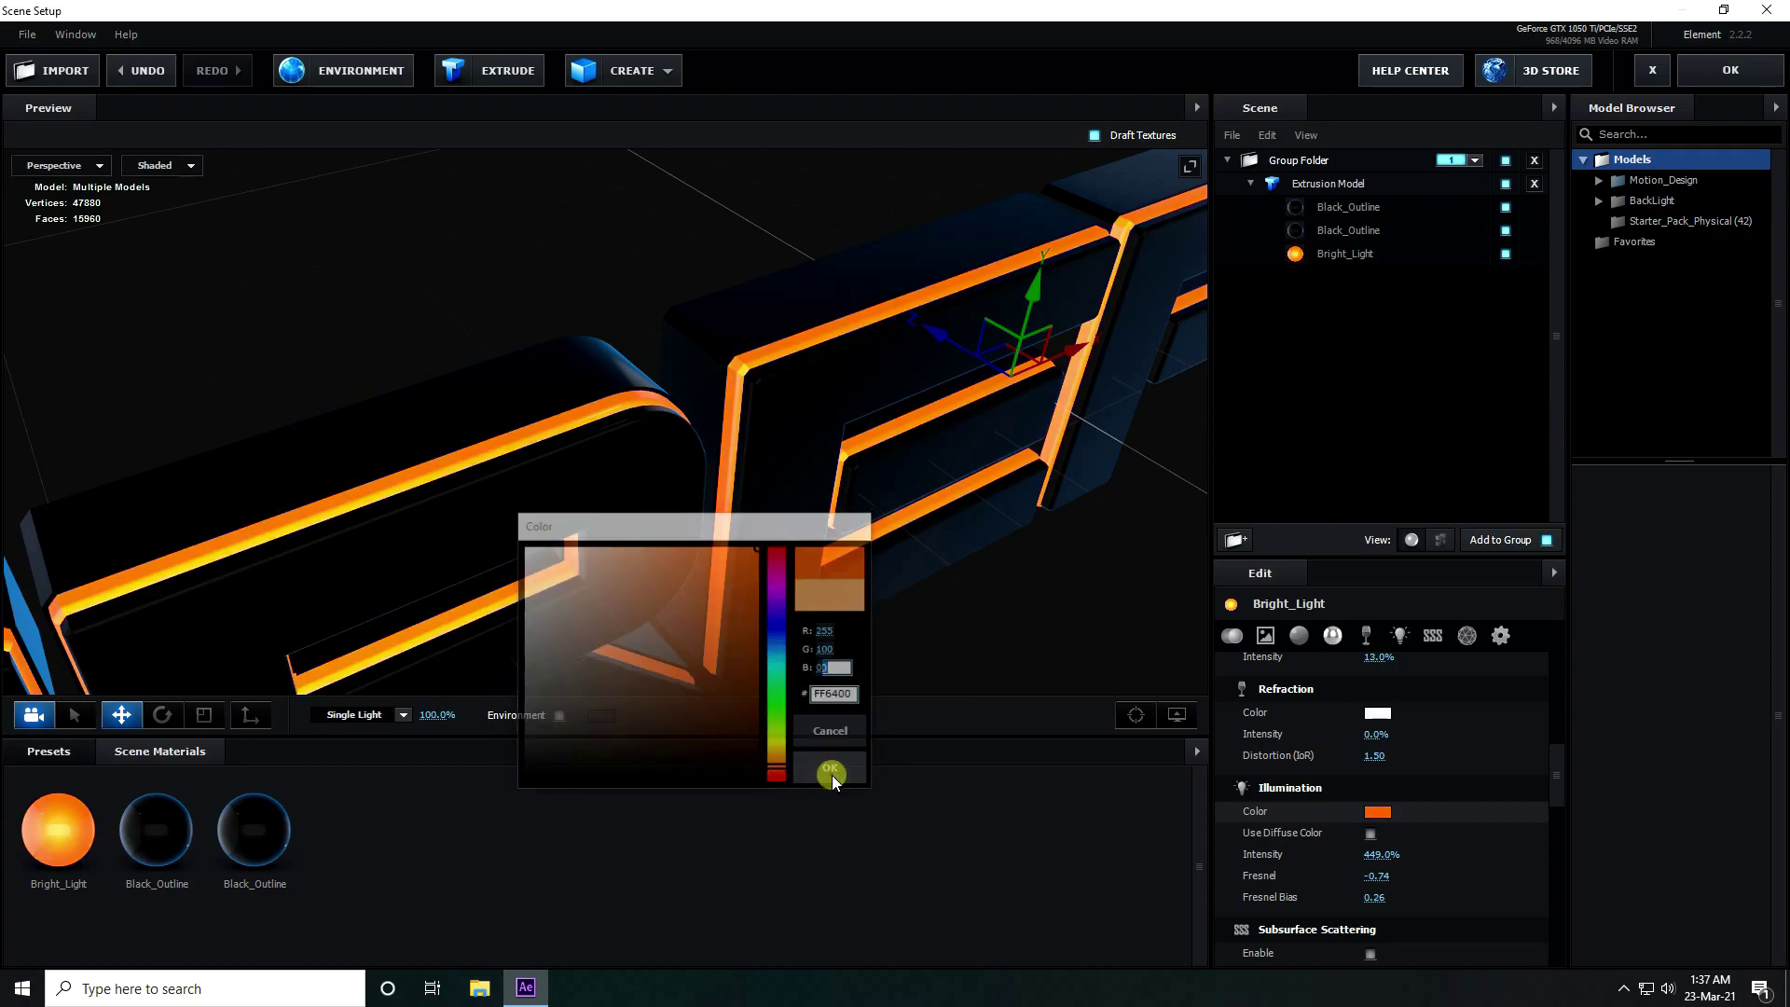
# Apply the BackLight_2K_04 environment from the BackLight_2K presets to the scene
pyautogui.moveTo(1005, 617); pyautogui.dragTo(859, 466)
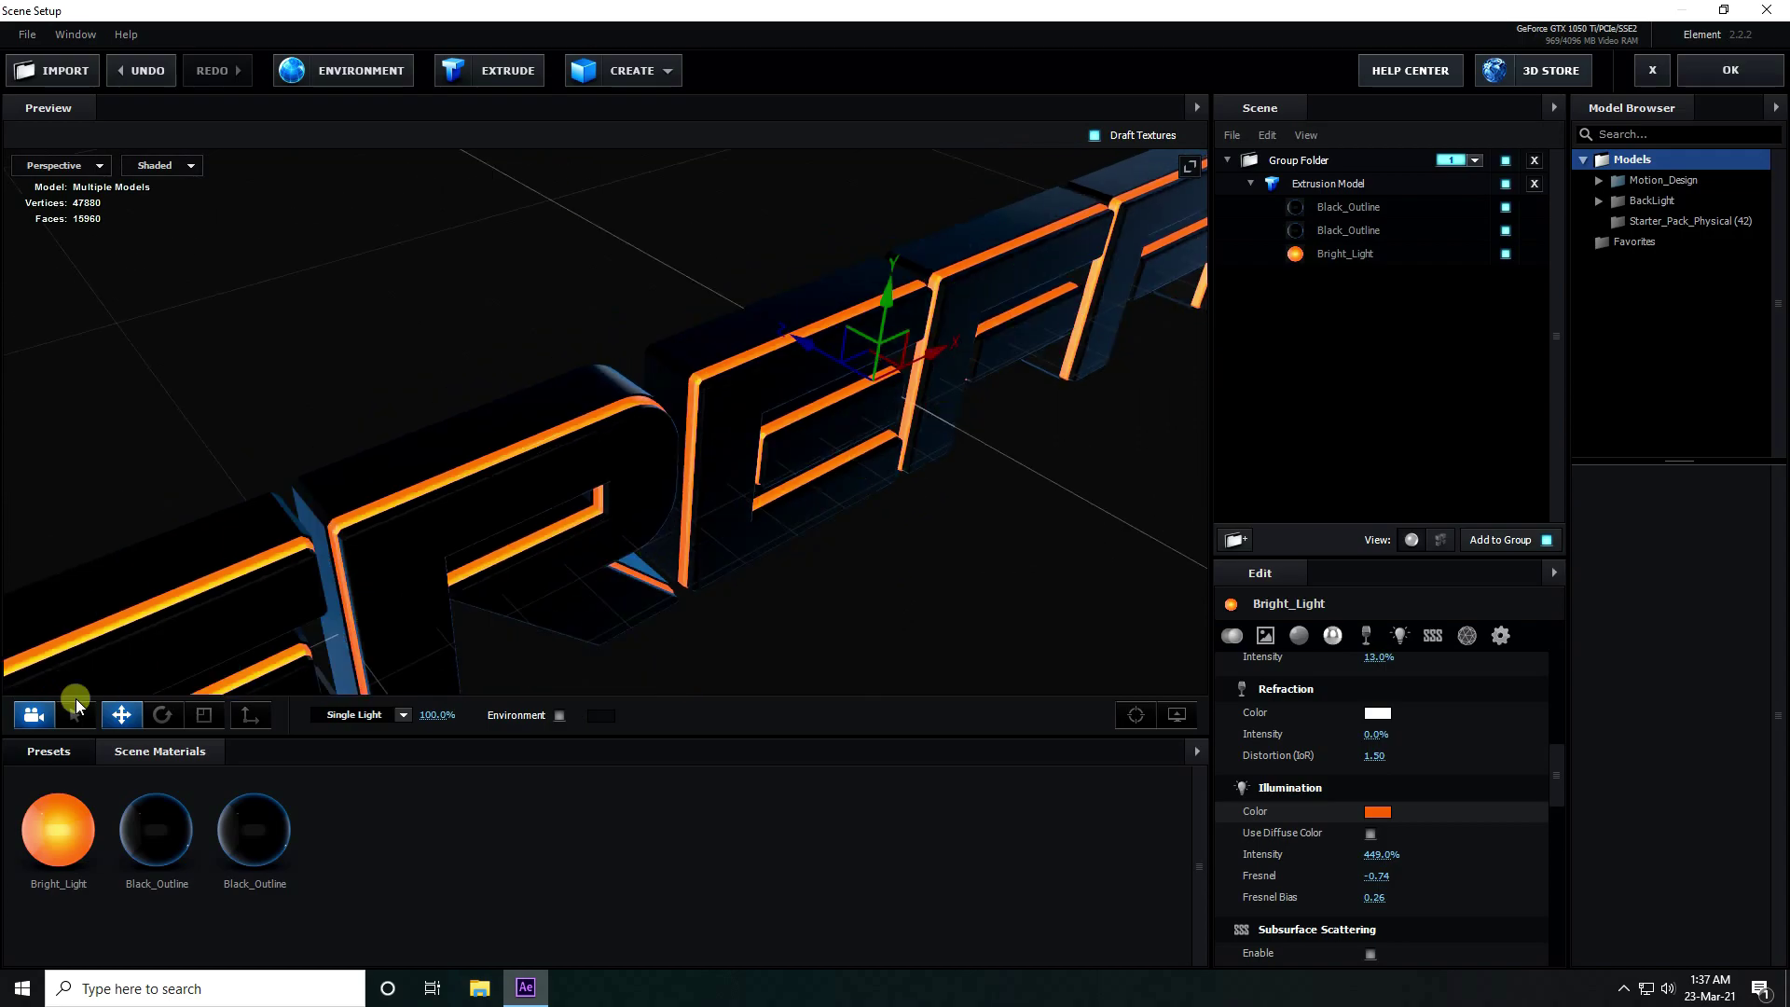
pyautogui.click(52, 755)
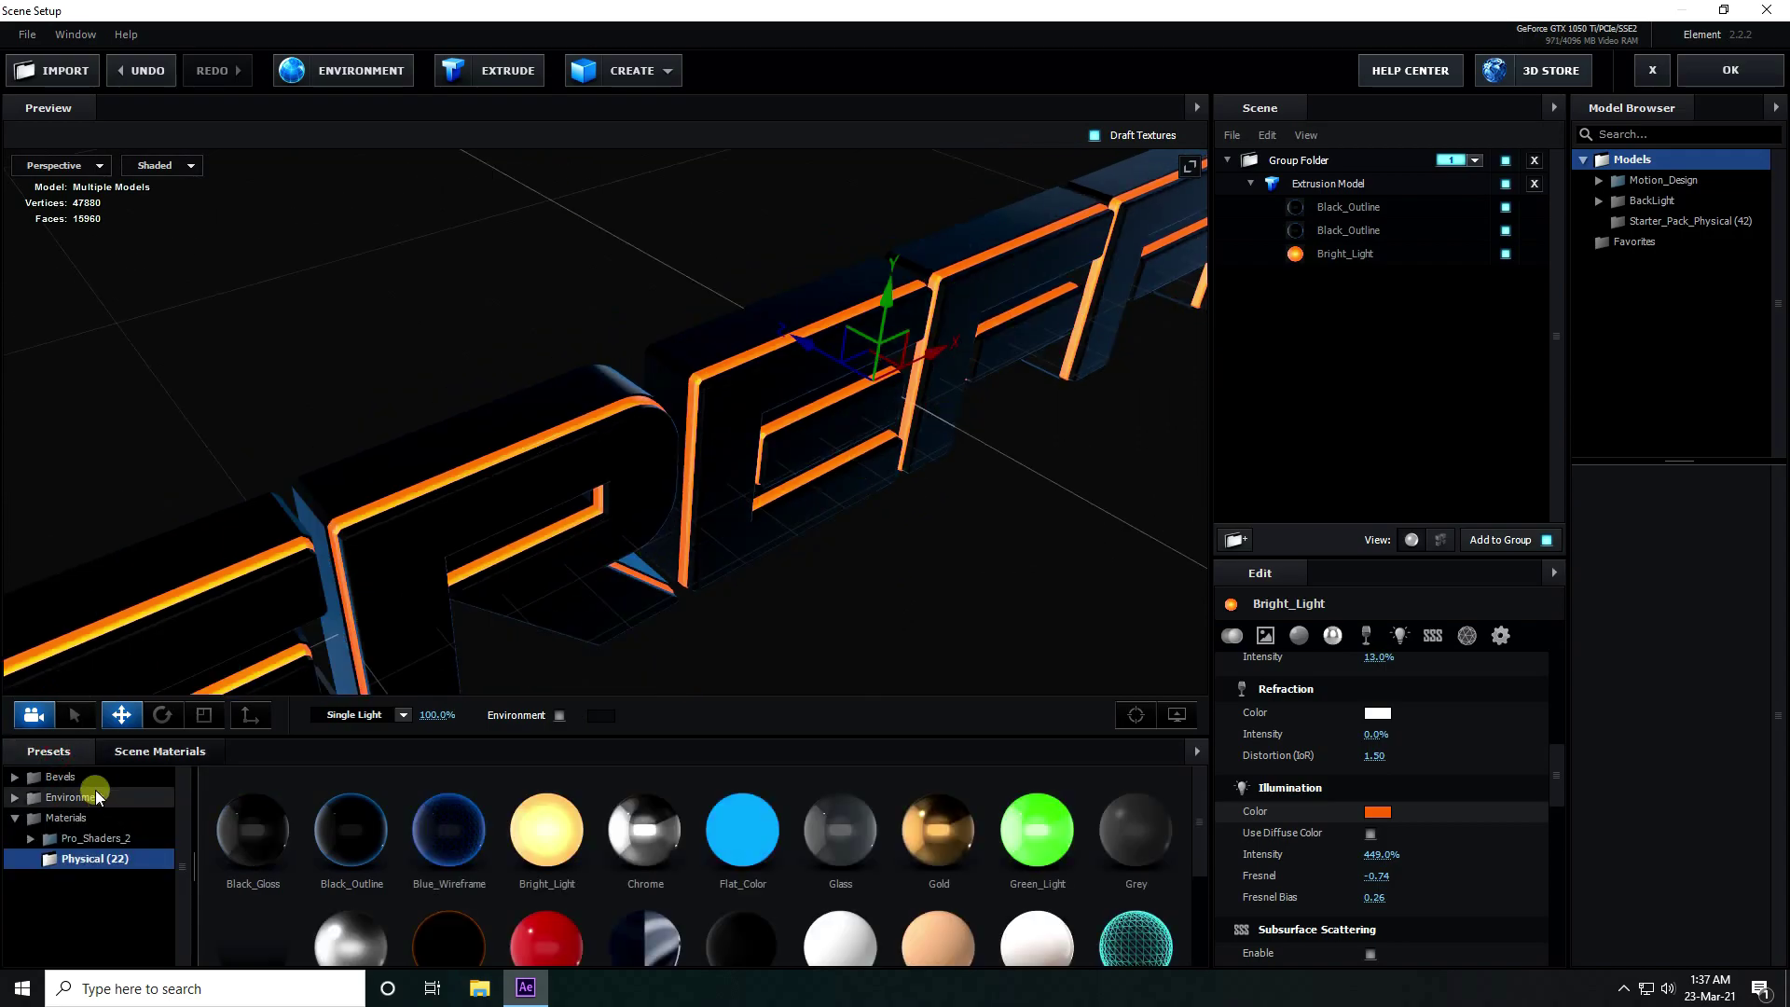
pyautogui.doubleClick(71, 797)
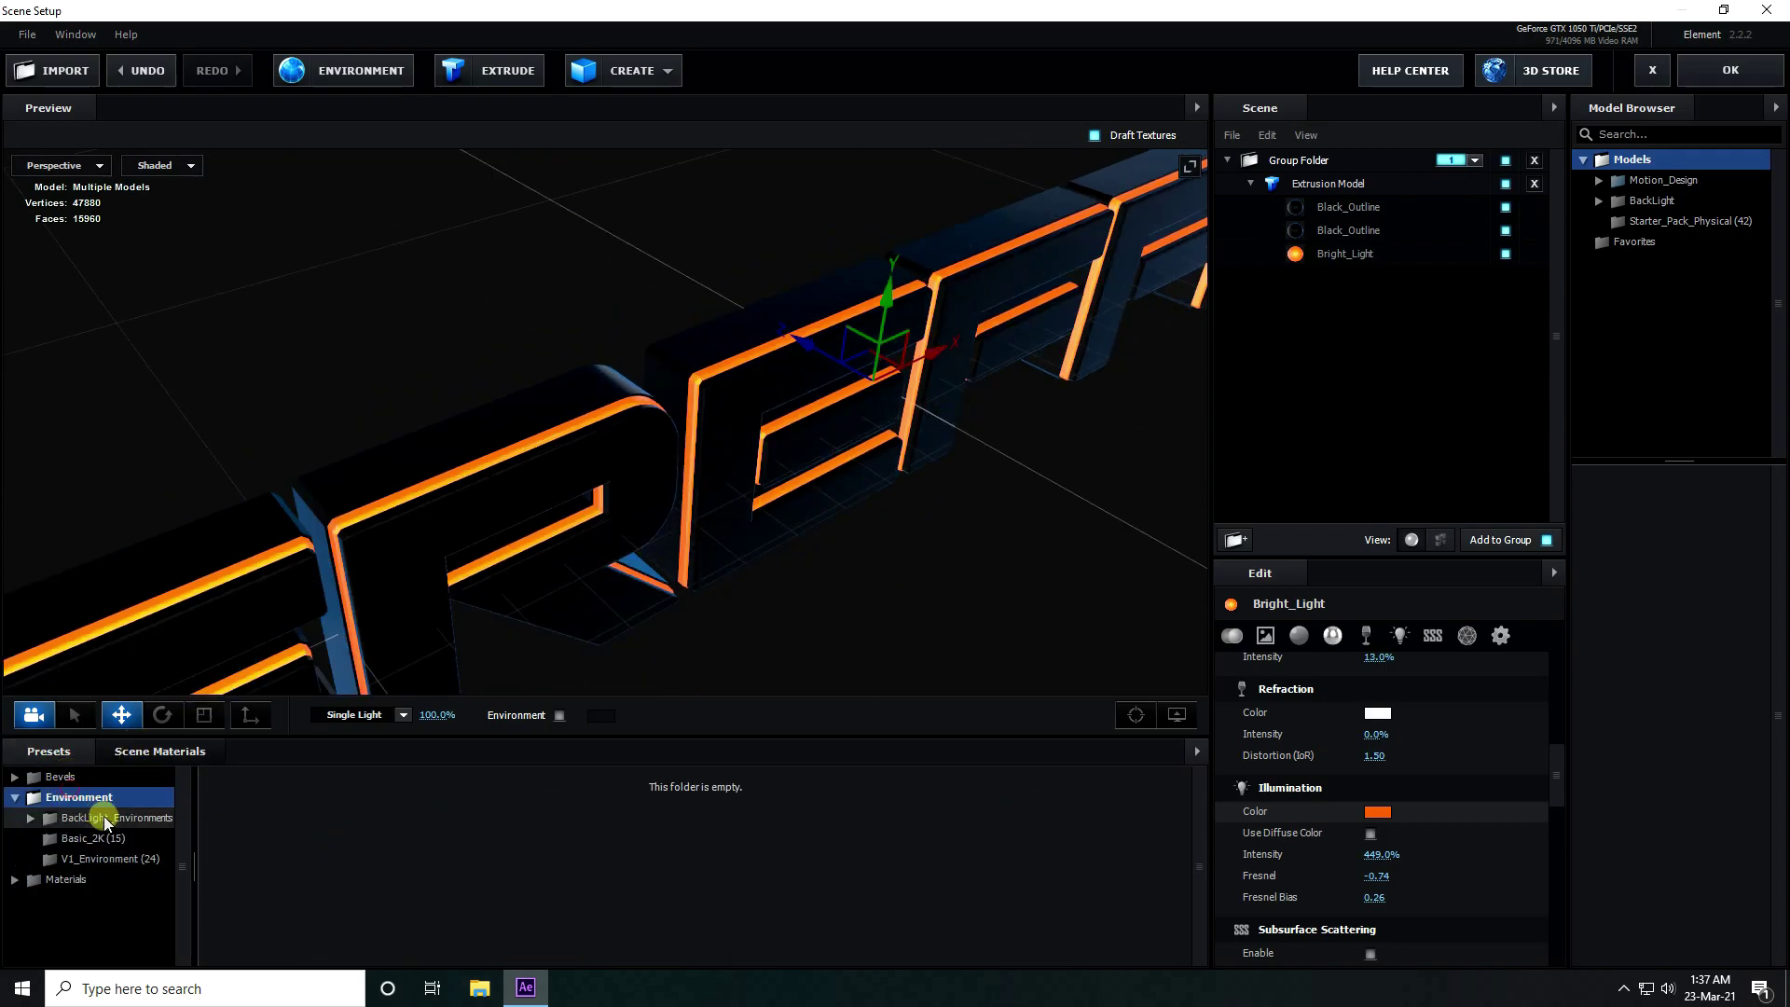
pyautogui.doubleClick(104, 818)
pyautogui.click(135, 838)
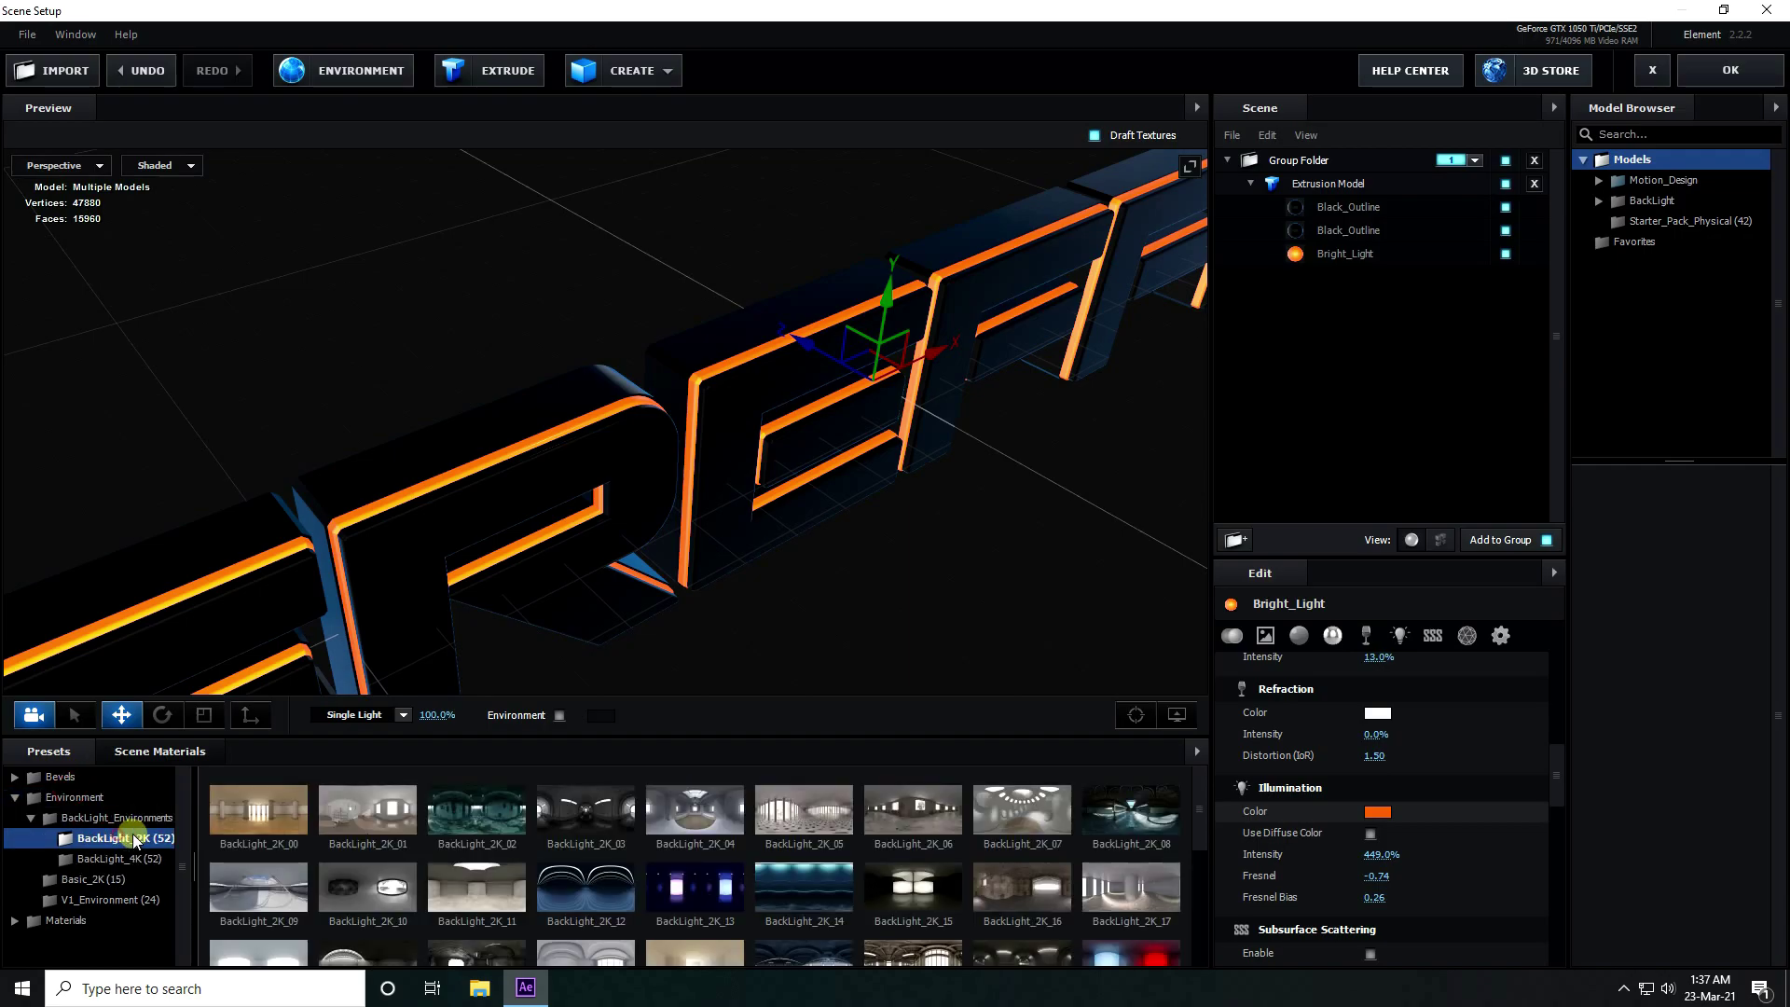
pyautogui.click(704, 829)
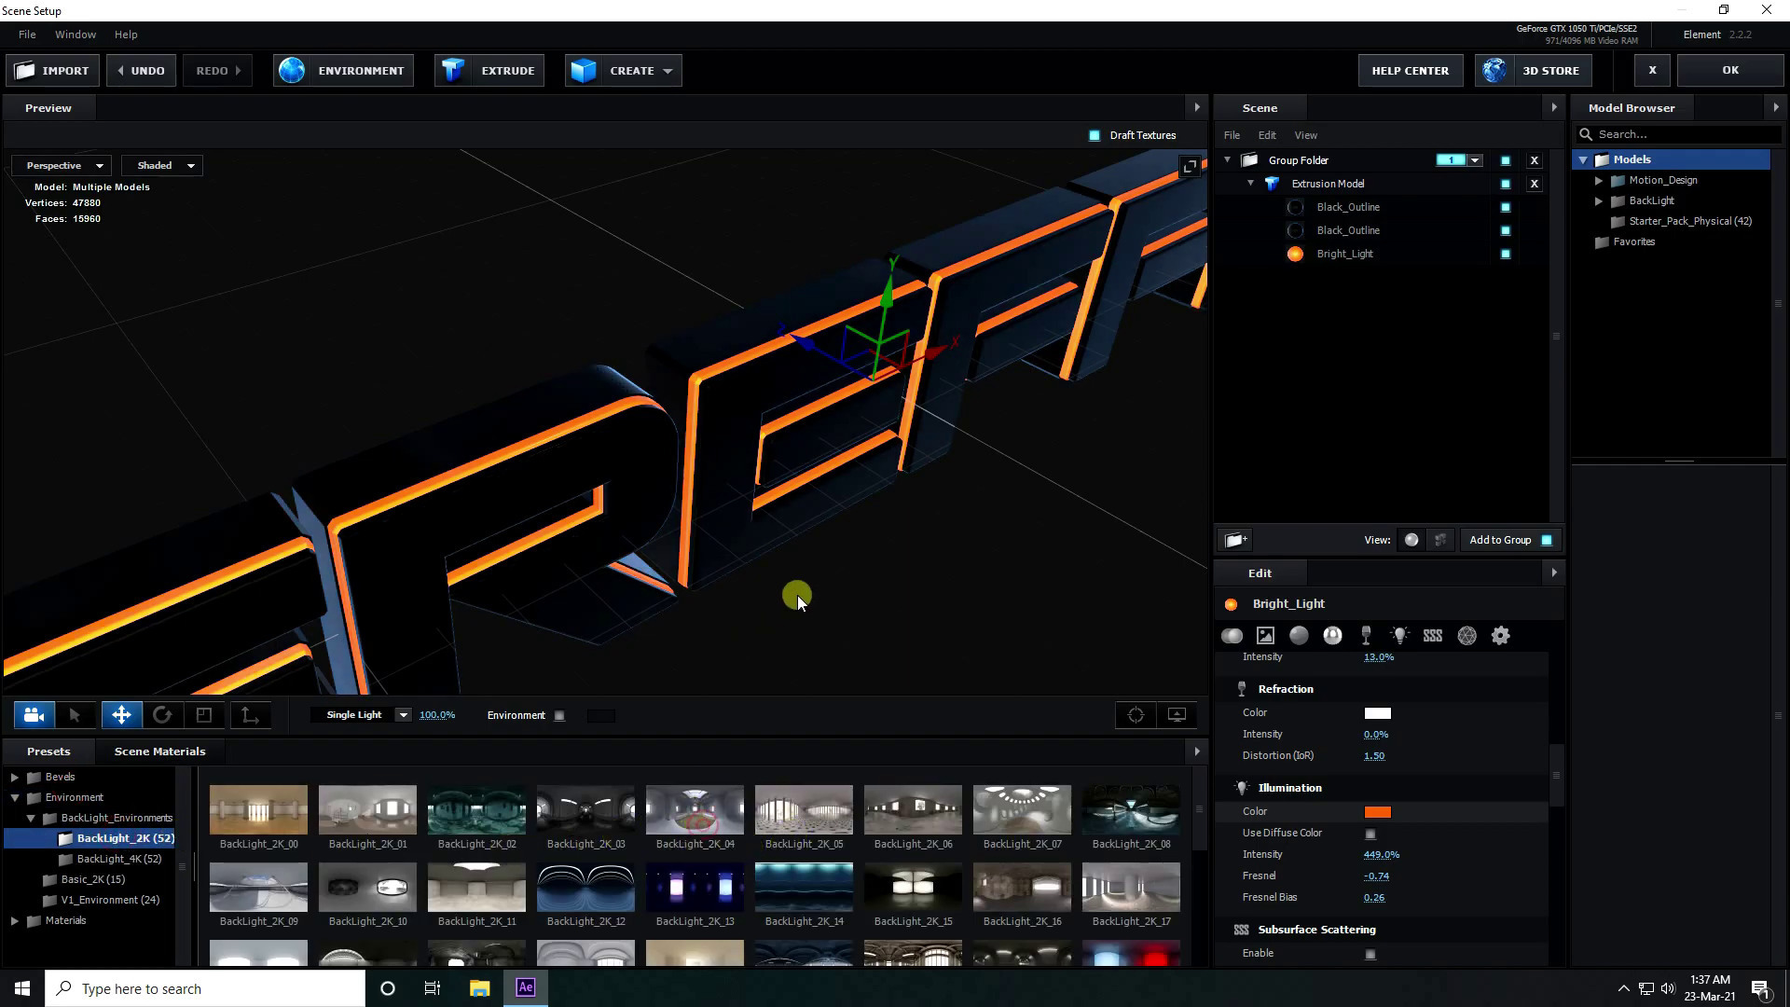
# Switch the scene preview lighting from Single Light to Aqua and accept the scene setup
pyautogui.moveTo(799, 591); pyautogui.dragTo(399, 751)
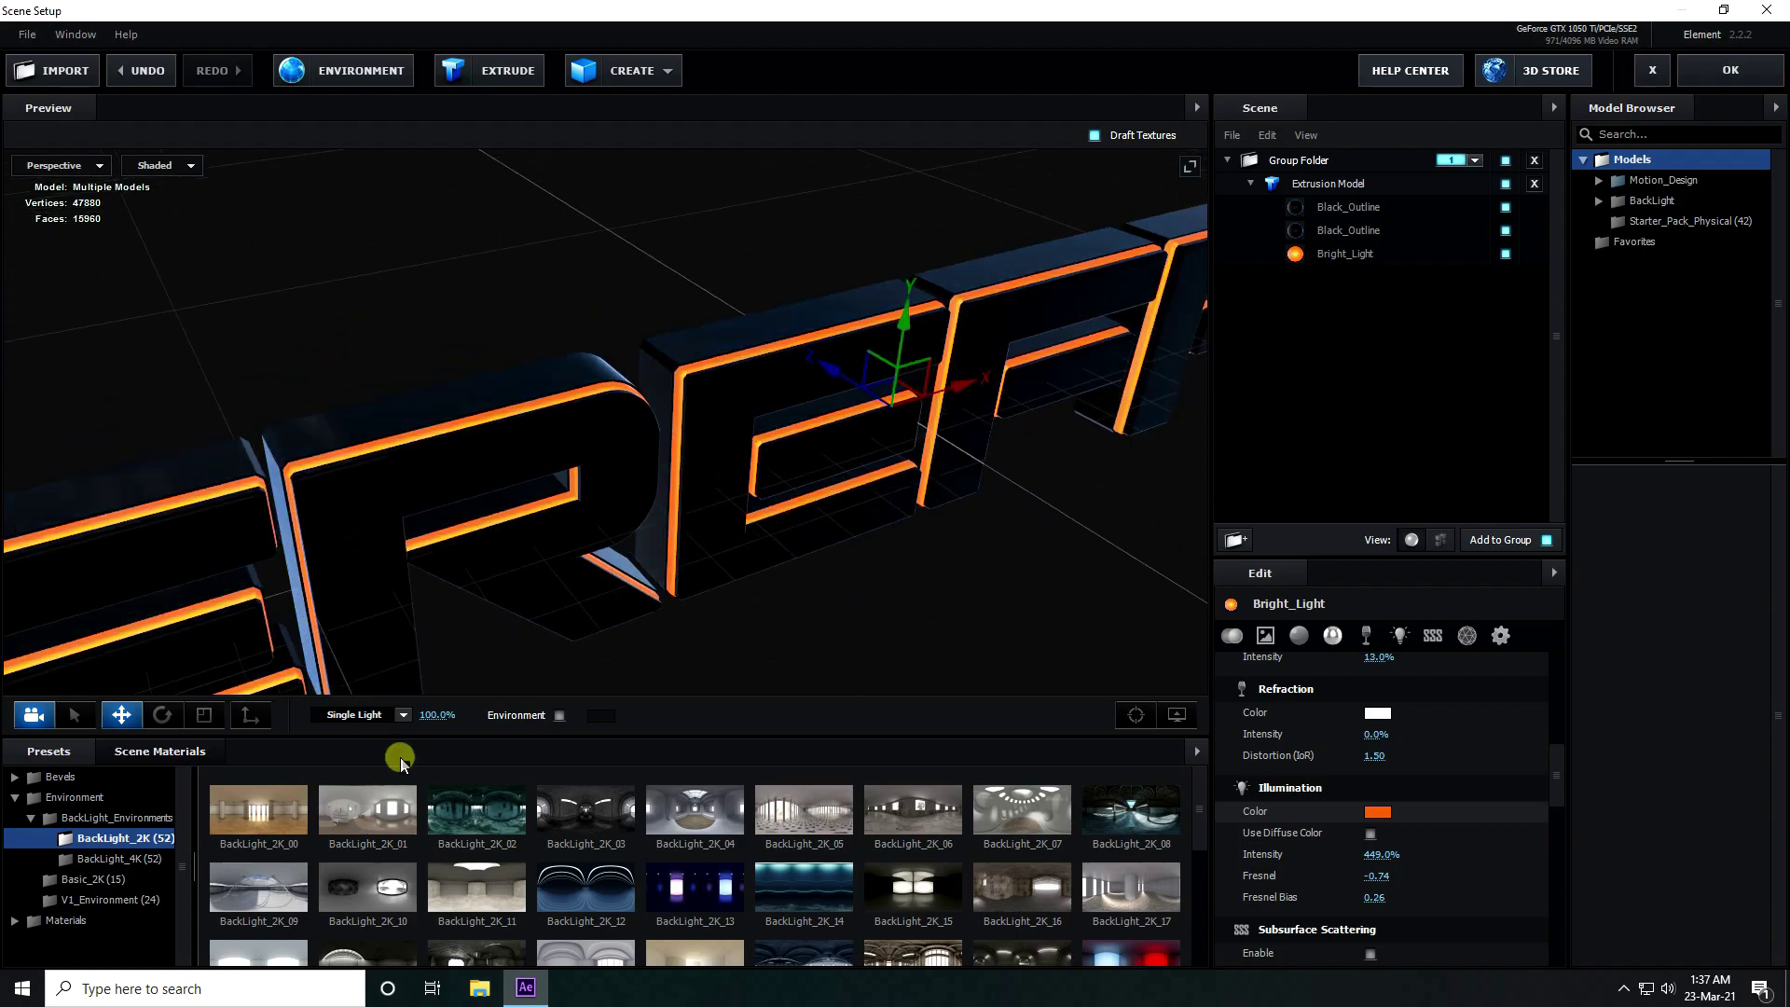
pyautogui.click(401, 714)
pyautogui.click(408, 571)
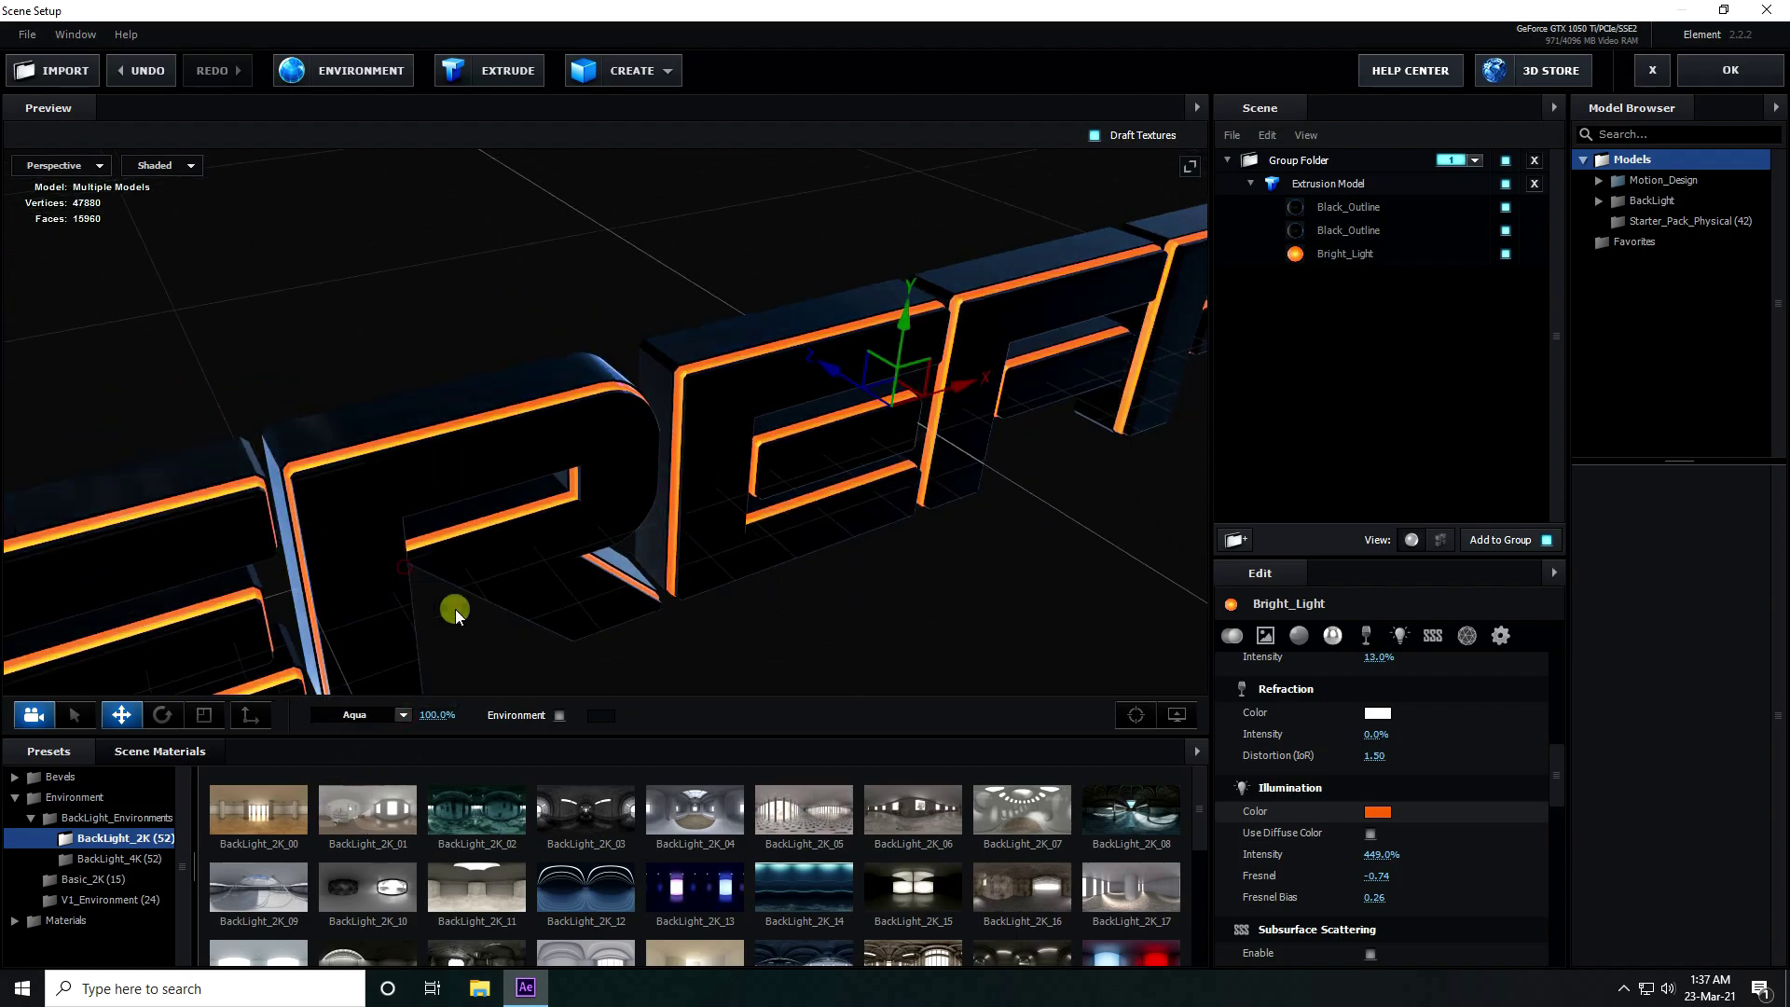
pyautogui.moveTo(451, 607); pyautogui.dragTo(776, 557)
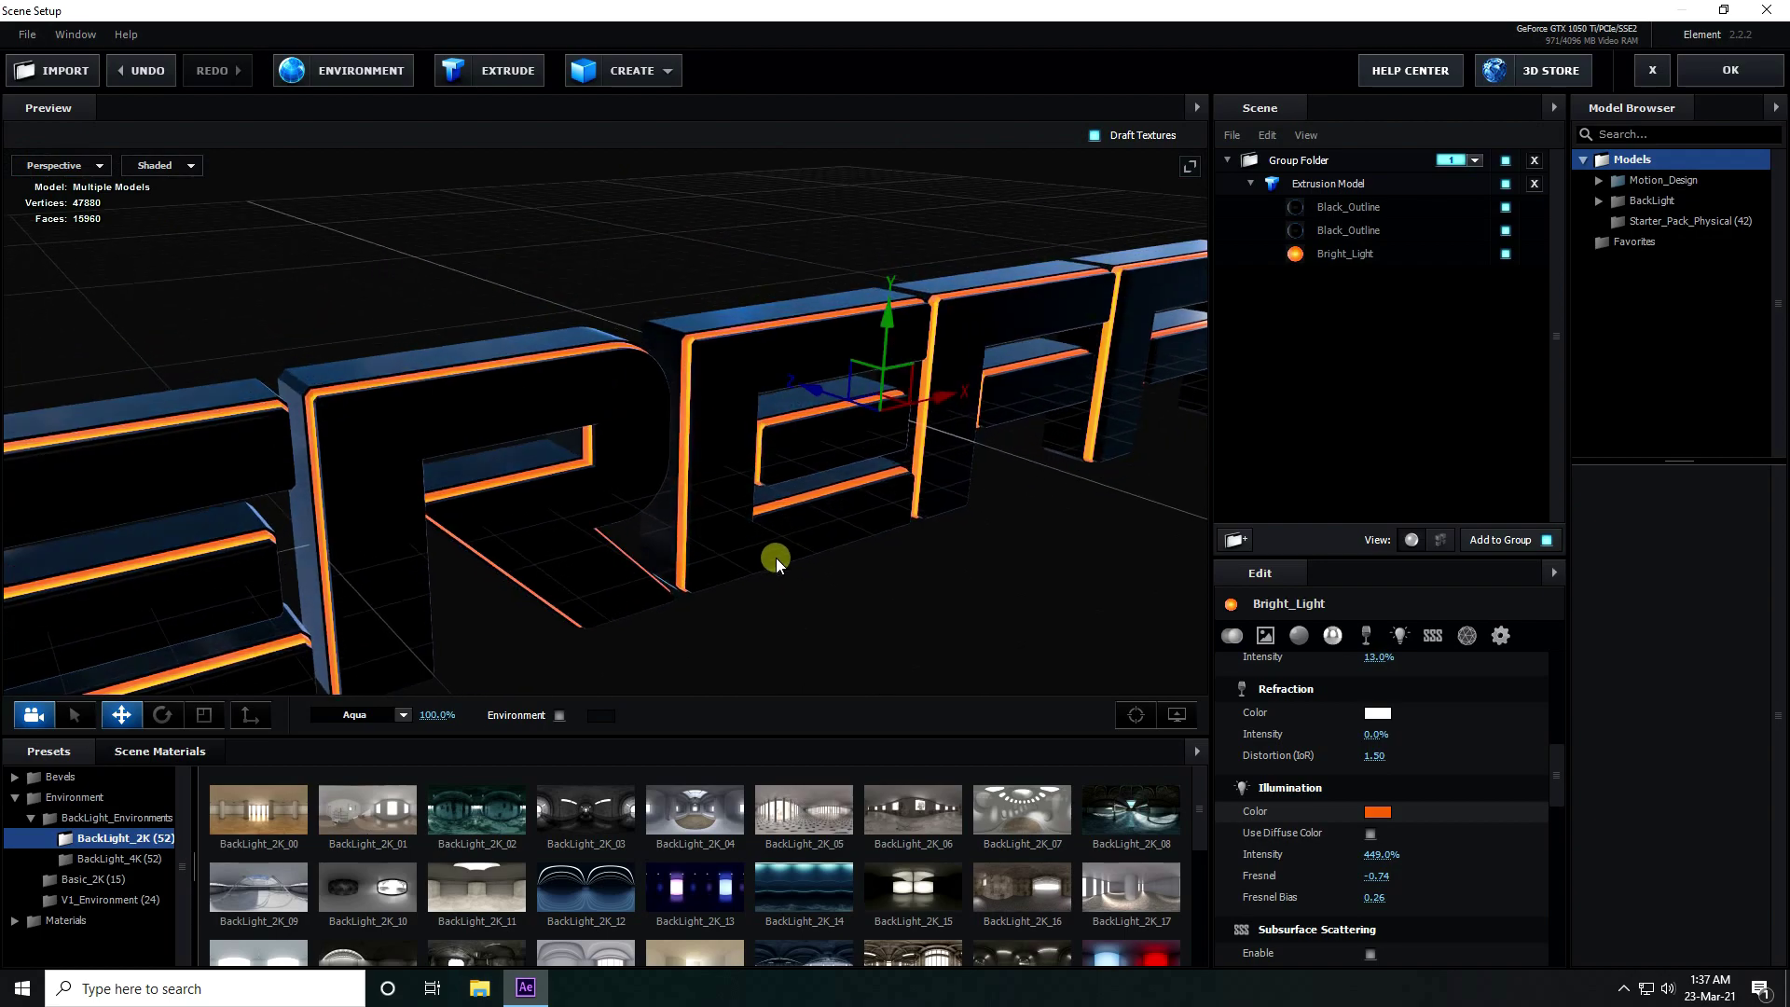
pyautogui.click(1722, 75)
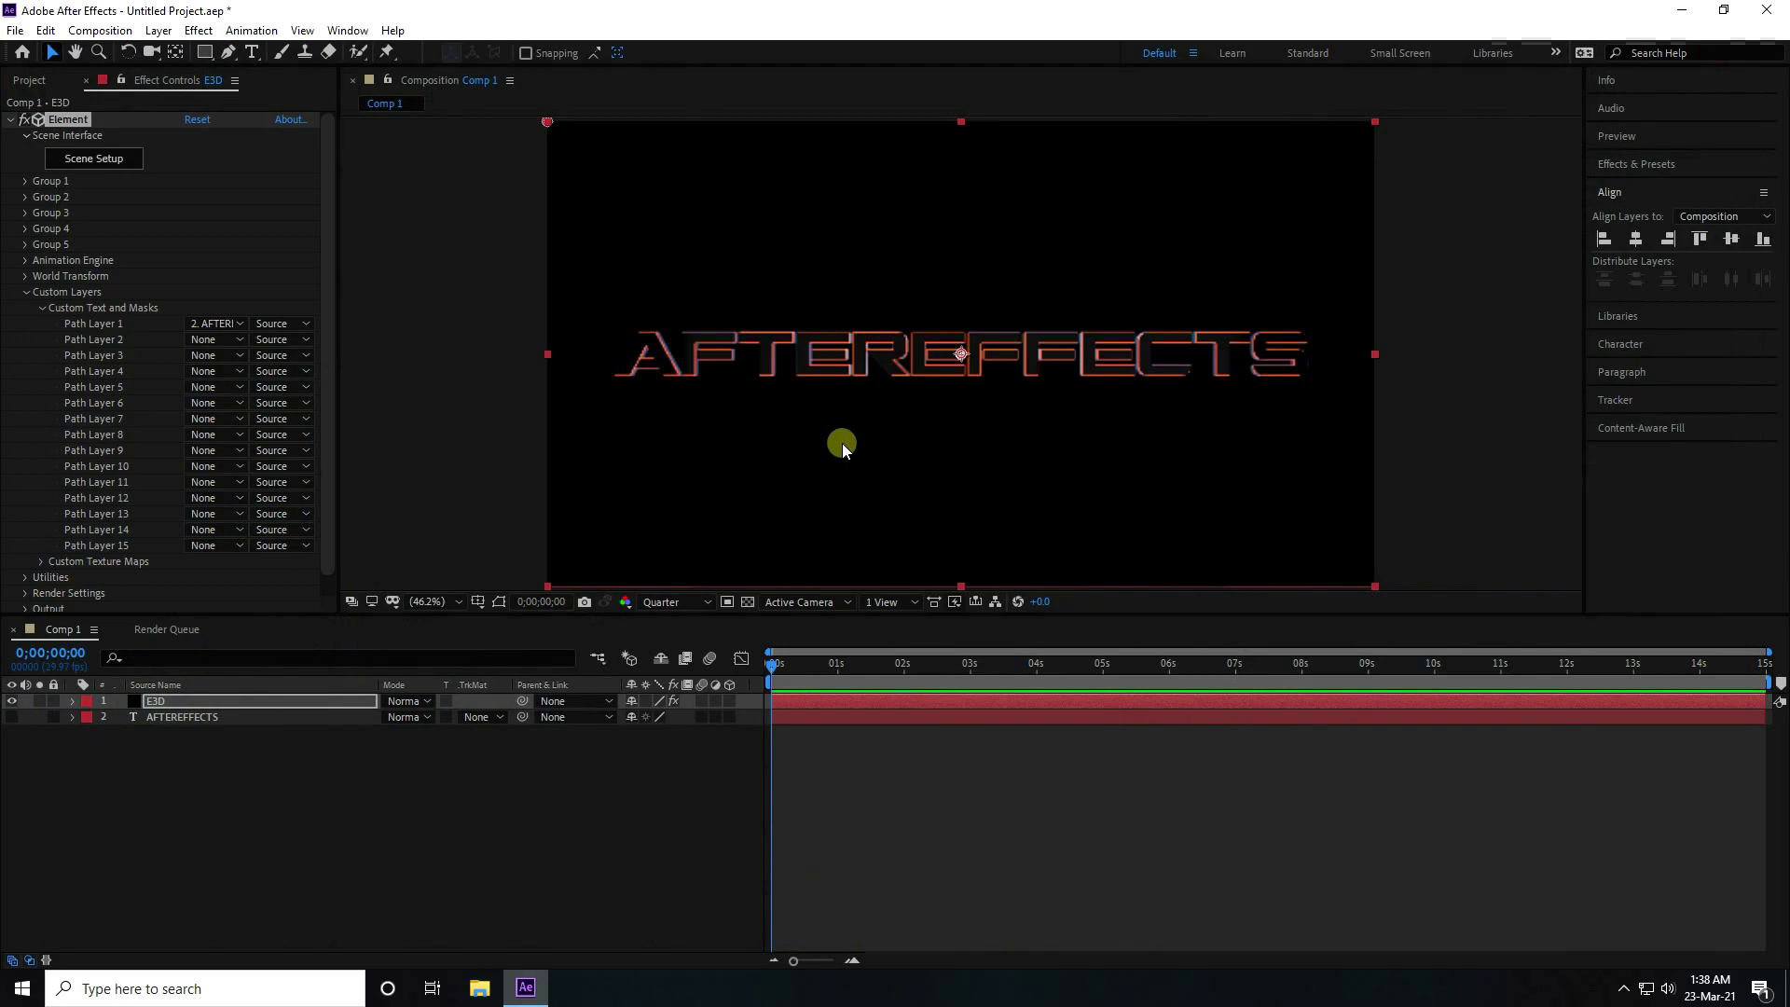
# Set Group 1's particle count to 50 and its replicator shape to Ring in the Element effect on the E3D layer
pyautogui.click(25, 292)
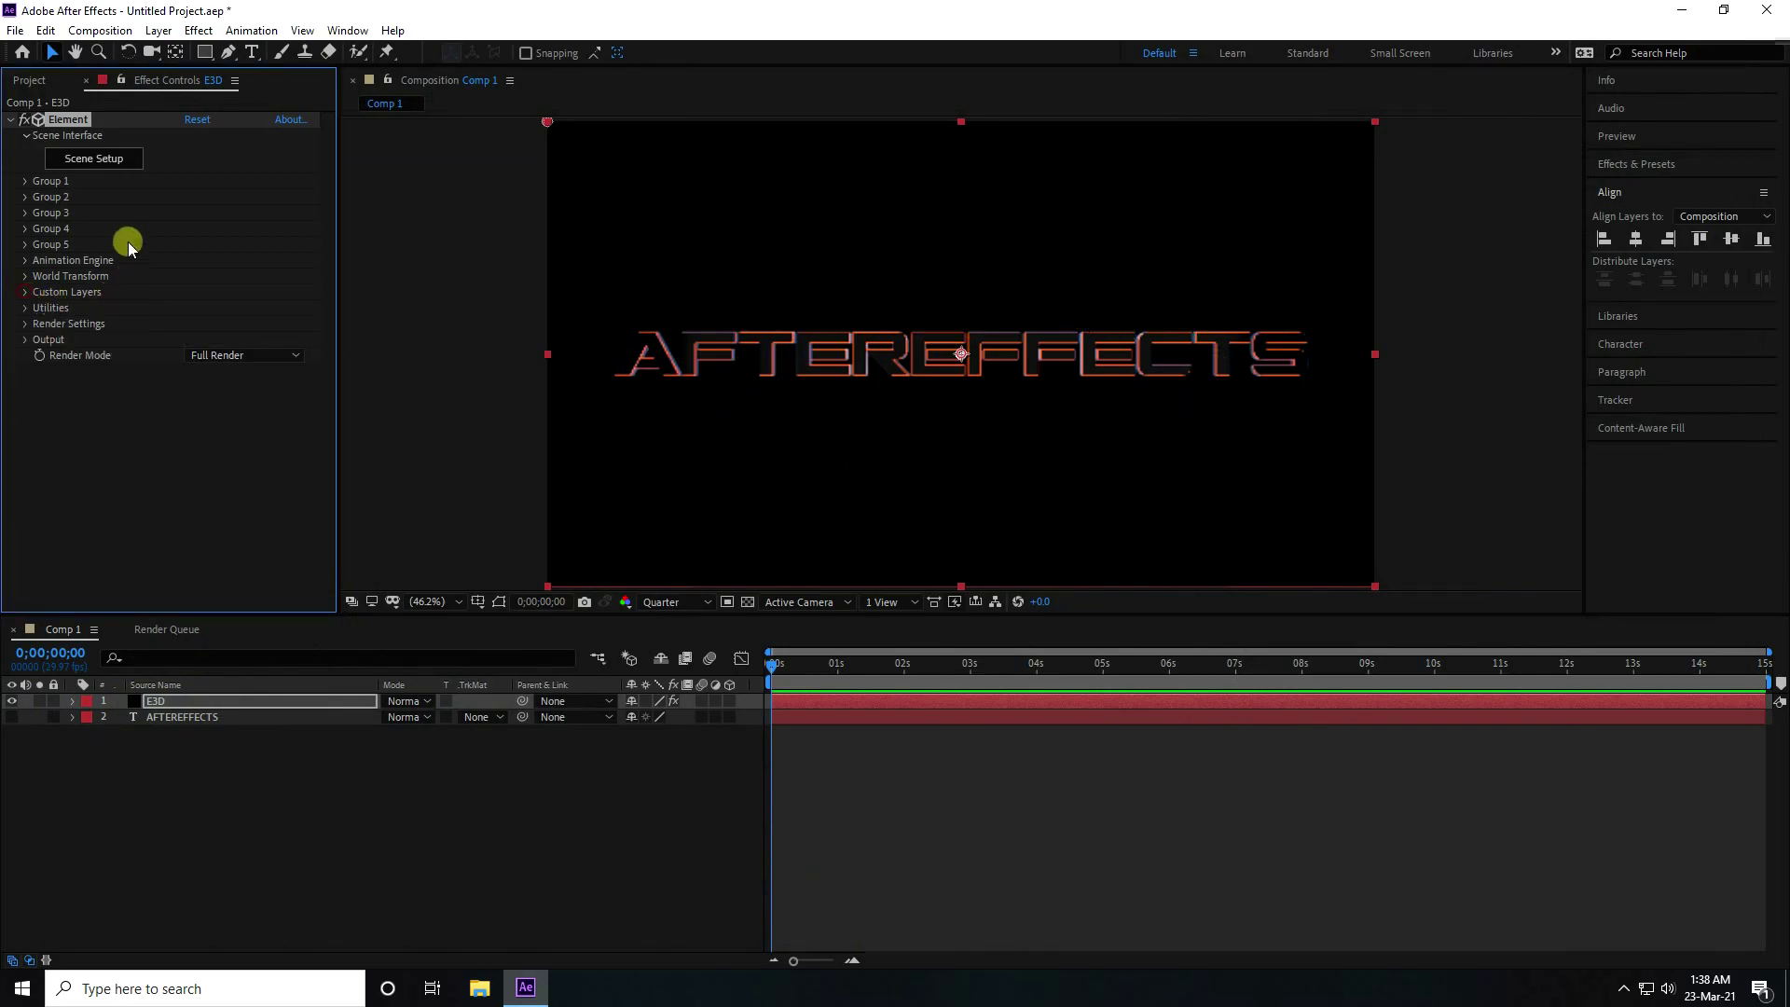
pyautogui.click(25, 181)
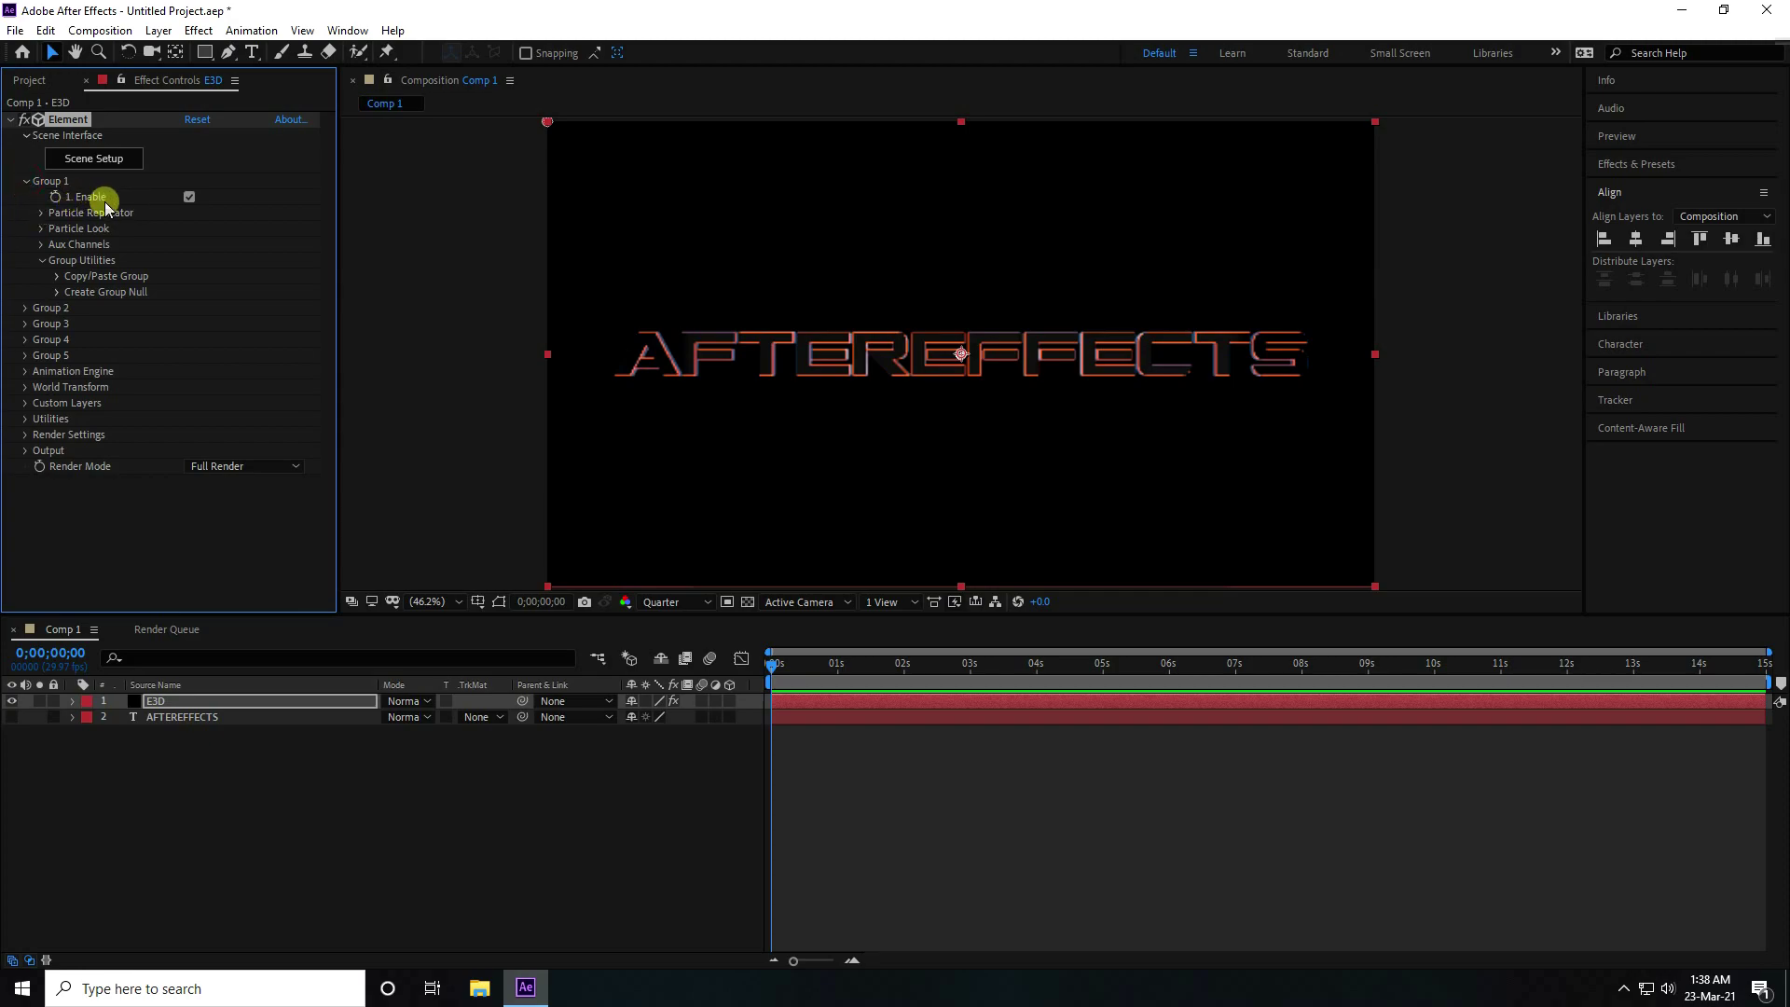
pyautogui.click(41, 213)
pyautogui.click(188, 227)
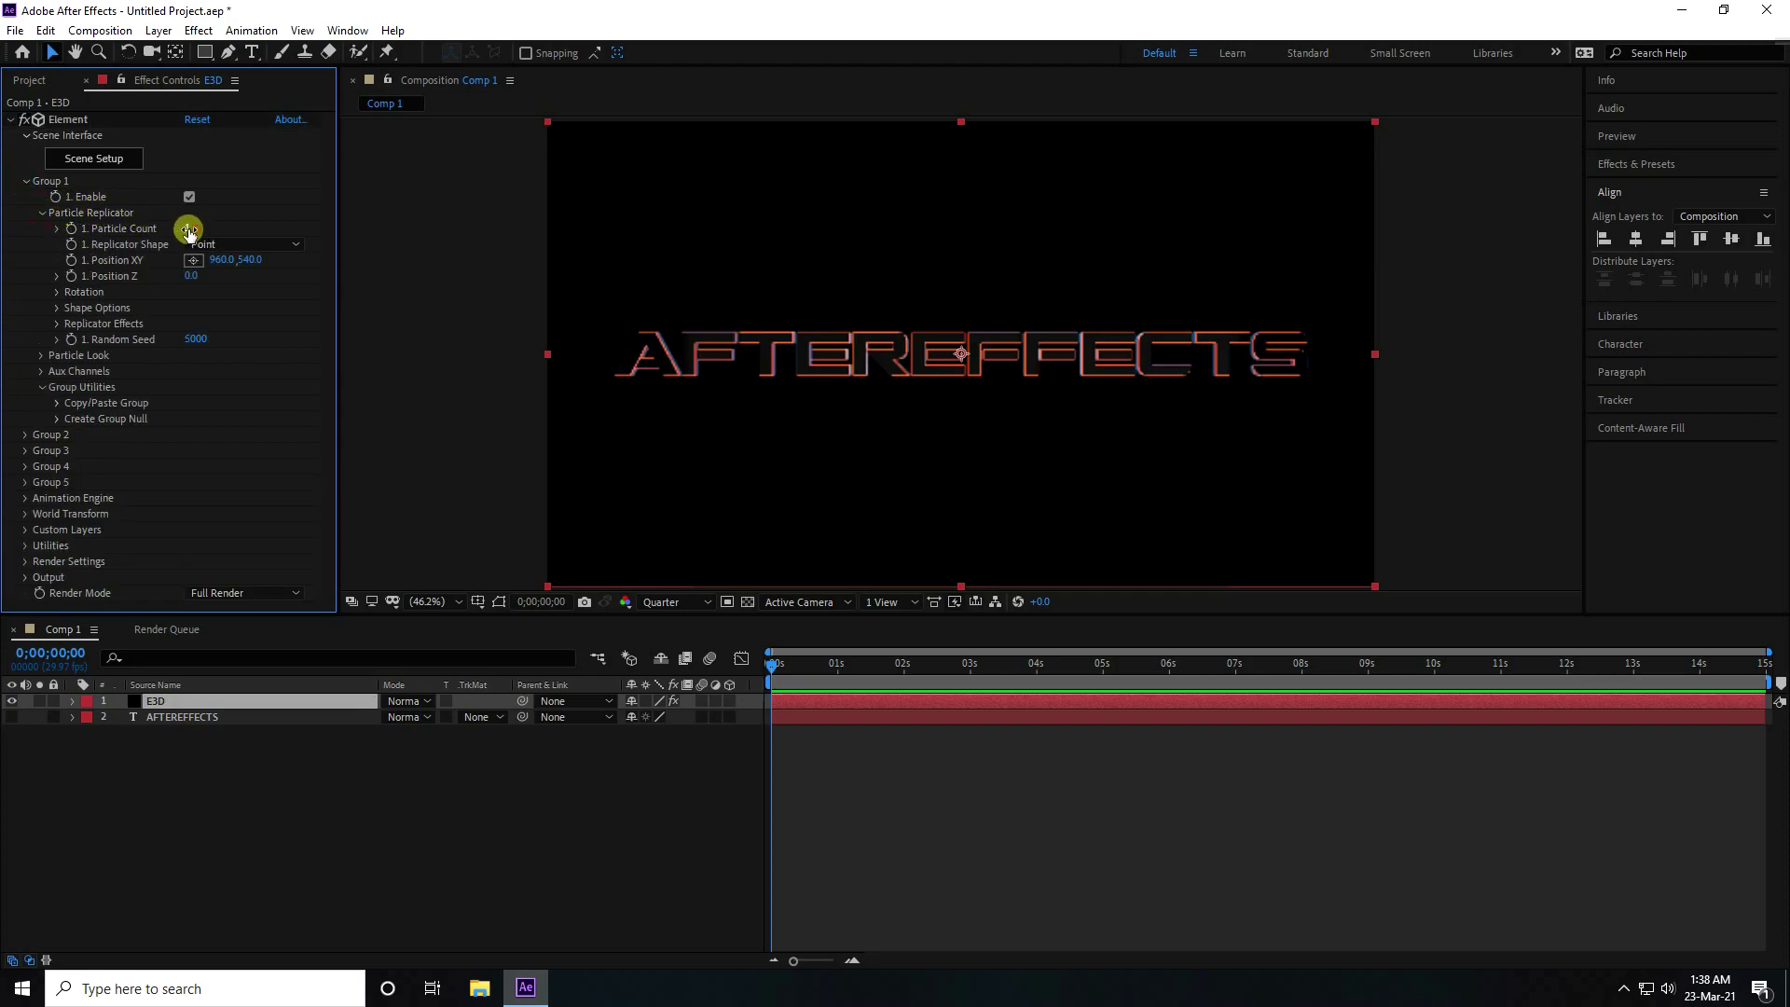
pyautogui.write('50')
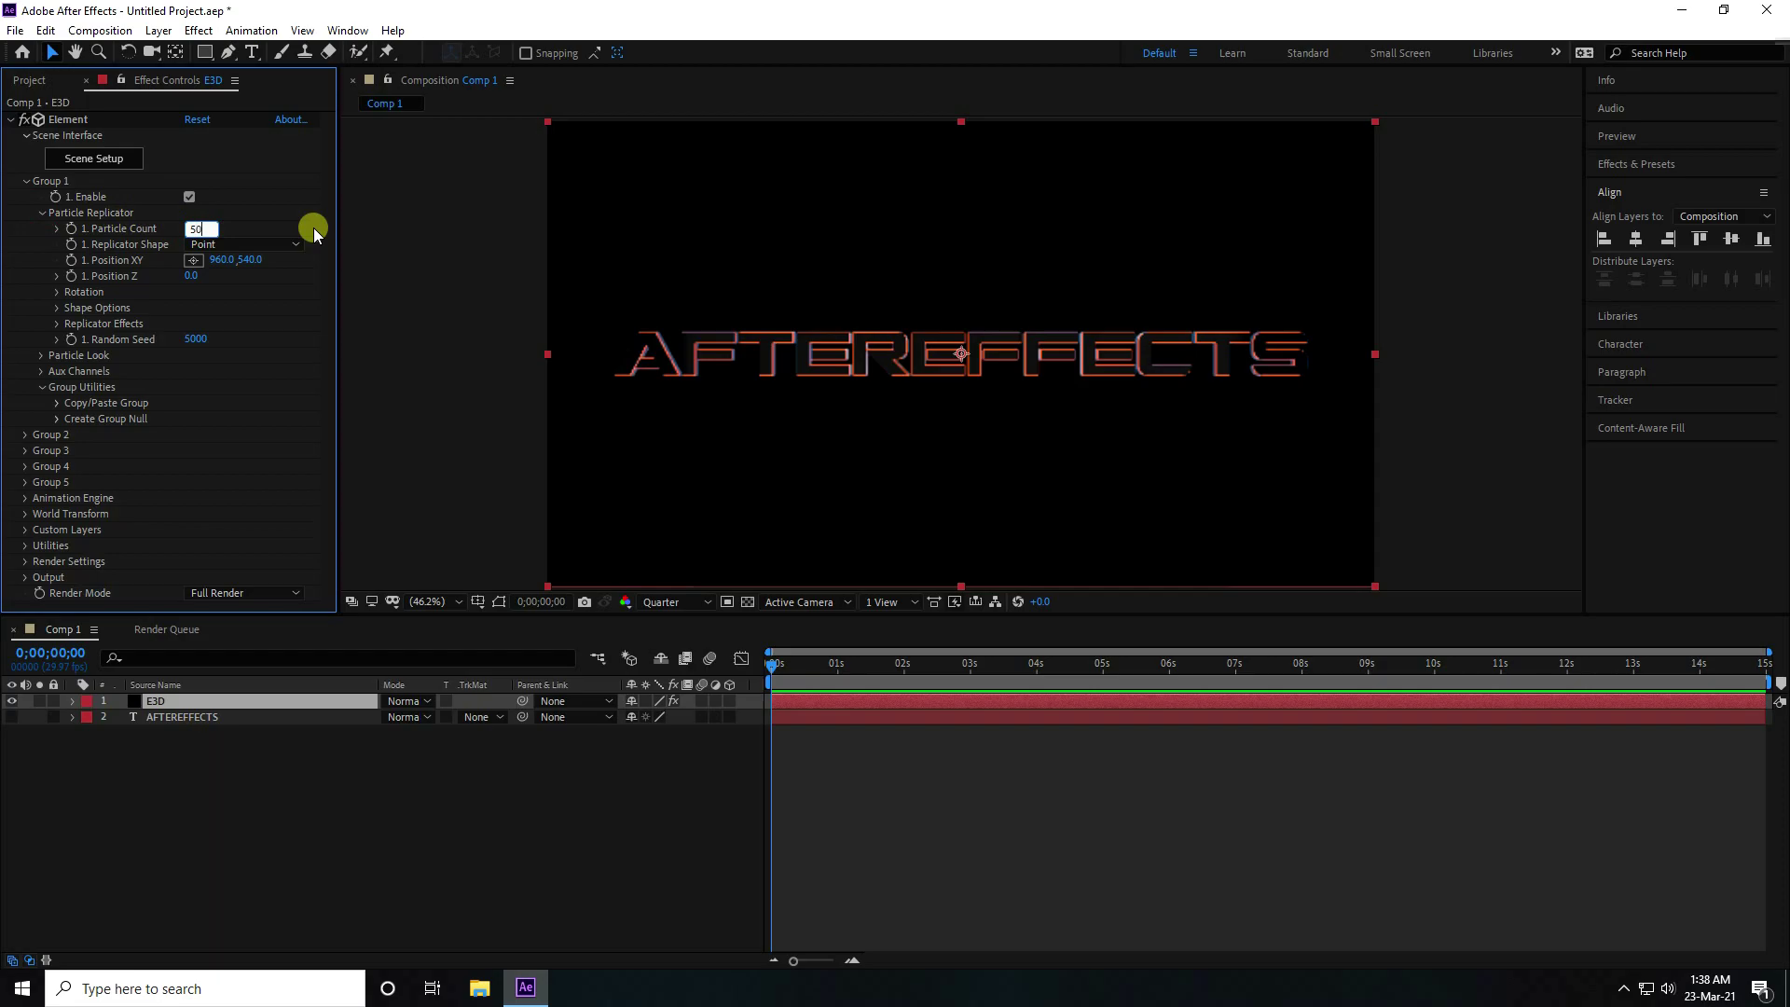
pyautogui.press('Return')
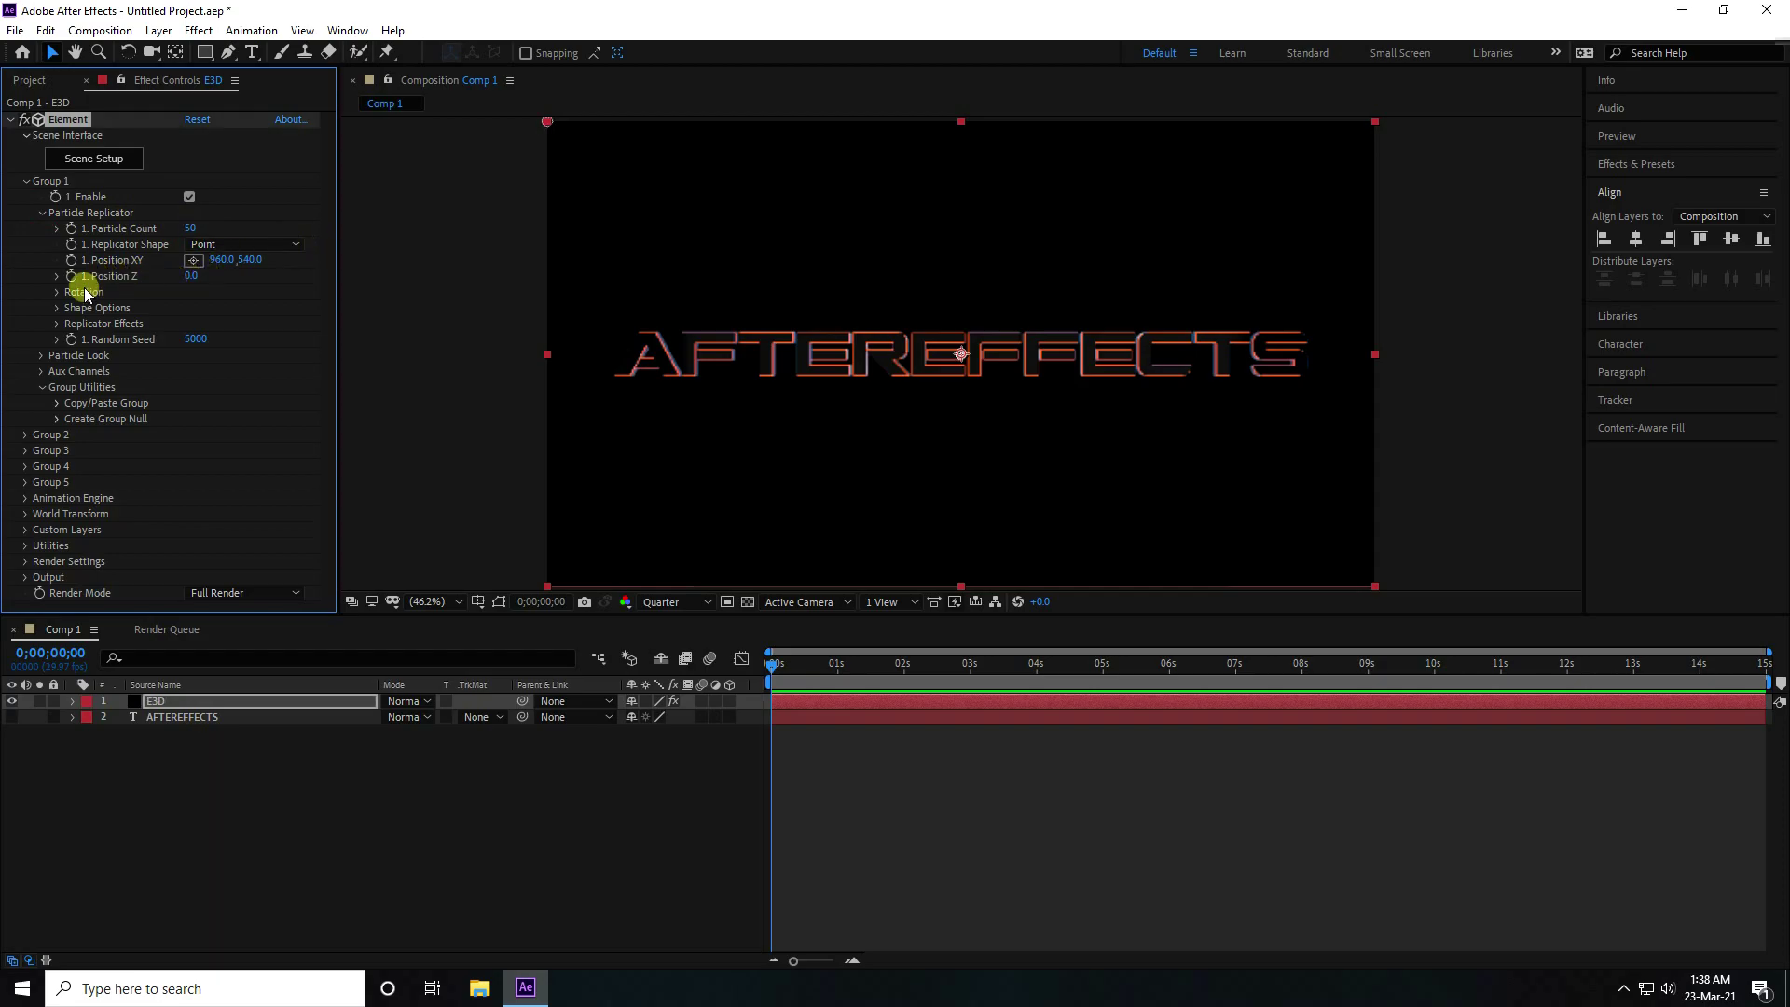
pyautogui.click(249, 243)
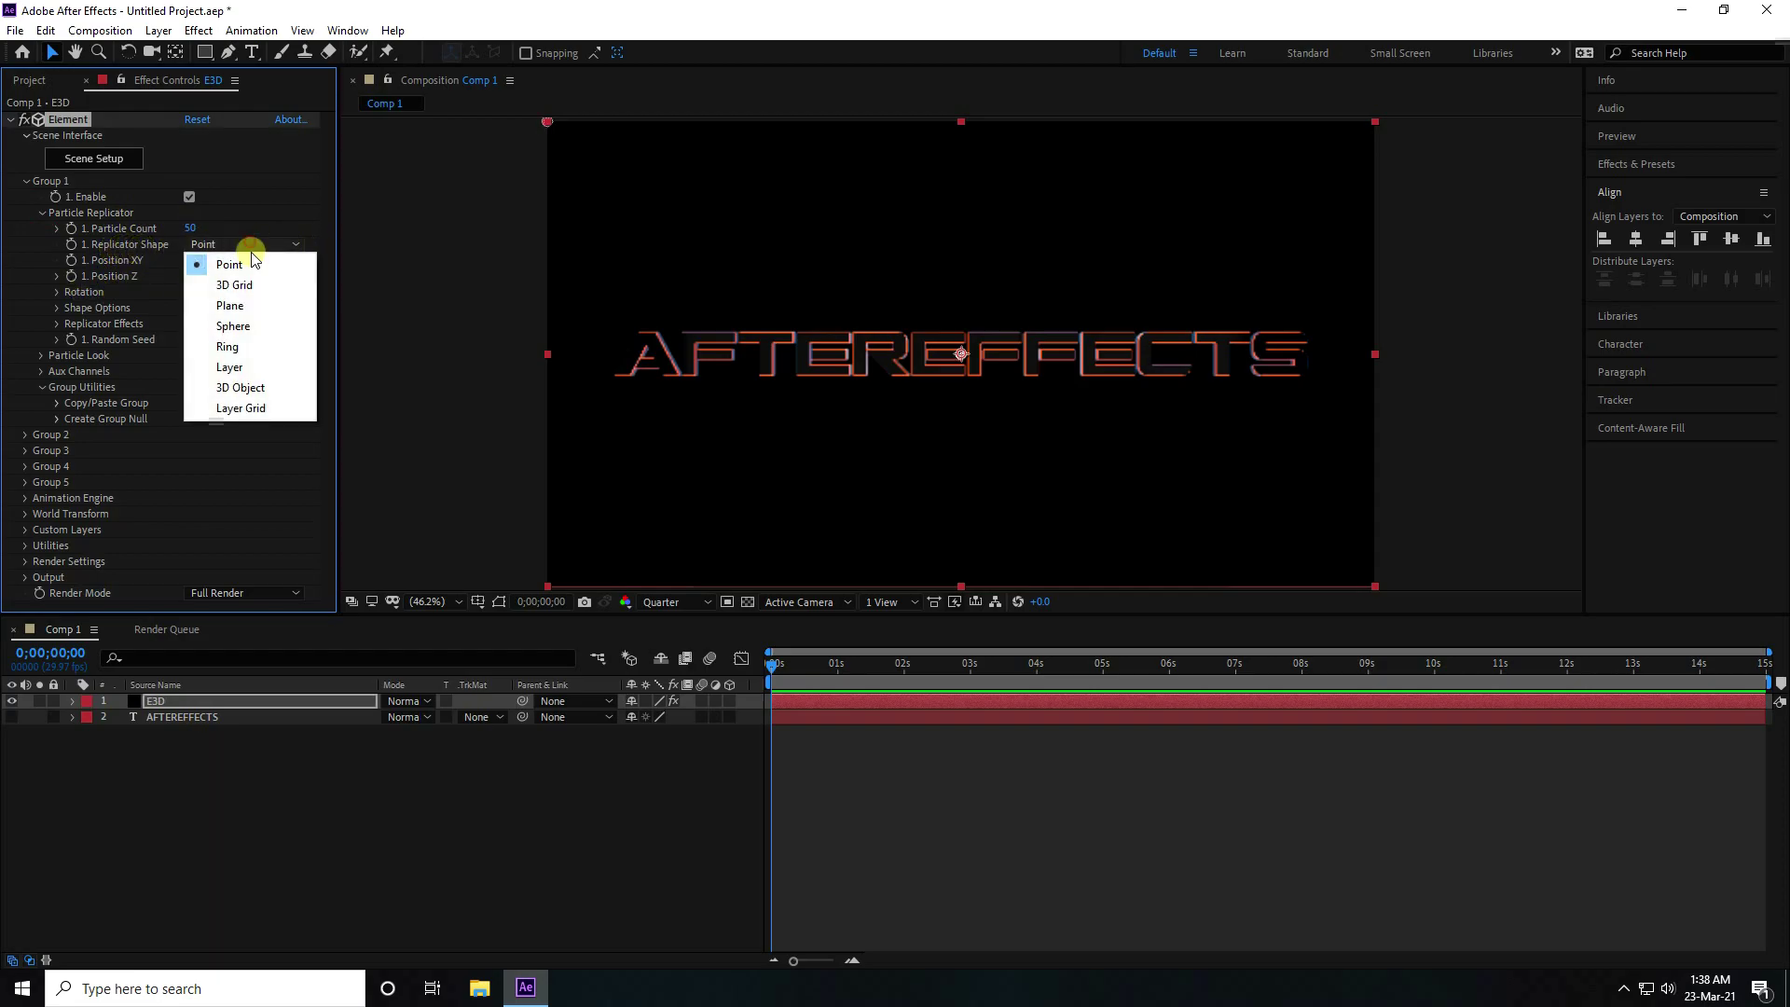
pyautogui.click(264, 348)
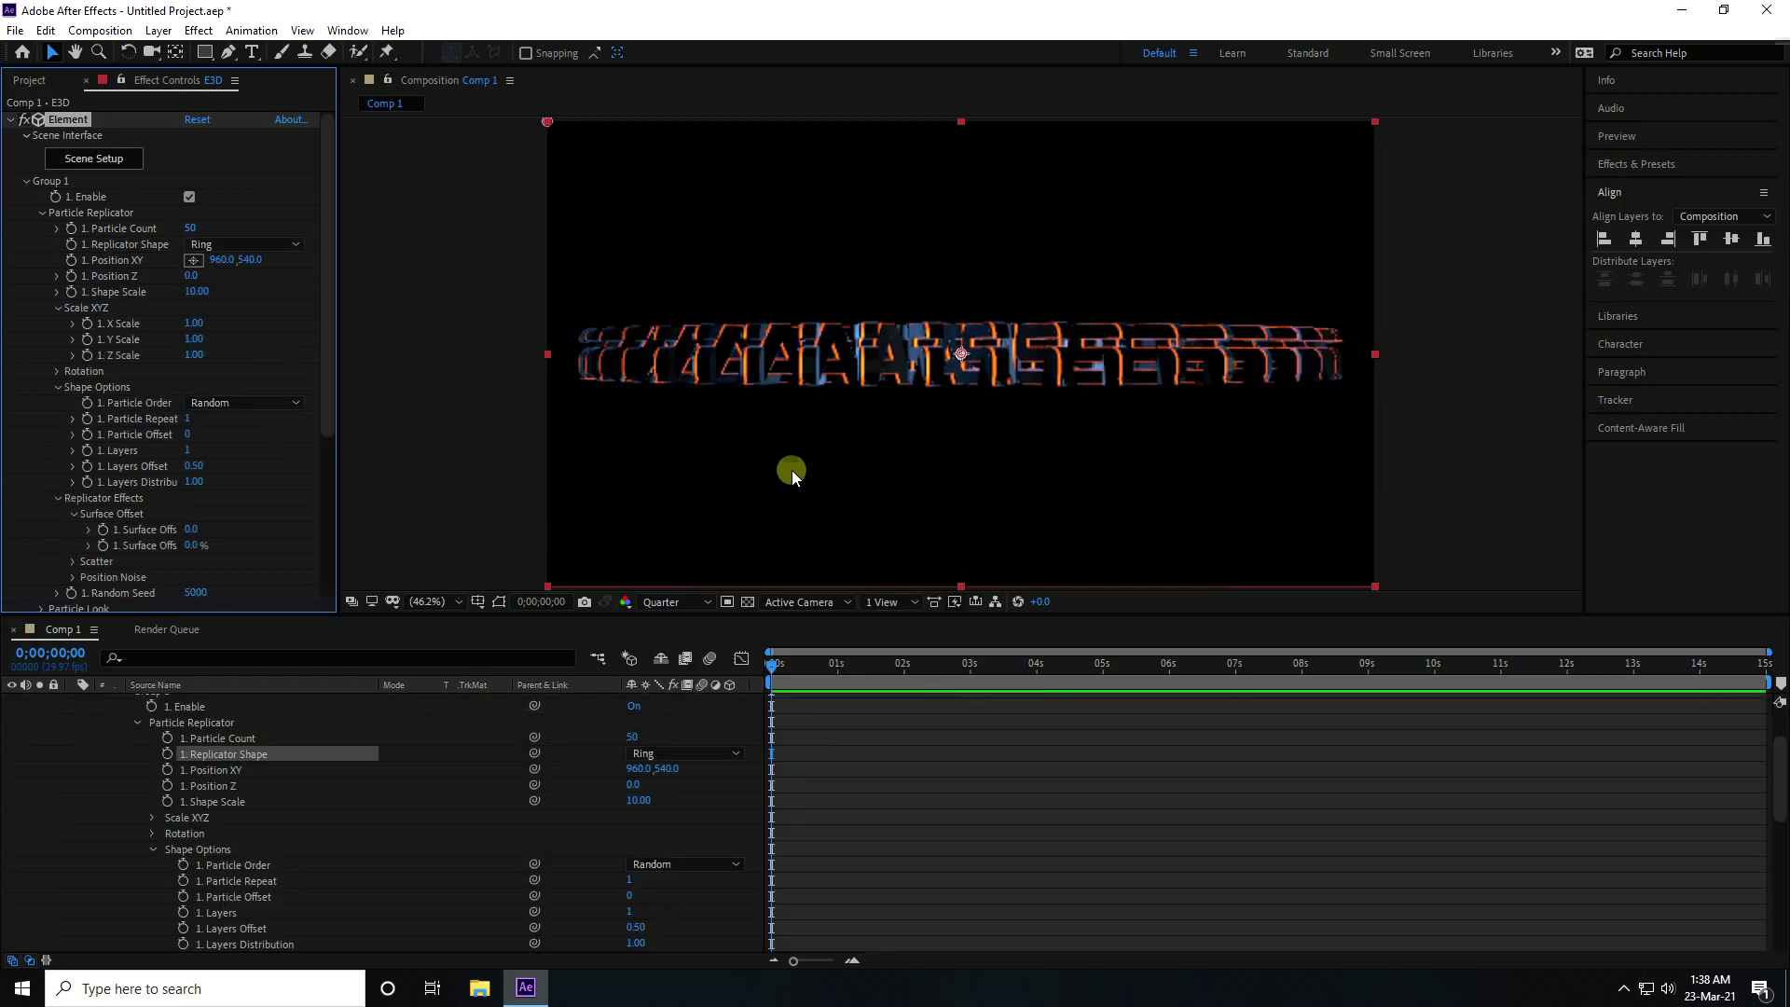
pyautogui.click(74, 706)
# Add a two-node camera with the 35mm preset to the composition
pyautogui.rightClick(346, 839)
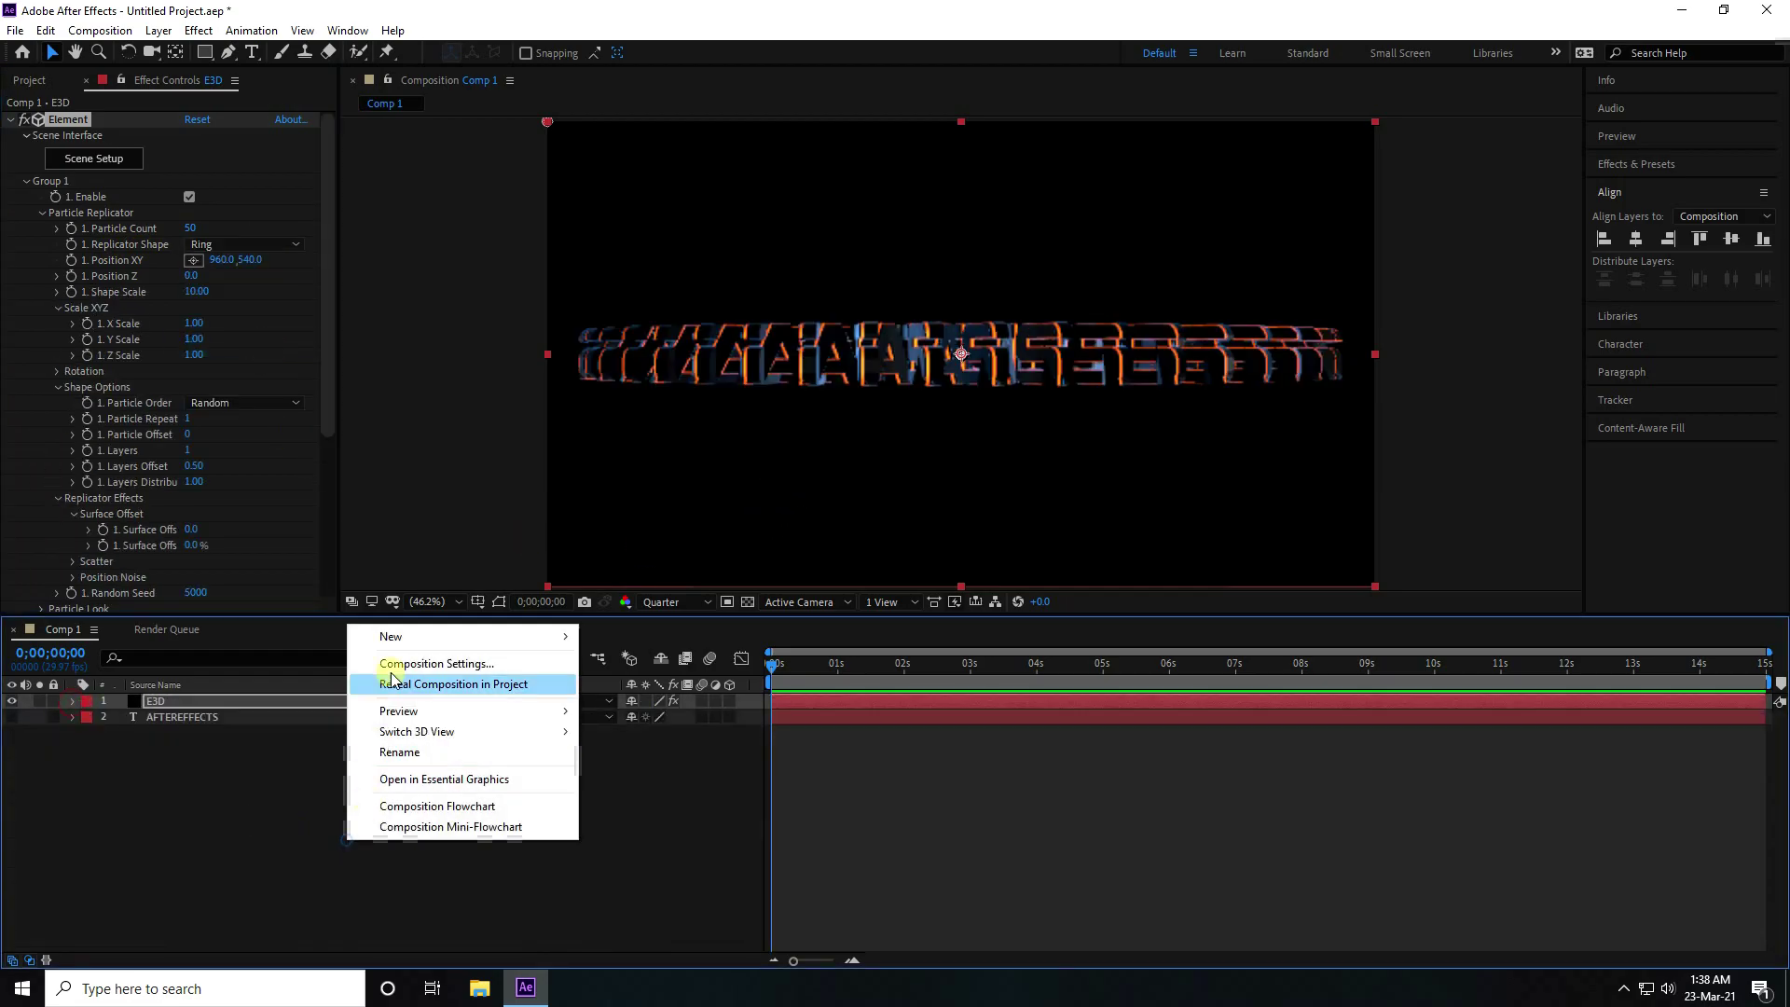
pyautogui.moveTo(403, 638)
pyautogui.click(639, 725)
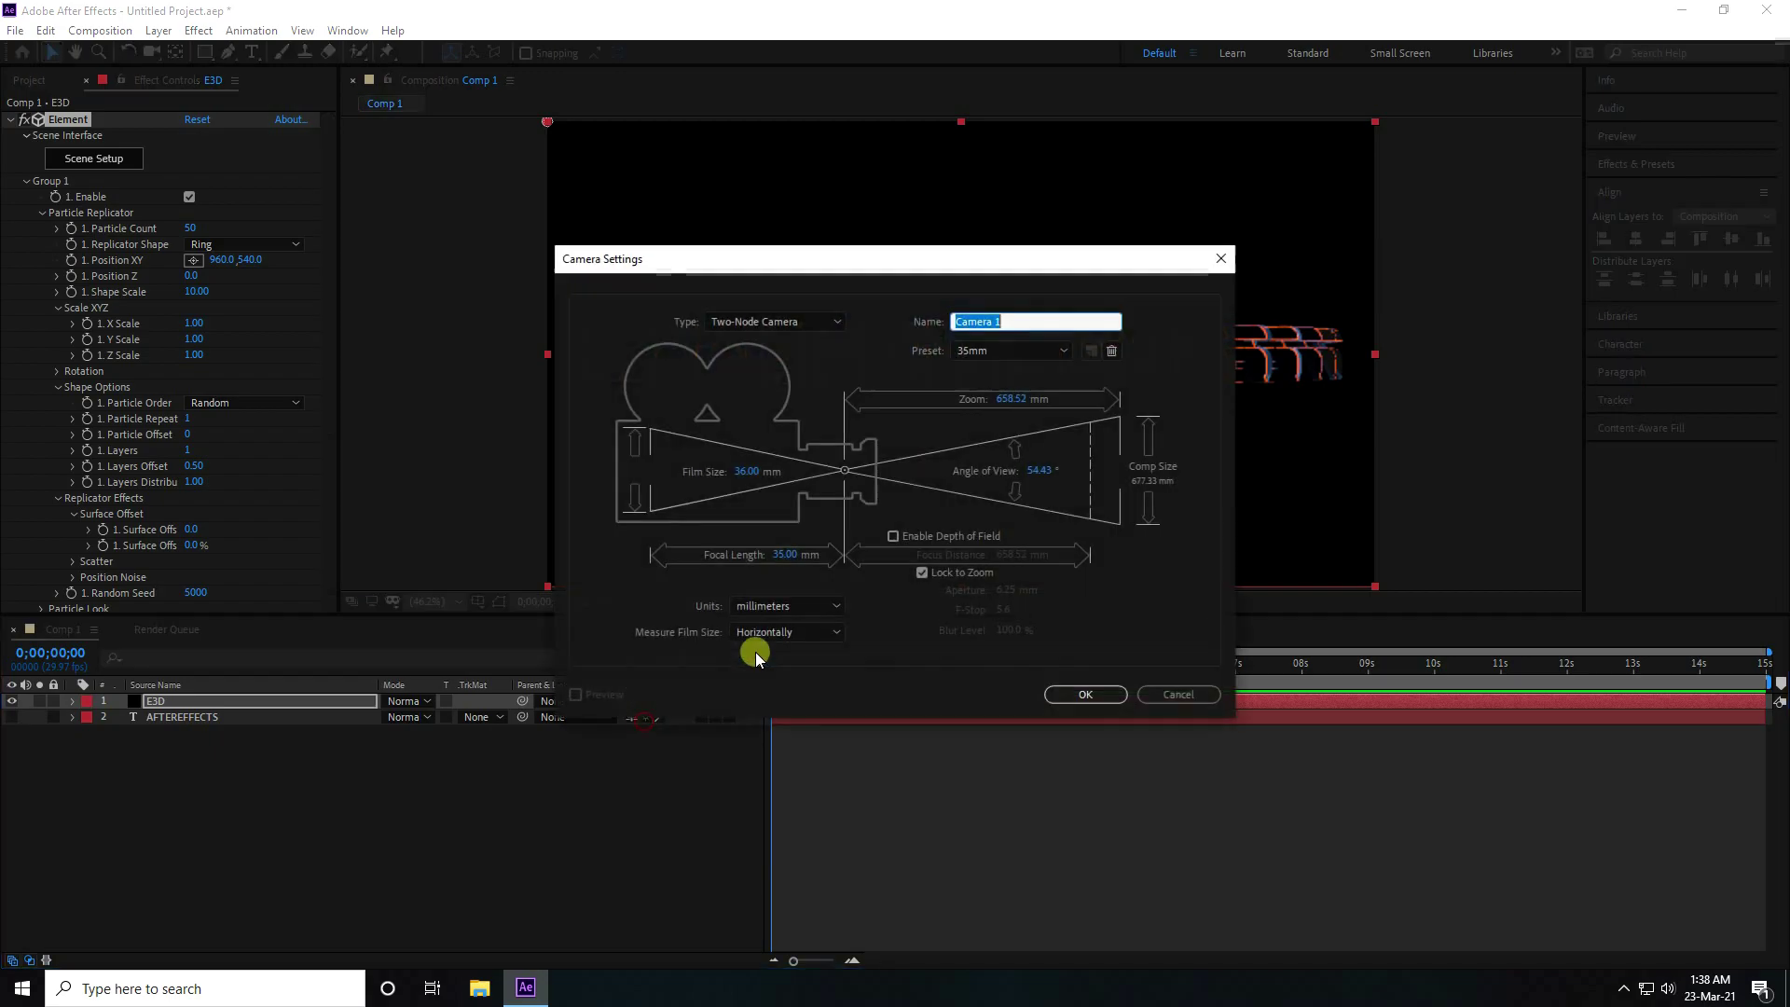
pyautogui.click(1075, 690)
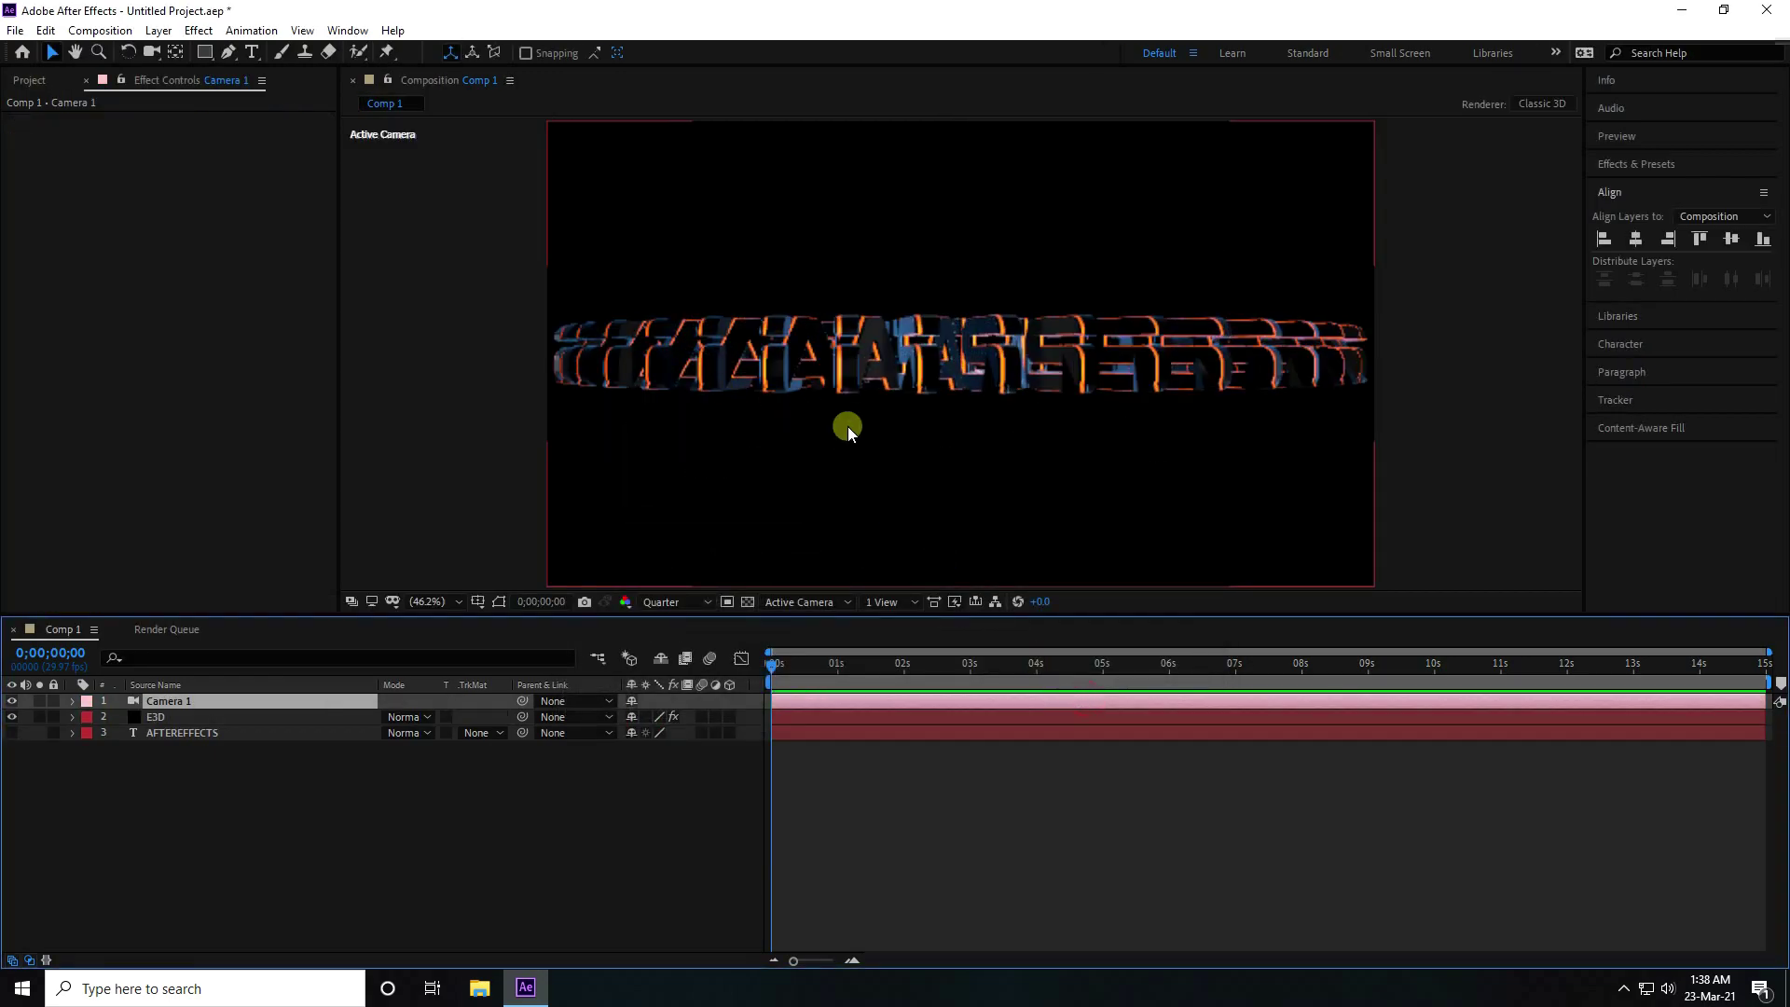
# Orbit the camera to look down on the ring of text, and set the preview resolution to Full
pyautogui.press('c')
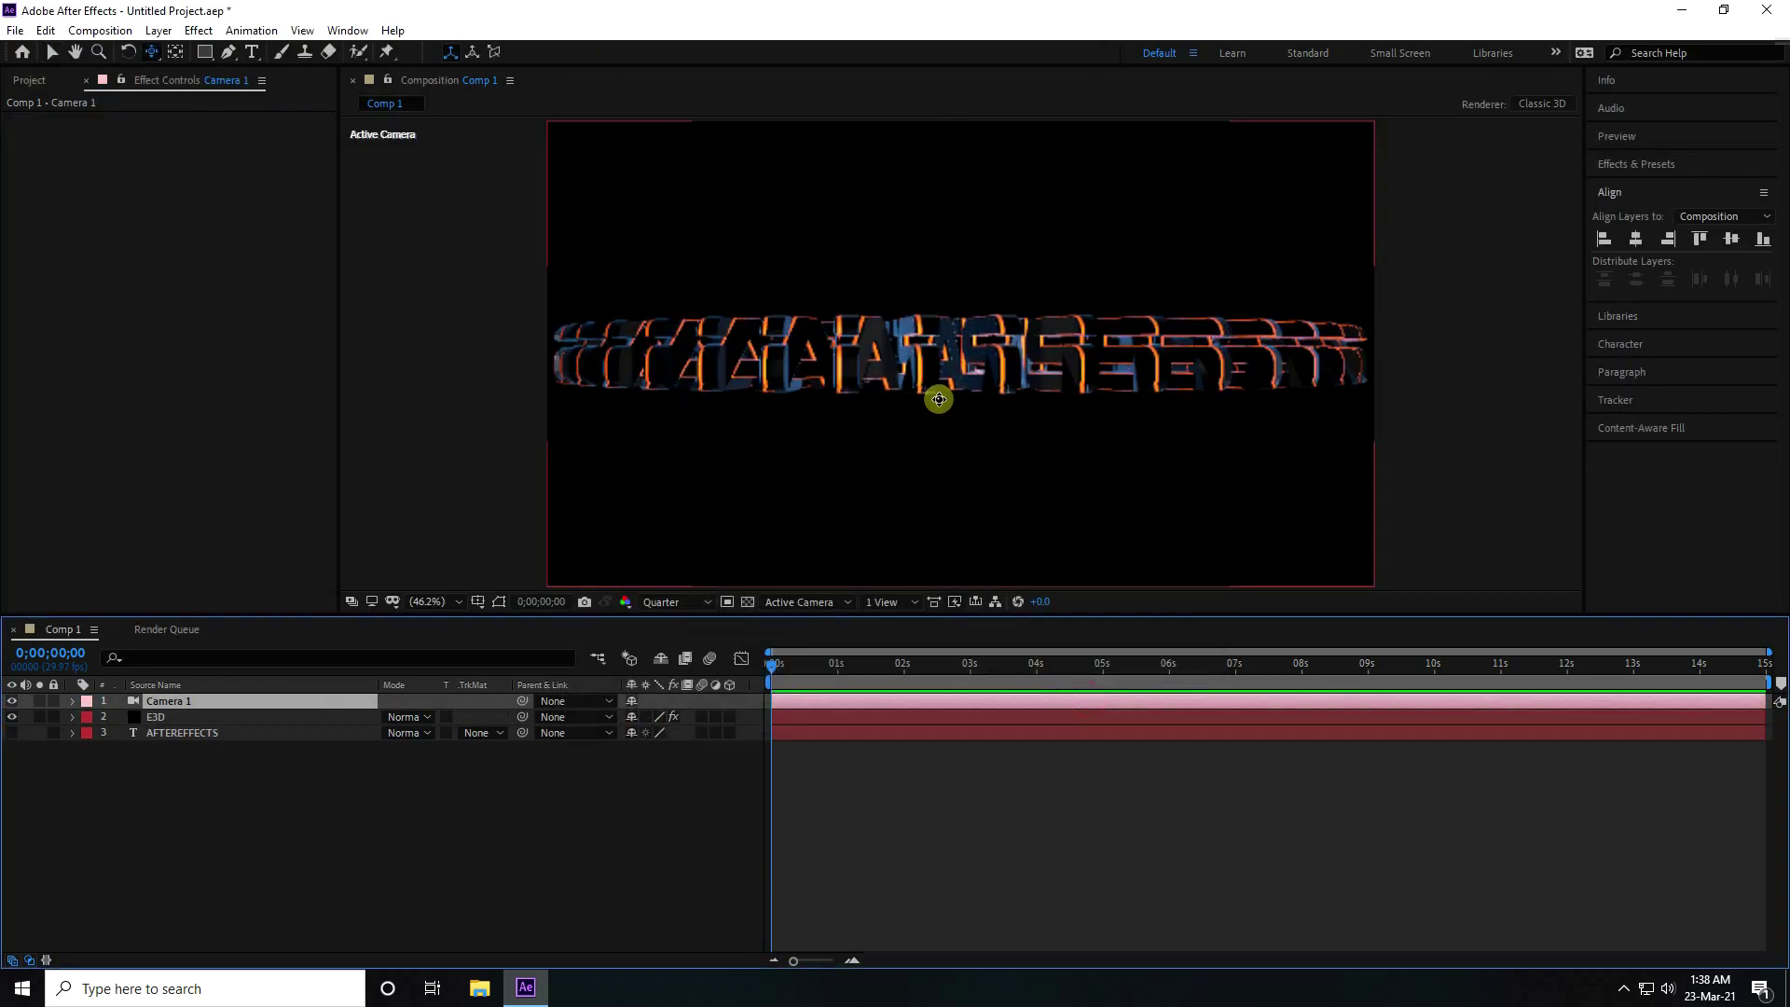
pyautogui.moveTo(938, 395); pyautogui.dragTo(959, 428)
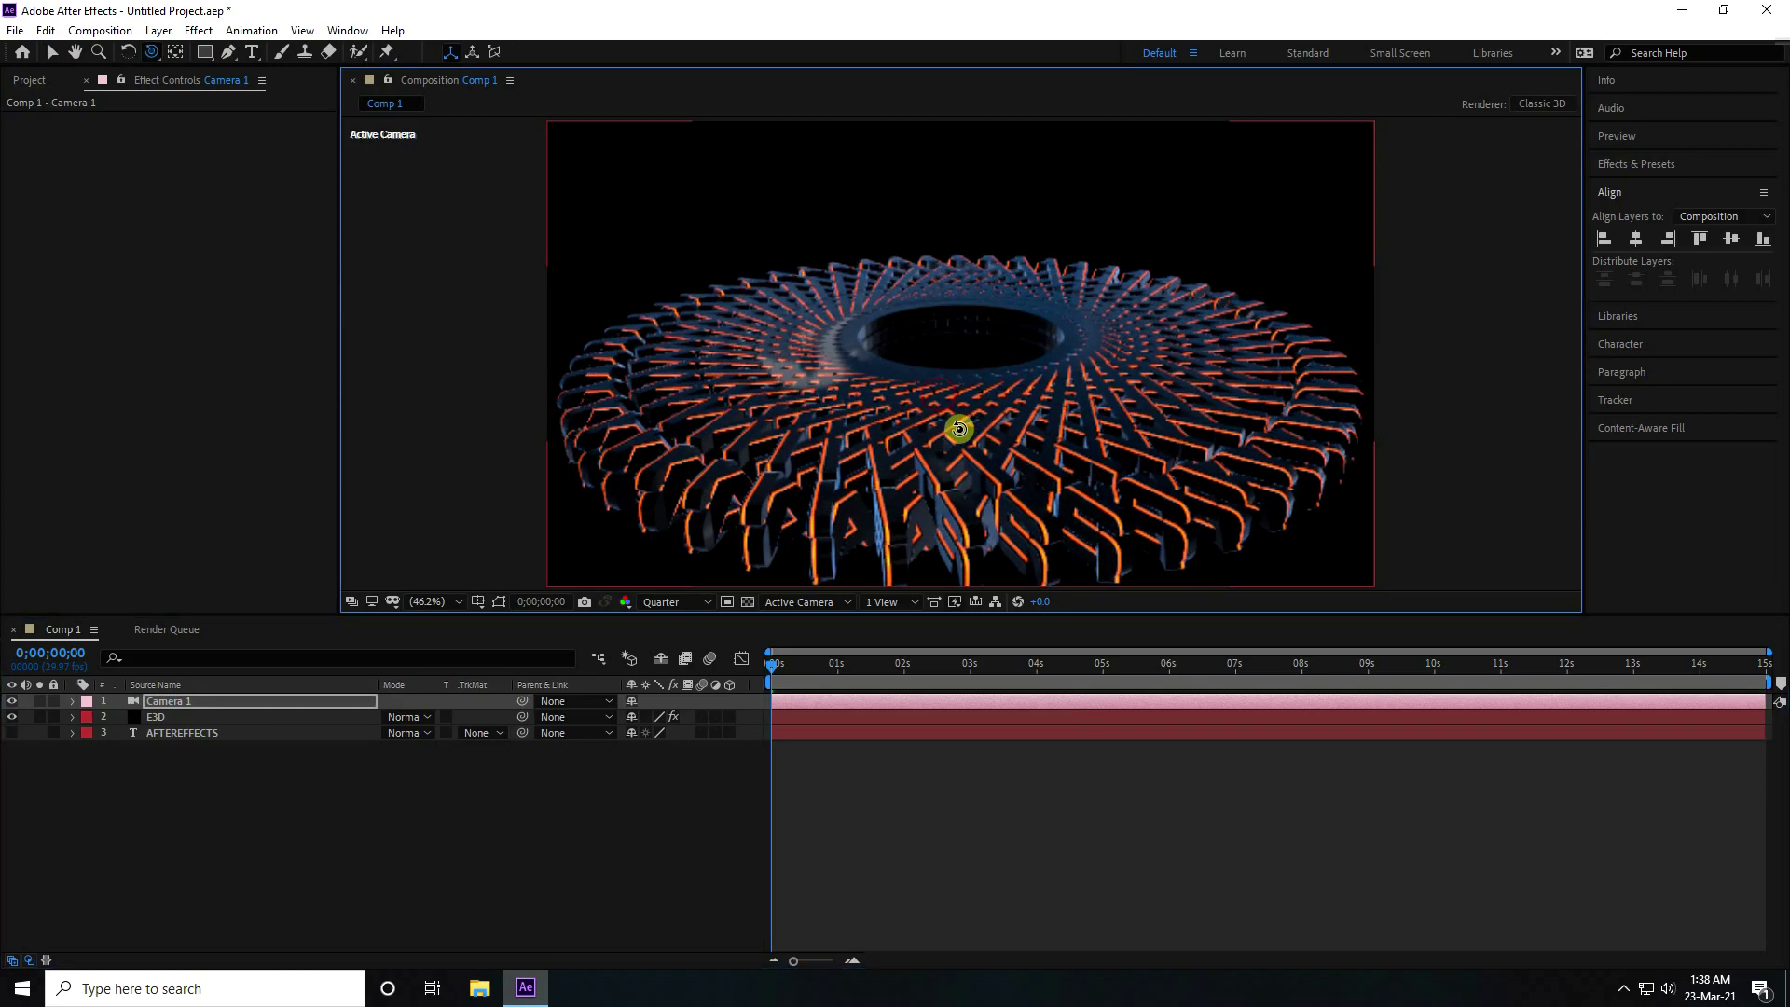
pyautogui.click(677, 602)
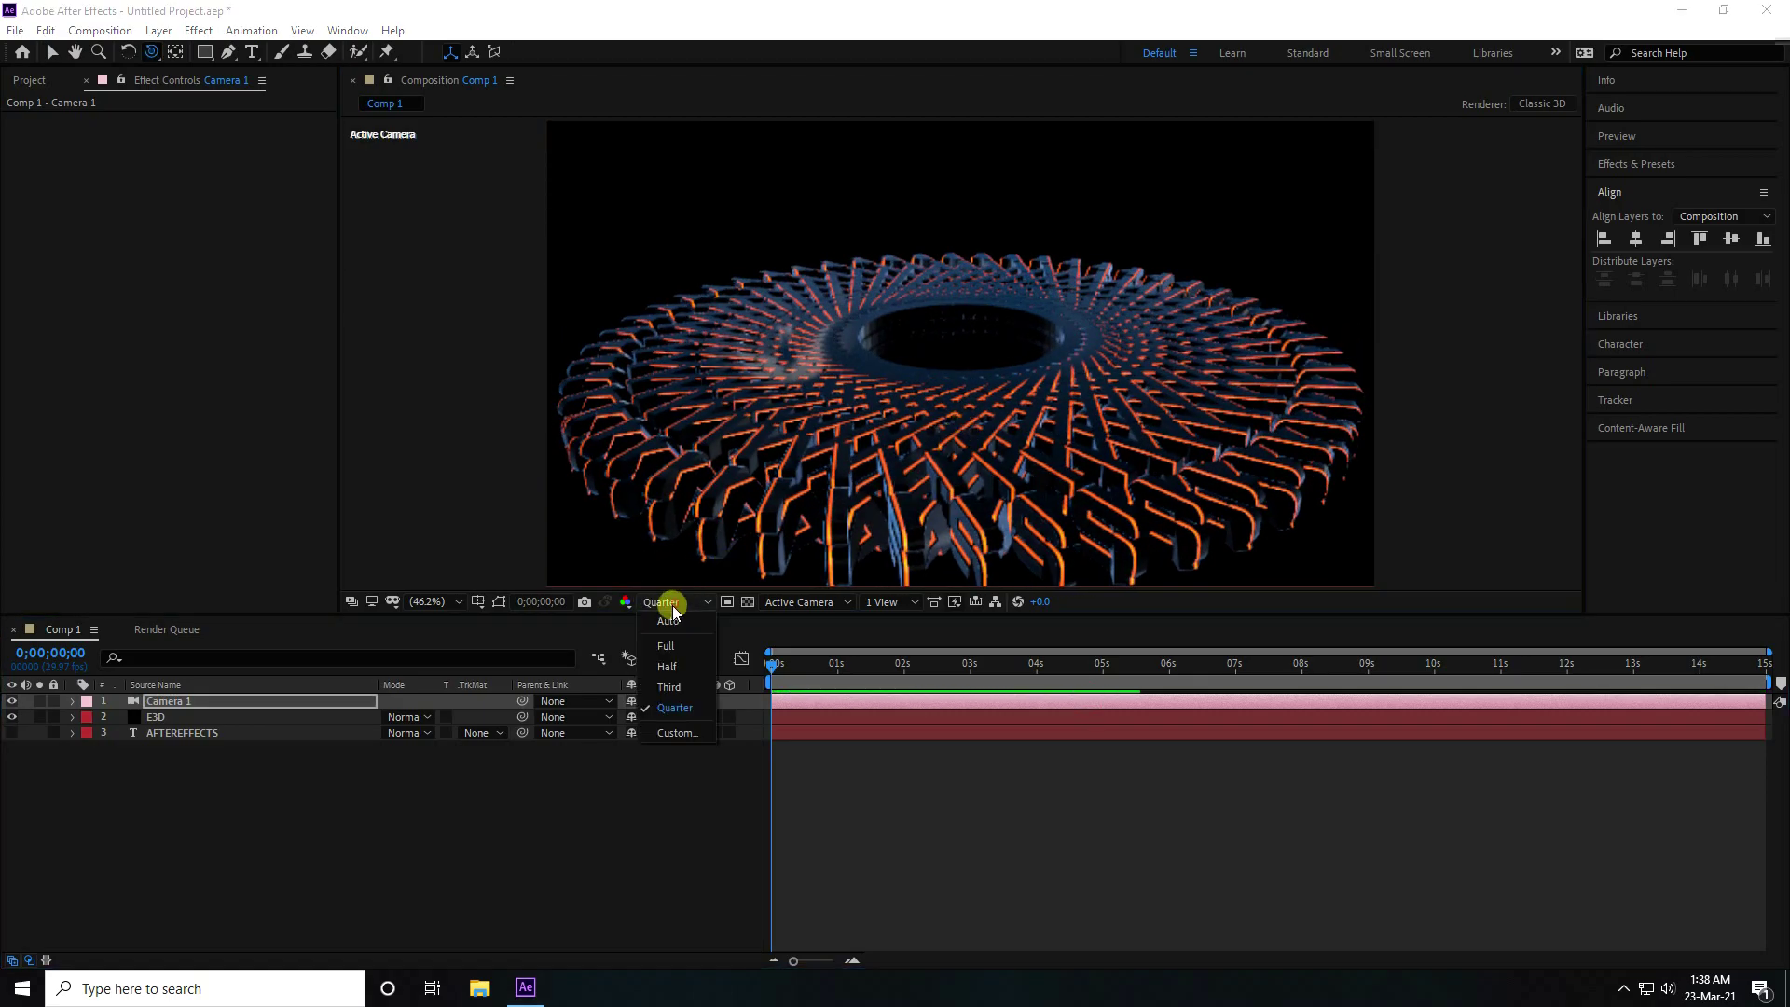
pyautogui.click(677, 634)
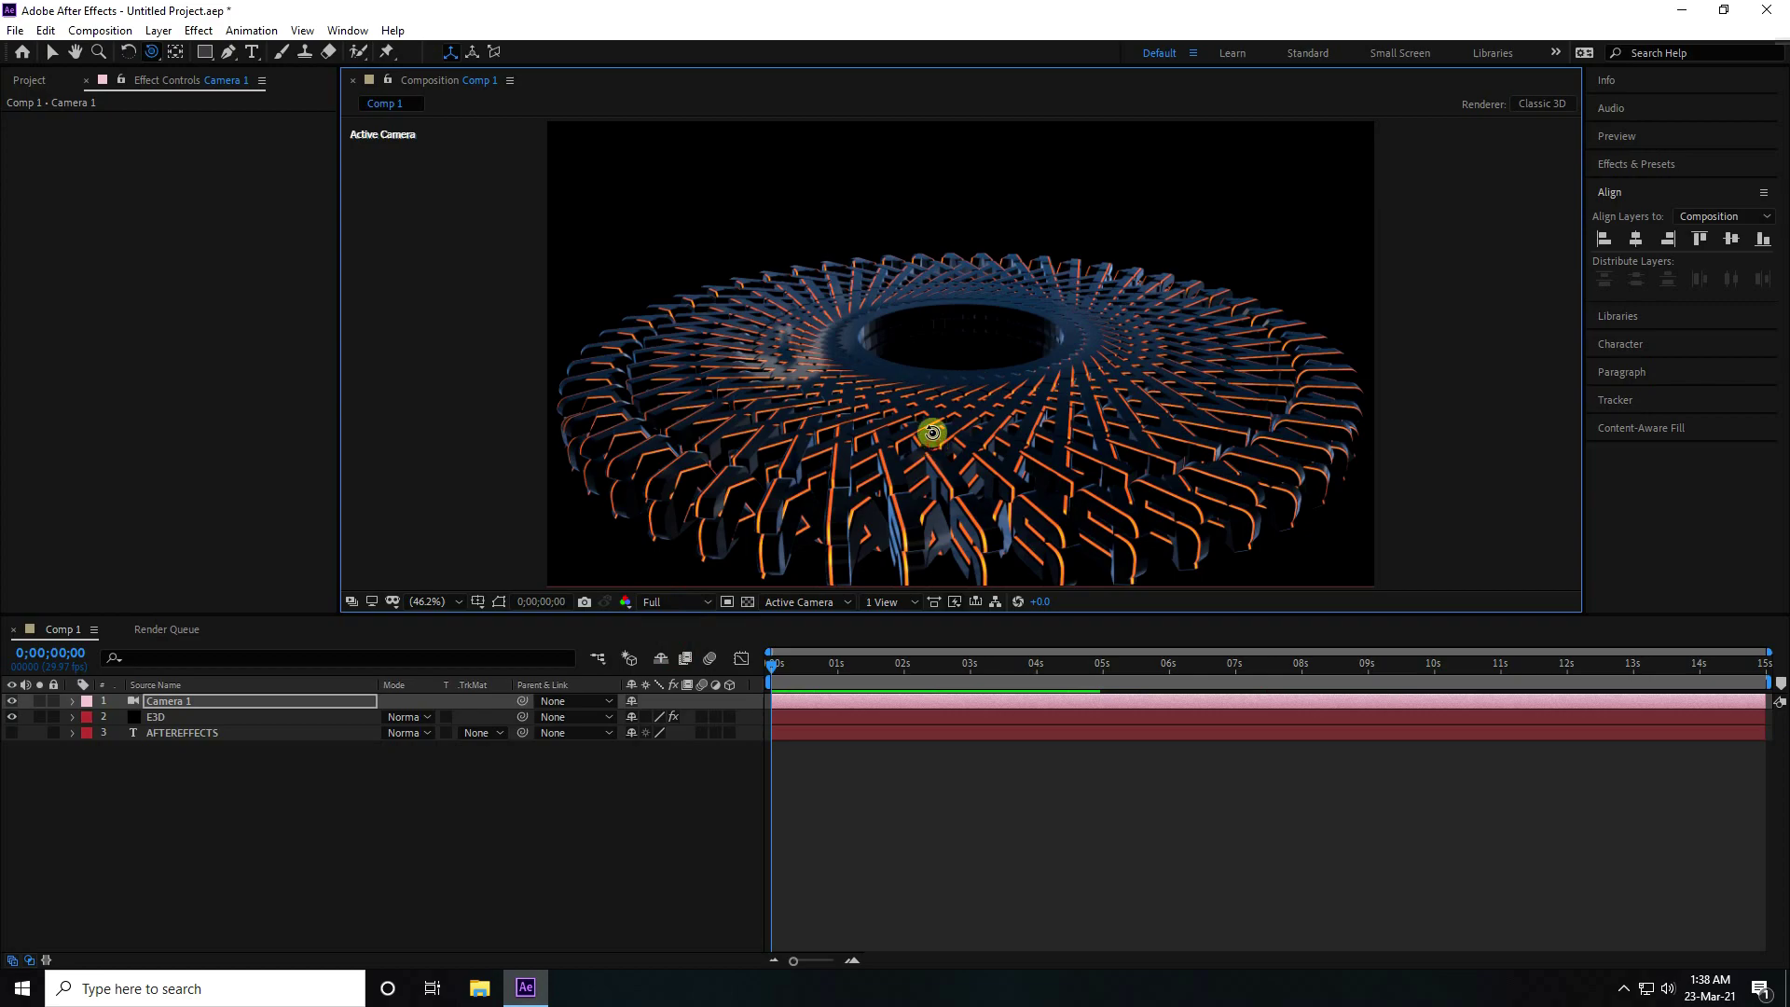
pyautogui.moveTo(932, 433)
pyautogui.mouseDown()
pyautogui.moveTo(926, 416)
pyautogui.moveTo(953, 450)
pyautogui.mouseUp()
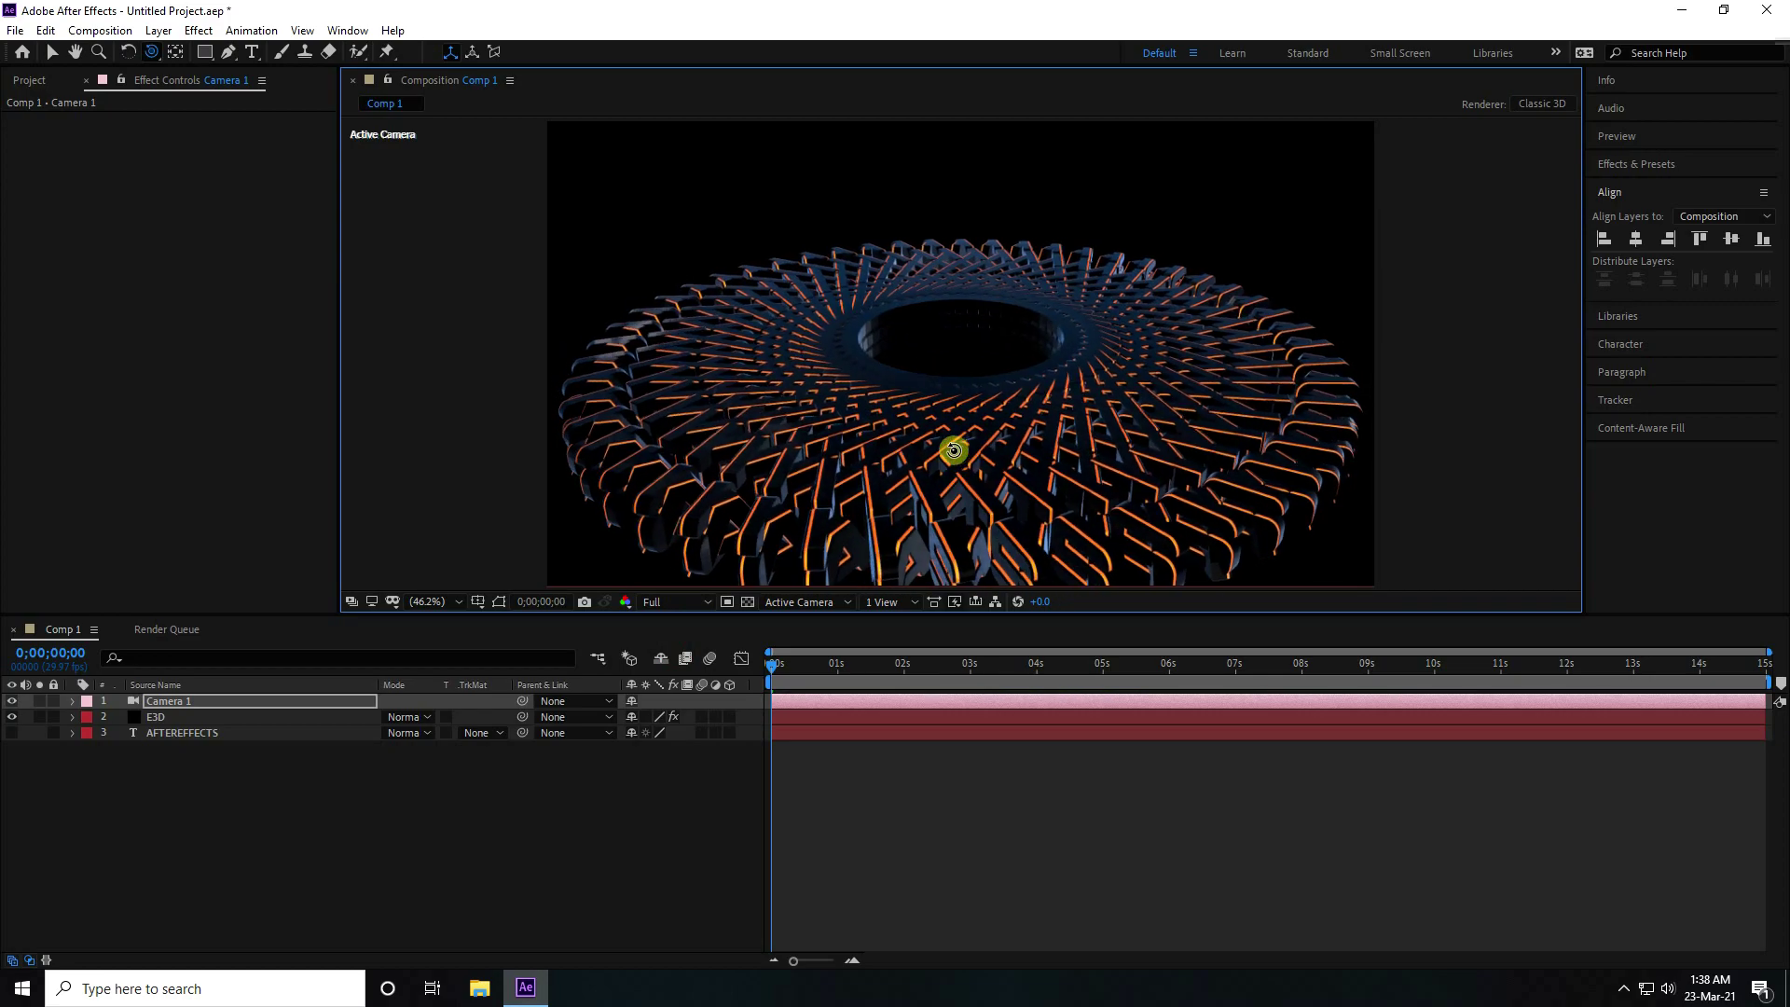
# Set Group 1's shape scale to 50 on the E3D layer and pull the camera back to frame the enlarged ring
pyautogui.click(155, 716)
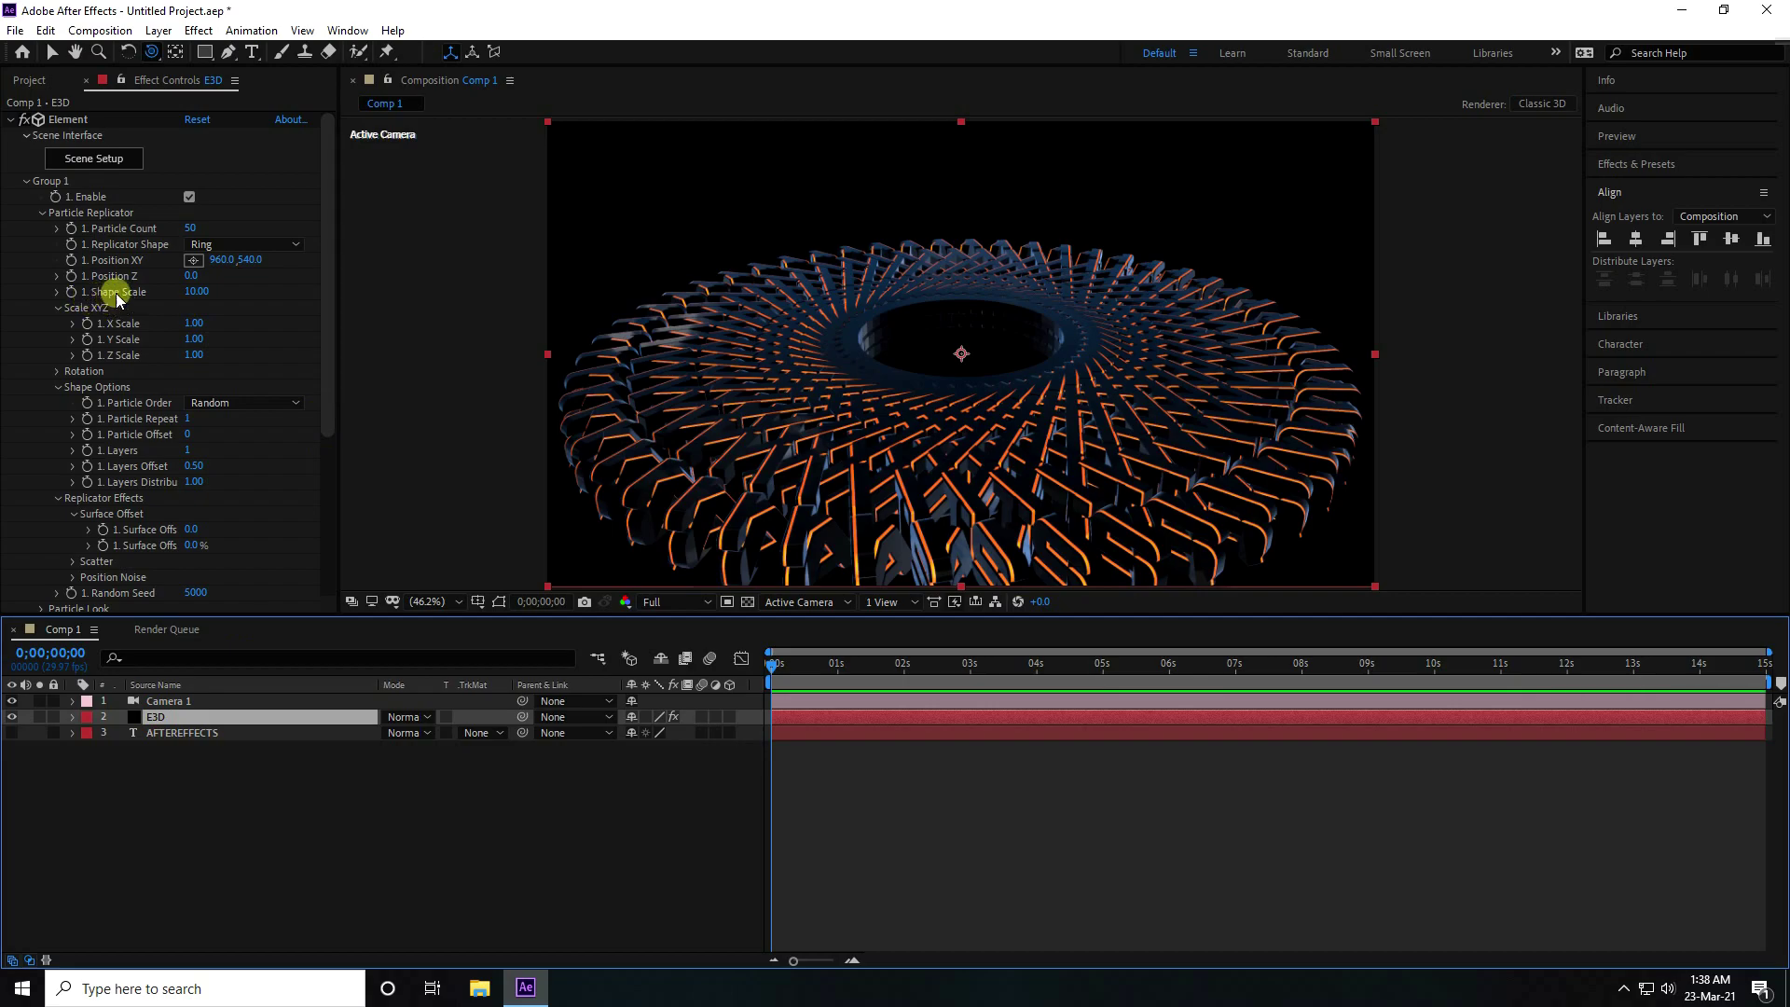
pyautogui.click(196, 291)
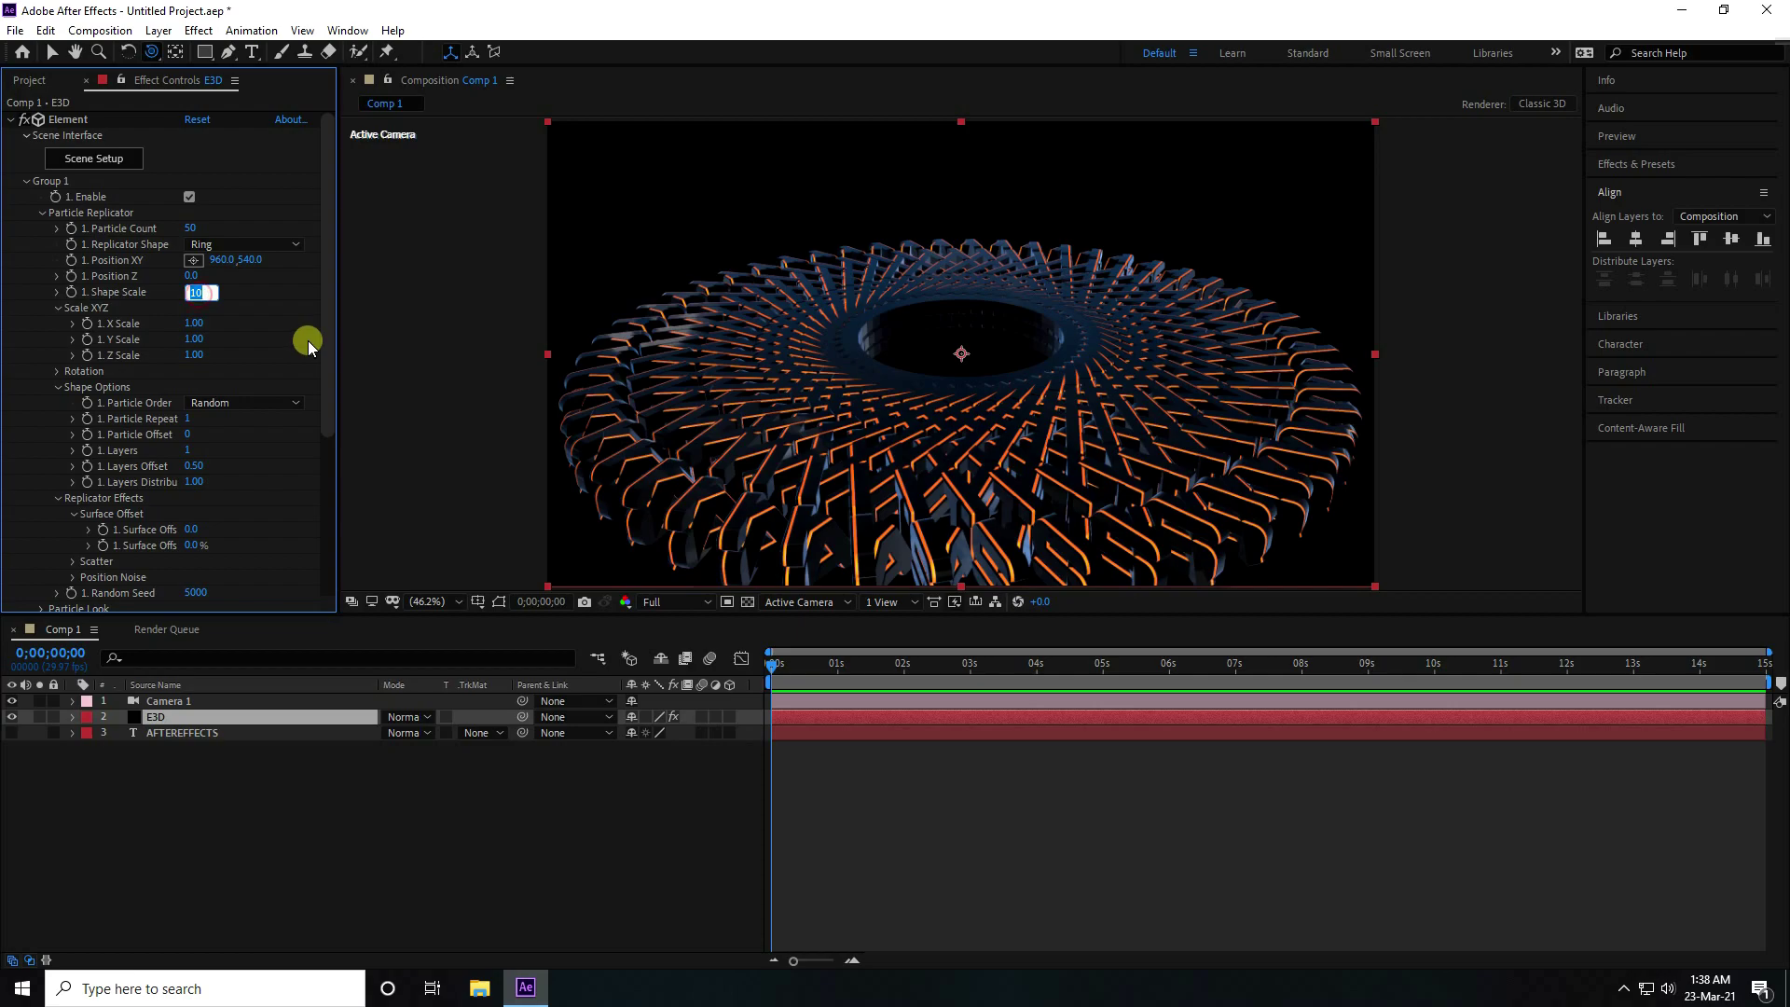
pyautogui.press('Return')
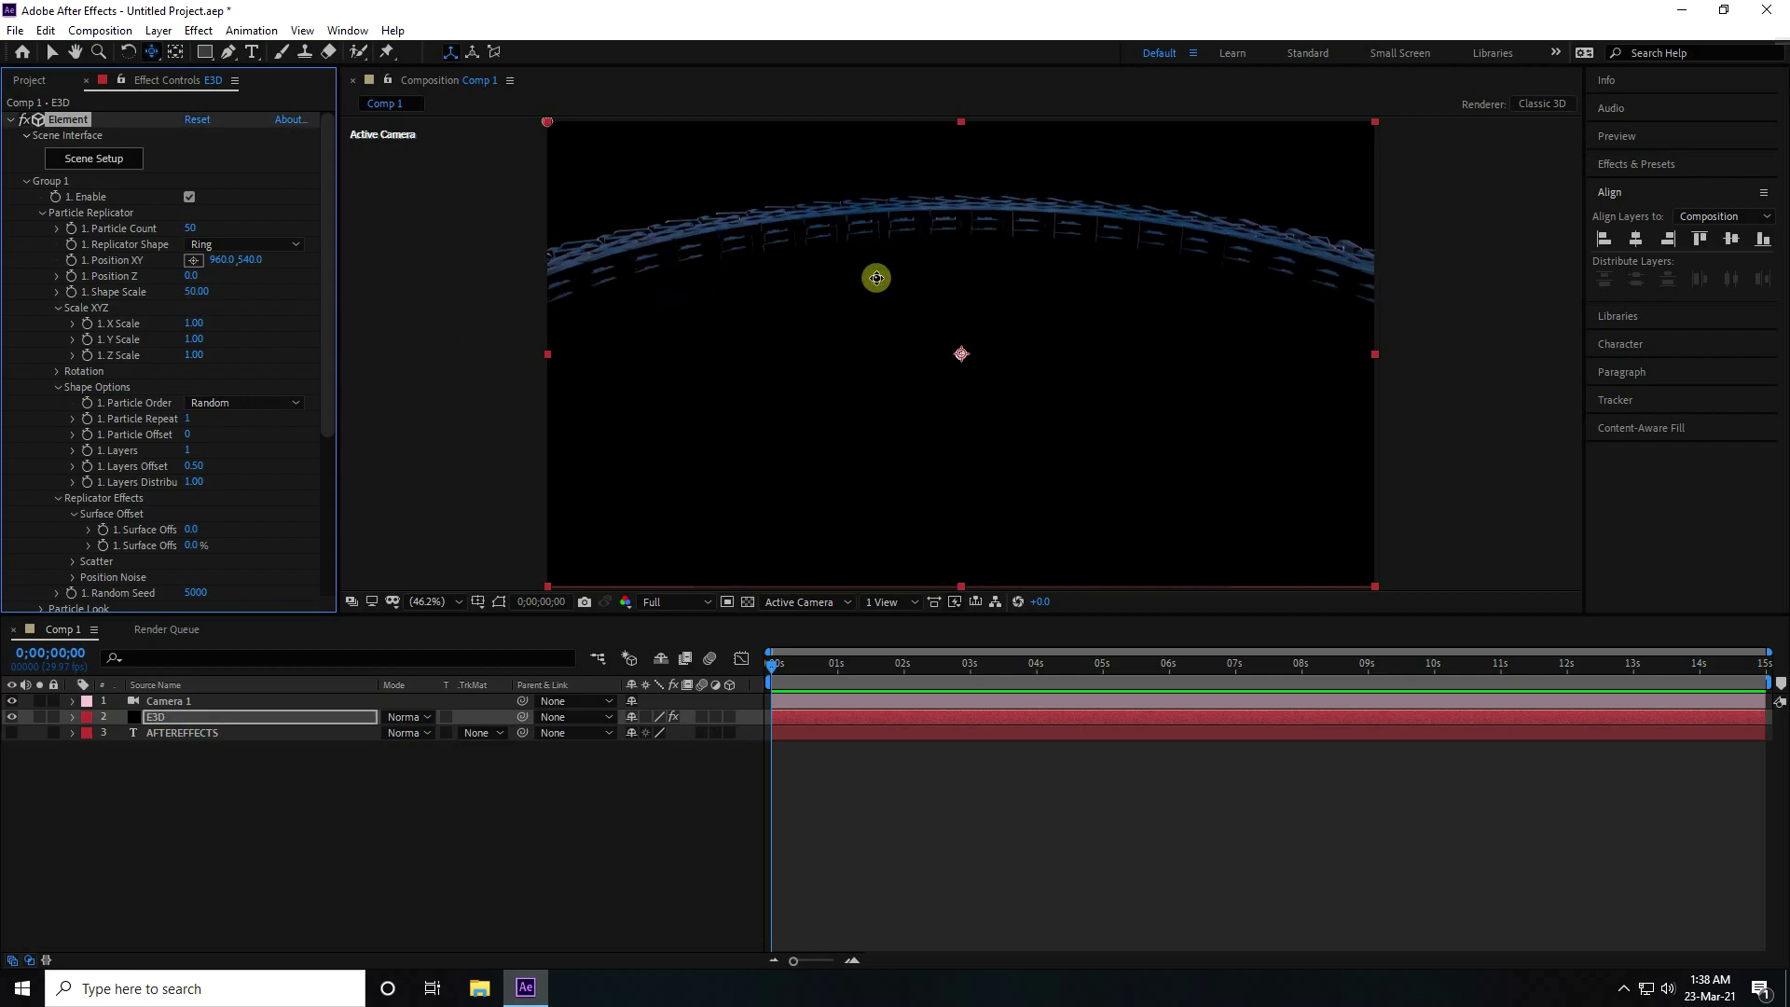
pyautogui.moveTo(877, 278); pyautogui.dragTo(895, 360)
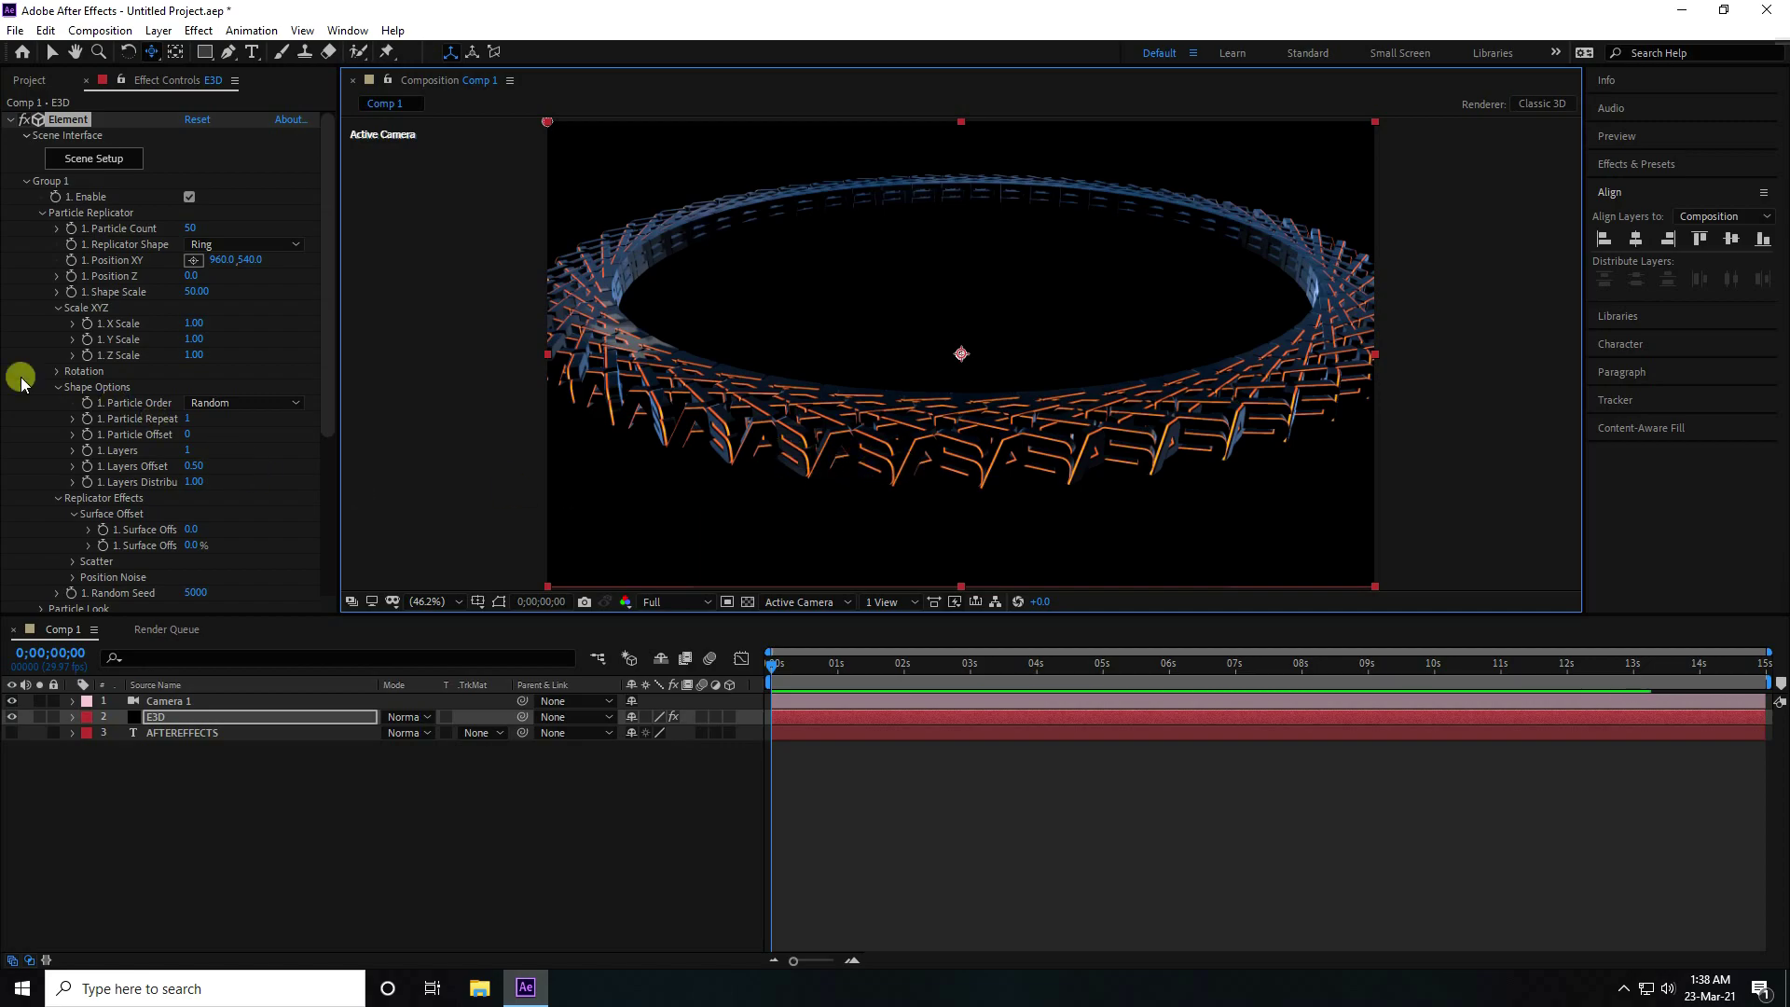
# Drive Group 1's replicator Y Rotation on the E3D layer with the expression time*5, and preview the animation
pyautogui.click(59, 370)
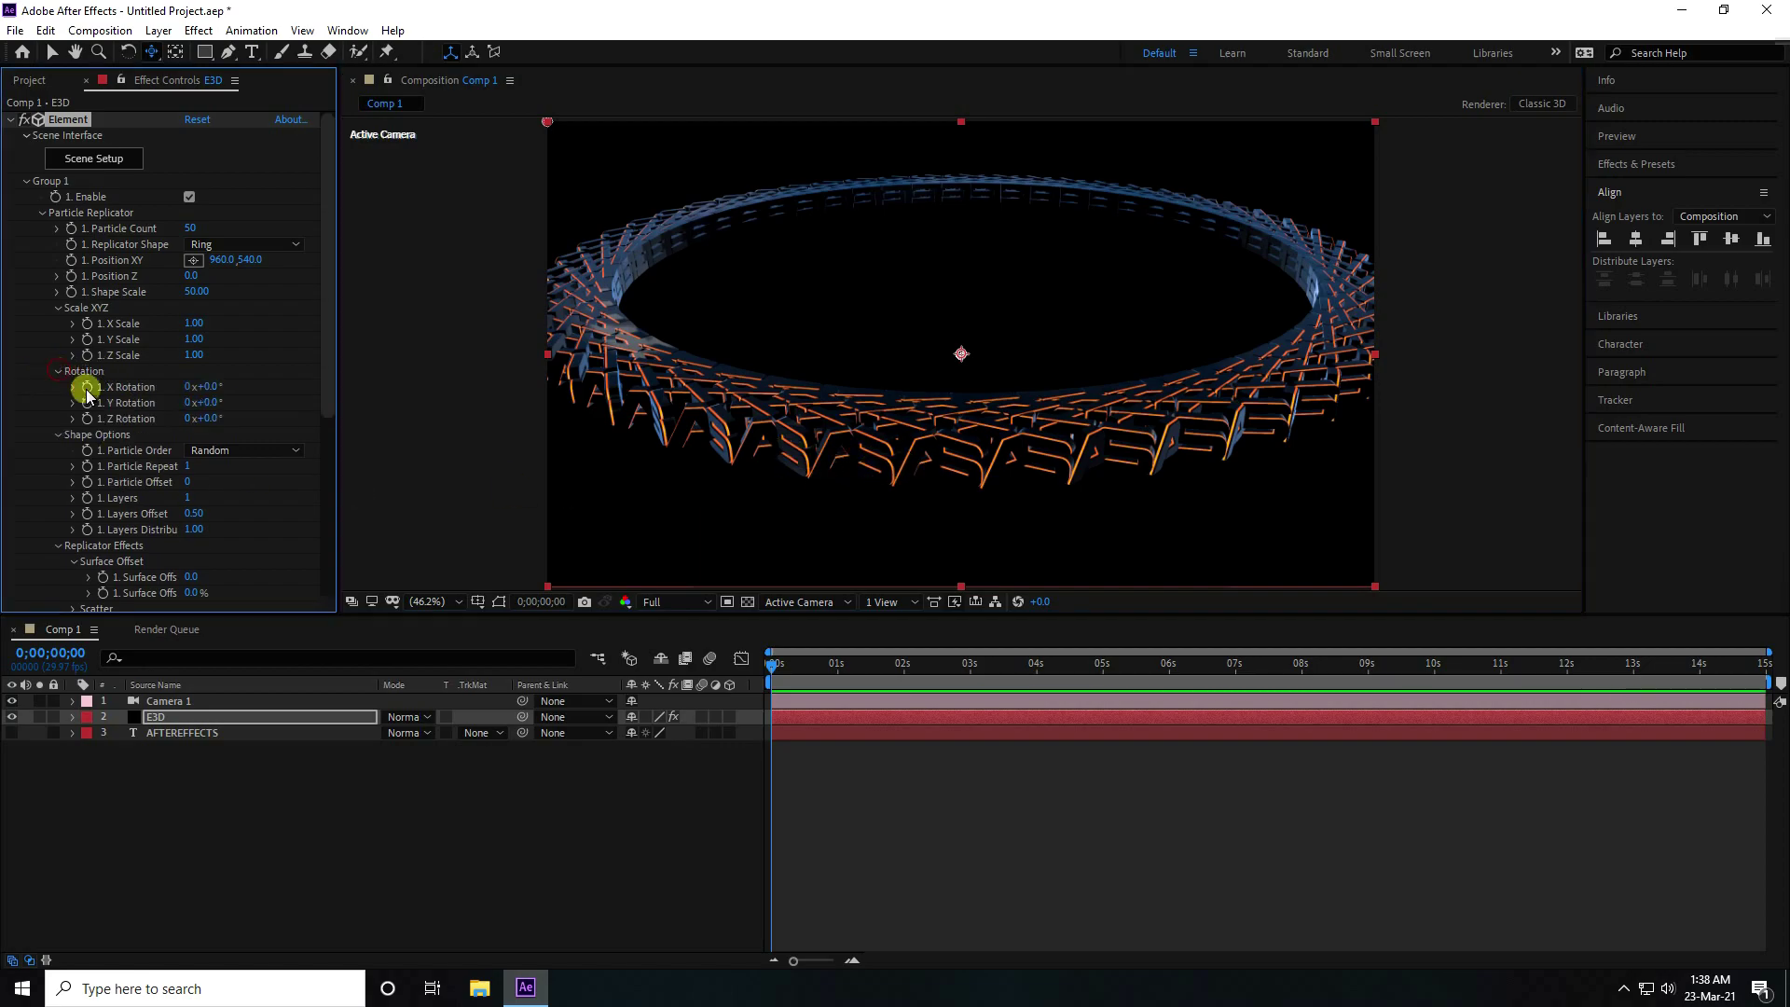
pyautogui.moveTo(221, 402)
pyautogui.mouseDown()
pyautogui.moveTo(280, 399)
pyautogui.moveTo(209, 403)
pyautogui.mouseUp()
pyautogui.click(209, 403)
pyautogui.press('Return')
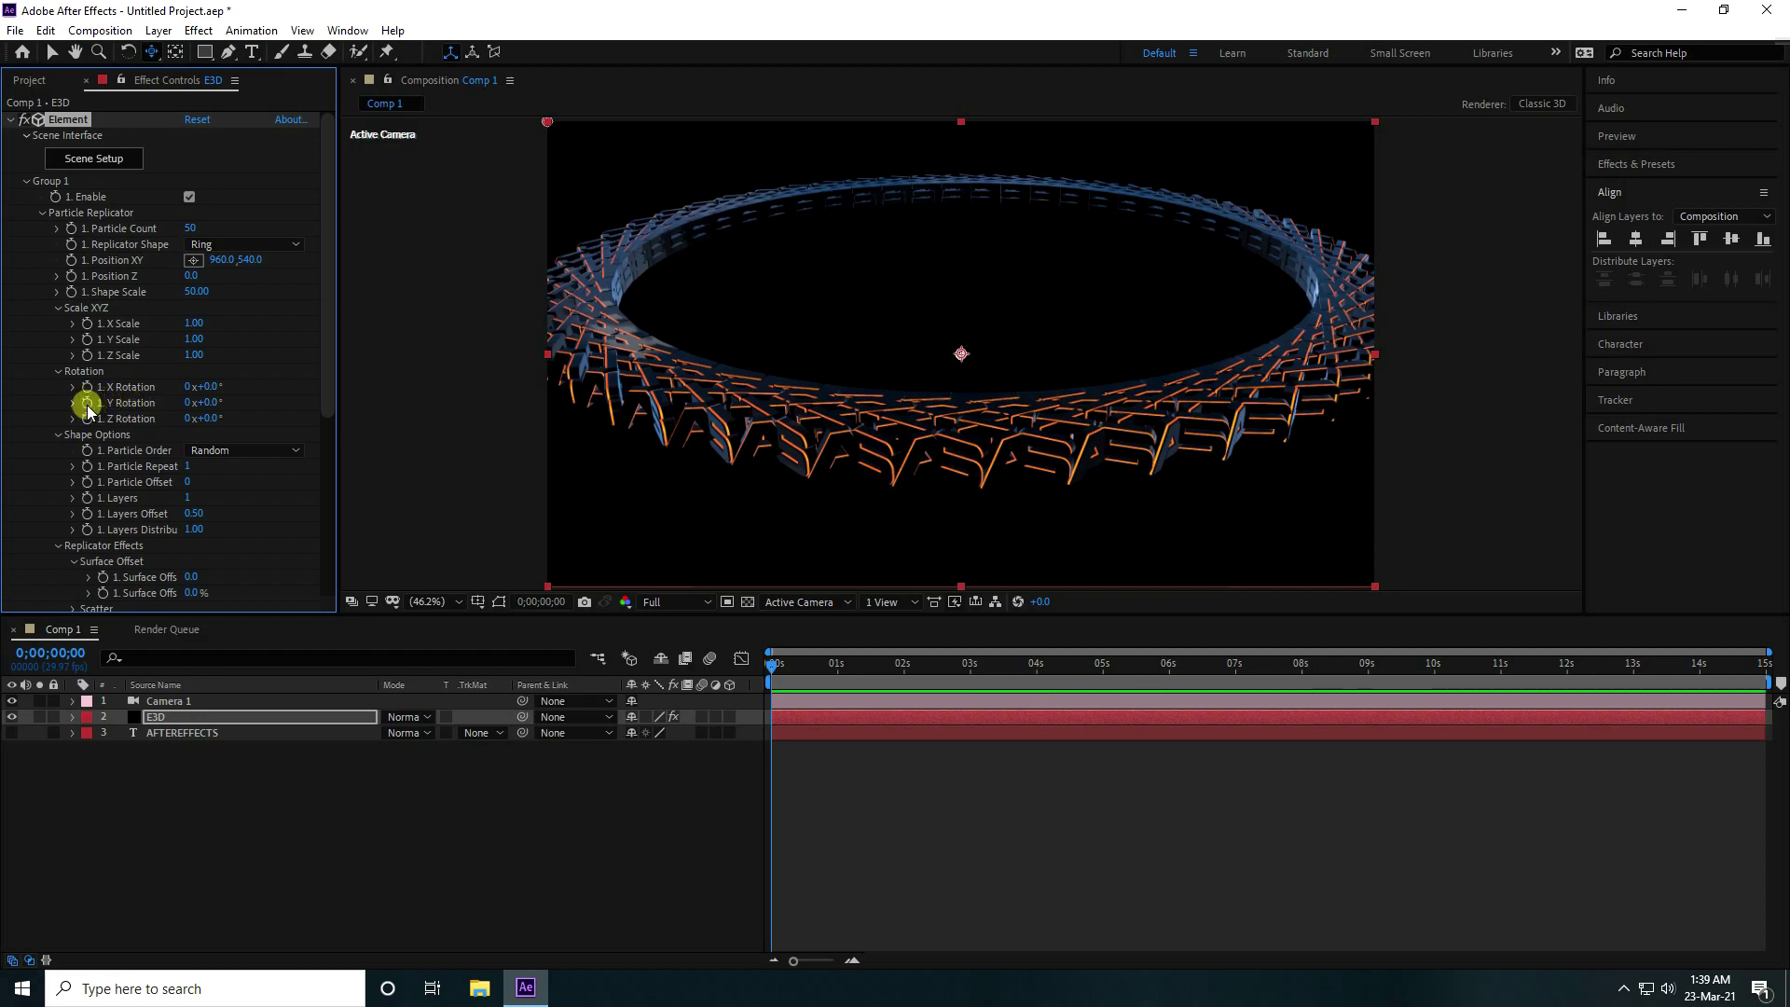
pyautogui.keyDown('alt'); pyautogui.click(87, 403); pyautogui.keyUp('alt')
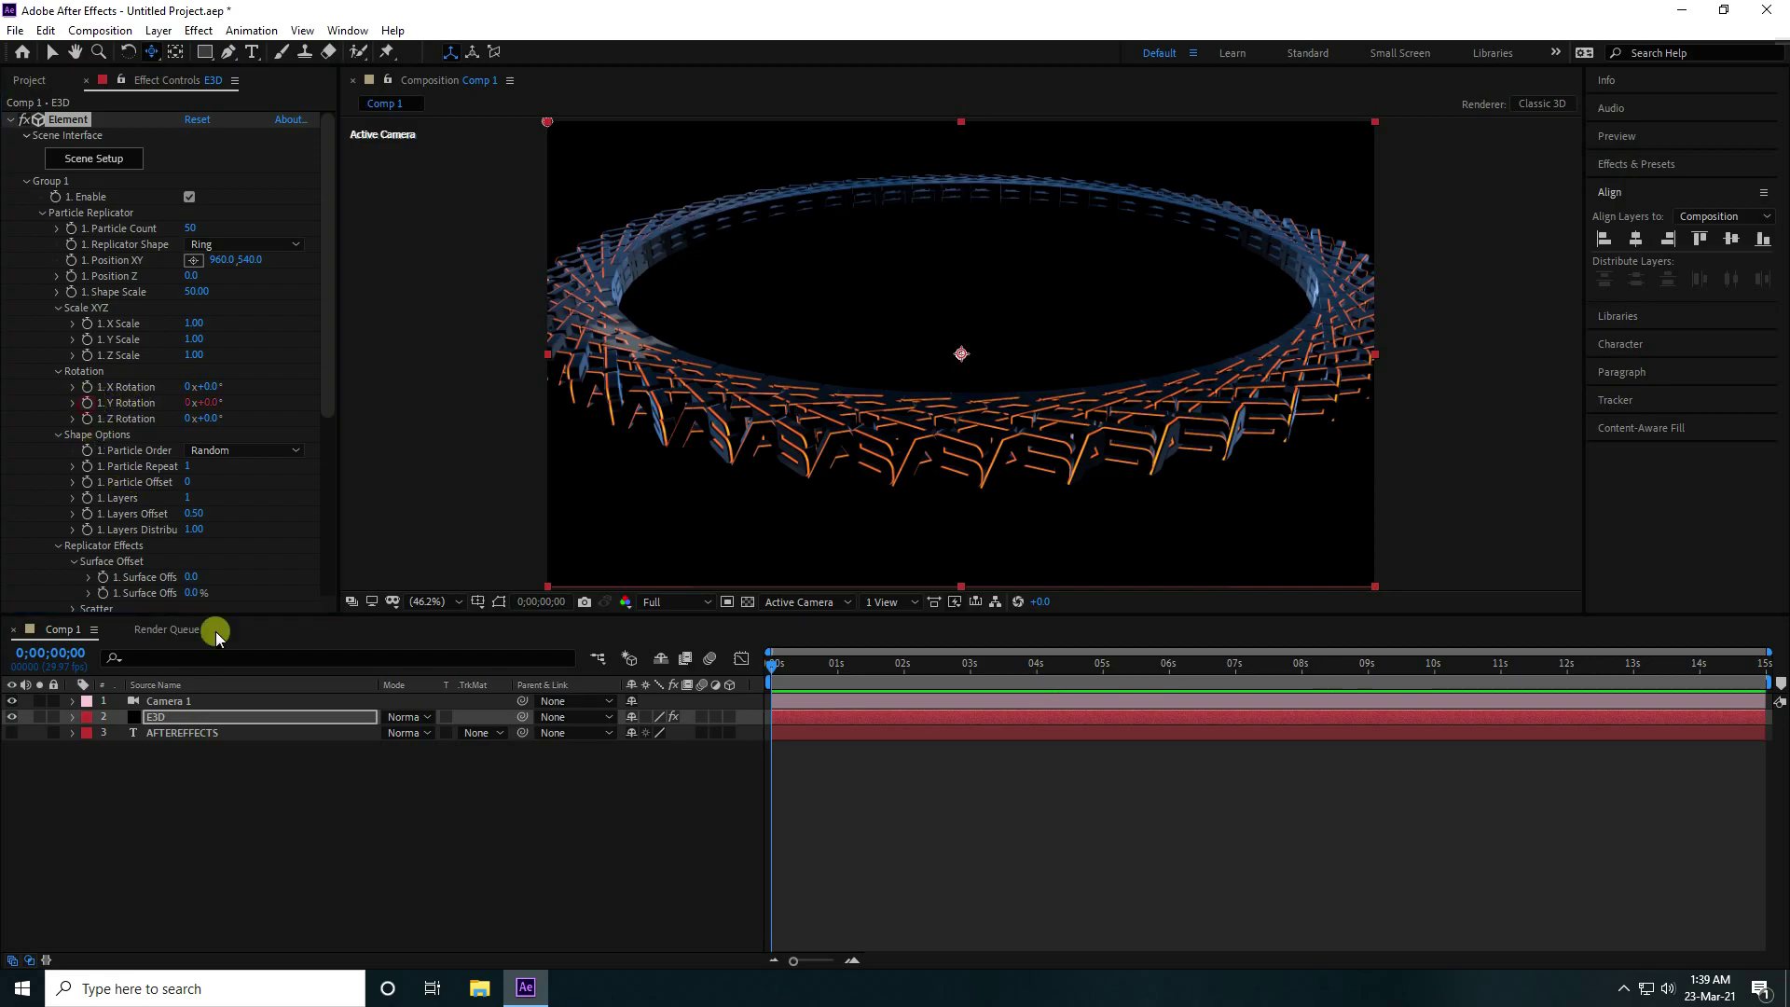
pyautogui.write('time*5')
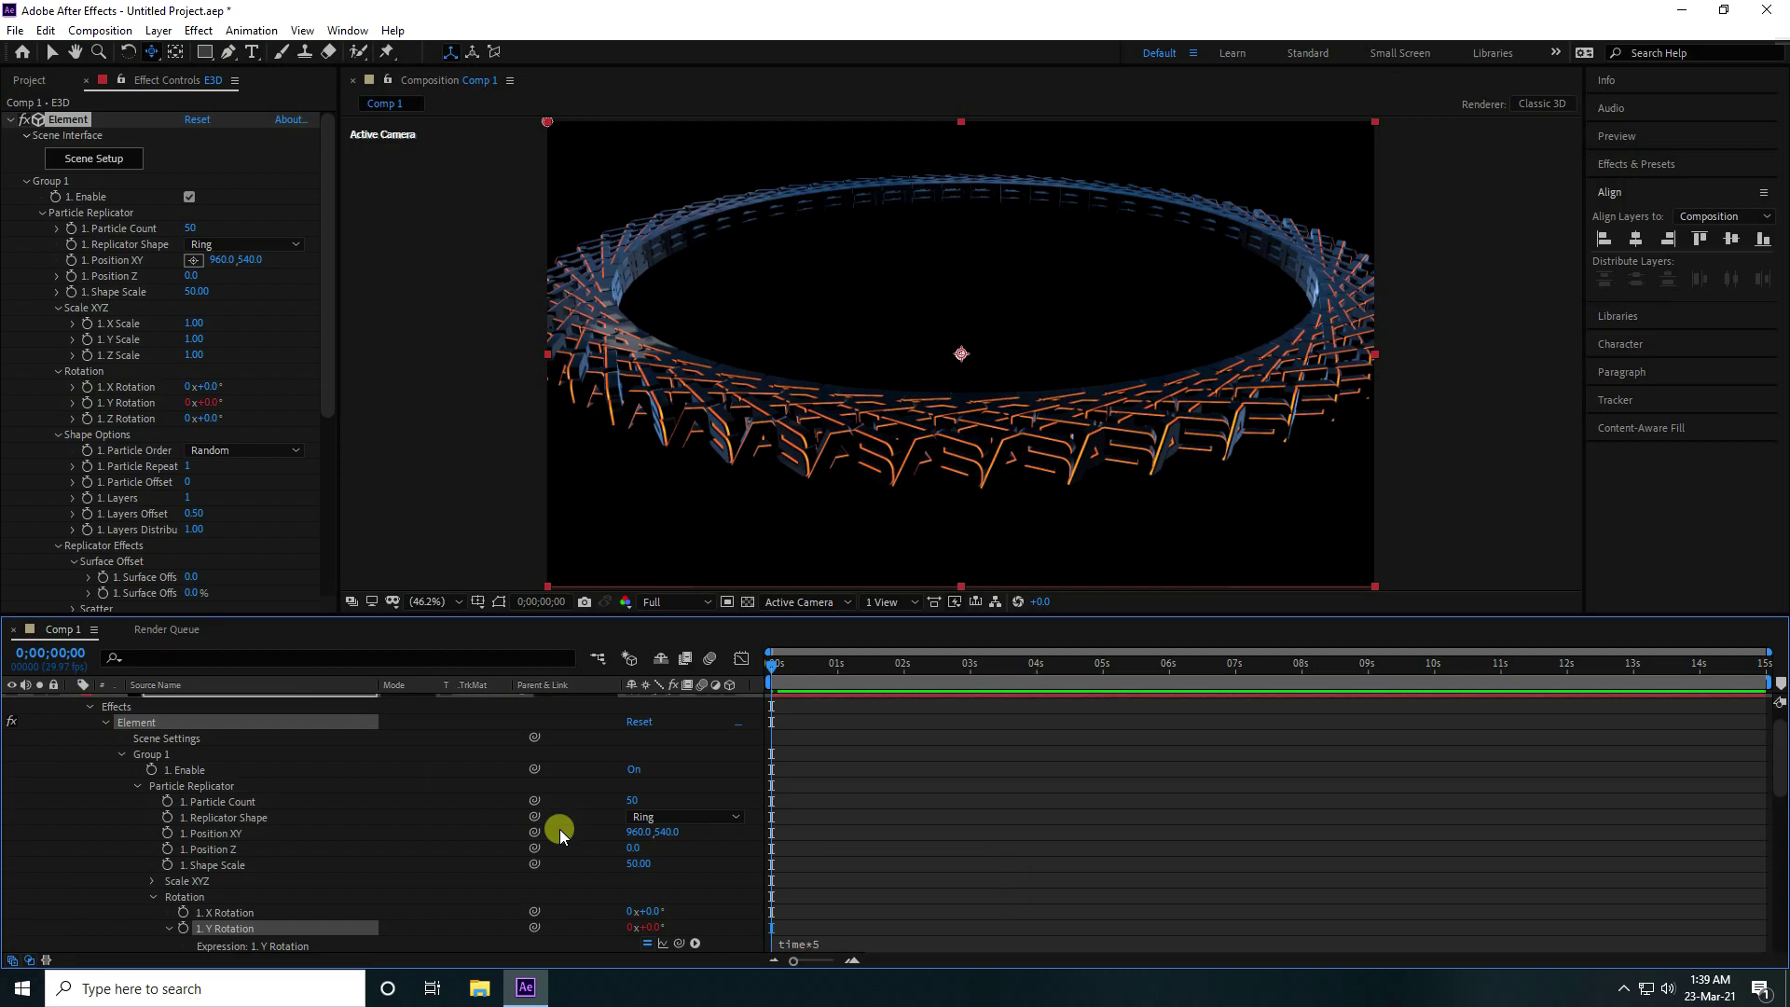
pyautogui.scroll(1, 52, 810)
pyautogui.click(73, 716)
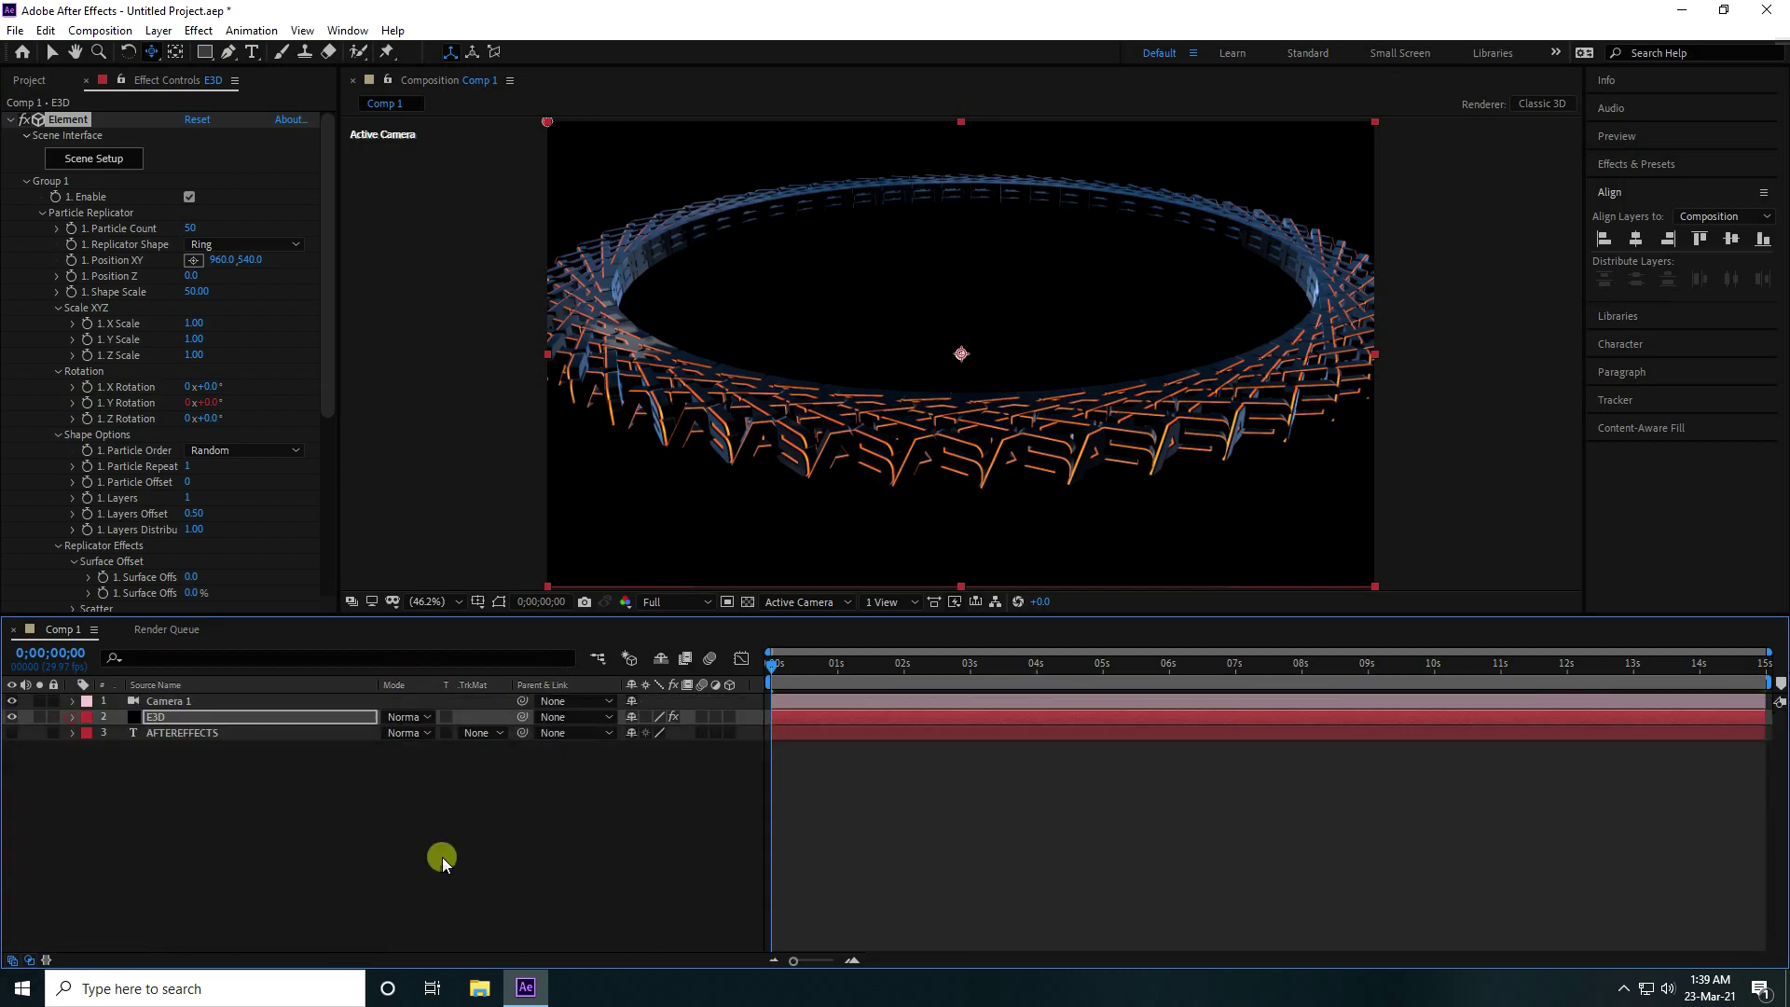
pyautogui.click(828, 865)
pyautogui.press('space')
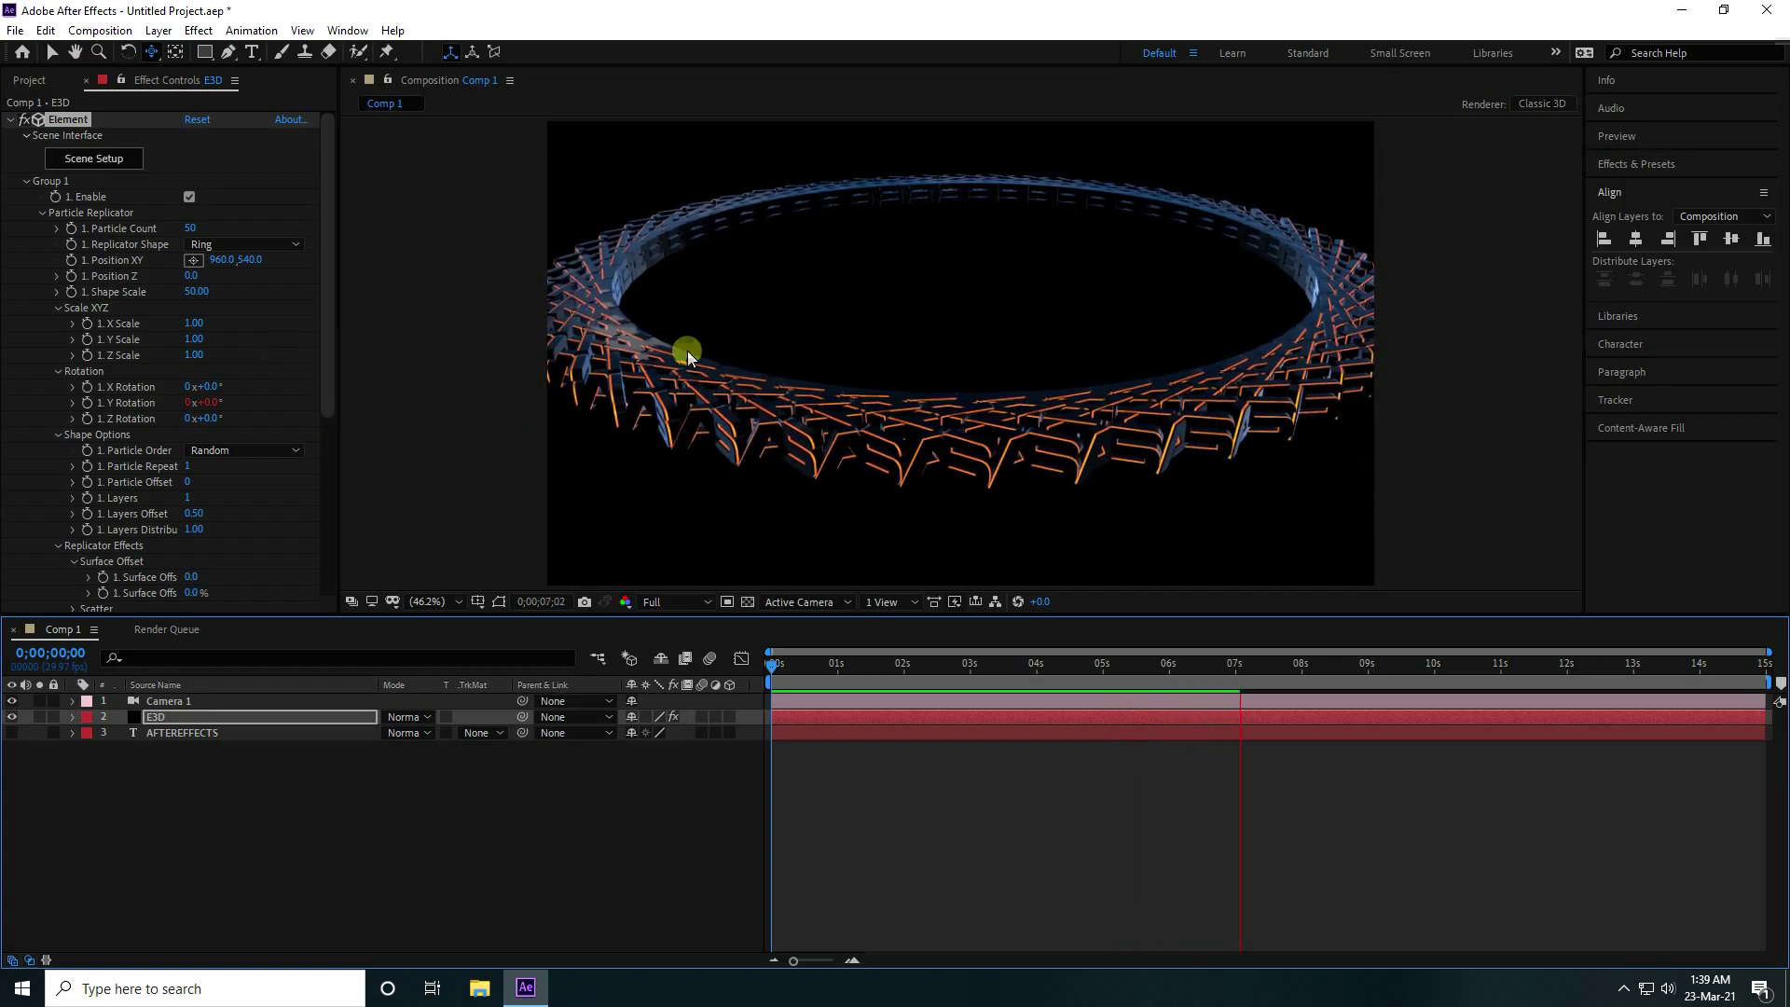
# Set Group 1's Z particle rotation to 50° in the Particle Look settings of the Element effect
pyautogui.scroll(-4, 239, 456)
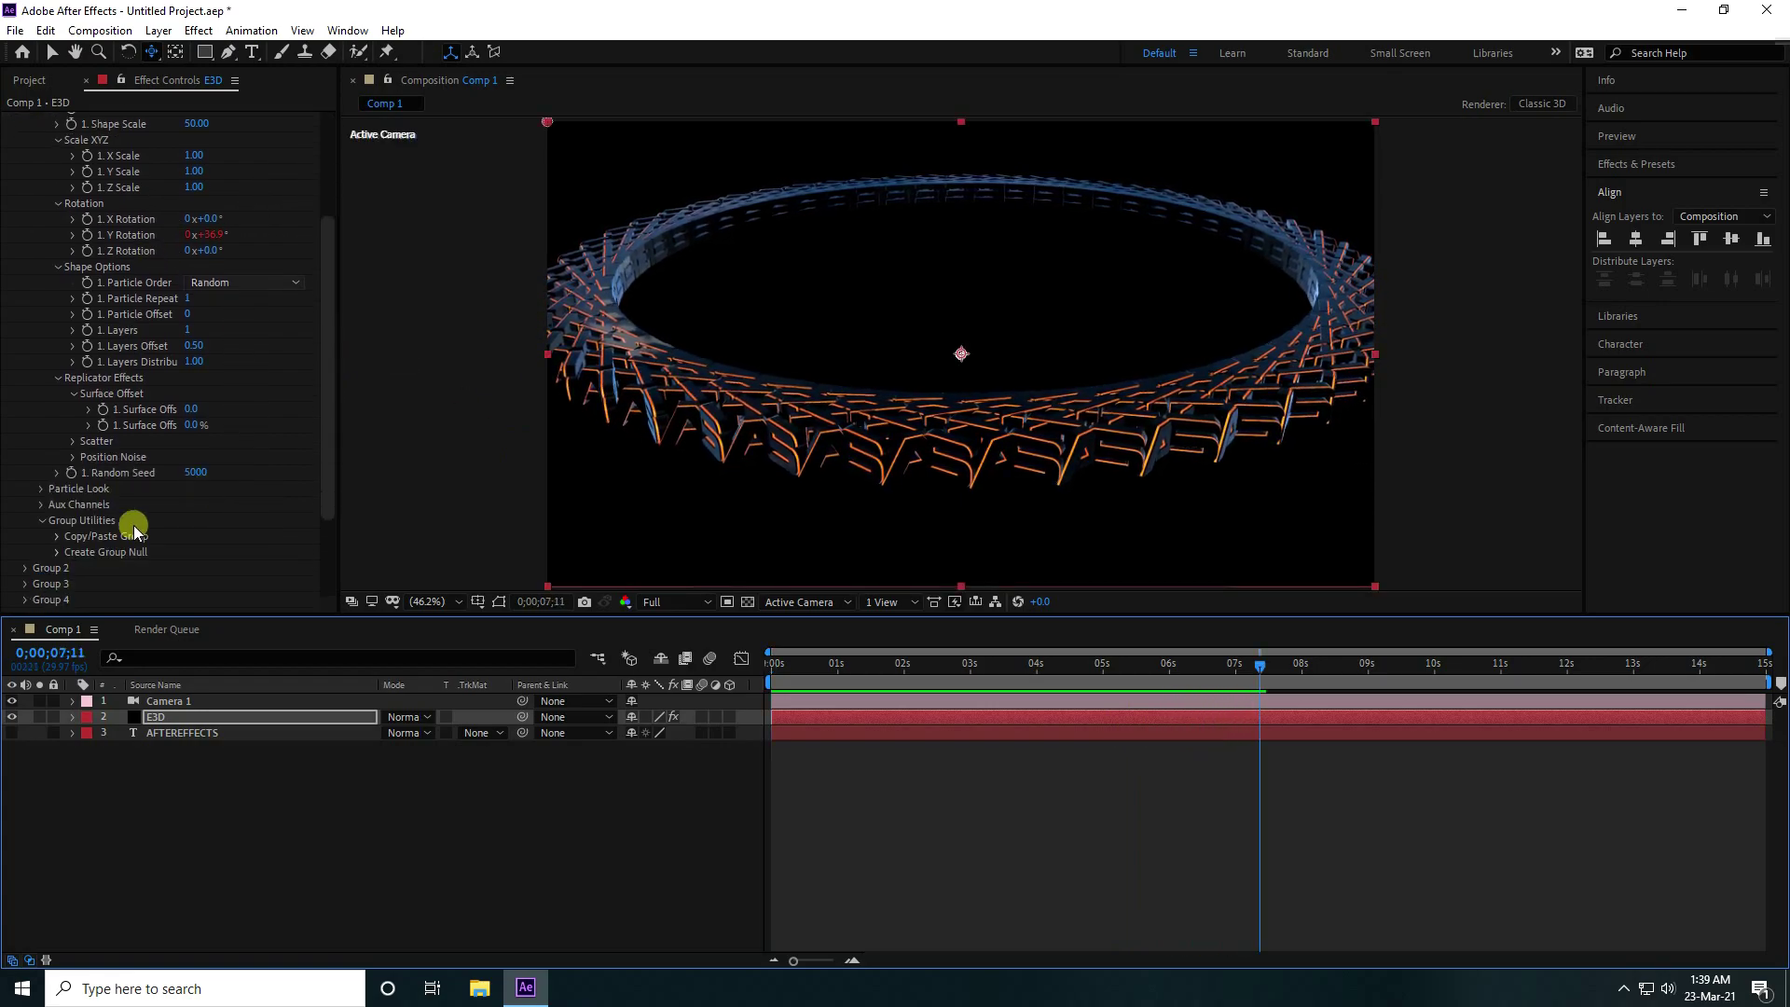
pyautogui.click(40, 488)
pyautogui.scroll(-3, 39, 486)
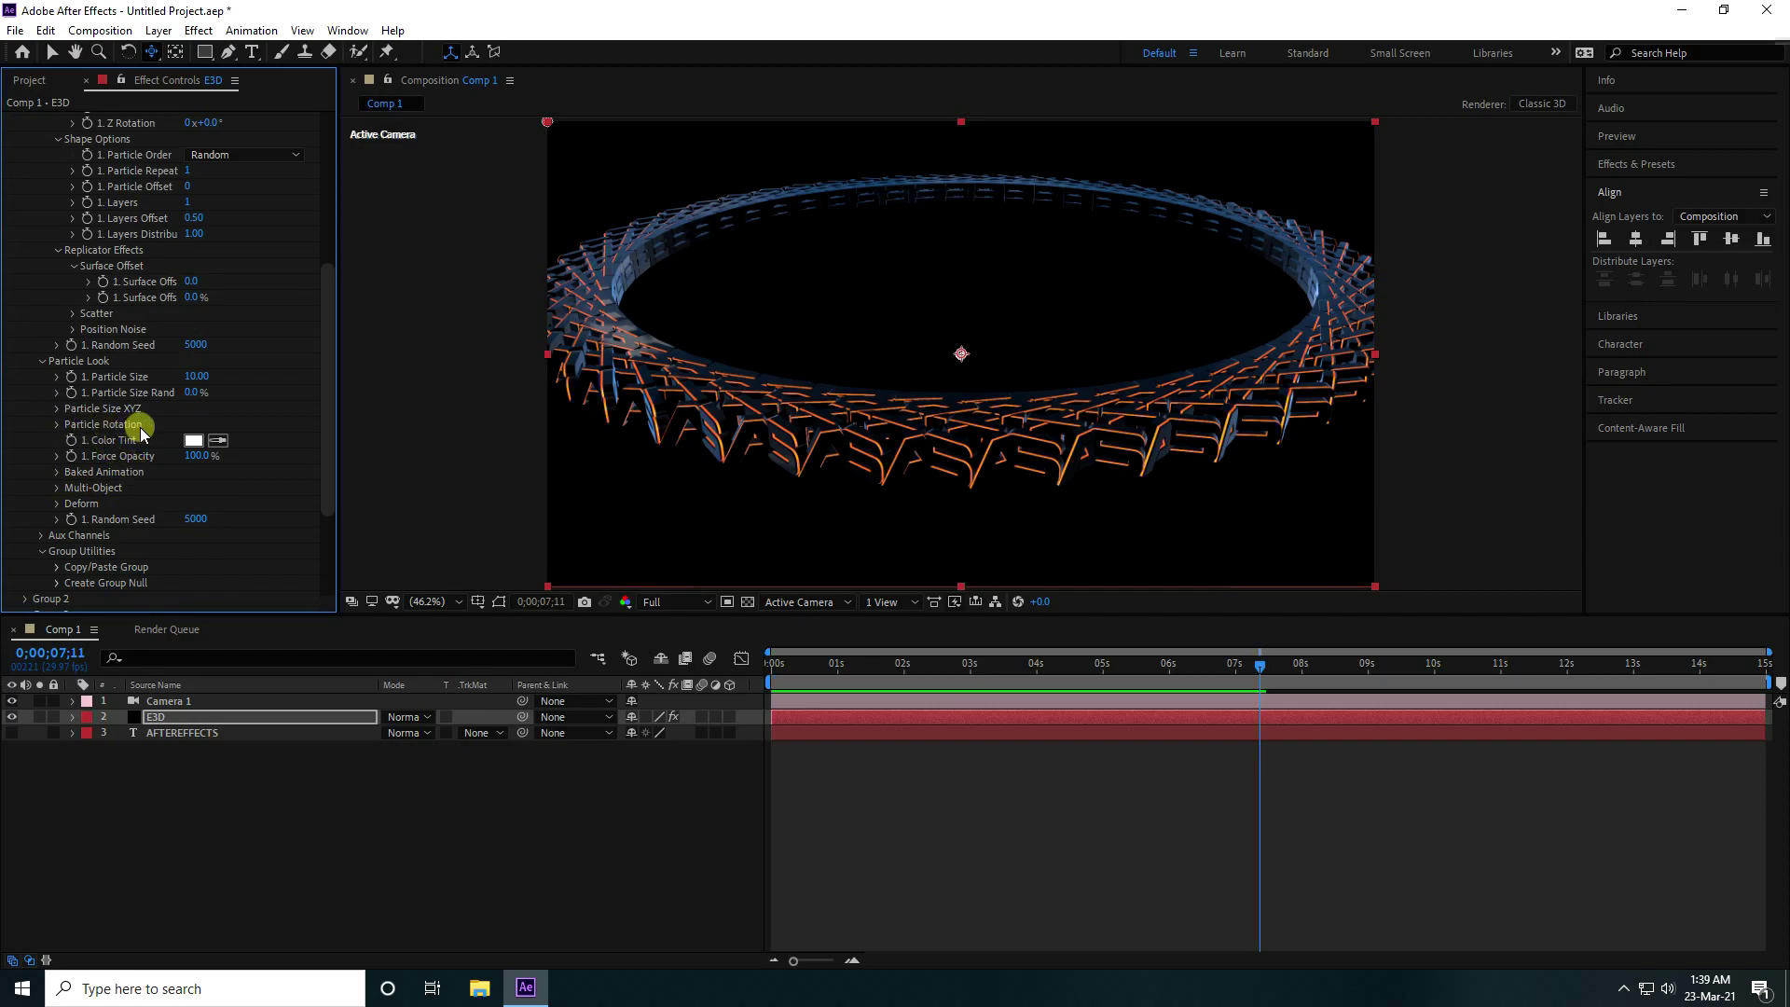
pyautogui.click(58, 425)
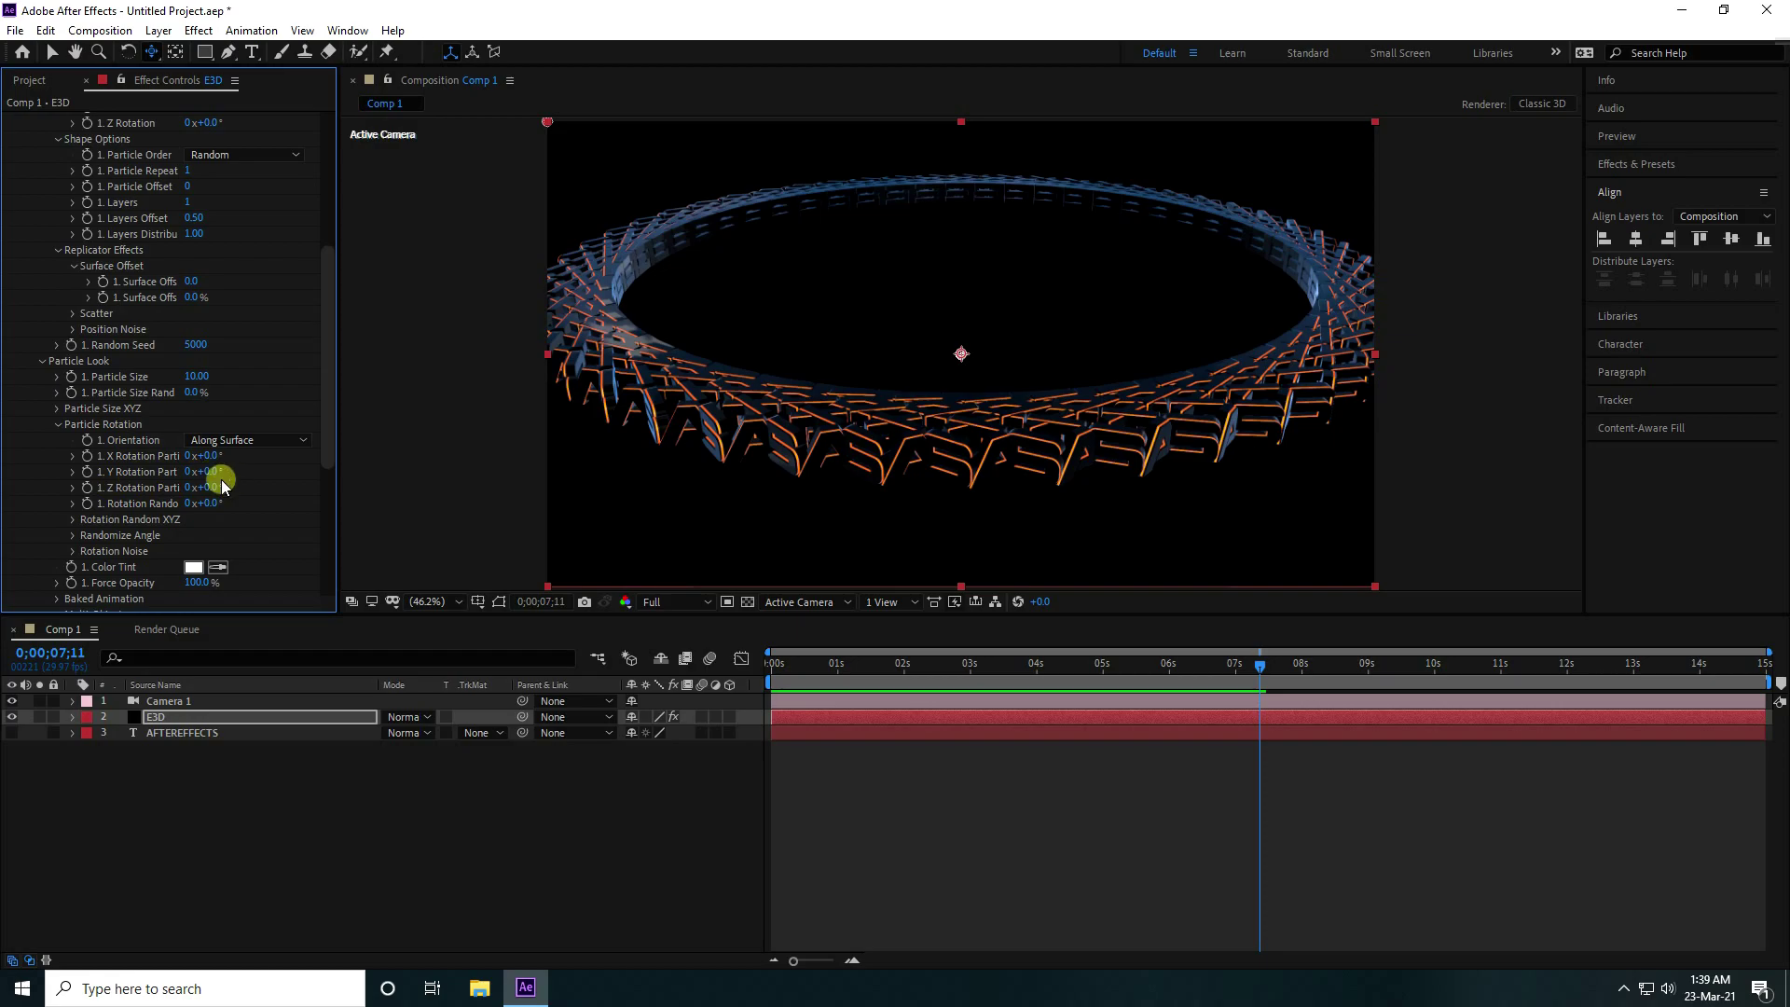
pyautogui.moveTo(214, 486); pyautogui.dragTo(261, 479)
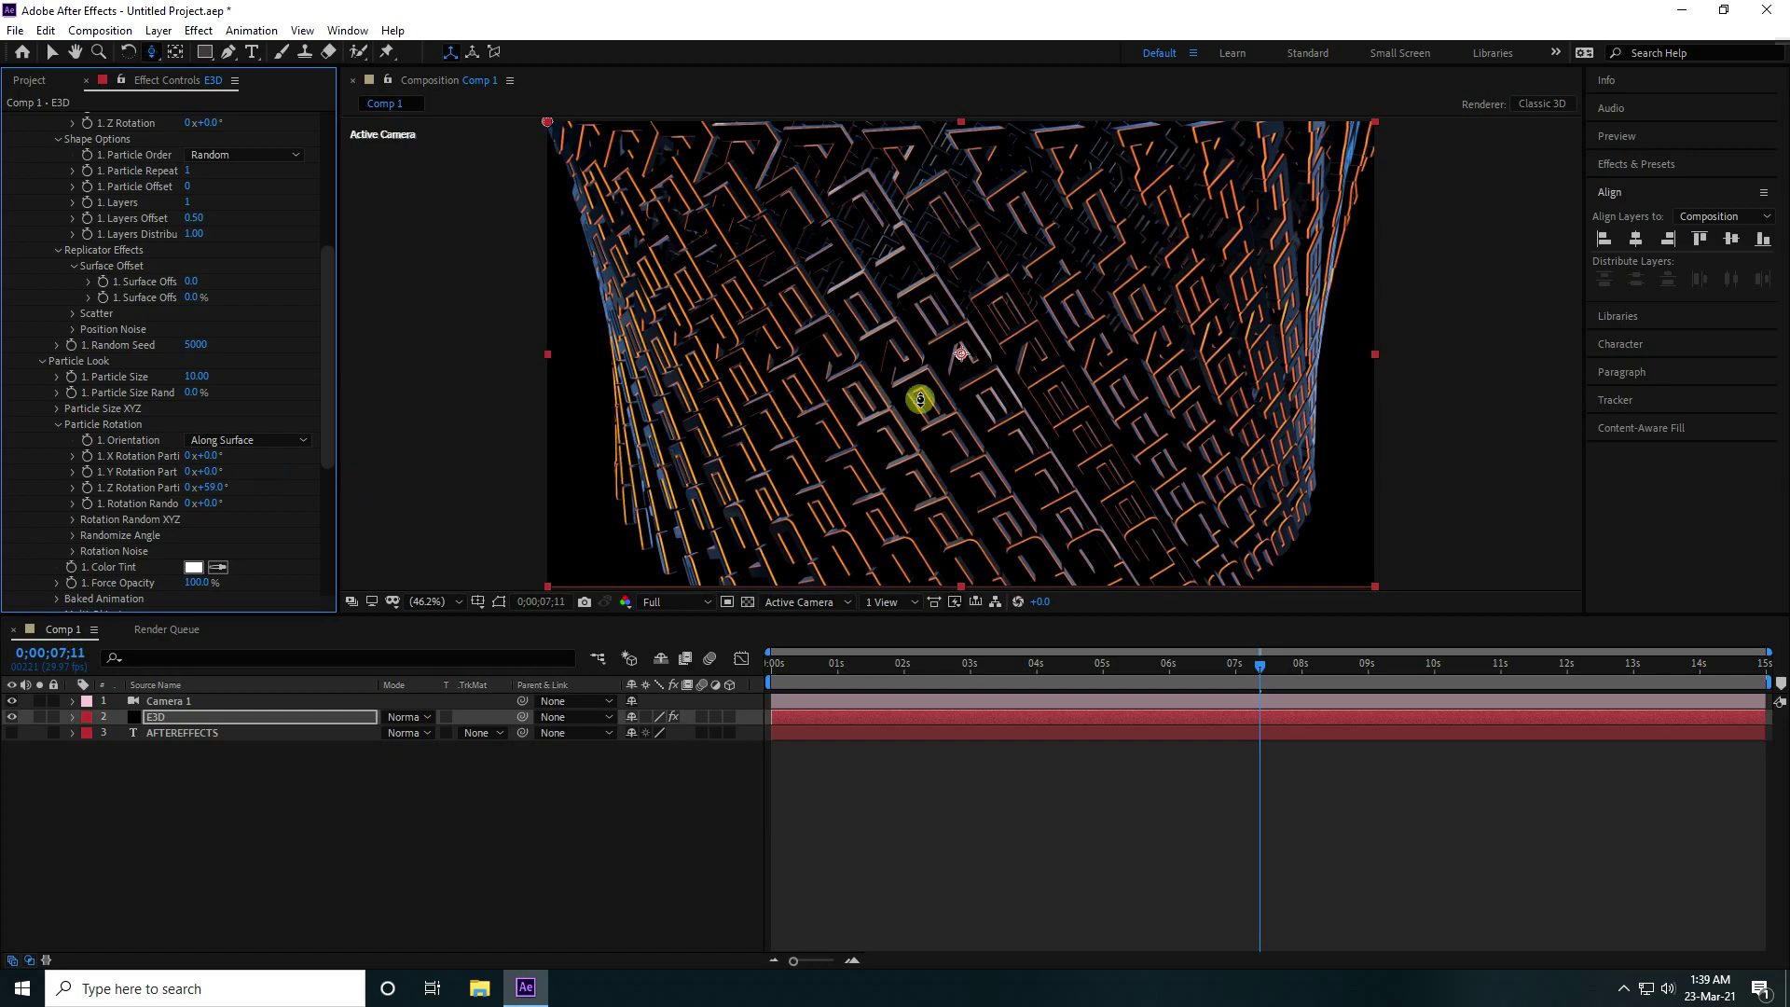
pyautogui.moveTo(929, 398); pyautogui.dragTo(1011, 383)
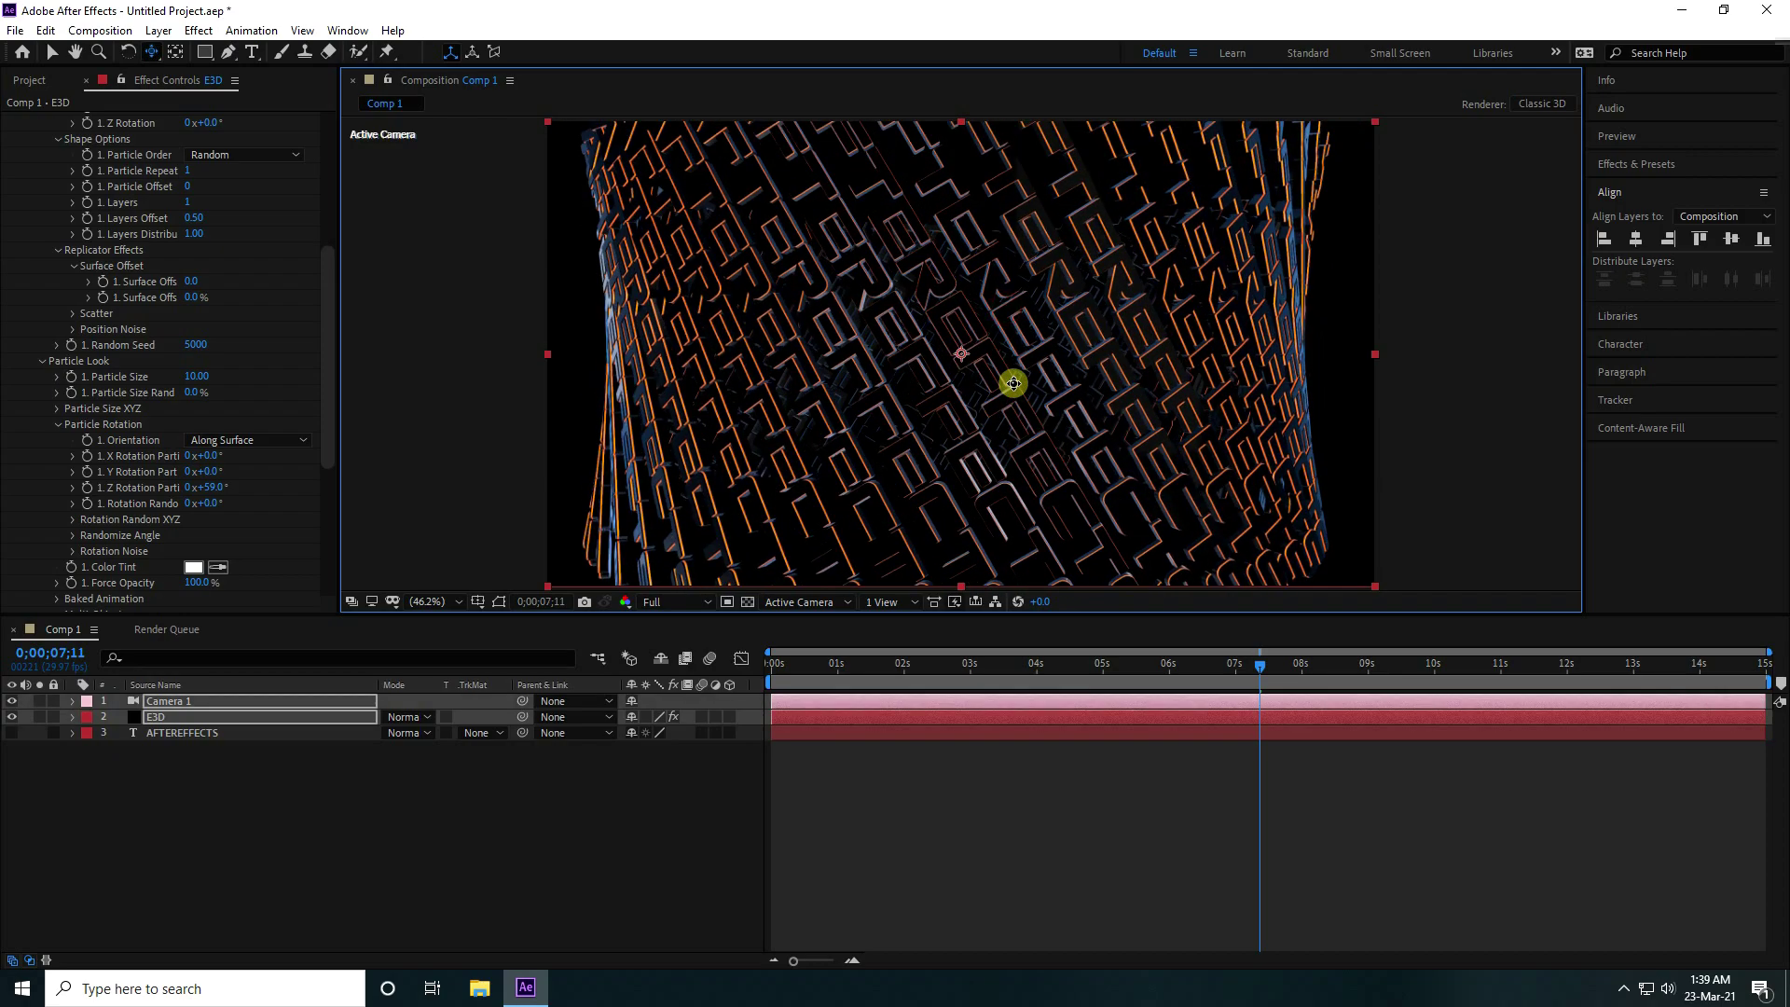
pyautogui.moveTo(215, 485); pyautogui.dragTo(205, 485)
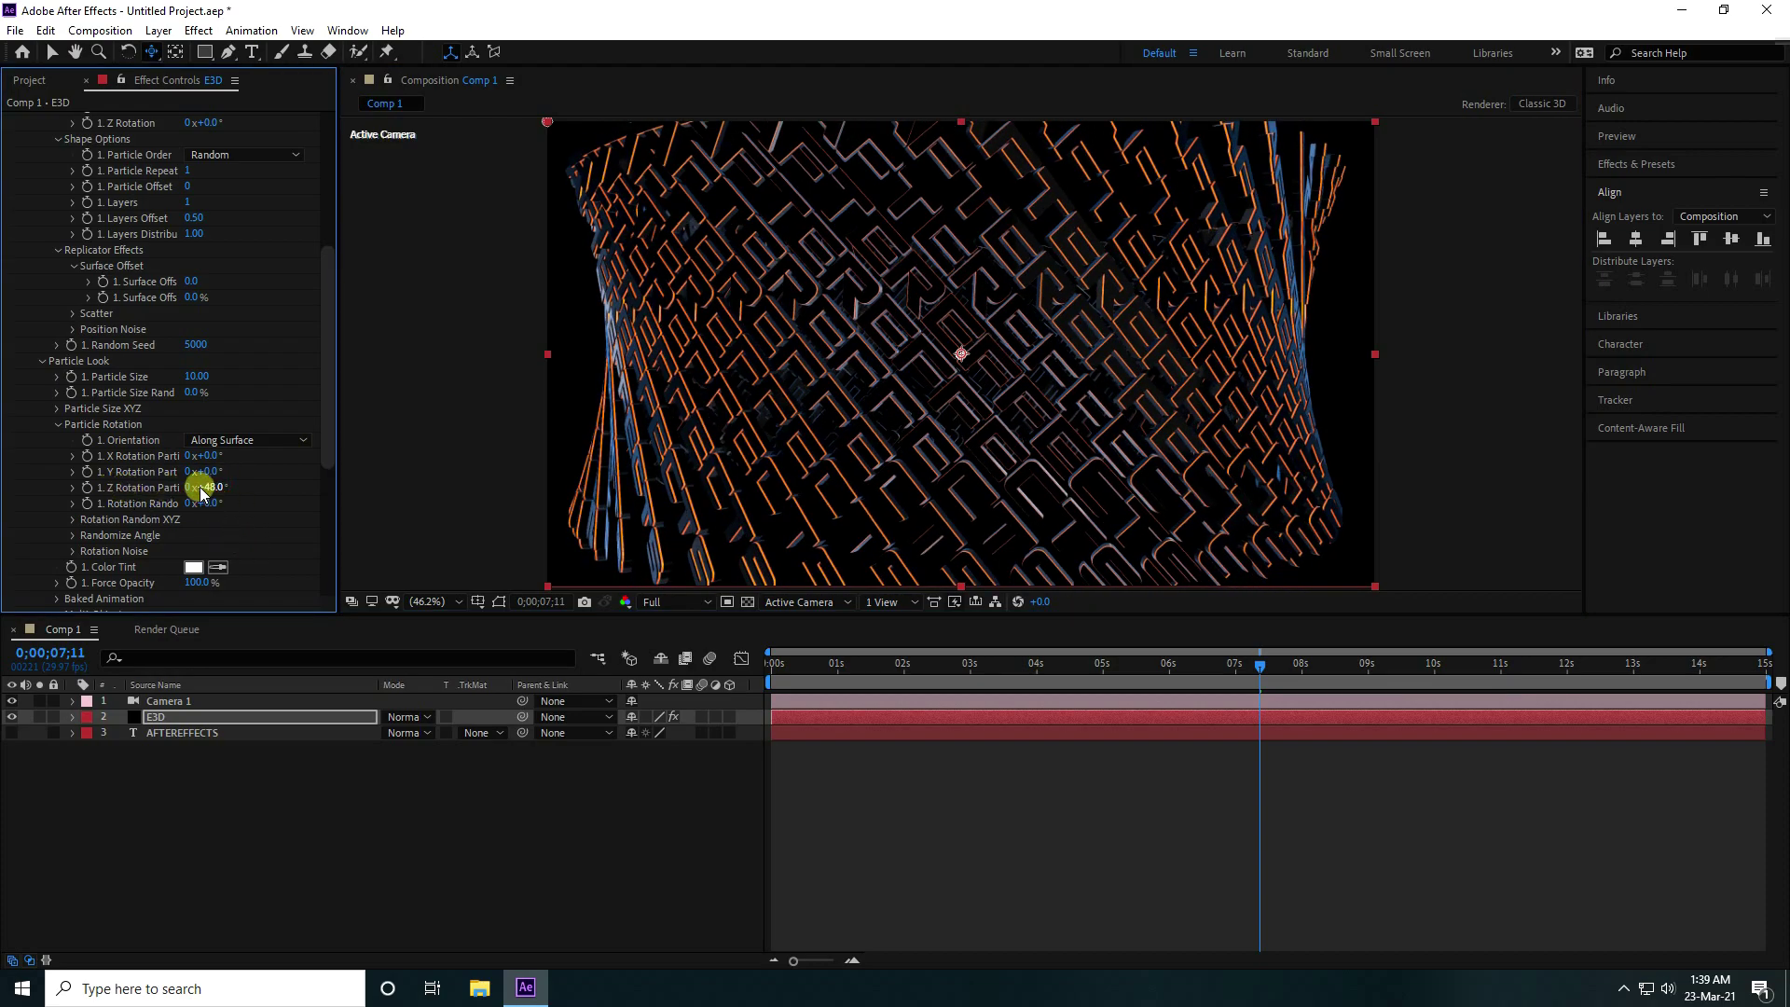
pyautogui.write('50')
pyautogui.press('Return')
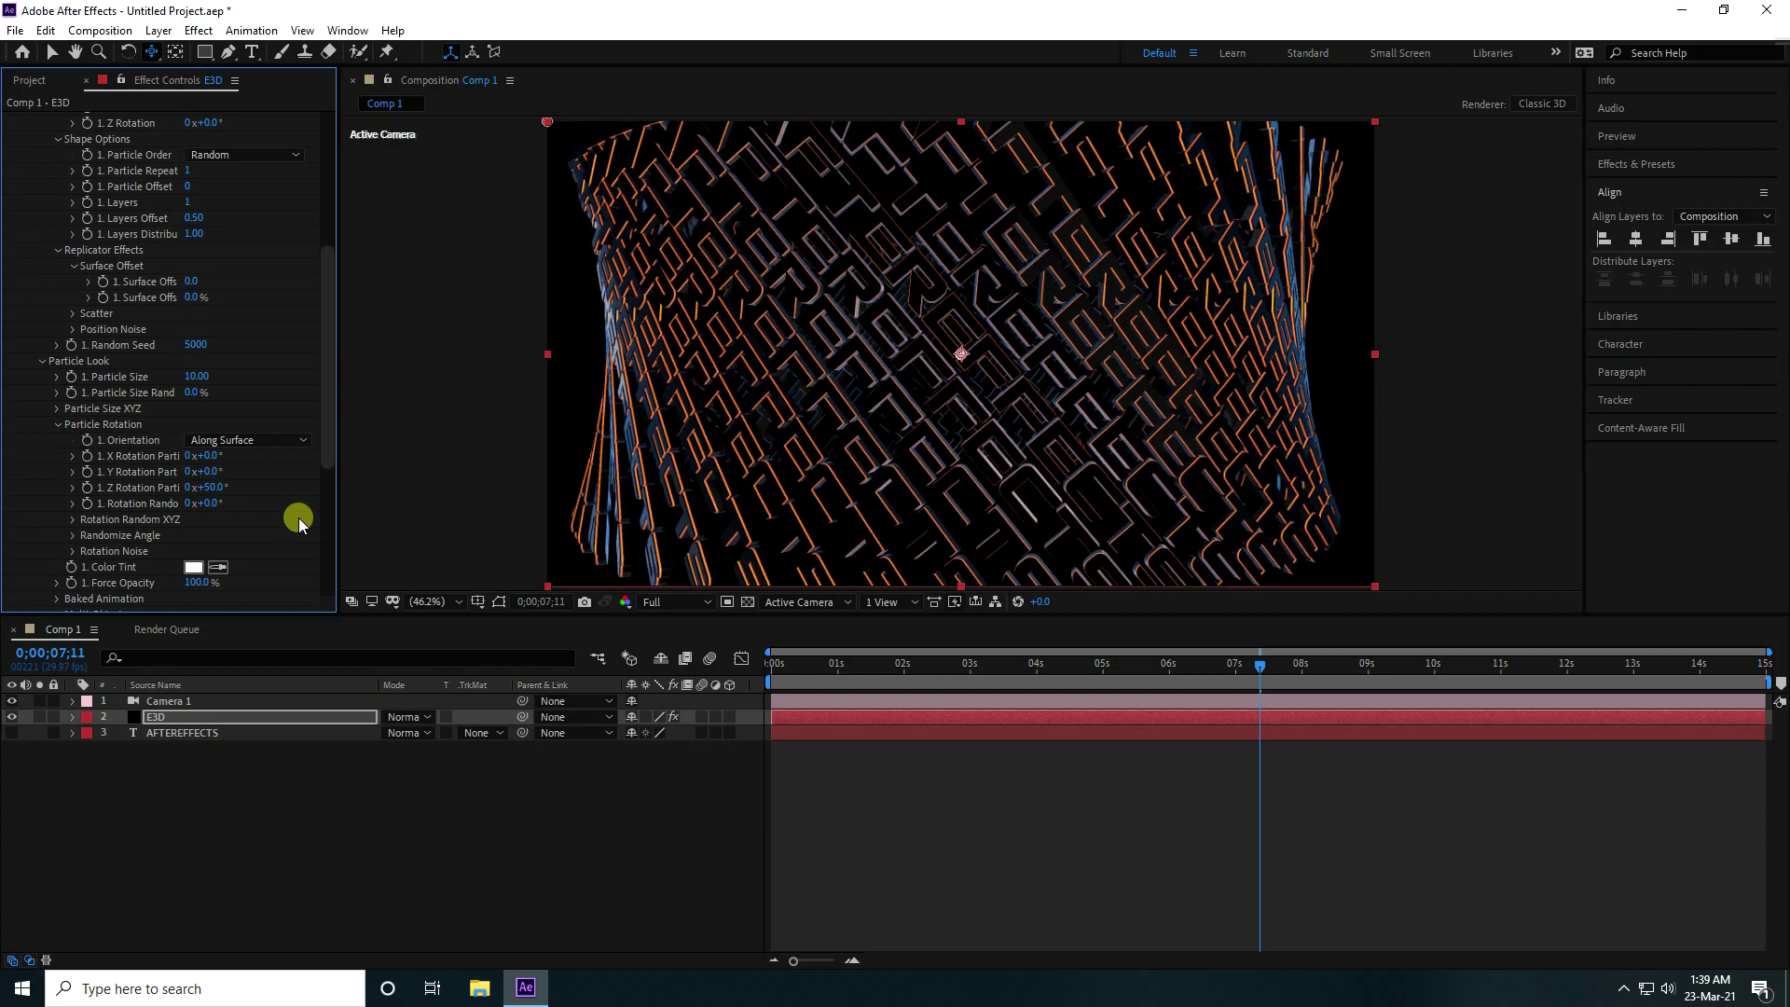
# Move Camera 1 closer to the text and set its Z Rotation to 47° to level the lettering
pyautogui.click(73, 701)
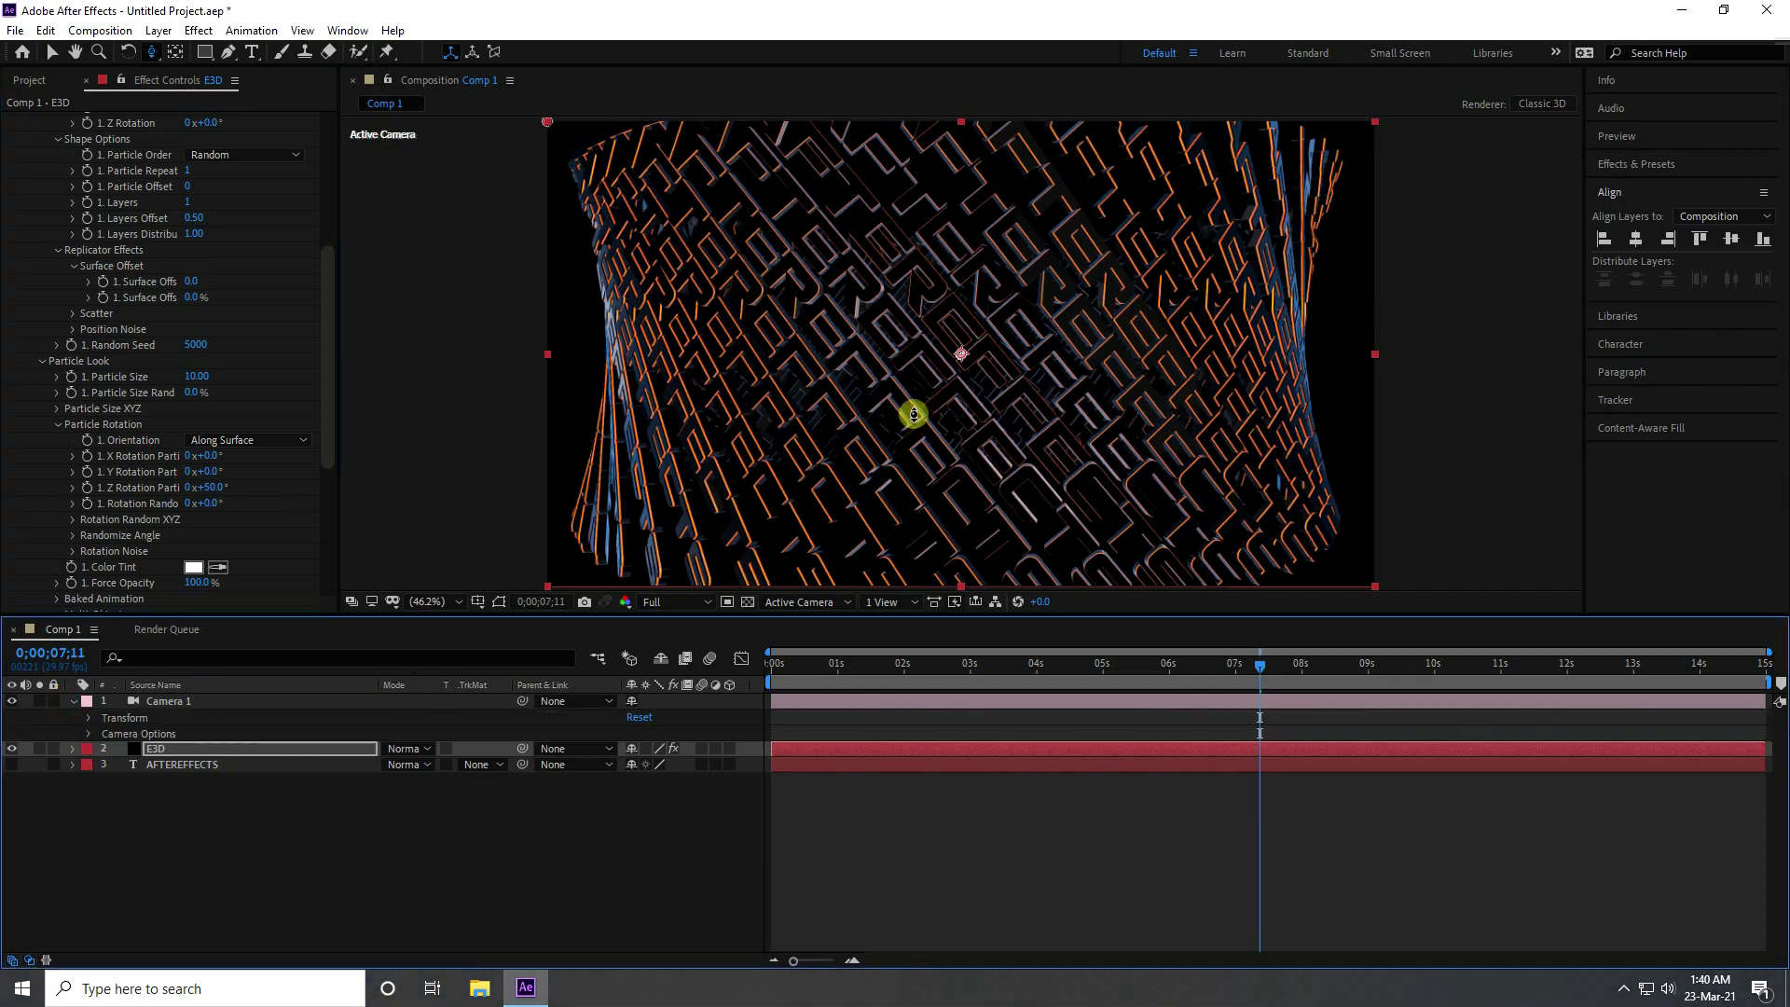
pyautogui.moveTo(914, 414); pyautogui.dragTo(958, 337)
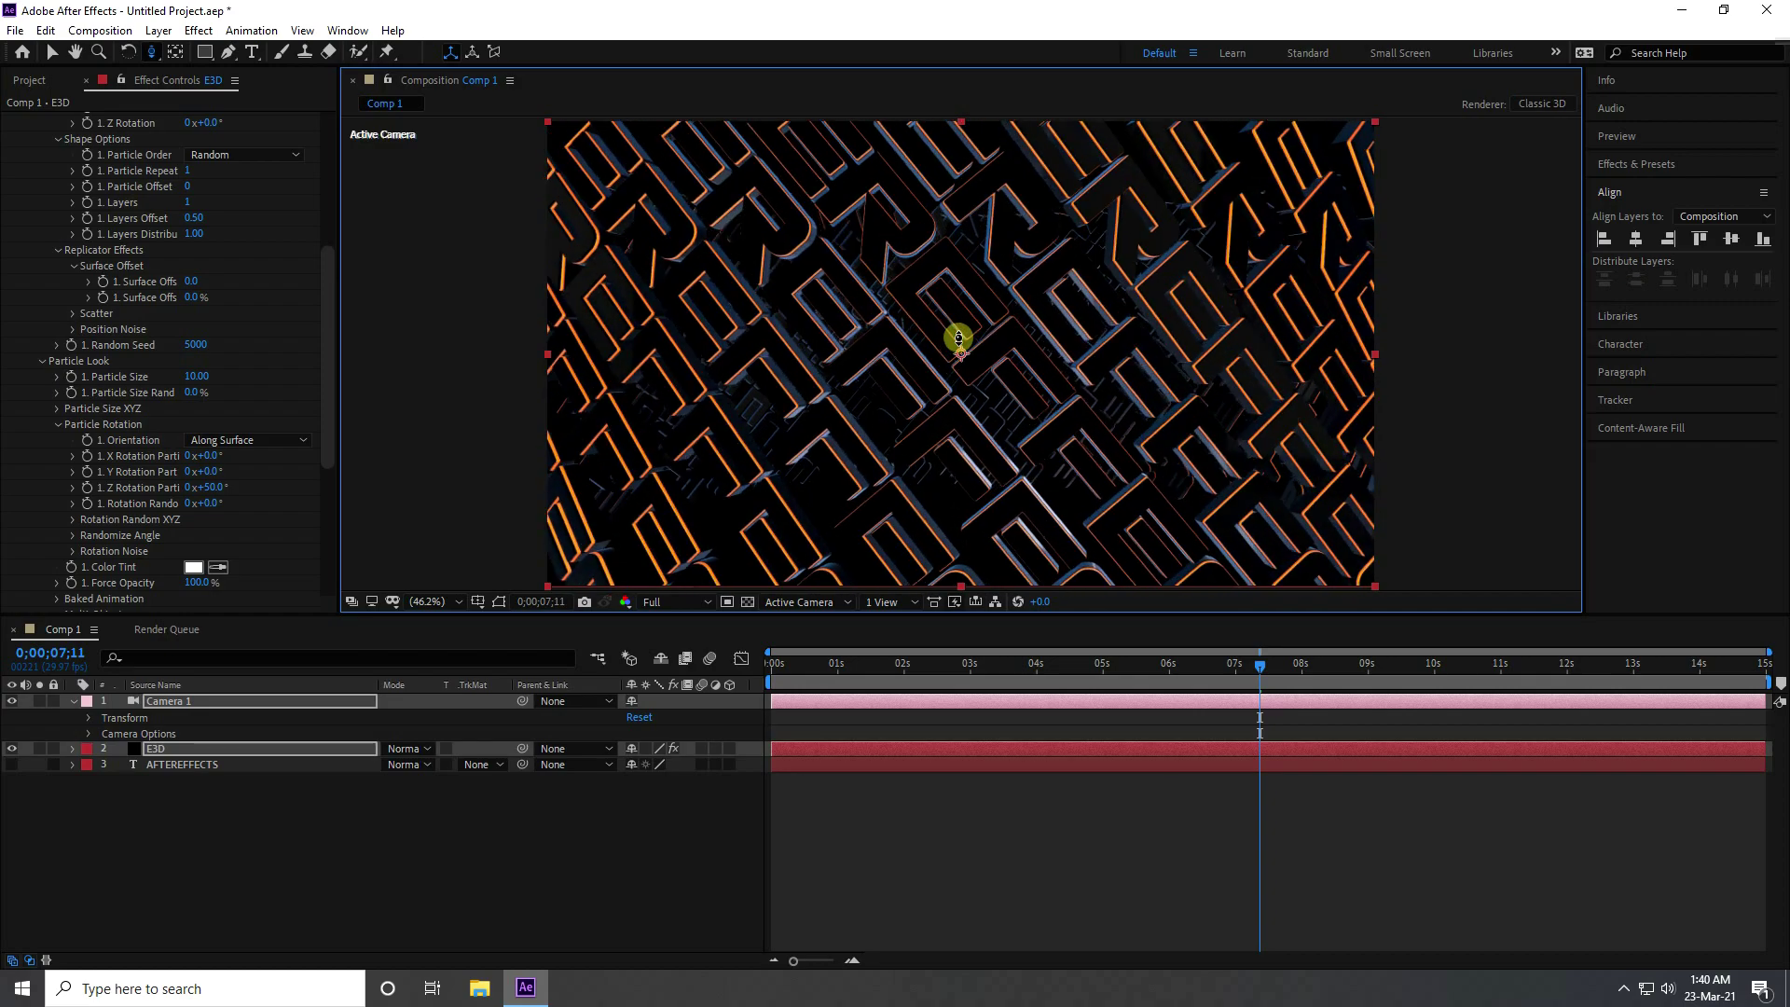
pyautogui.click(87, 718)
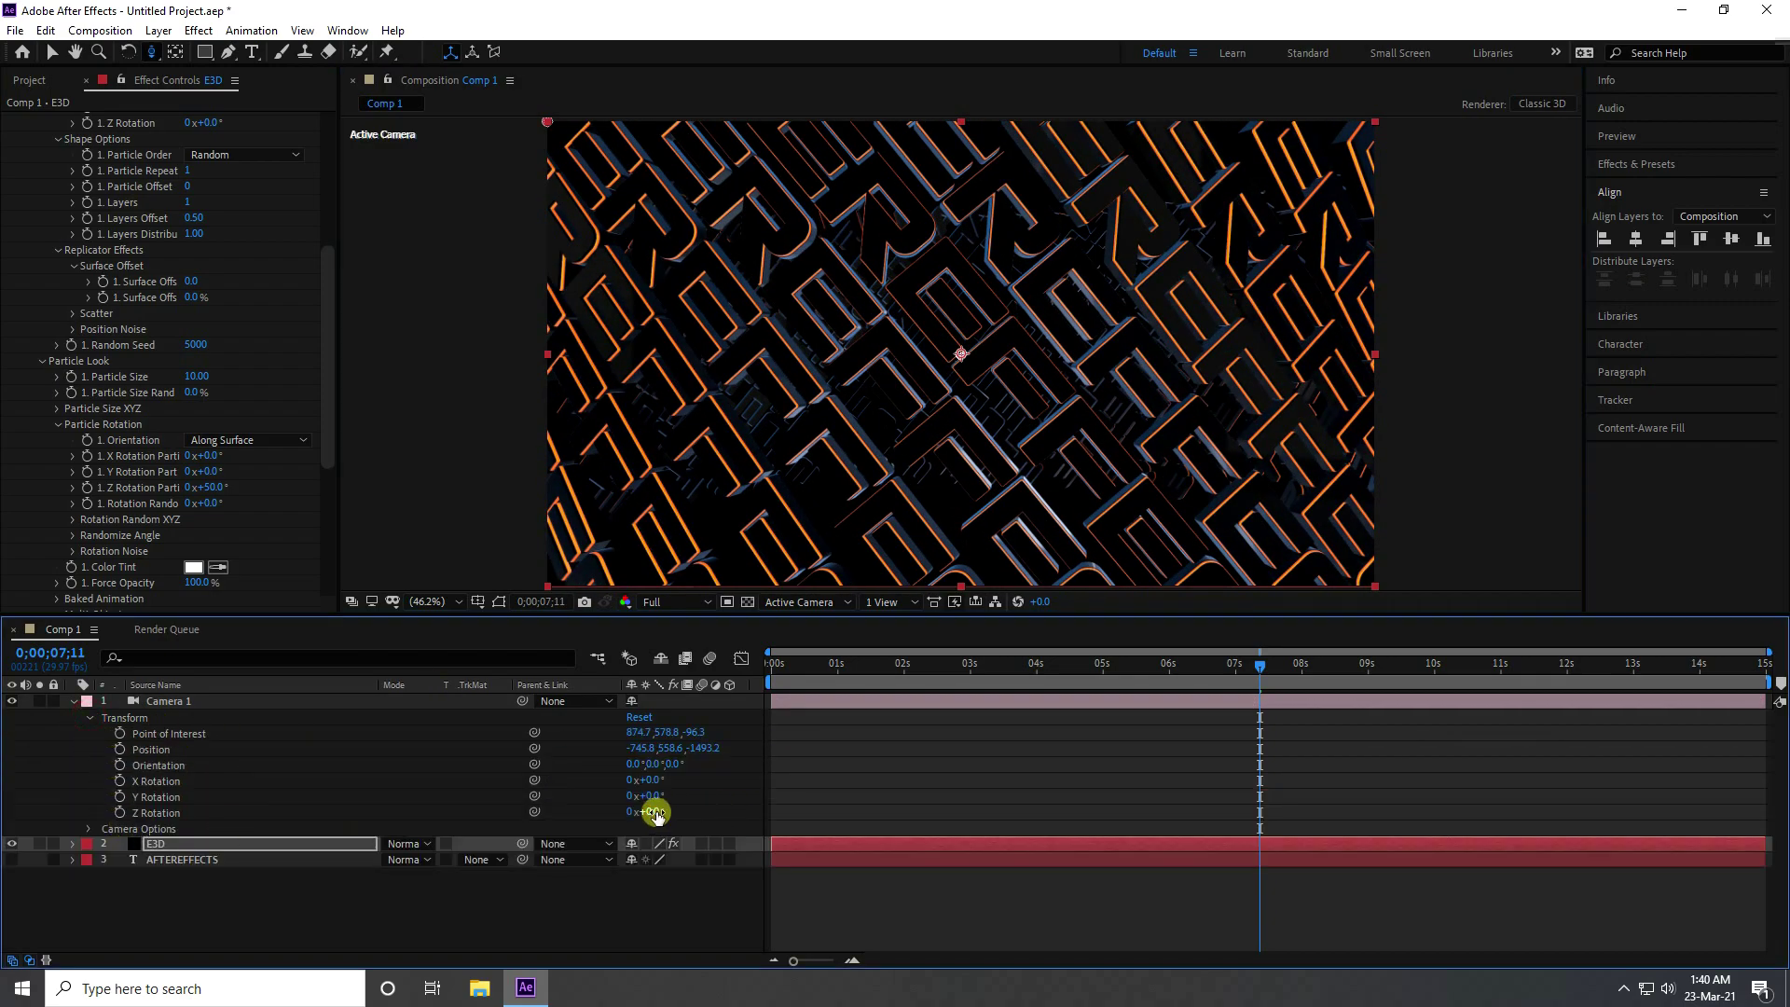
pyautogui.moveTo(657, 813); pyautogui.dragTo(695, 806)
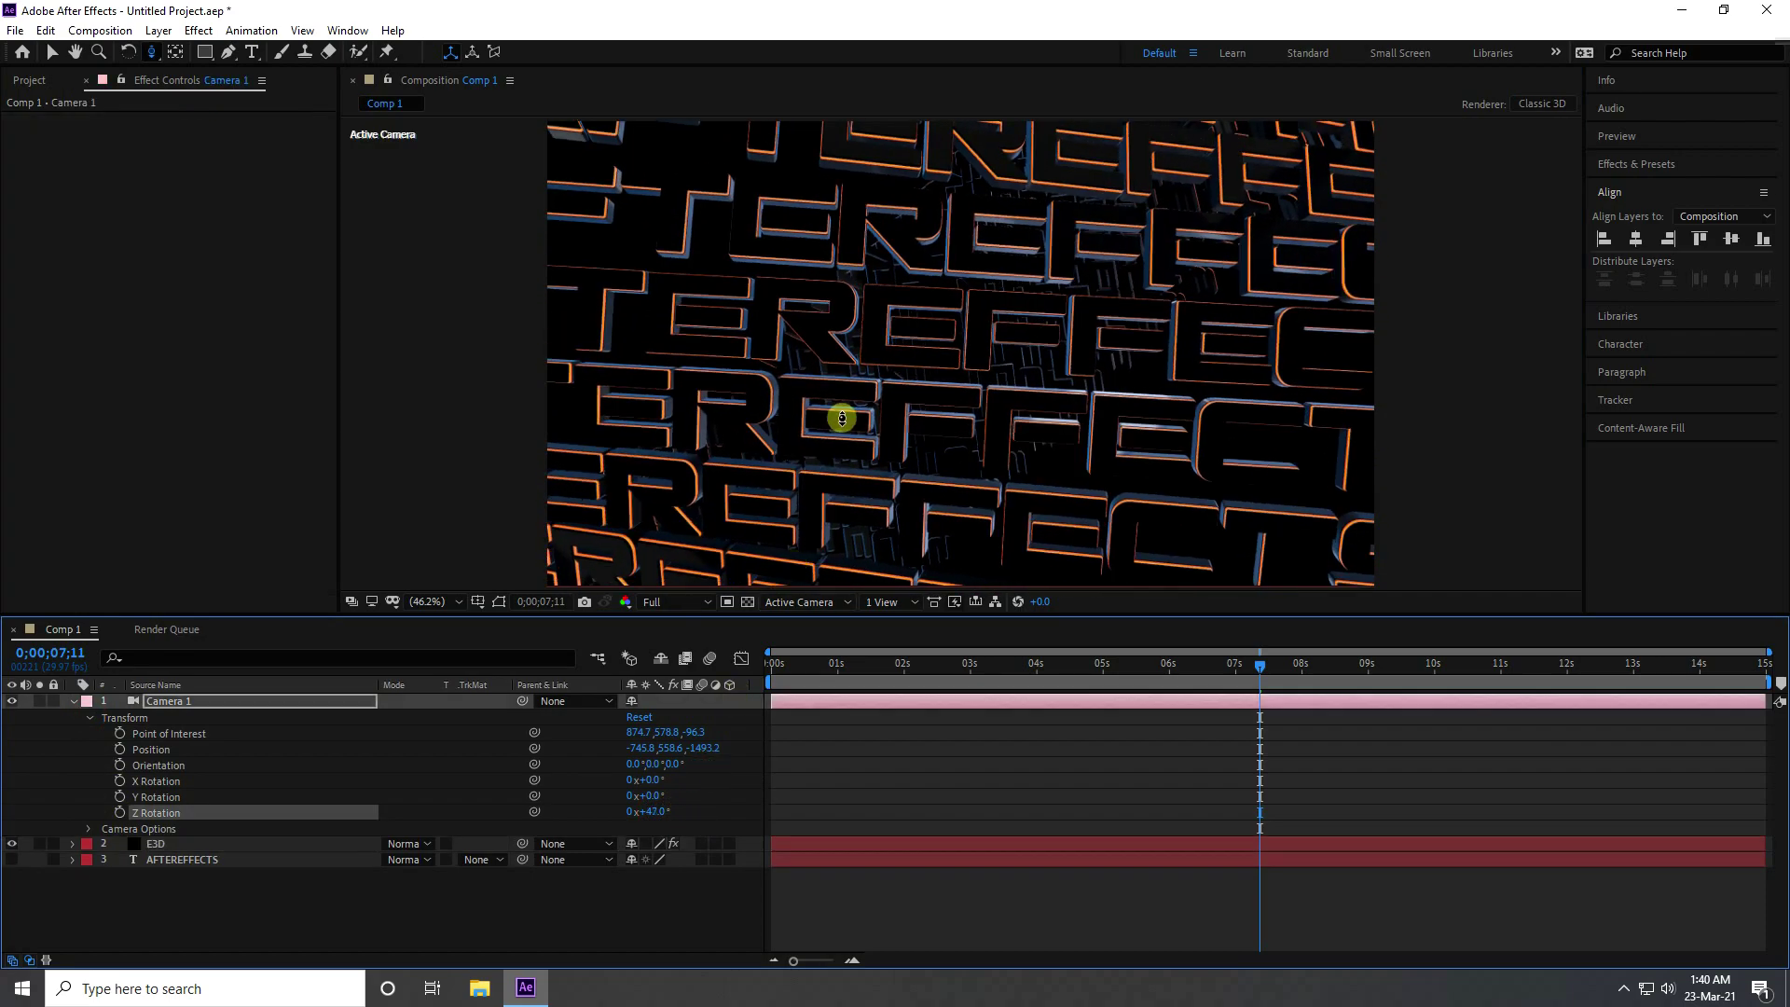
# Orbit, track and dolly the camera to frame the ends of the text rows in close-up with the ring's far side behind
pyautogui.press('c')
pyautogui.press('c')
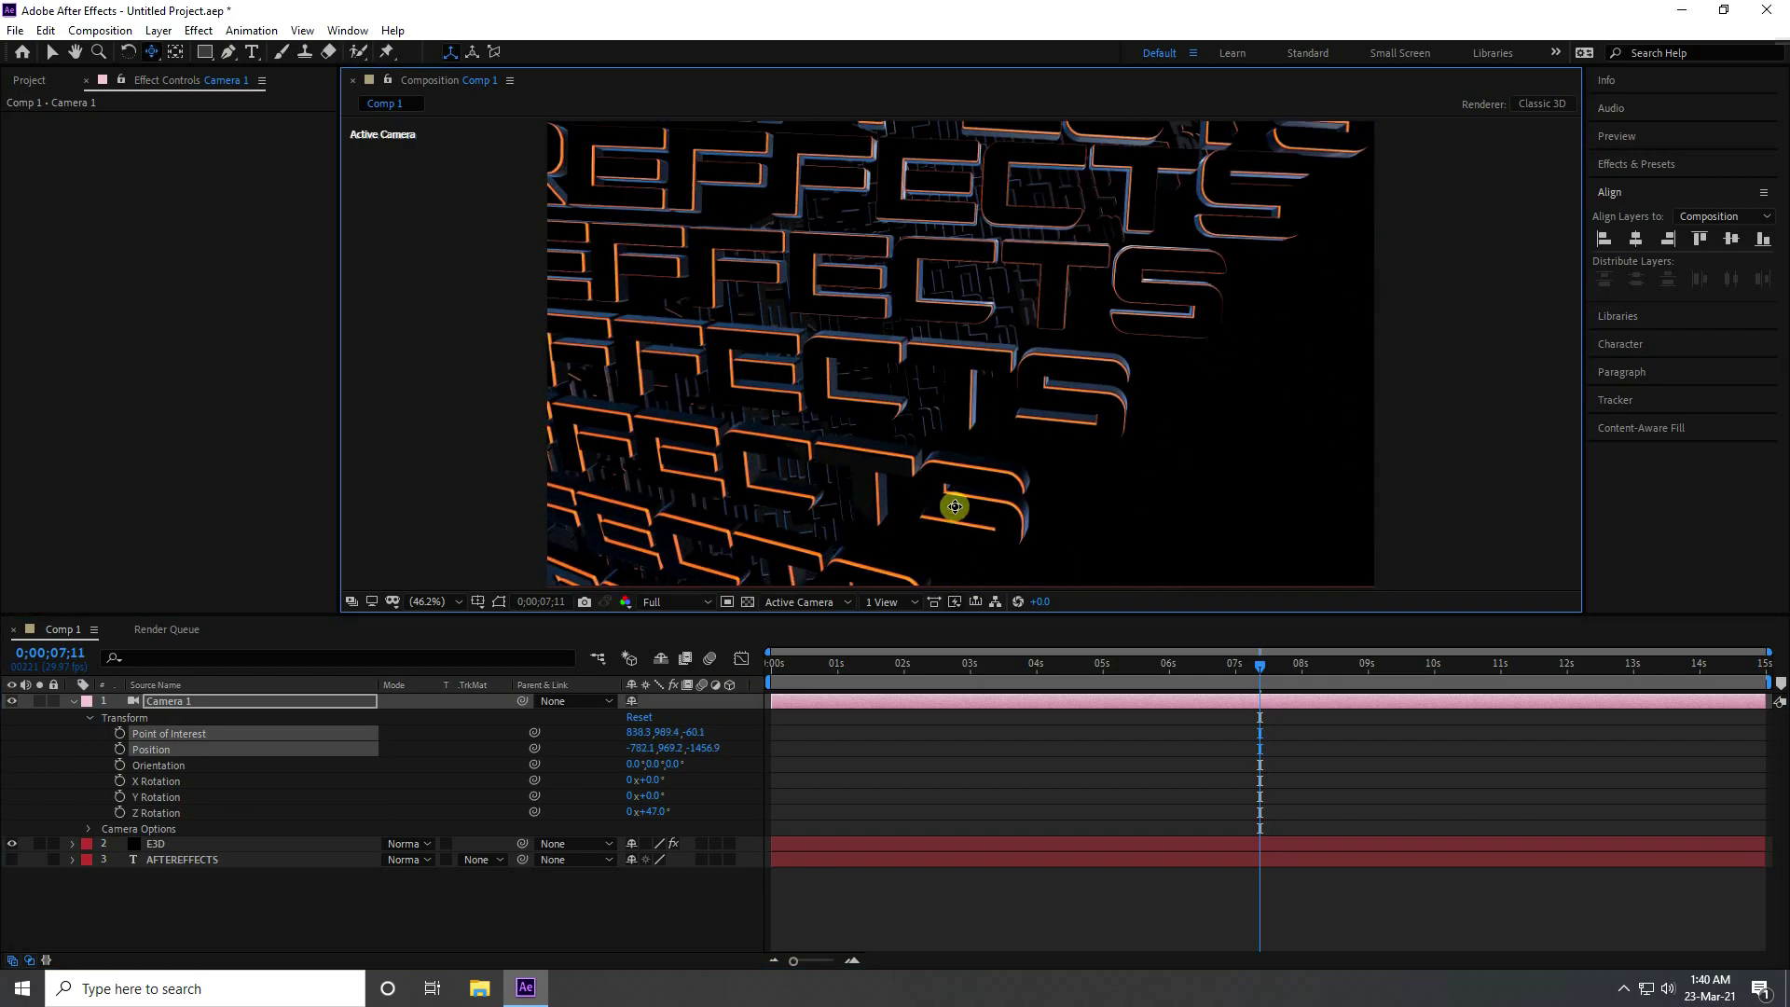
pyautogui.press('c')
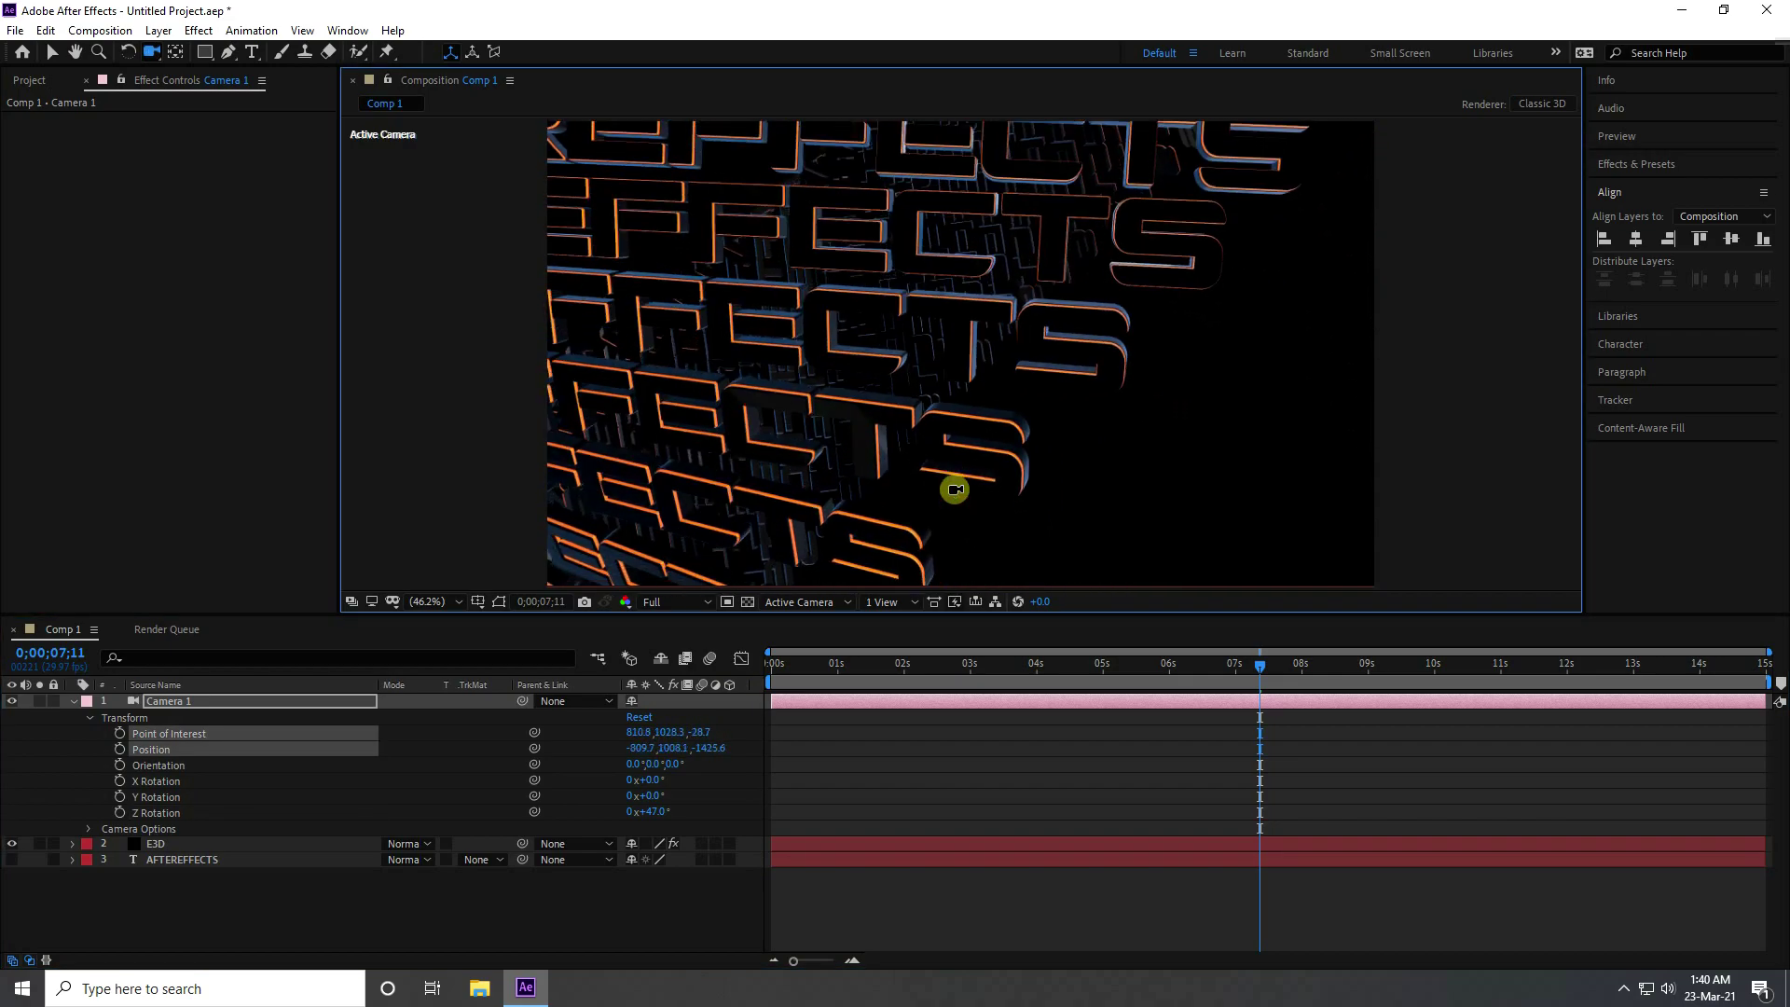
pyautogui.press('c')
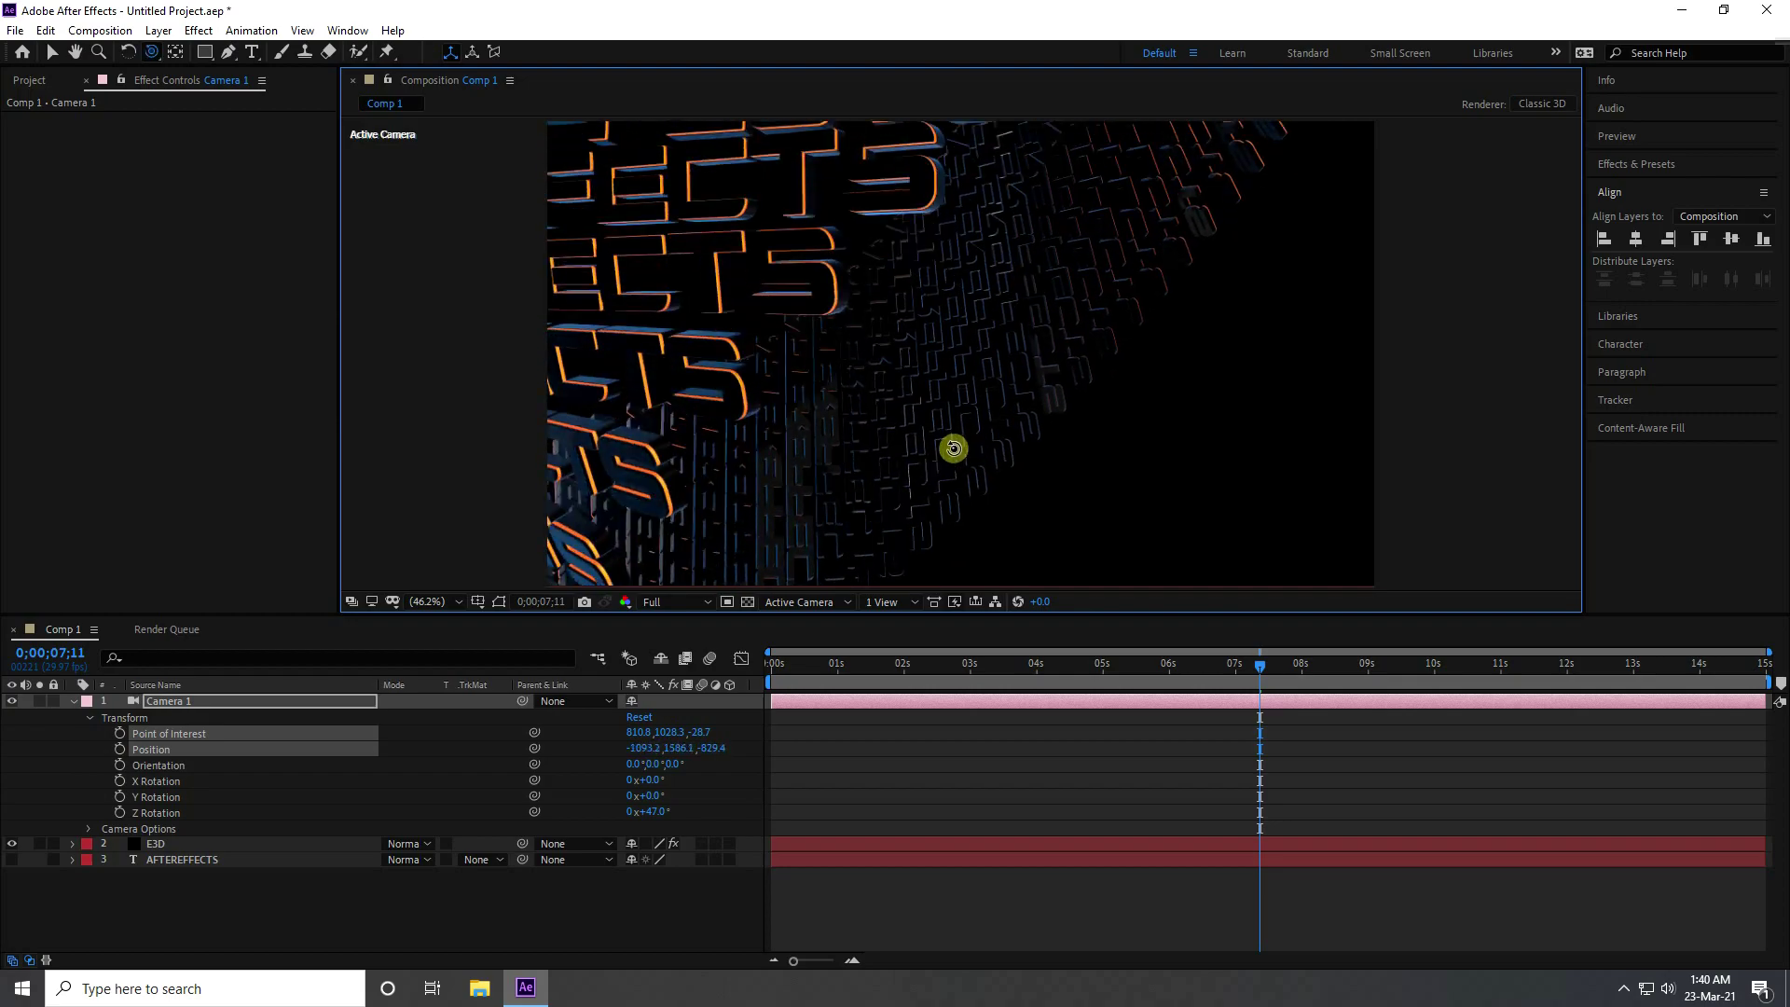
pyautogui.press('c')
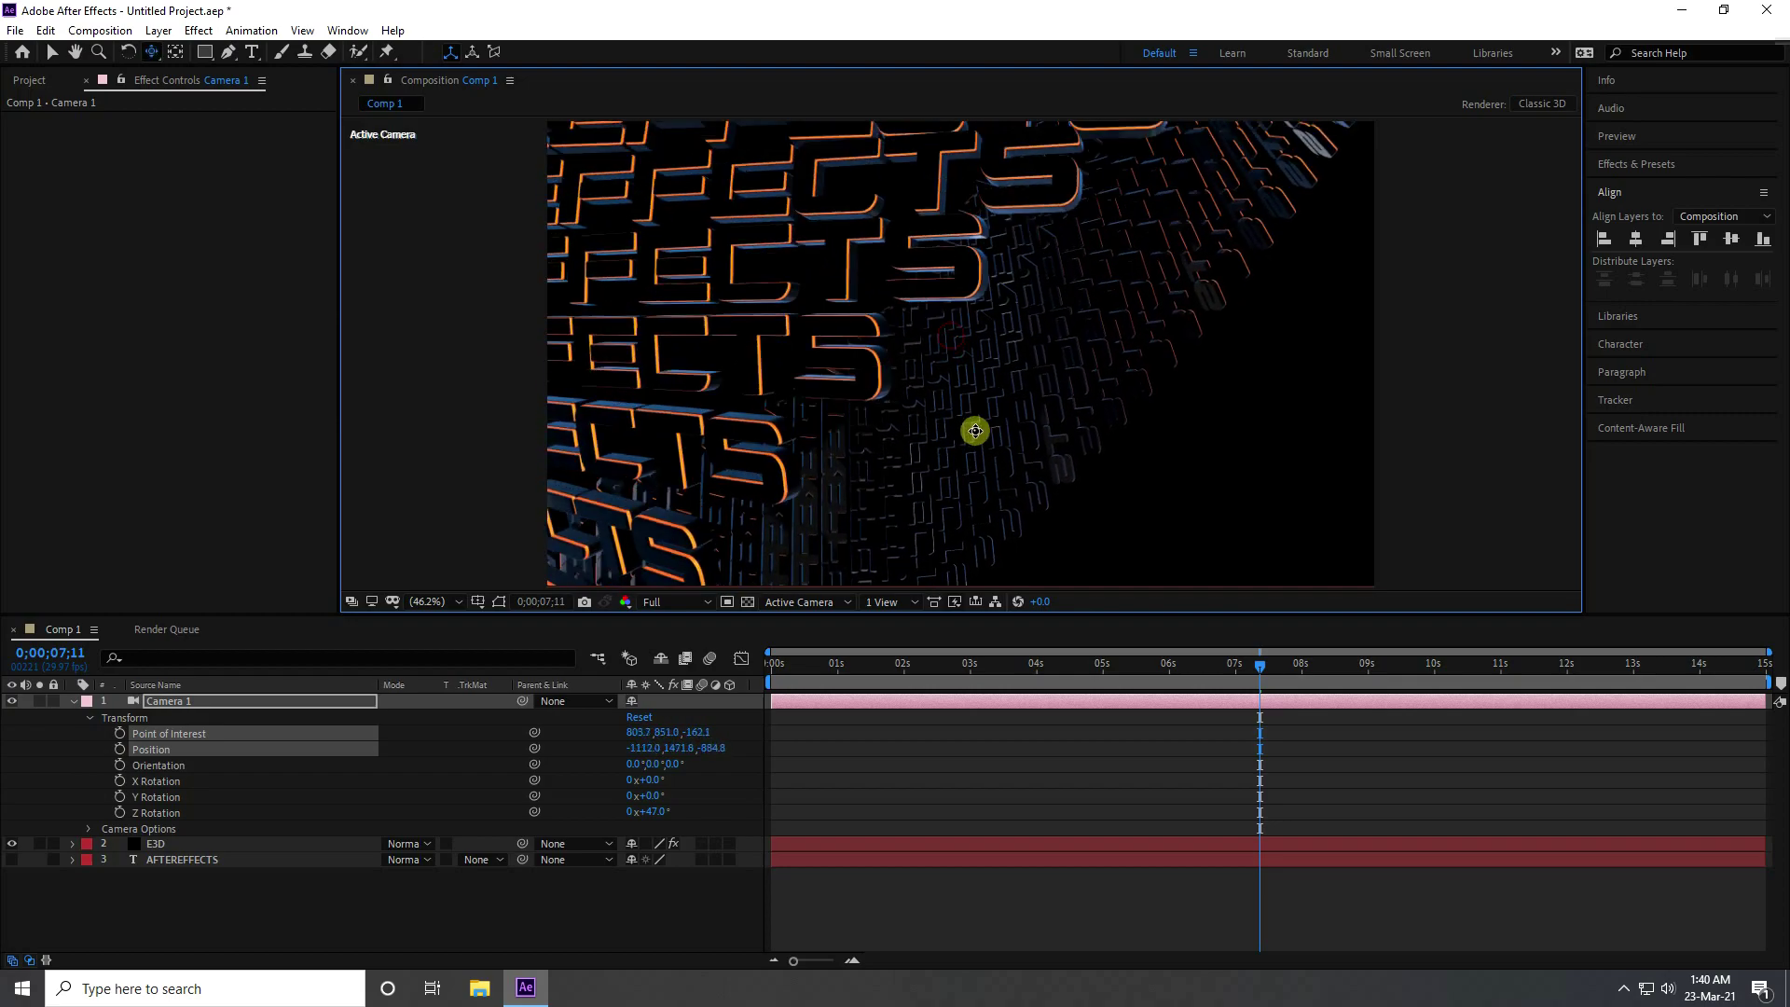
pyautogui.press('c')
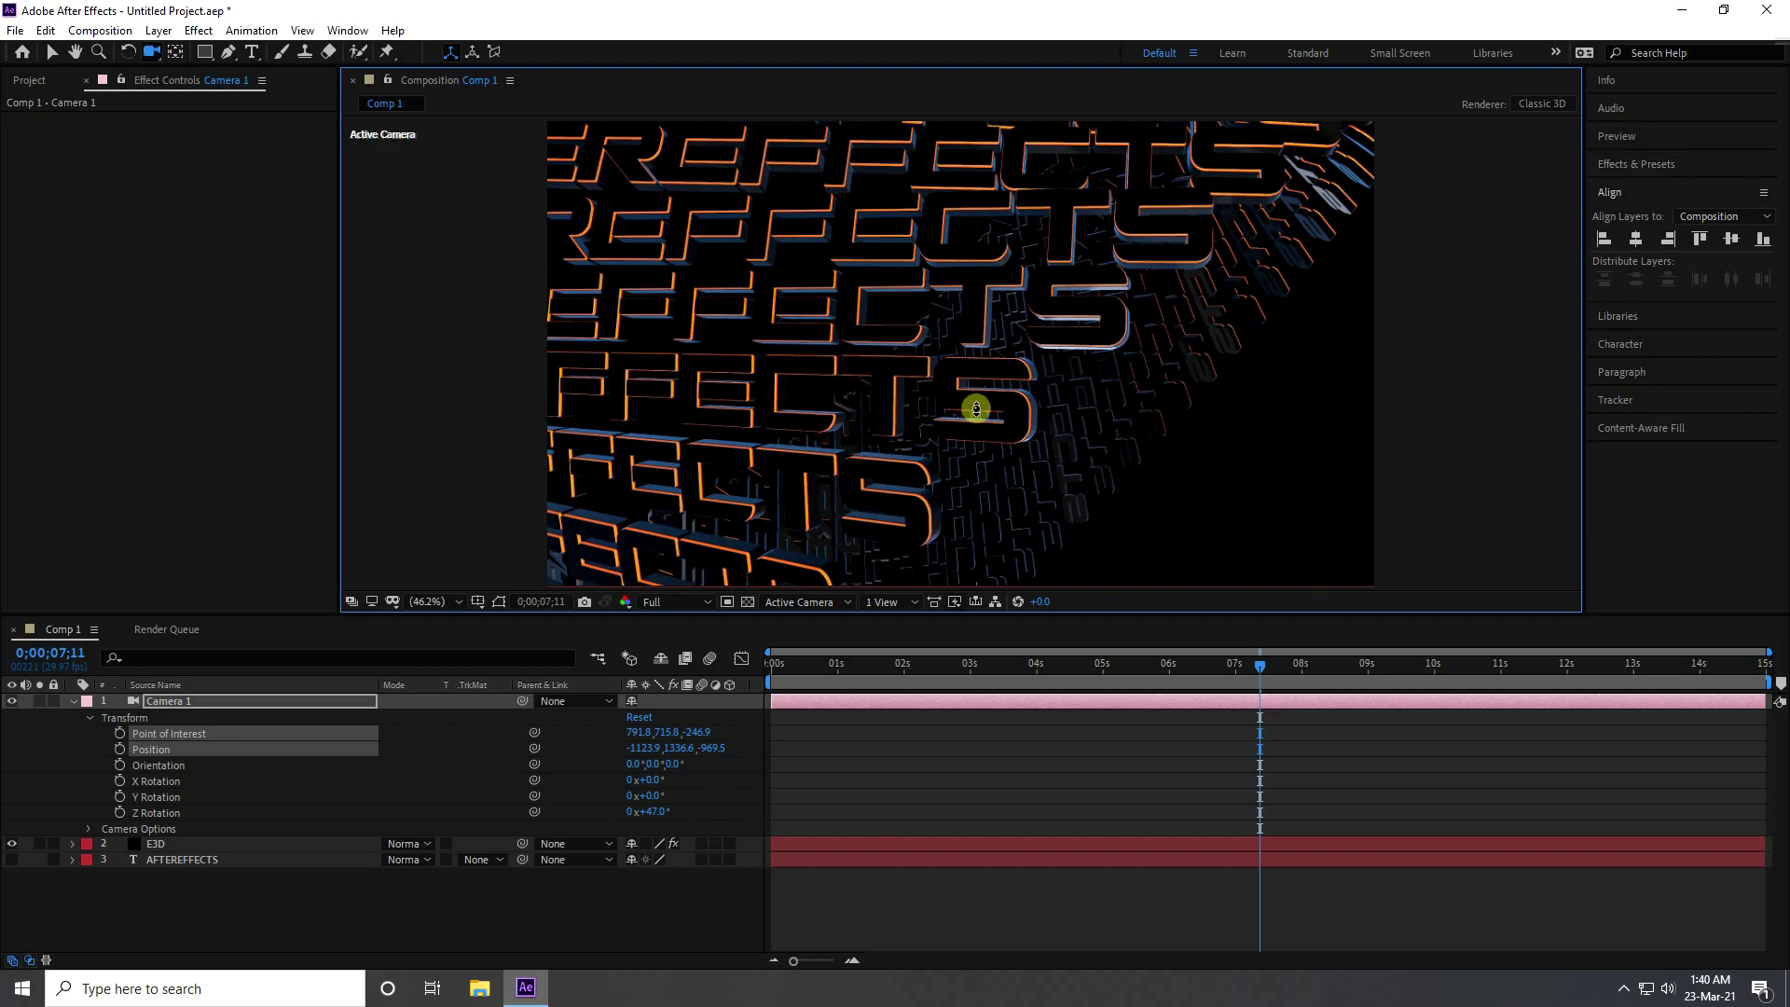
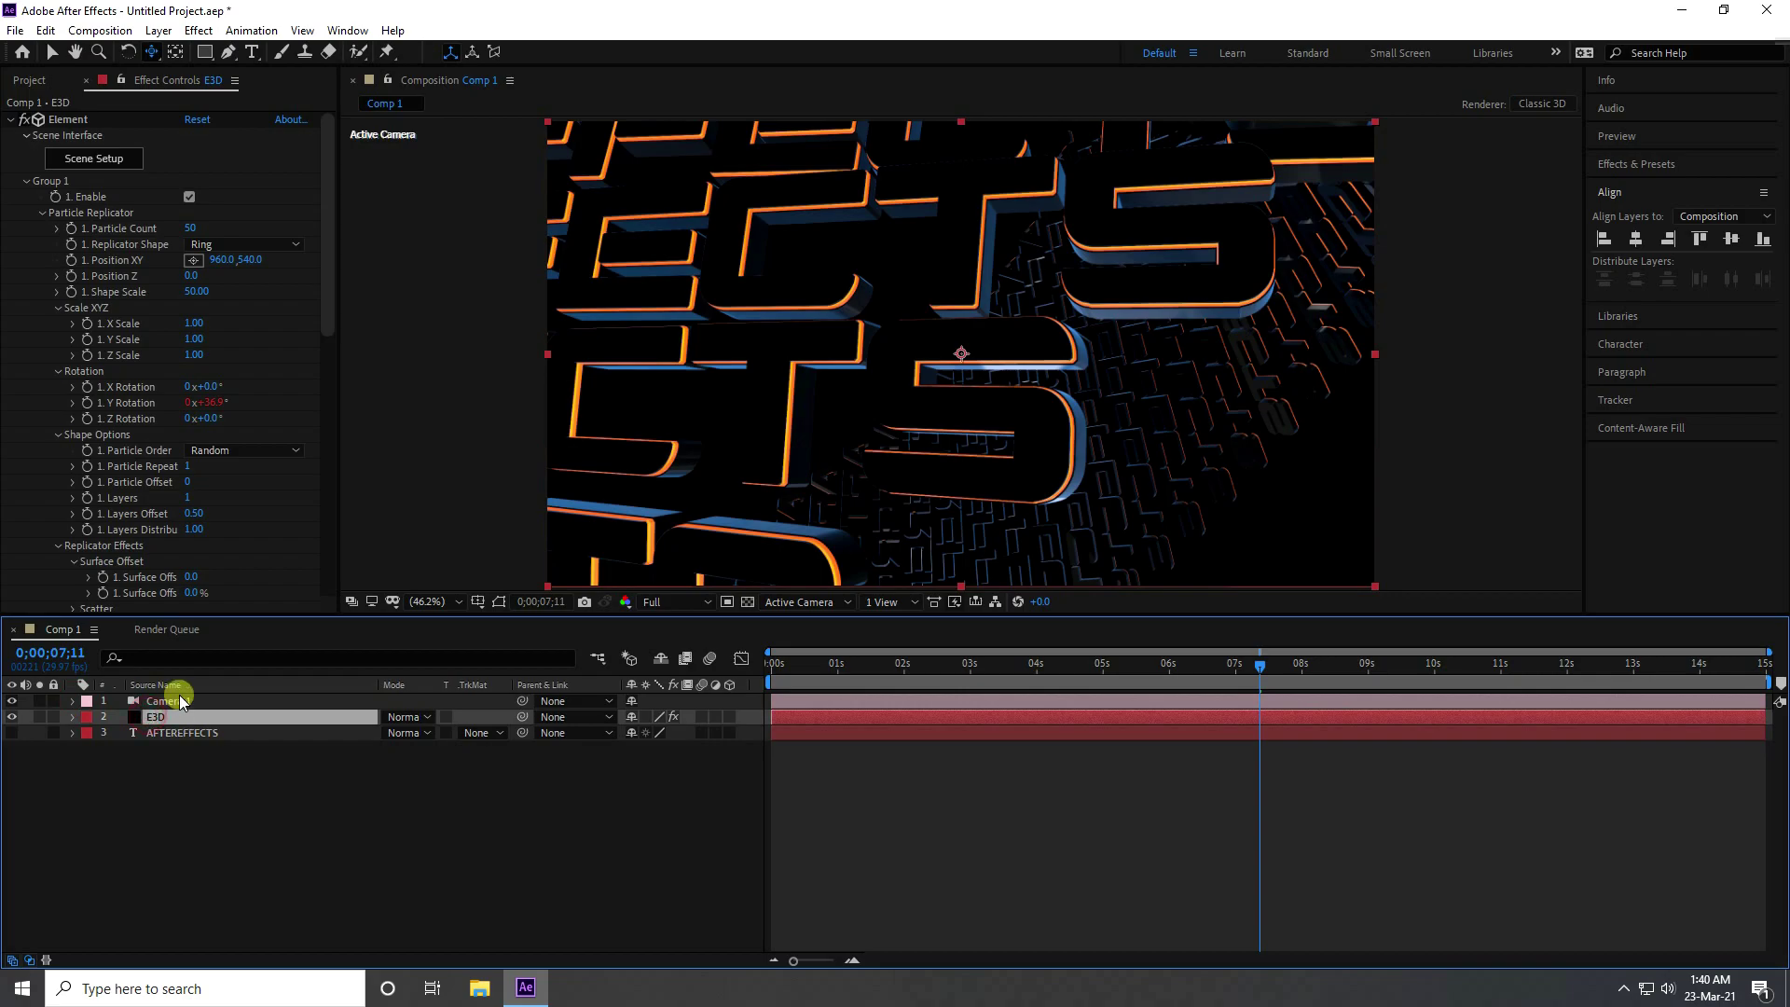
# Add the Aqua lighting preset in the Element render settings of the E3D layer
pyautogui.click(25, 183)
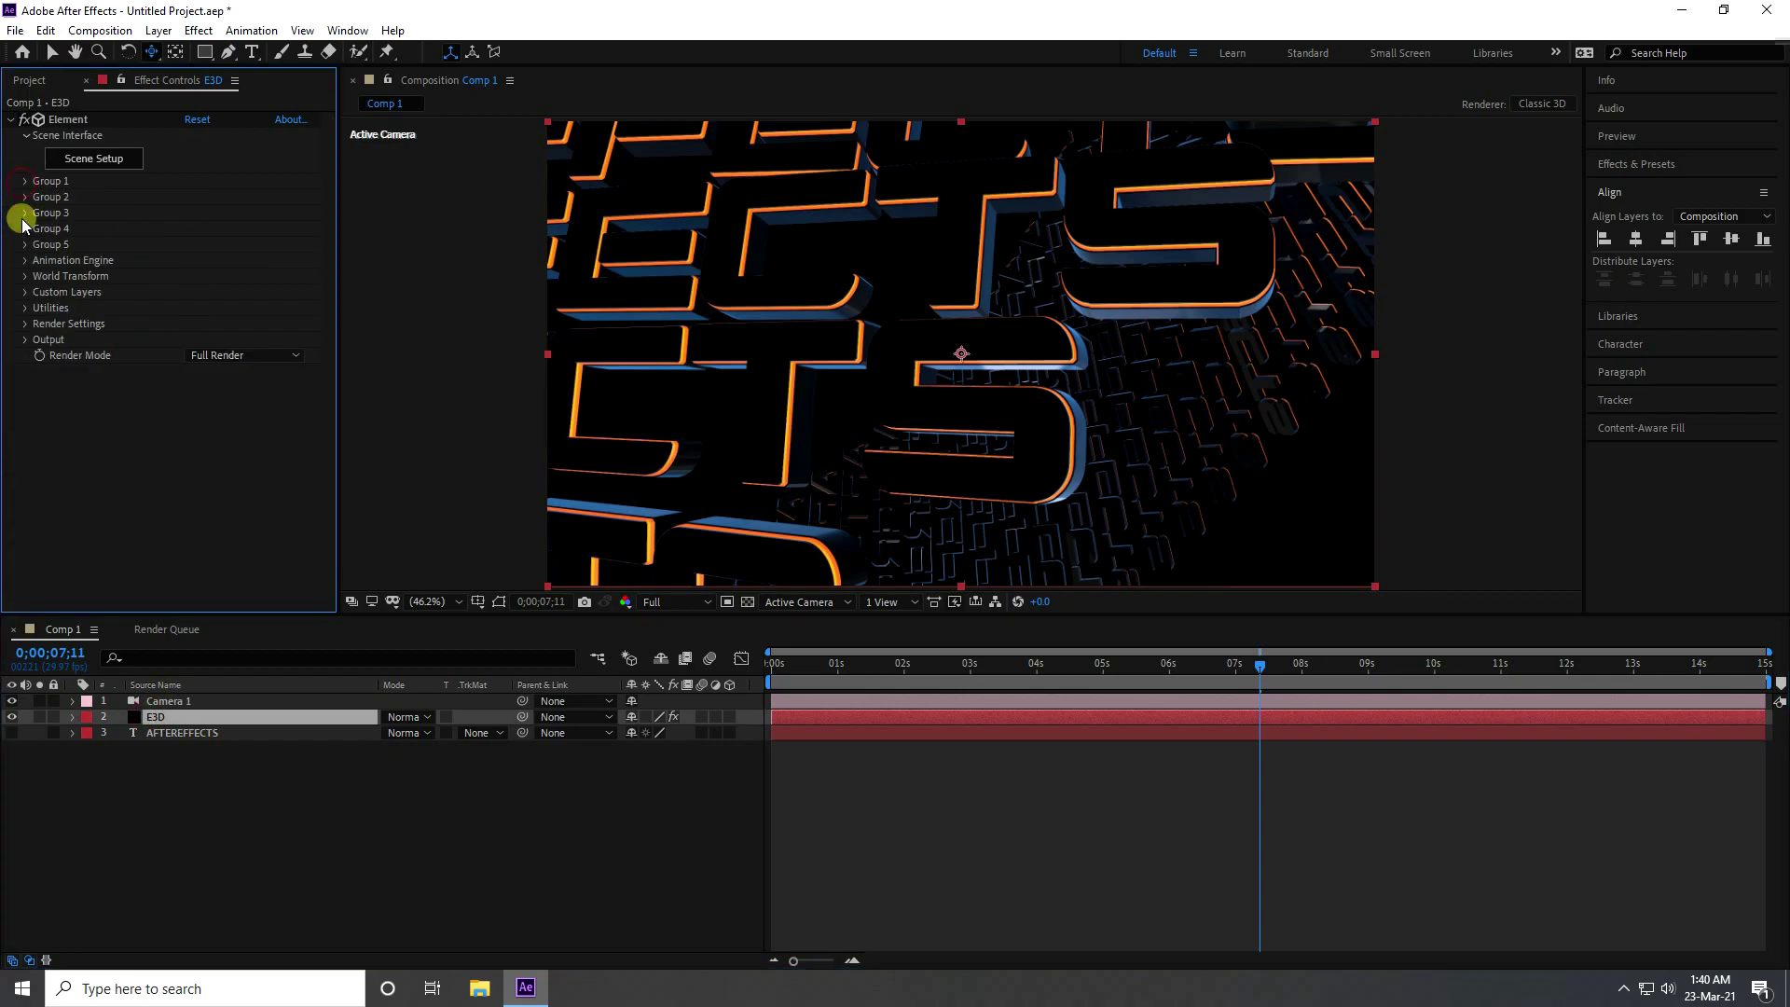
pyautogui.click(25, 323)
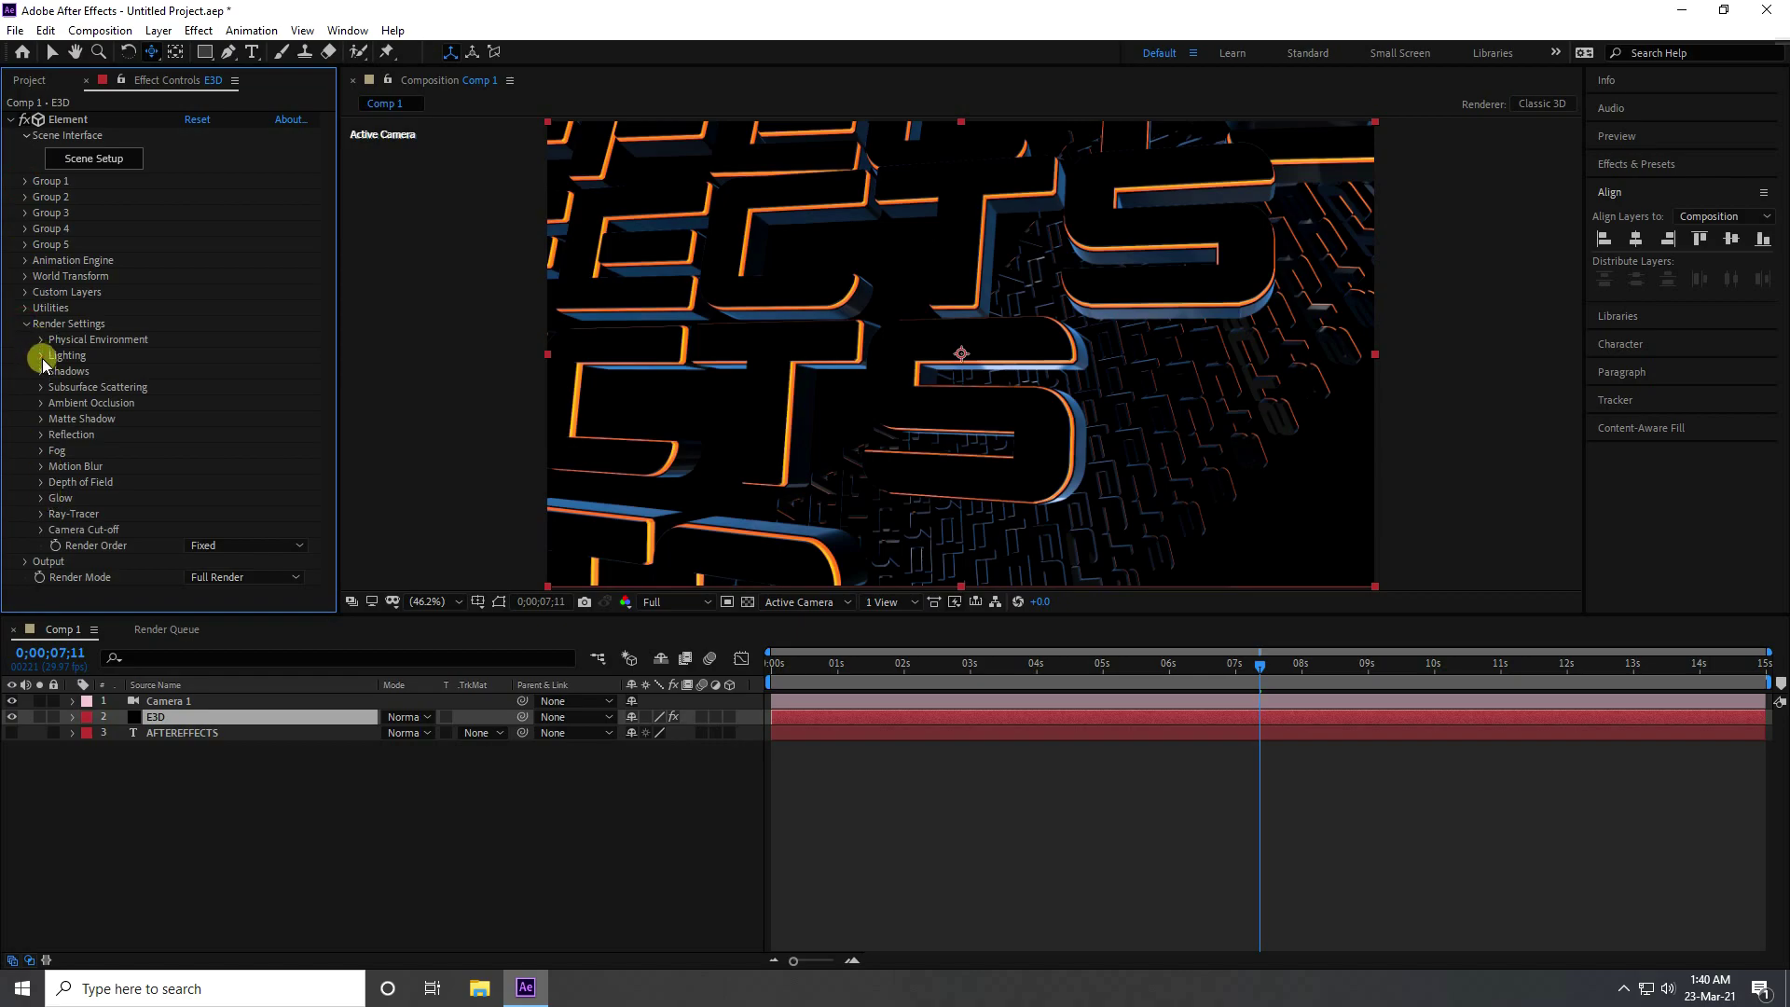
pyautogui.click(42, 358)
pyautogui.click(248, 403)
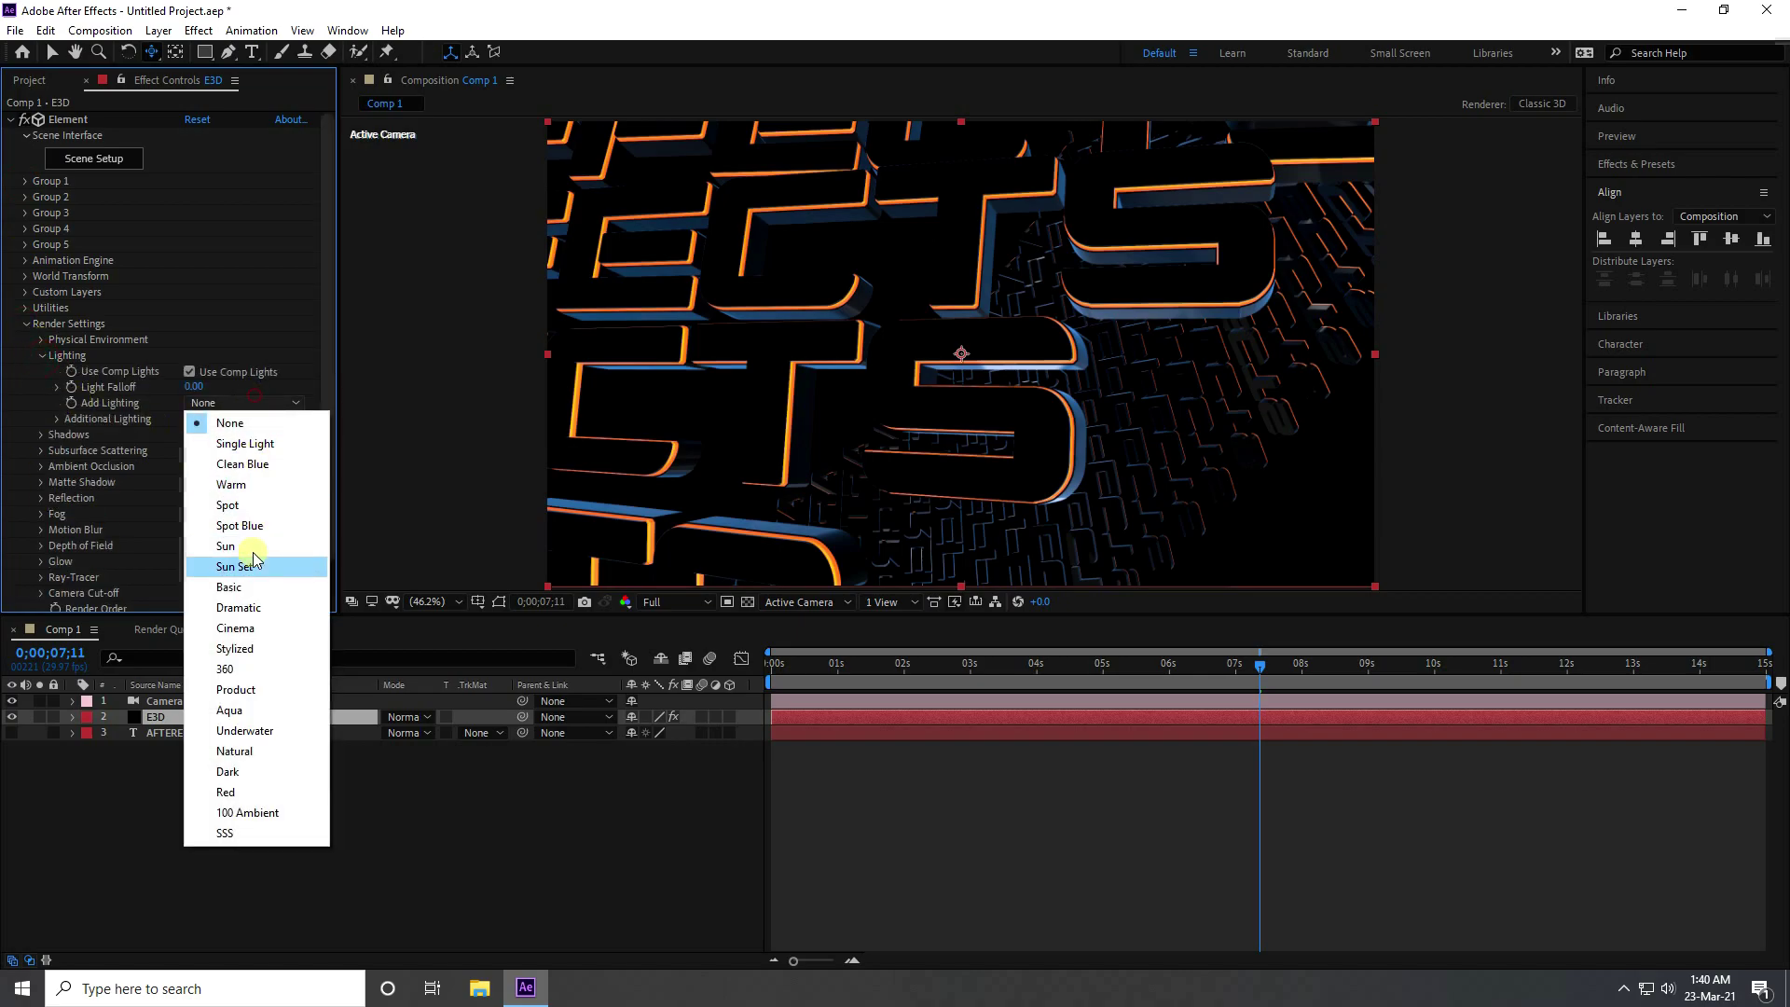
pyautogui.click(239, 716)
pyautogui.click(42, 356)
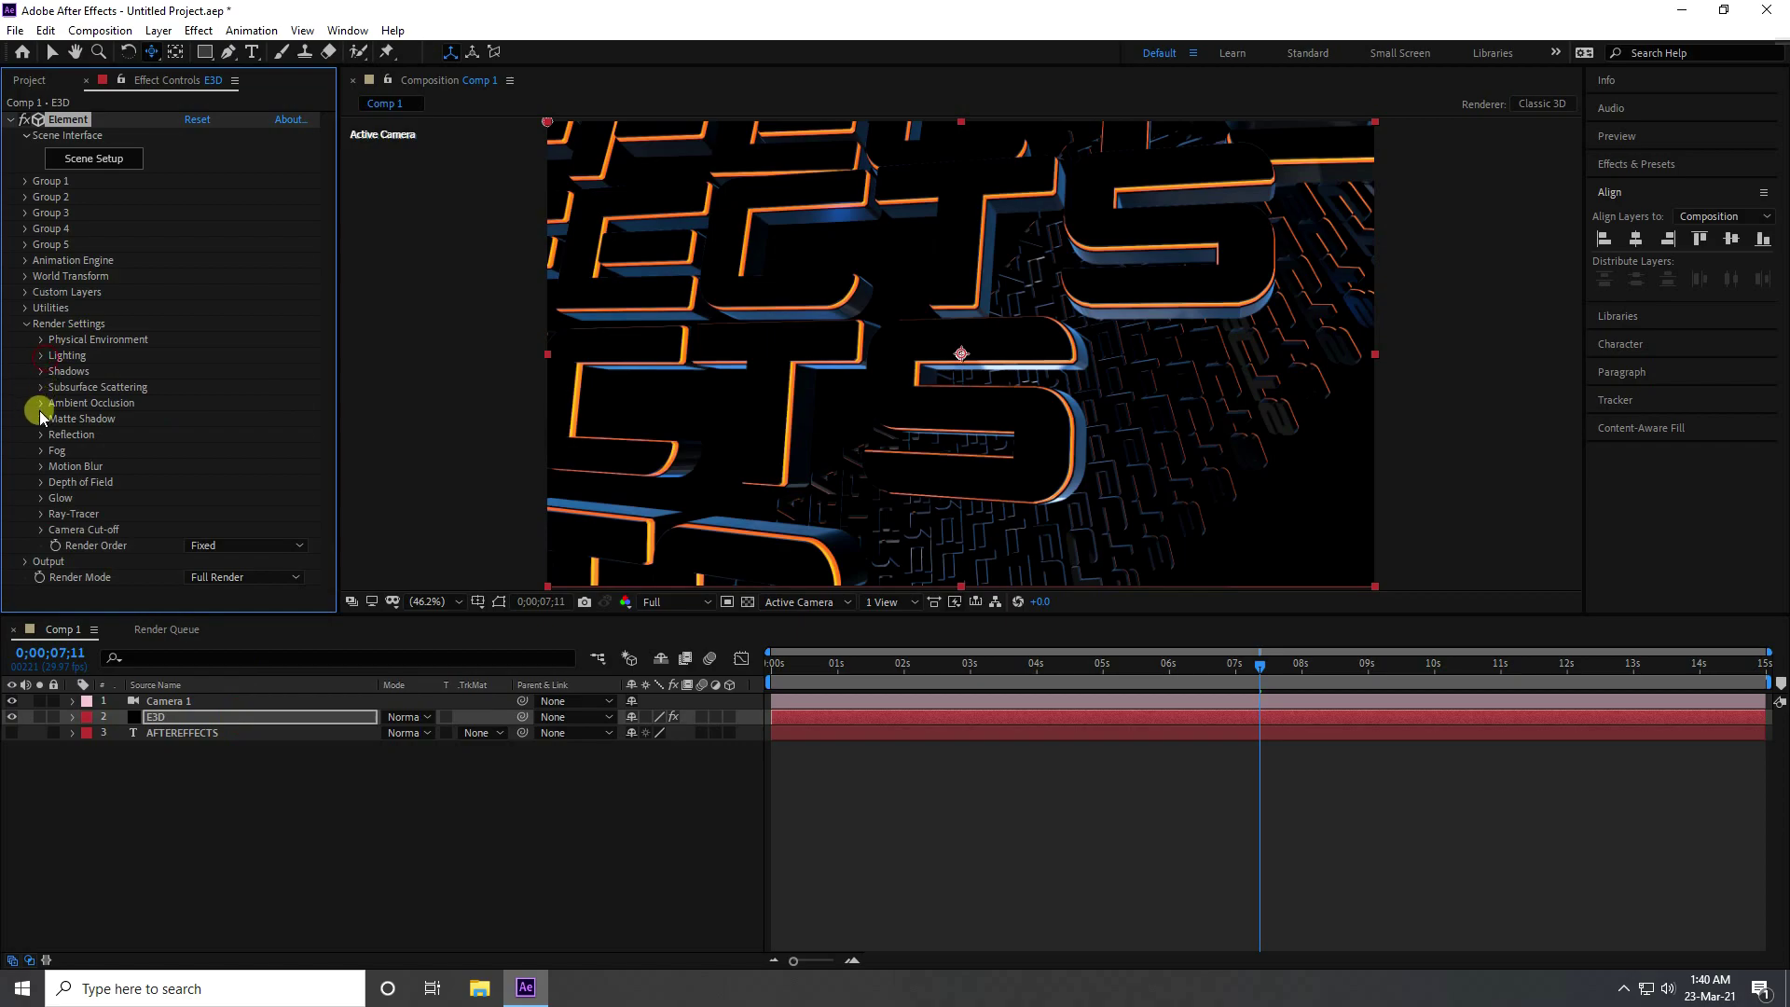
# Enable ambient occlusion with the High SSAO quality preset, SSAO intensity 5 and SSAO radius 2
pyautogui.click(41, 403)
pyautogui.click(190, 383)
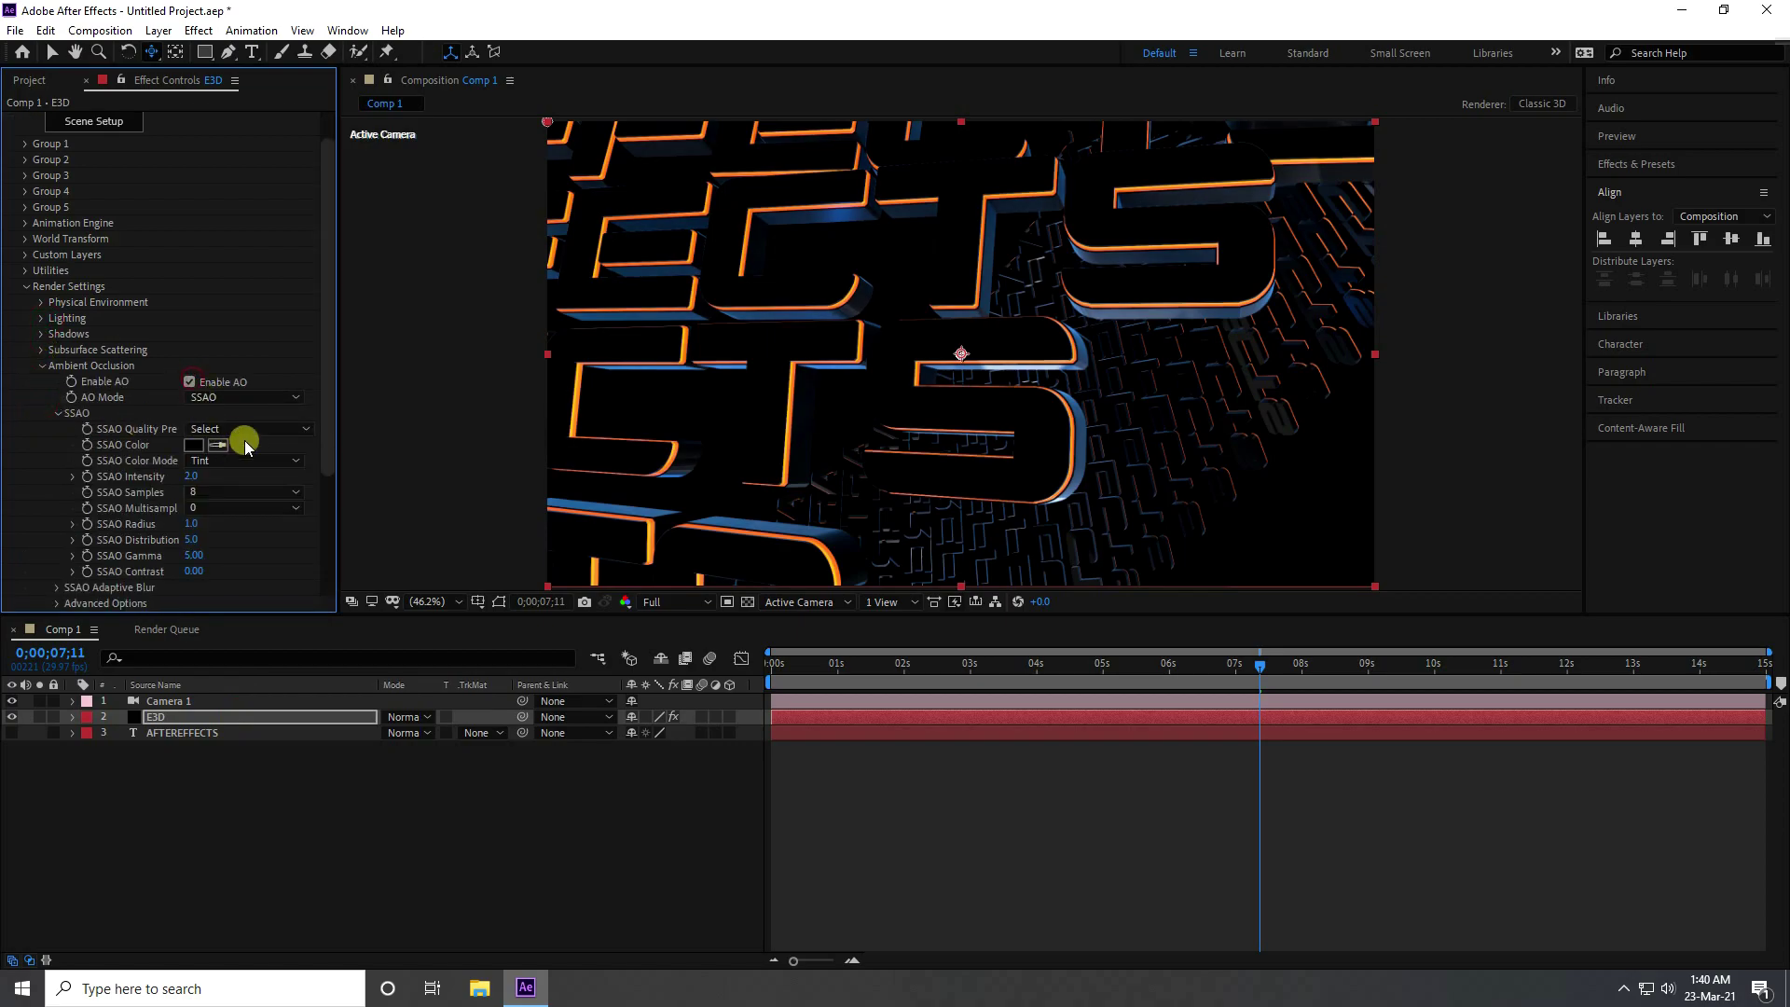
pyautogui.click(226, 429)
pyautogui.click(244, 511)
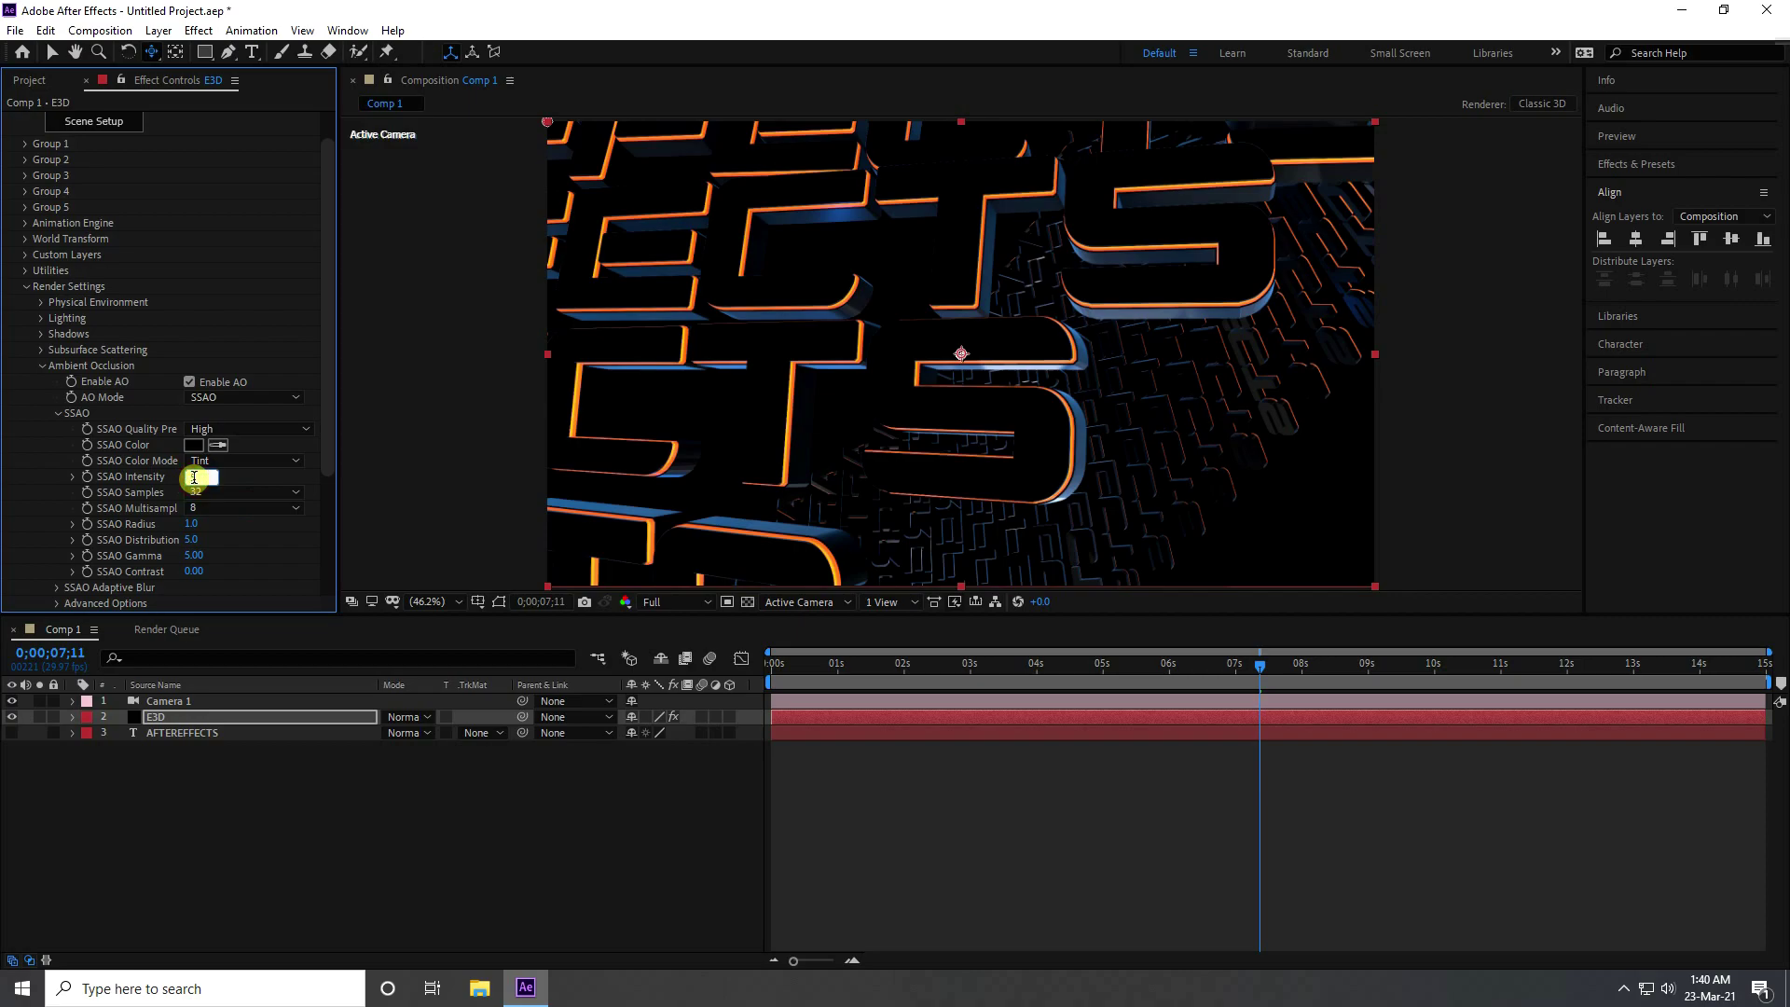
pyautogui.write('5')
pyautogui.press('Return')
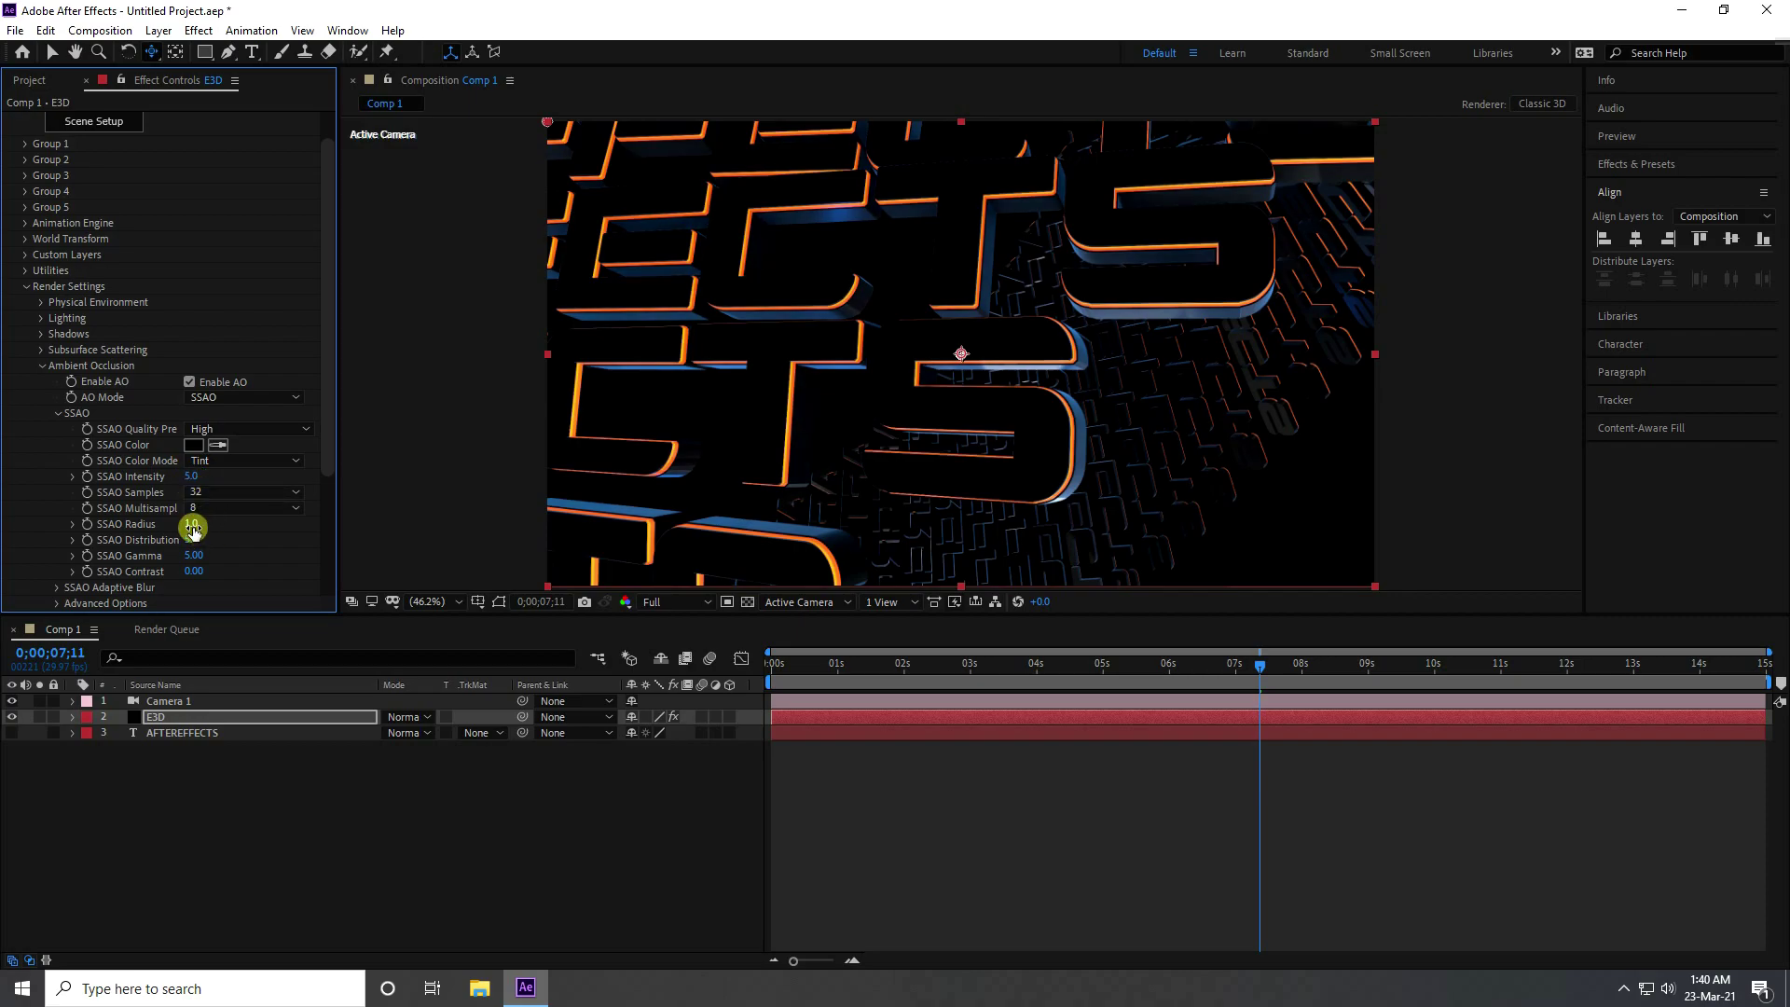
pyautogui.write('2')
pyautogui.press('Return')
pyautogui.click(43, 366)
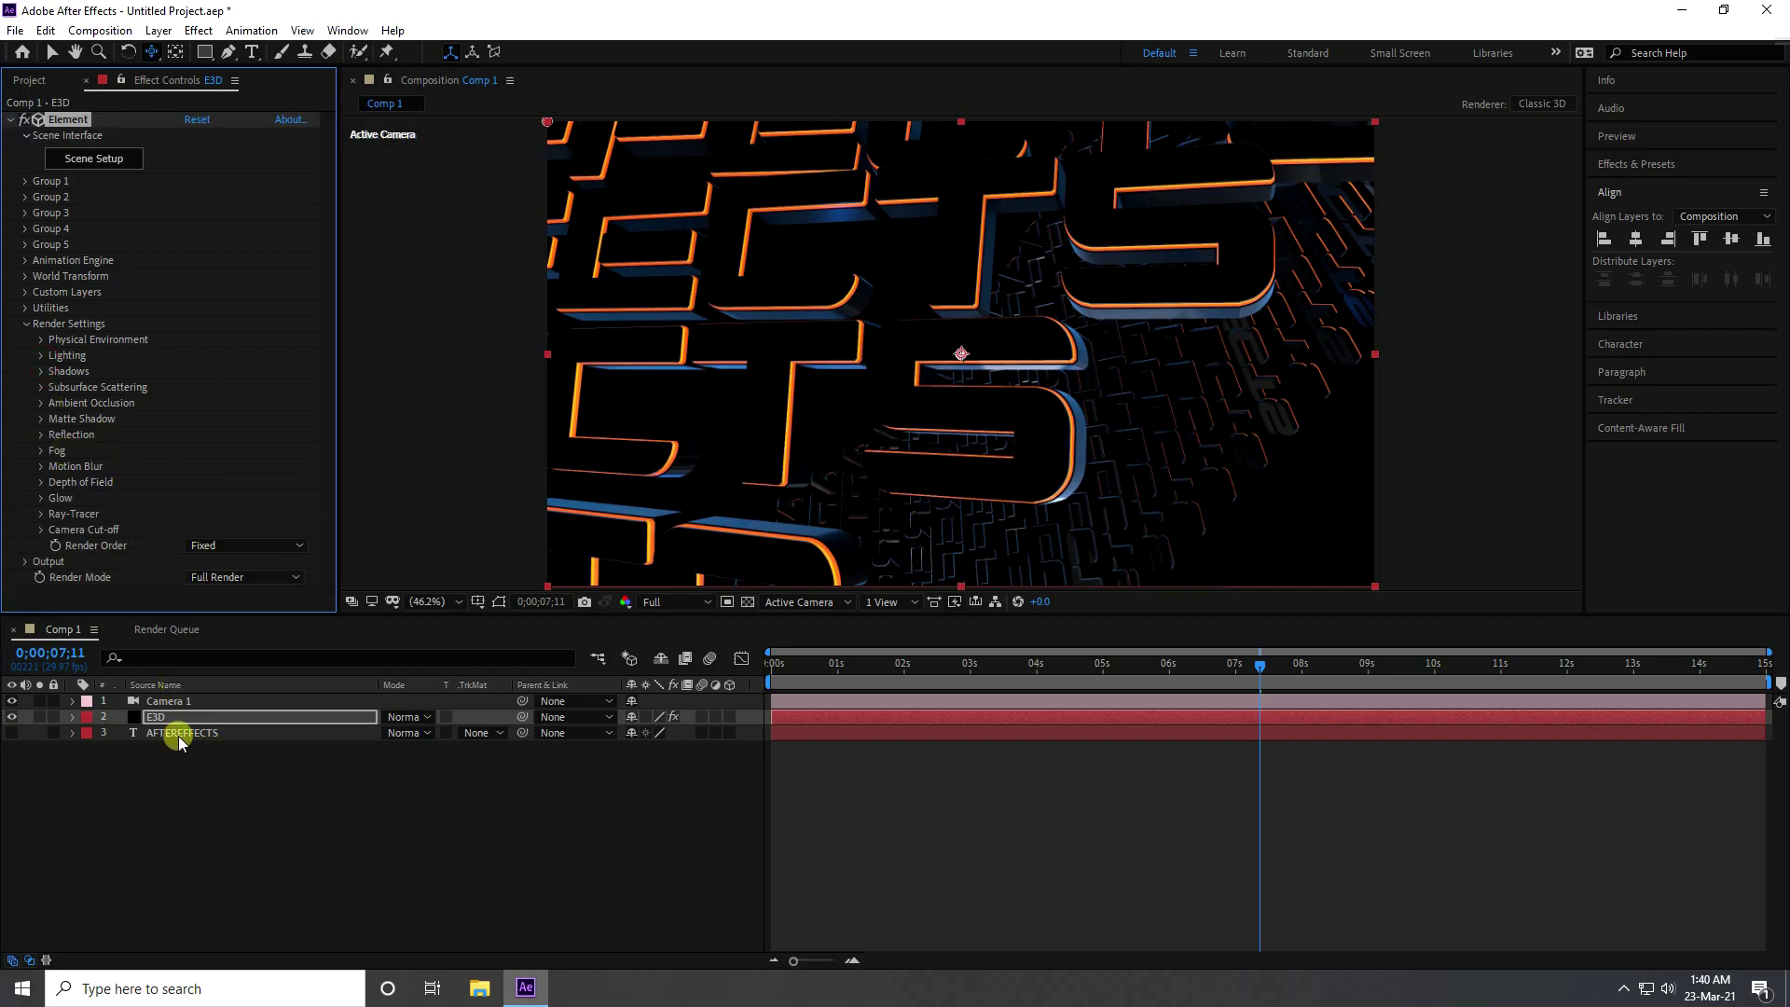
# Duplicate the E3D layer and collapse the copy's render settings
pyautogui.click(154, 718)
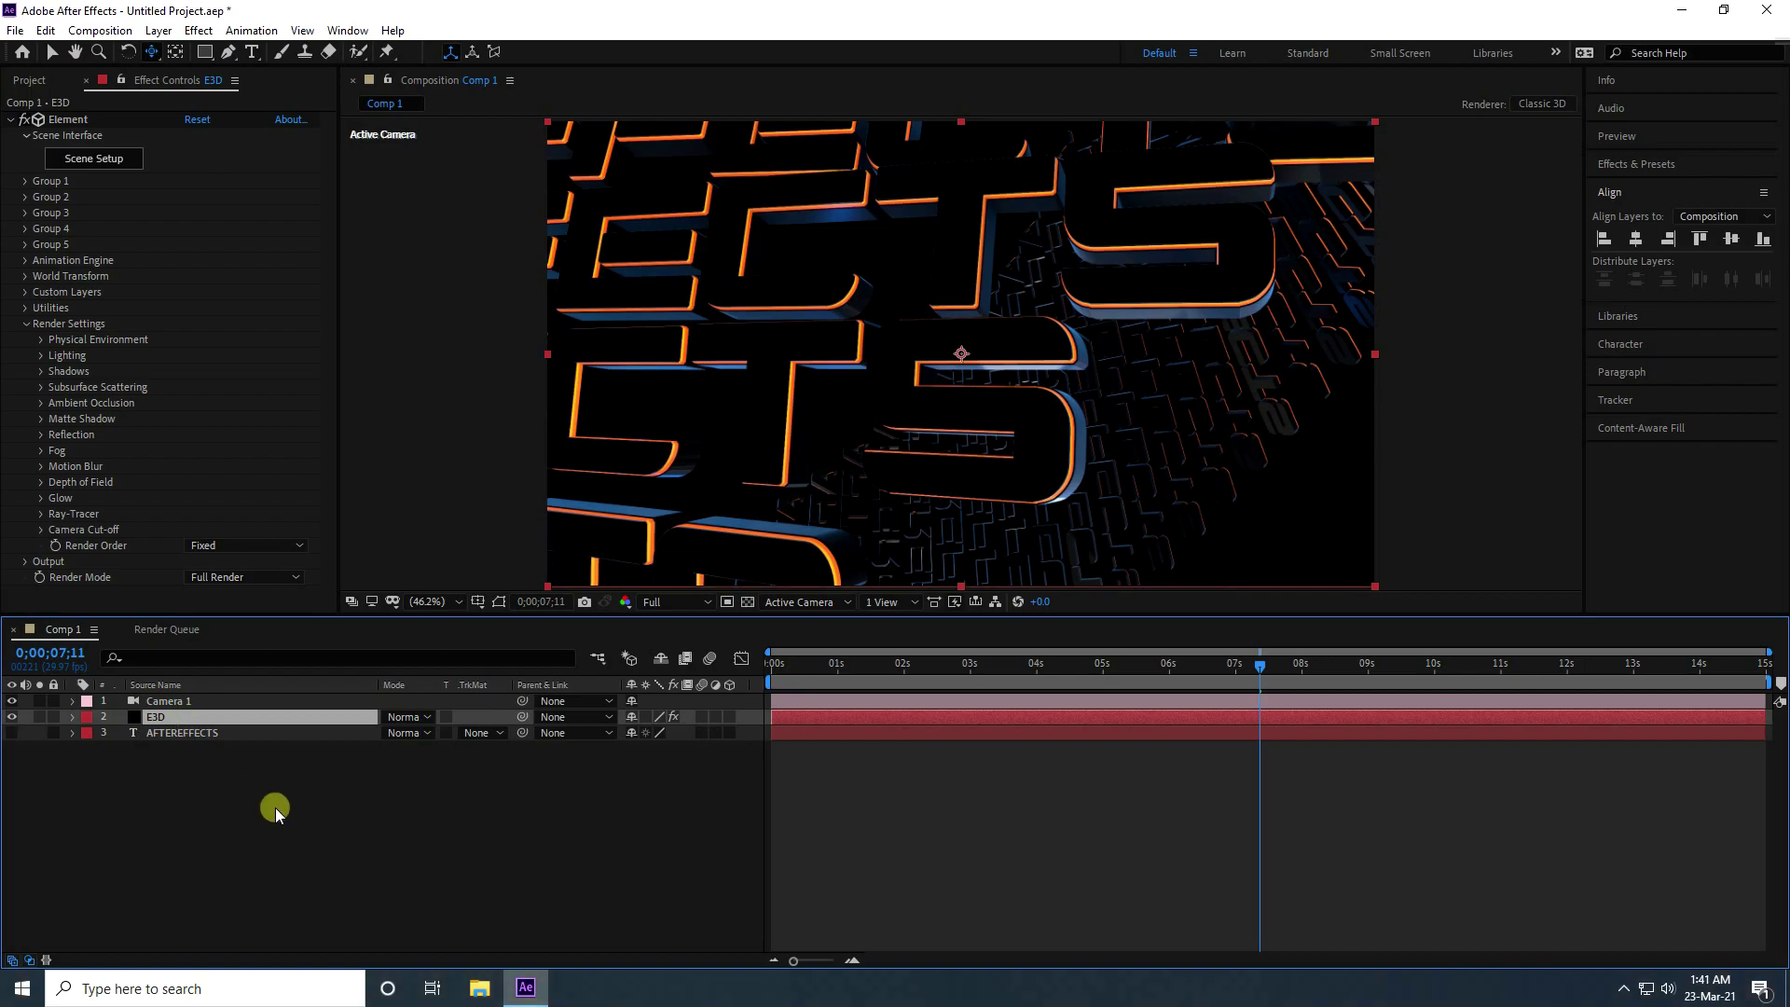
pyautogui.hotkey('ctrl', 'd')
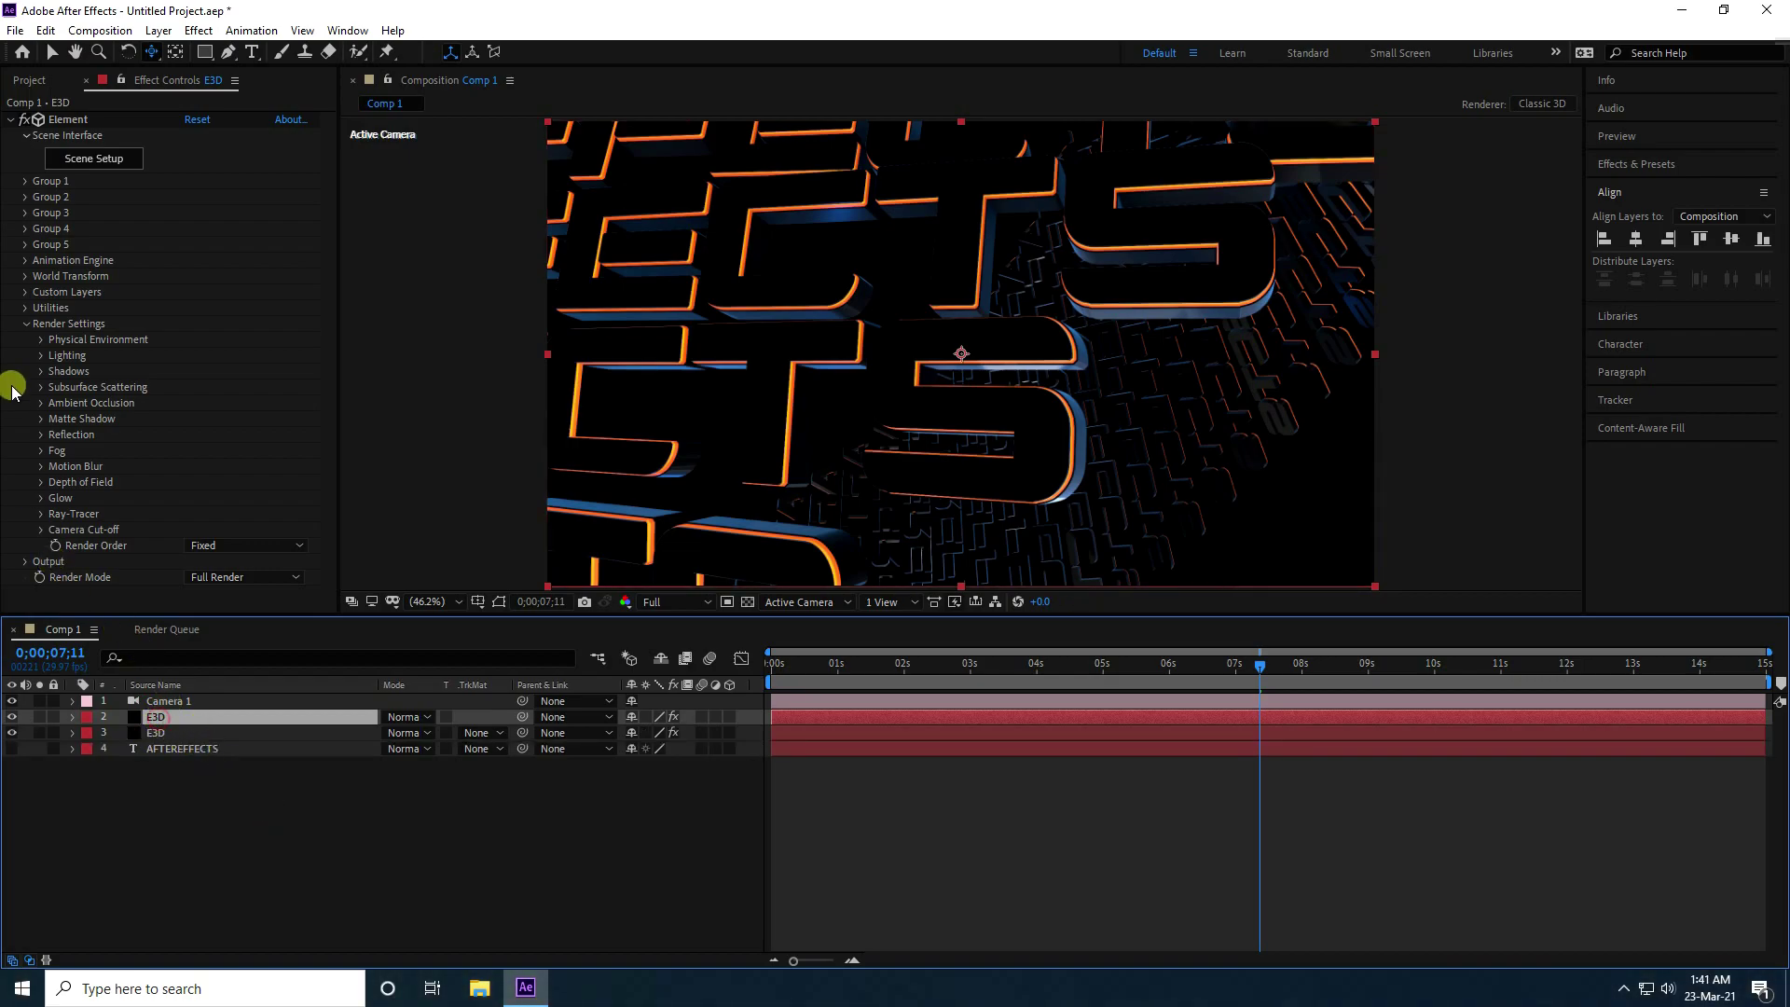
pyautogui.click(26, 323)
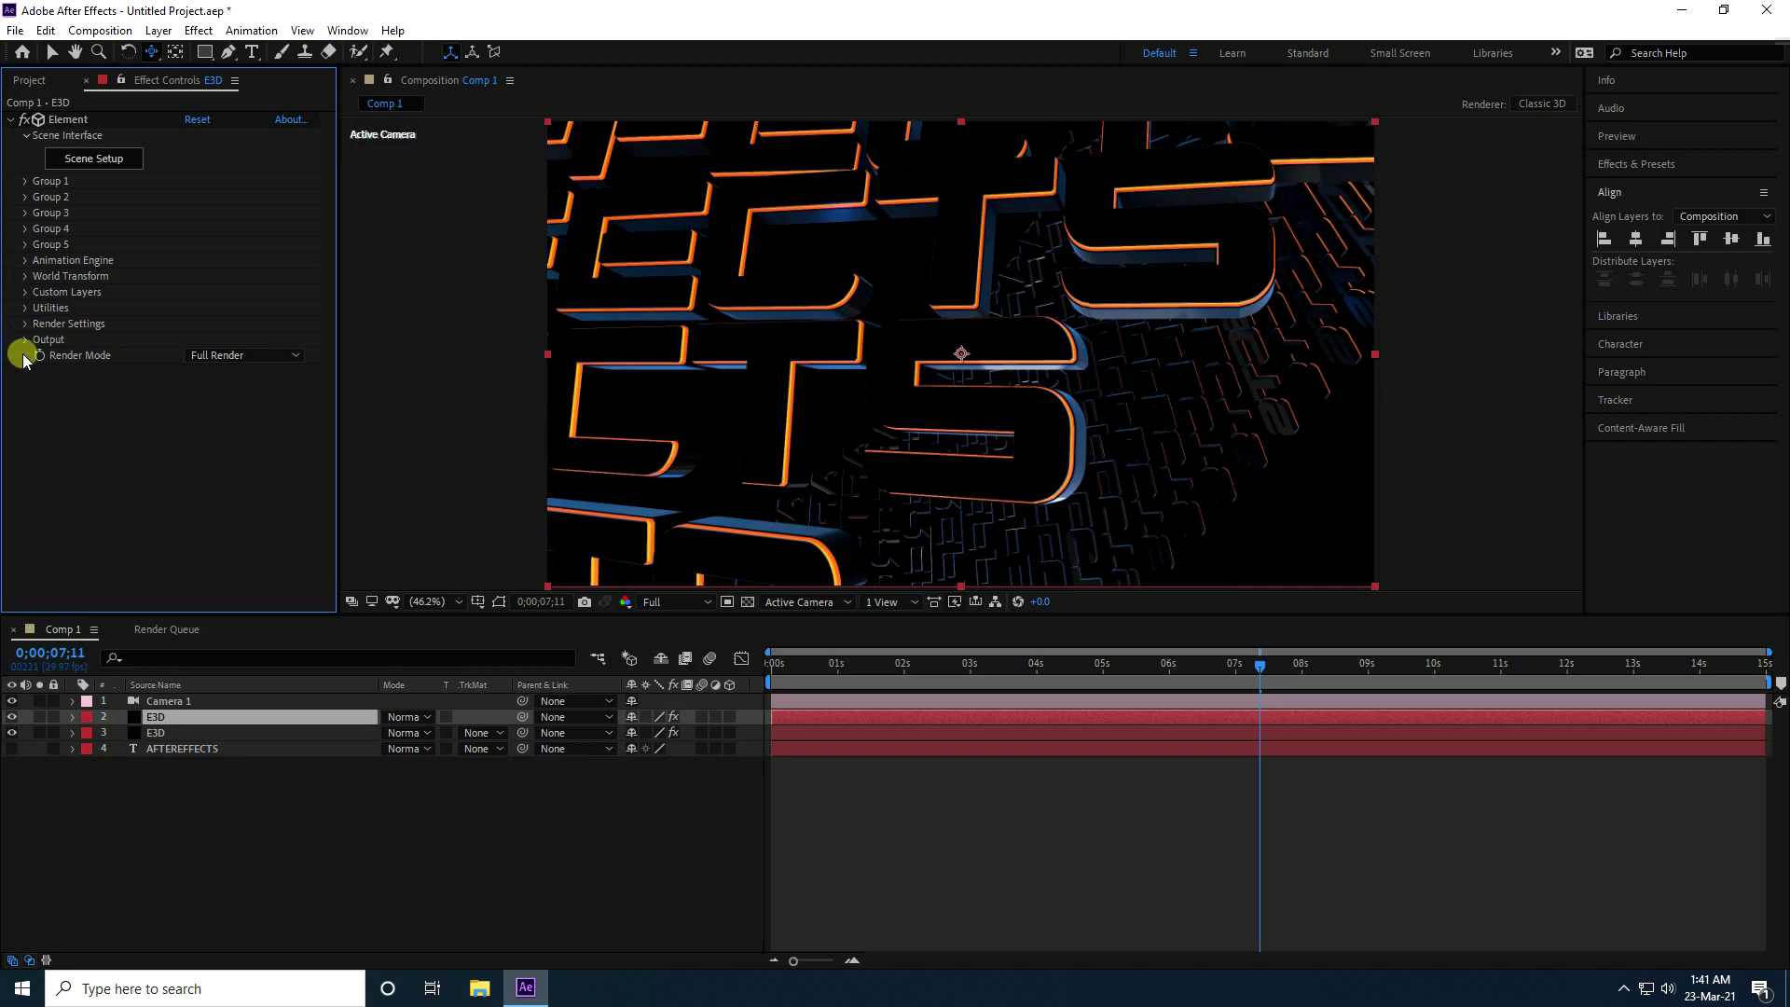
# Rename the duplicated E3D layer as E3D 2
pyautogui.click(176, 703)
pyautogui.click(159, 715)
pyautogui.rightClick(154, 719)
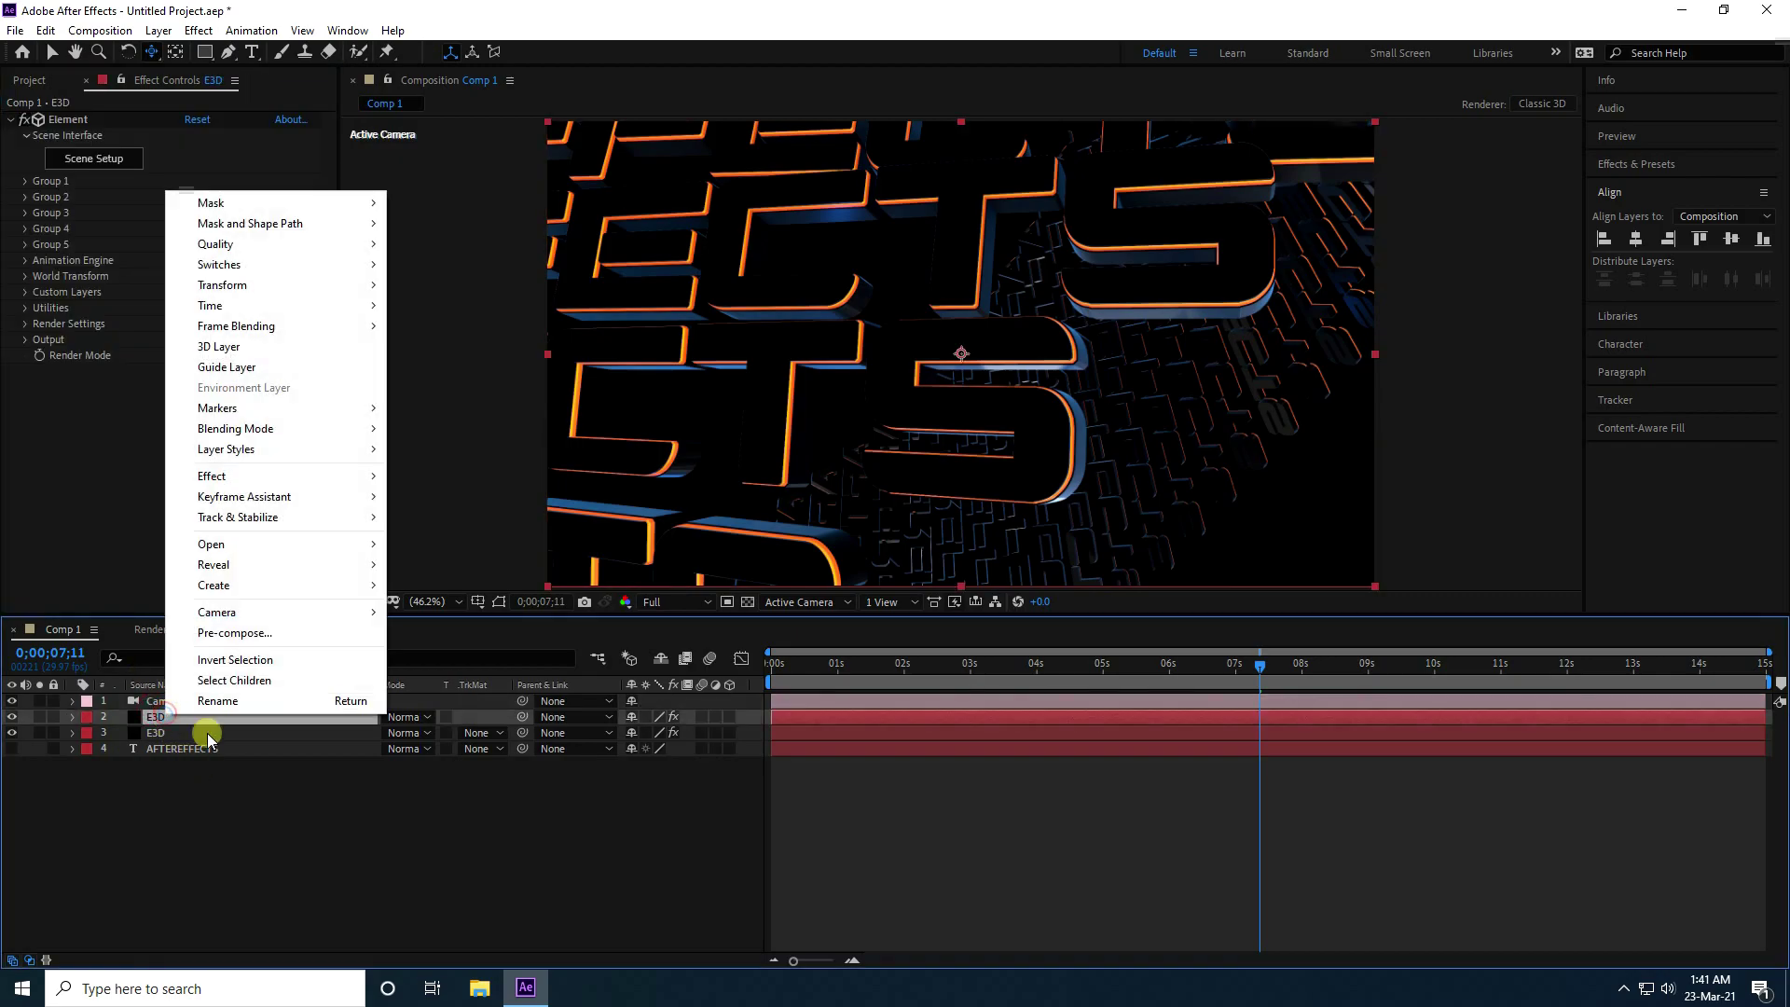
pyautogui.click(217, 701)
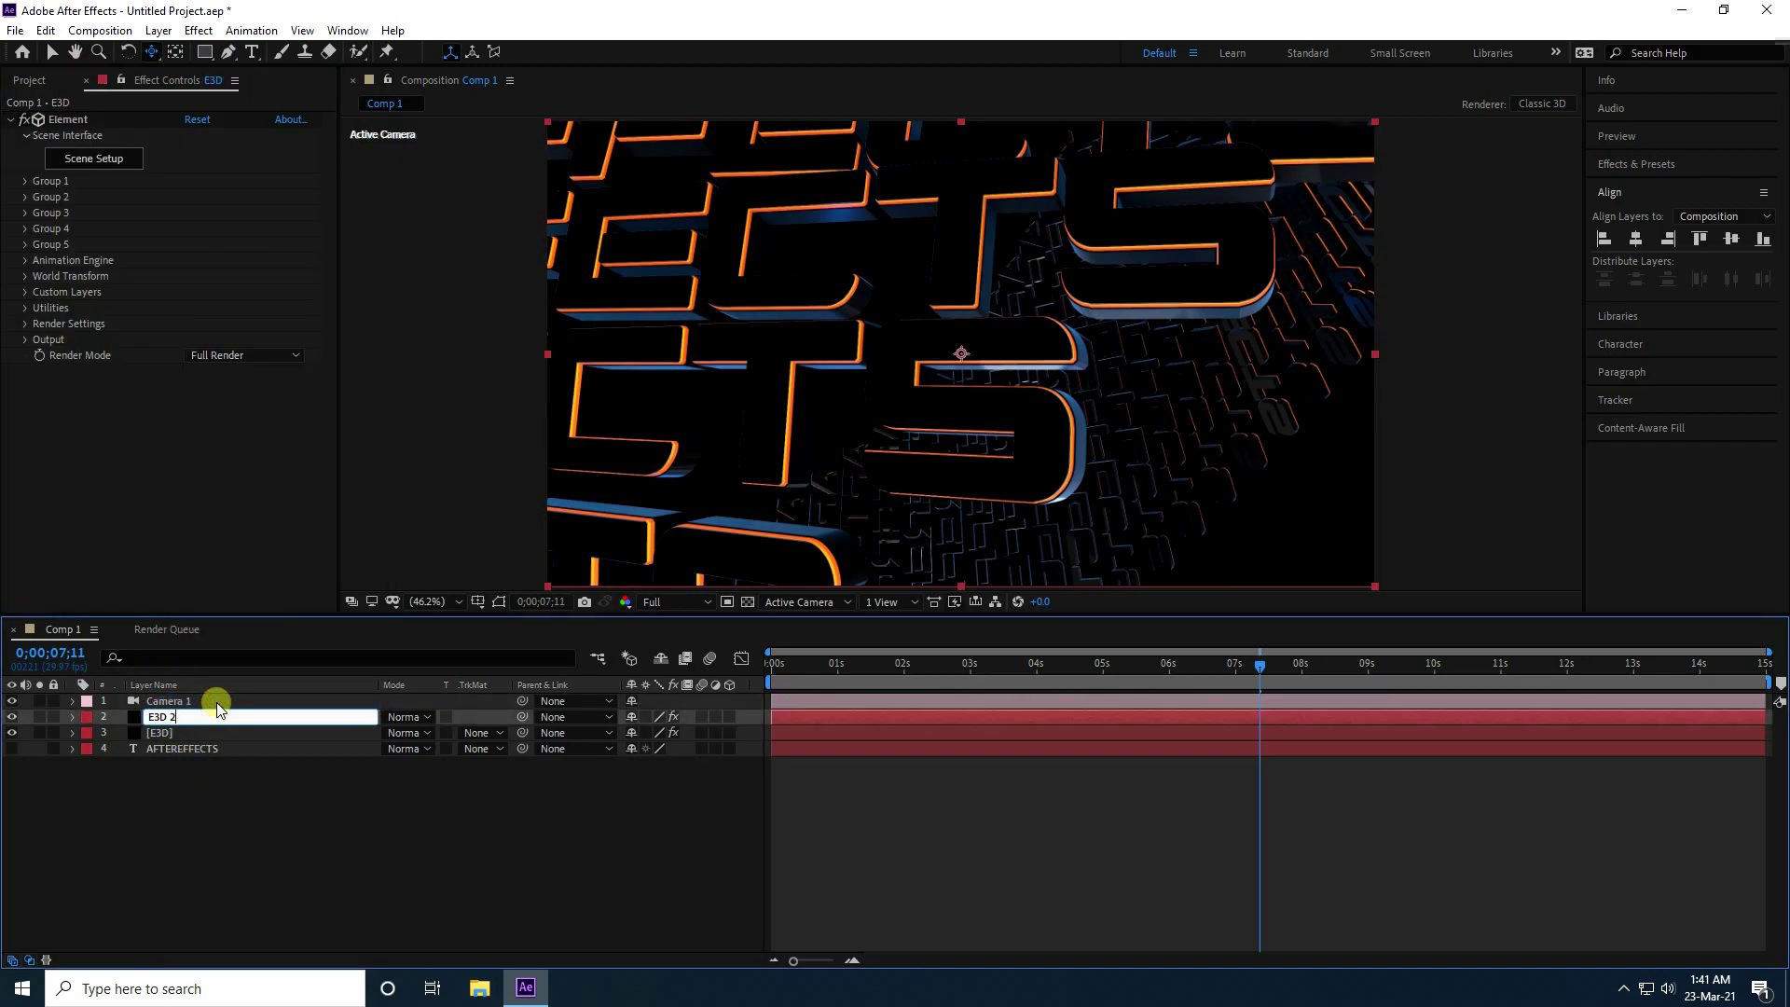
pyautogui.write('E3D 2')
pyautogui.press('Return')
# Set the Element output of the E3D 2 layer to show only the Illumination pass
pyautogui.click(25, 340)
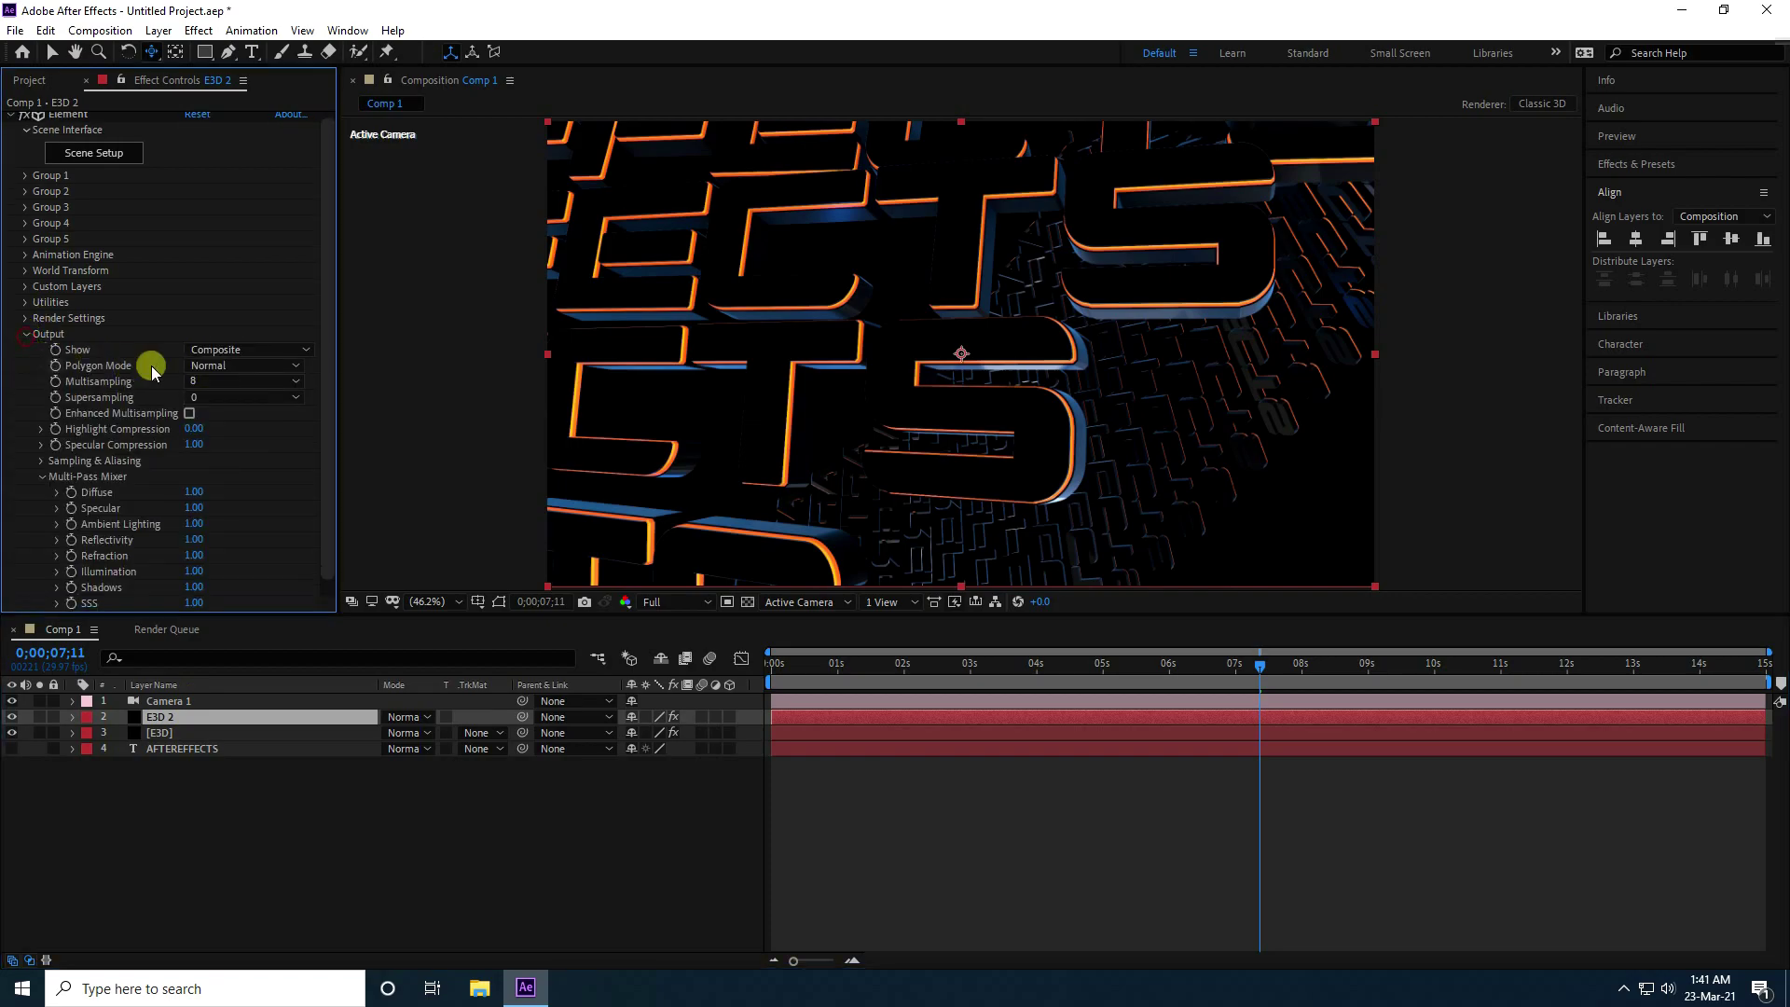
pyautogui.click(225, 351)
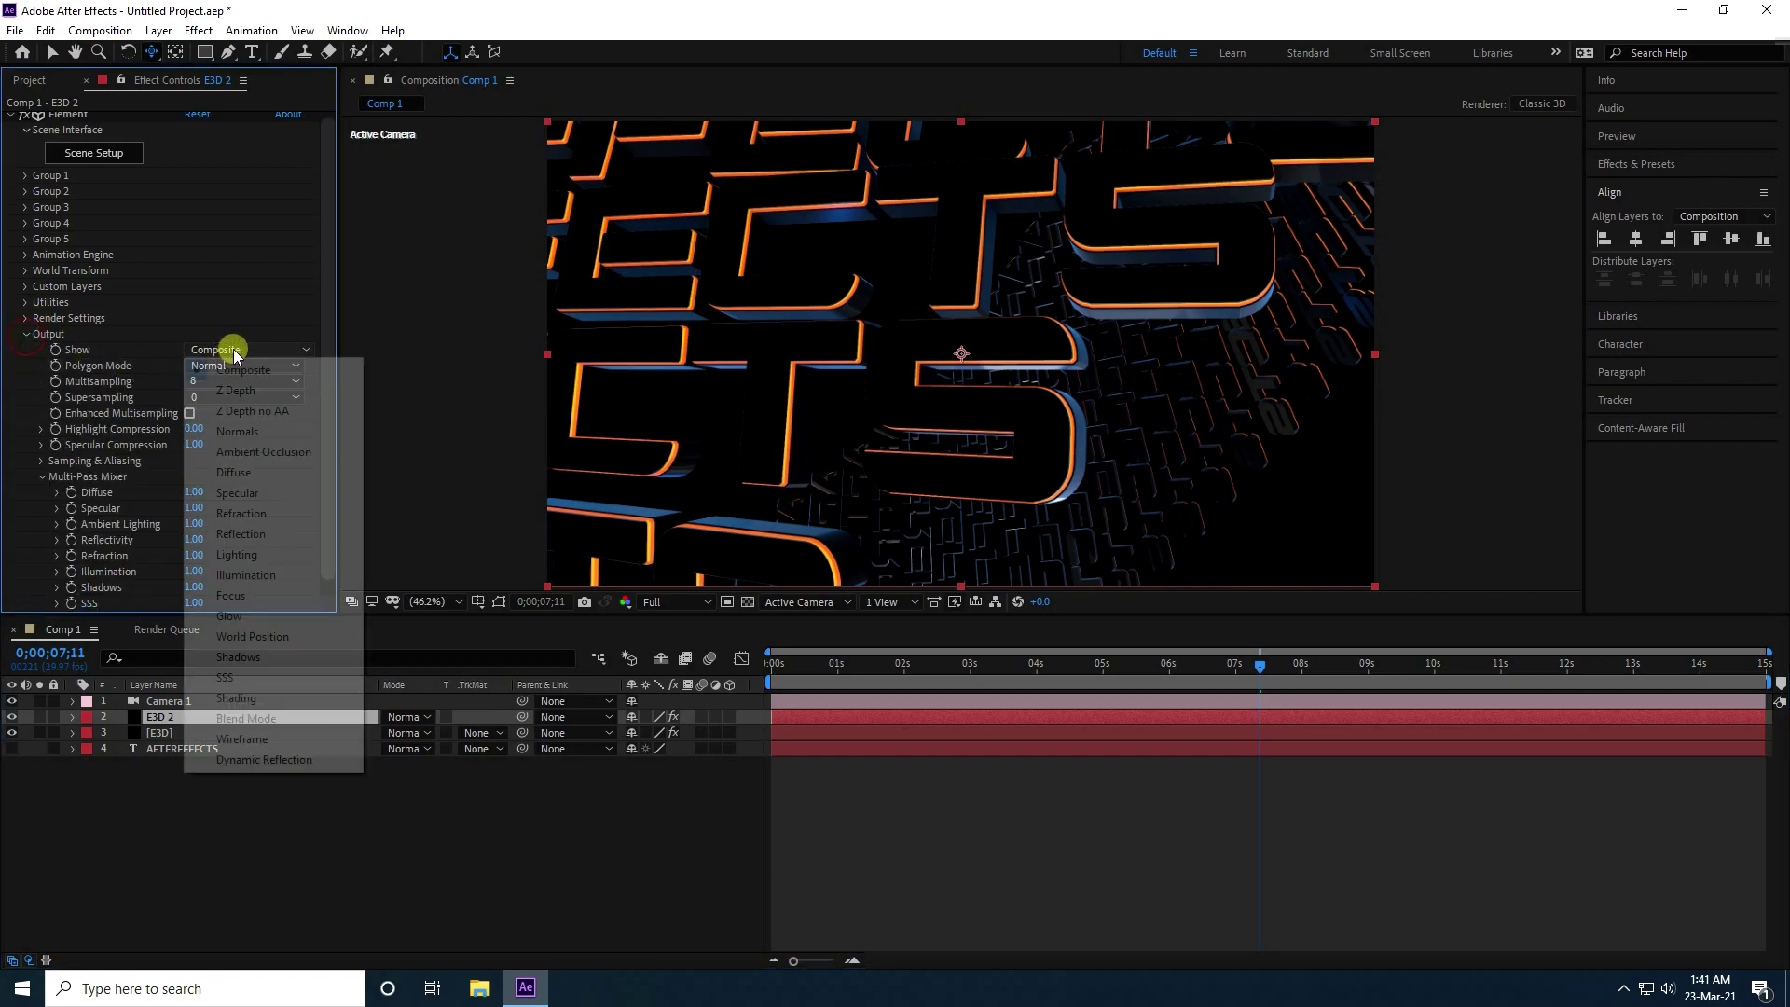
pyautogui.click(274, 575)
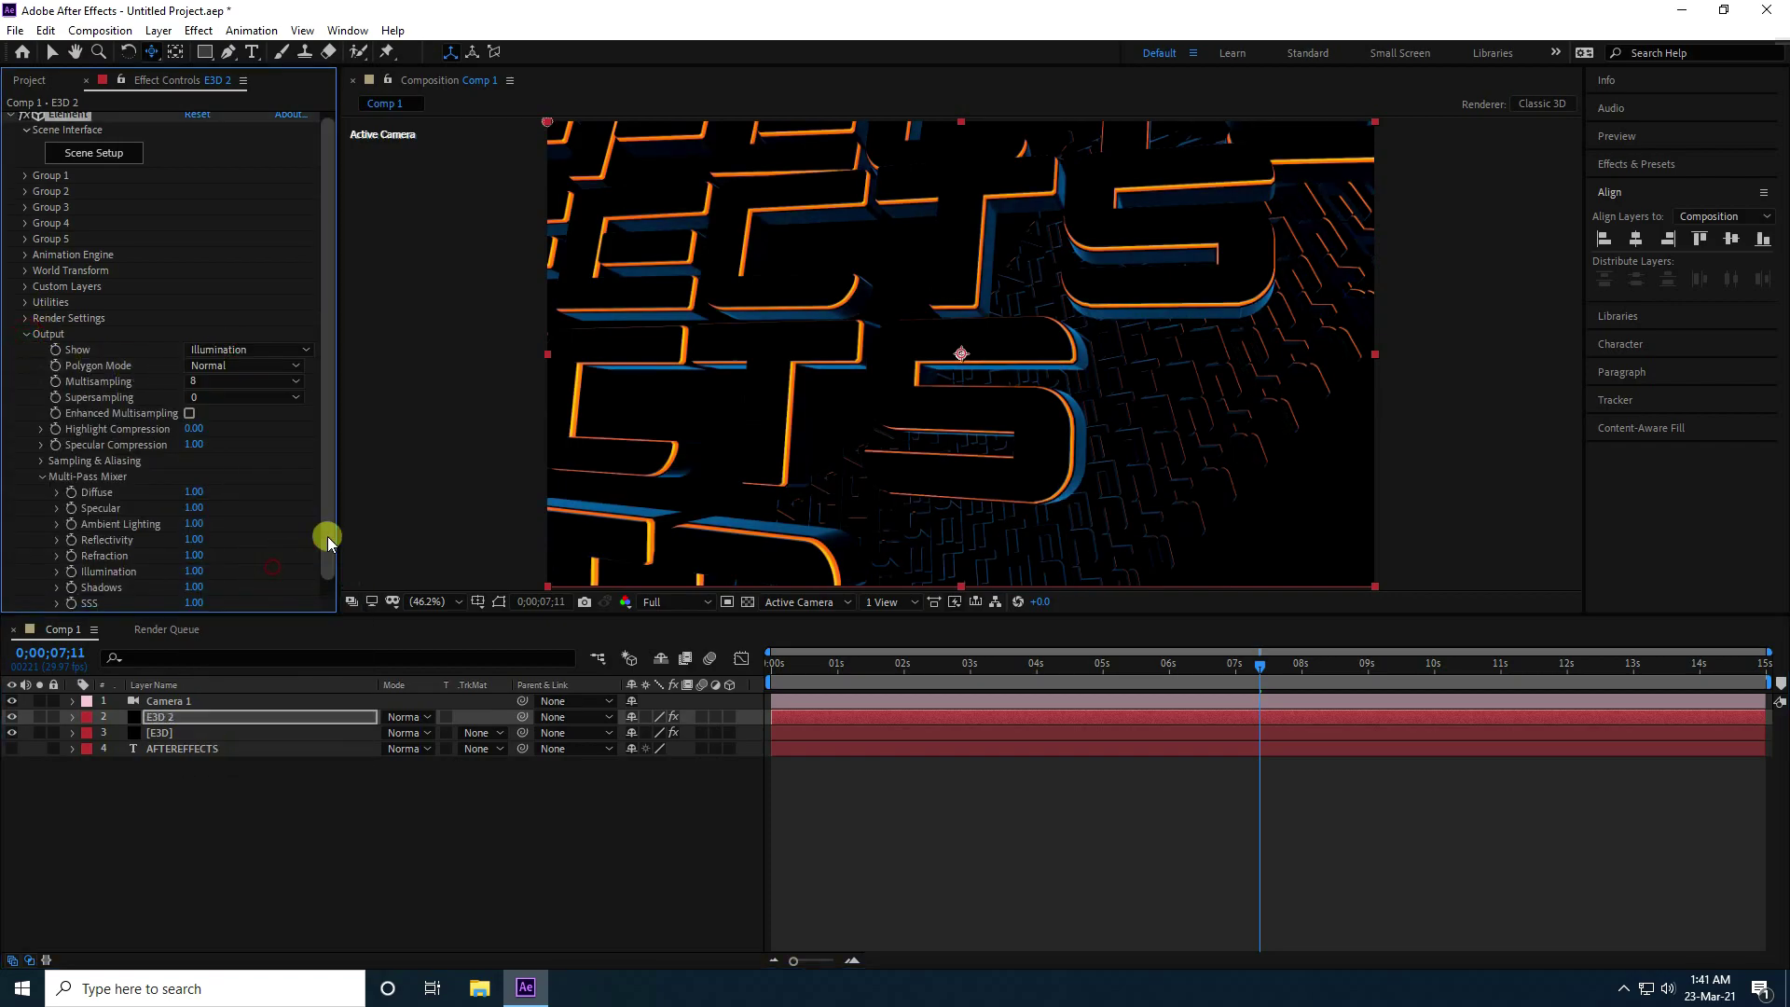
# Find the Stylize Glow effect and apply it to the E3D 2 layer
pyautogui.click(1608, 154)
pyautogui.click(1657, 185)
pyautogui.write('glow')
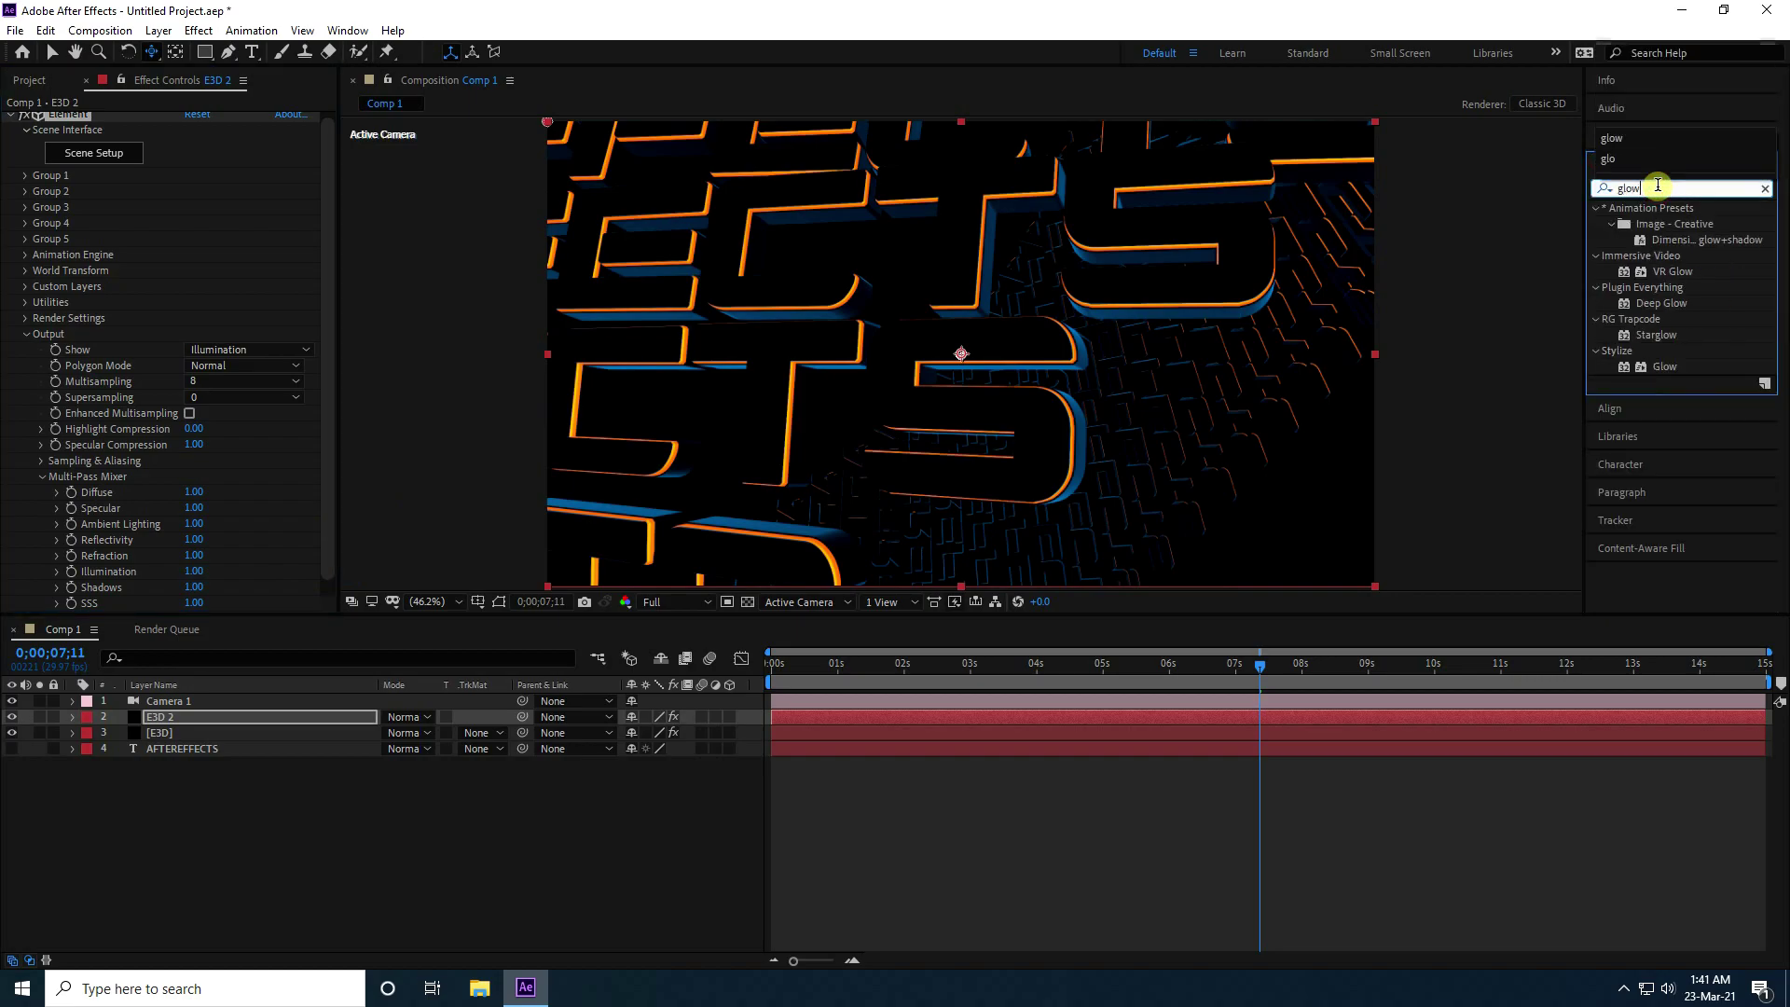
pyautogui.moveTo(1644, 371); pyautogui.dragTo(159, 721)
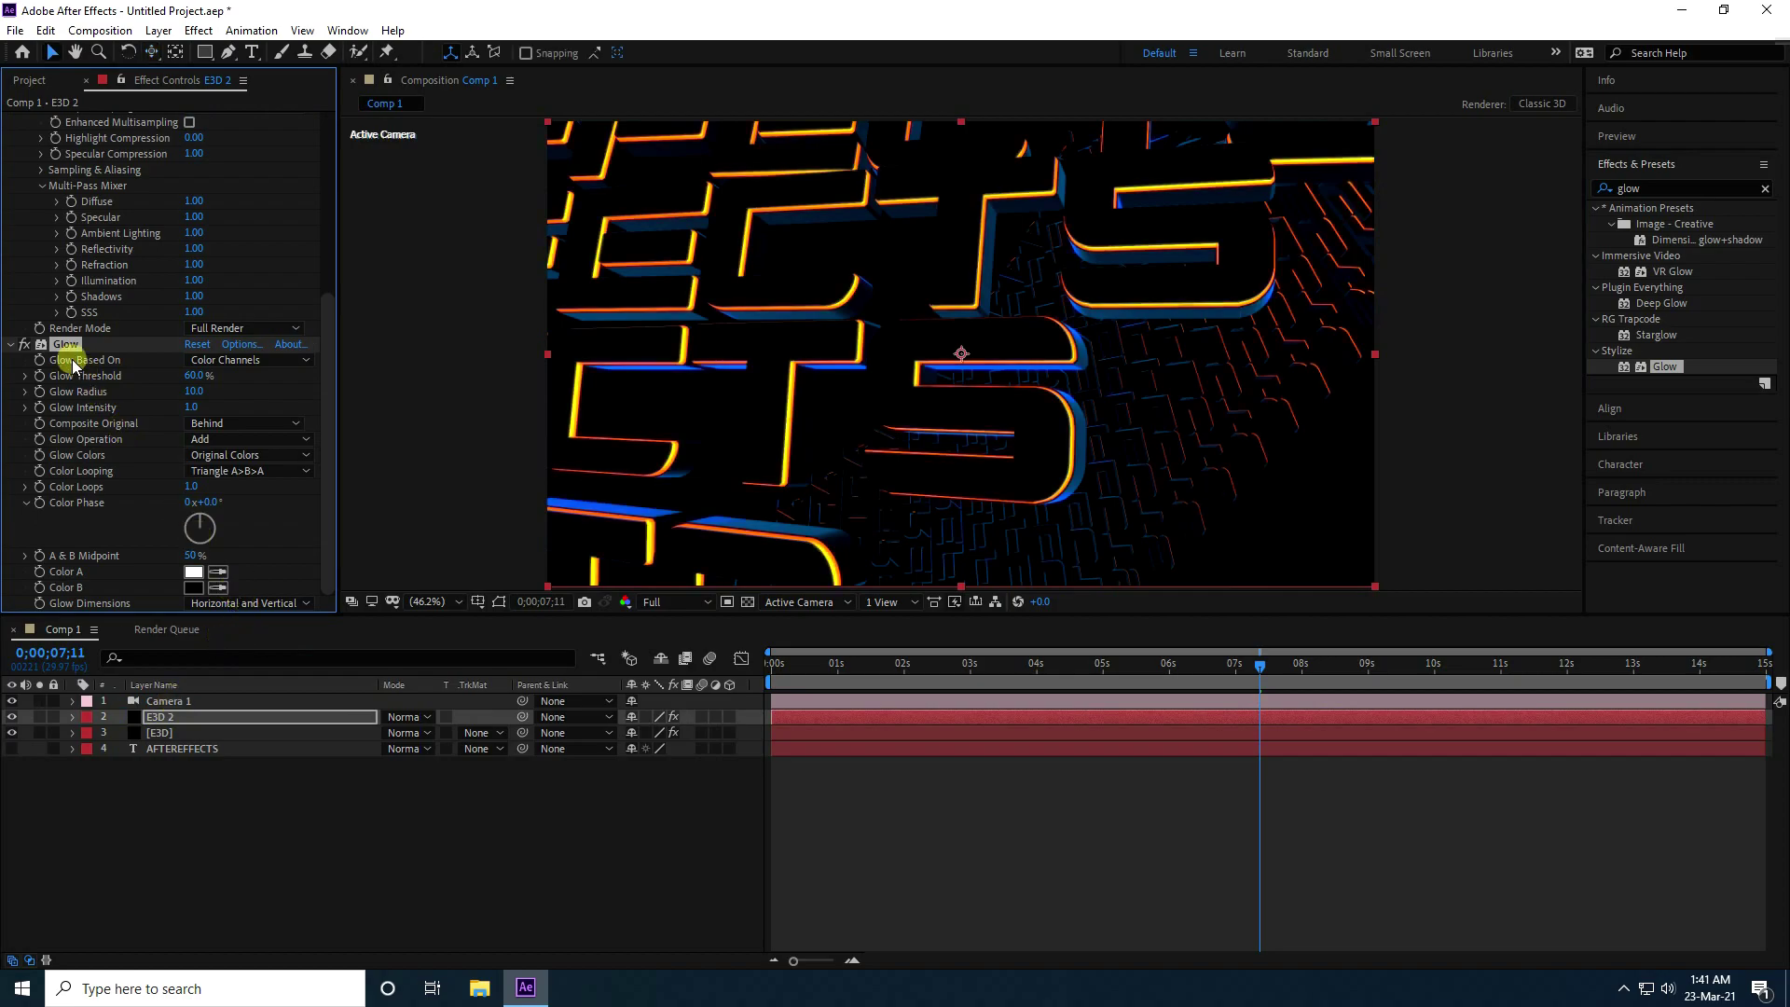
pyautogui.click(13, 344)
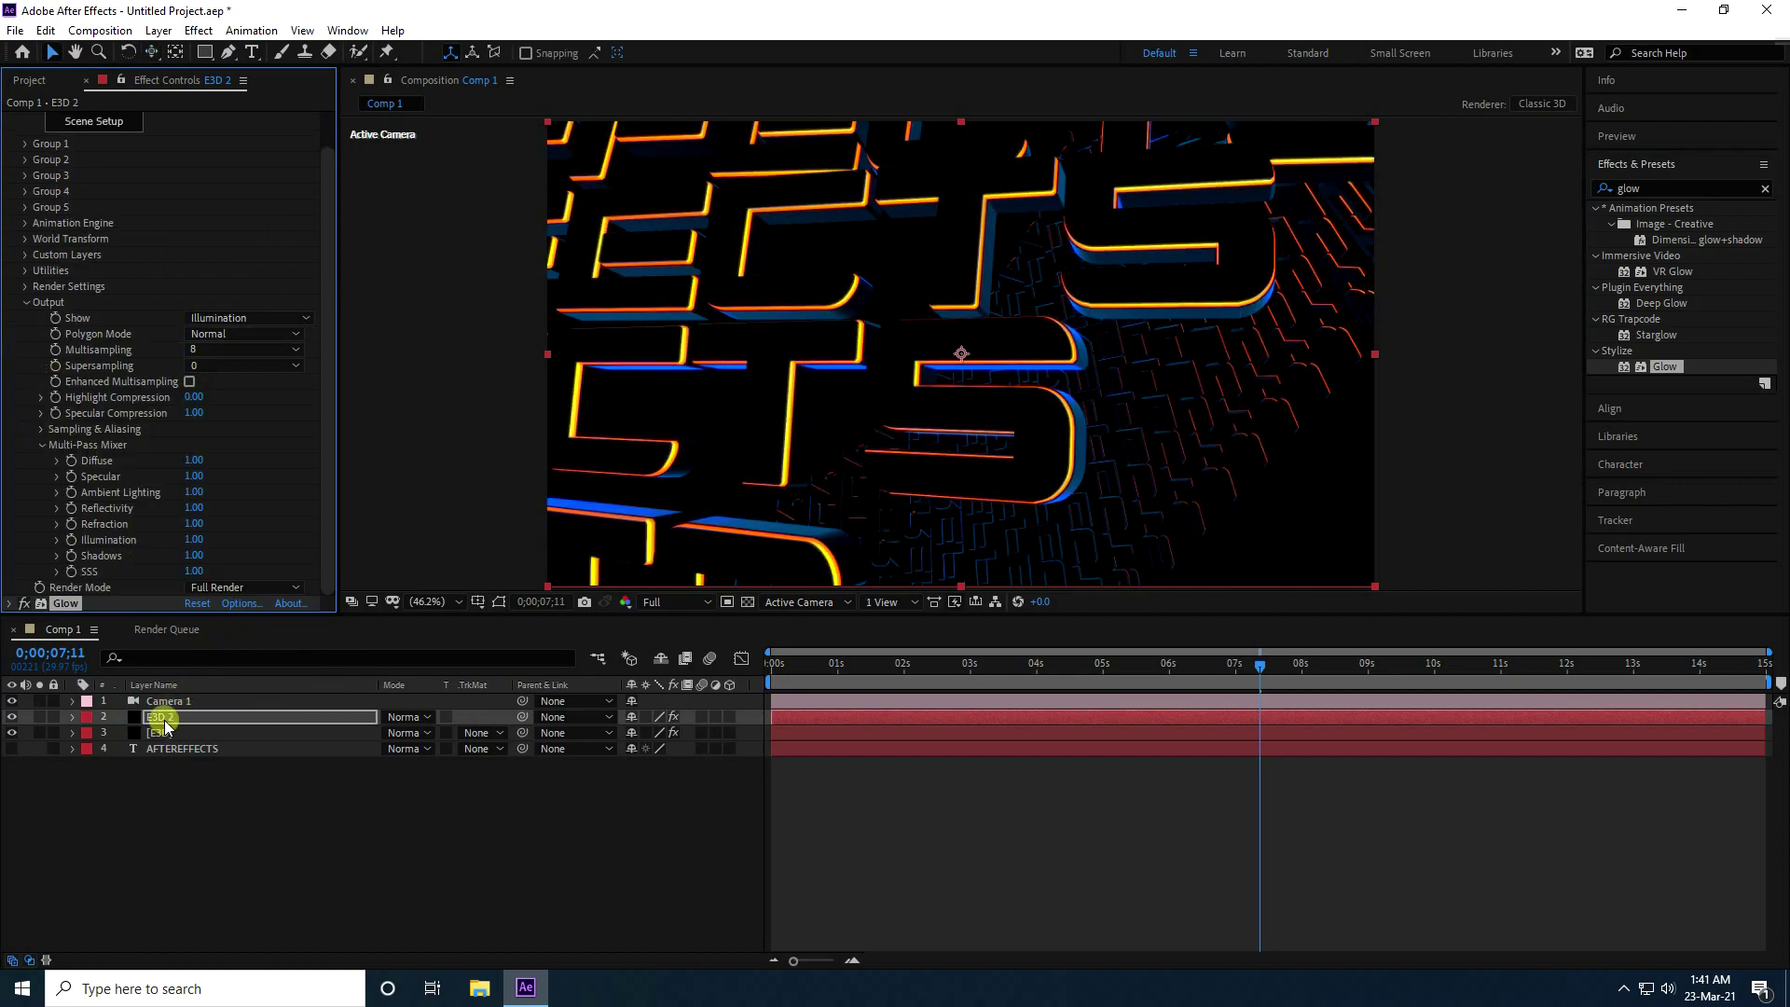
# Compare the Screen and Add blending modes on the E3D 2 layer and keep Screen
pyautogui.click(421, 717)
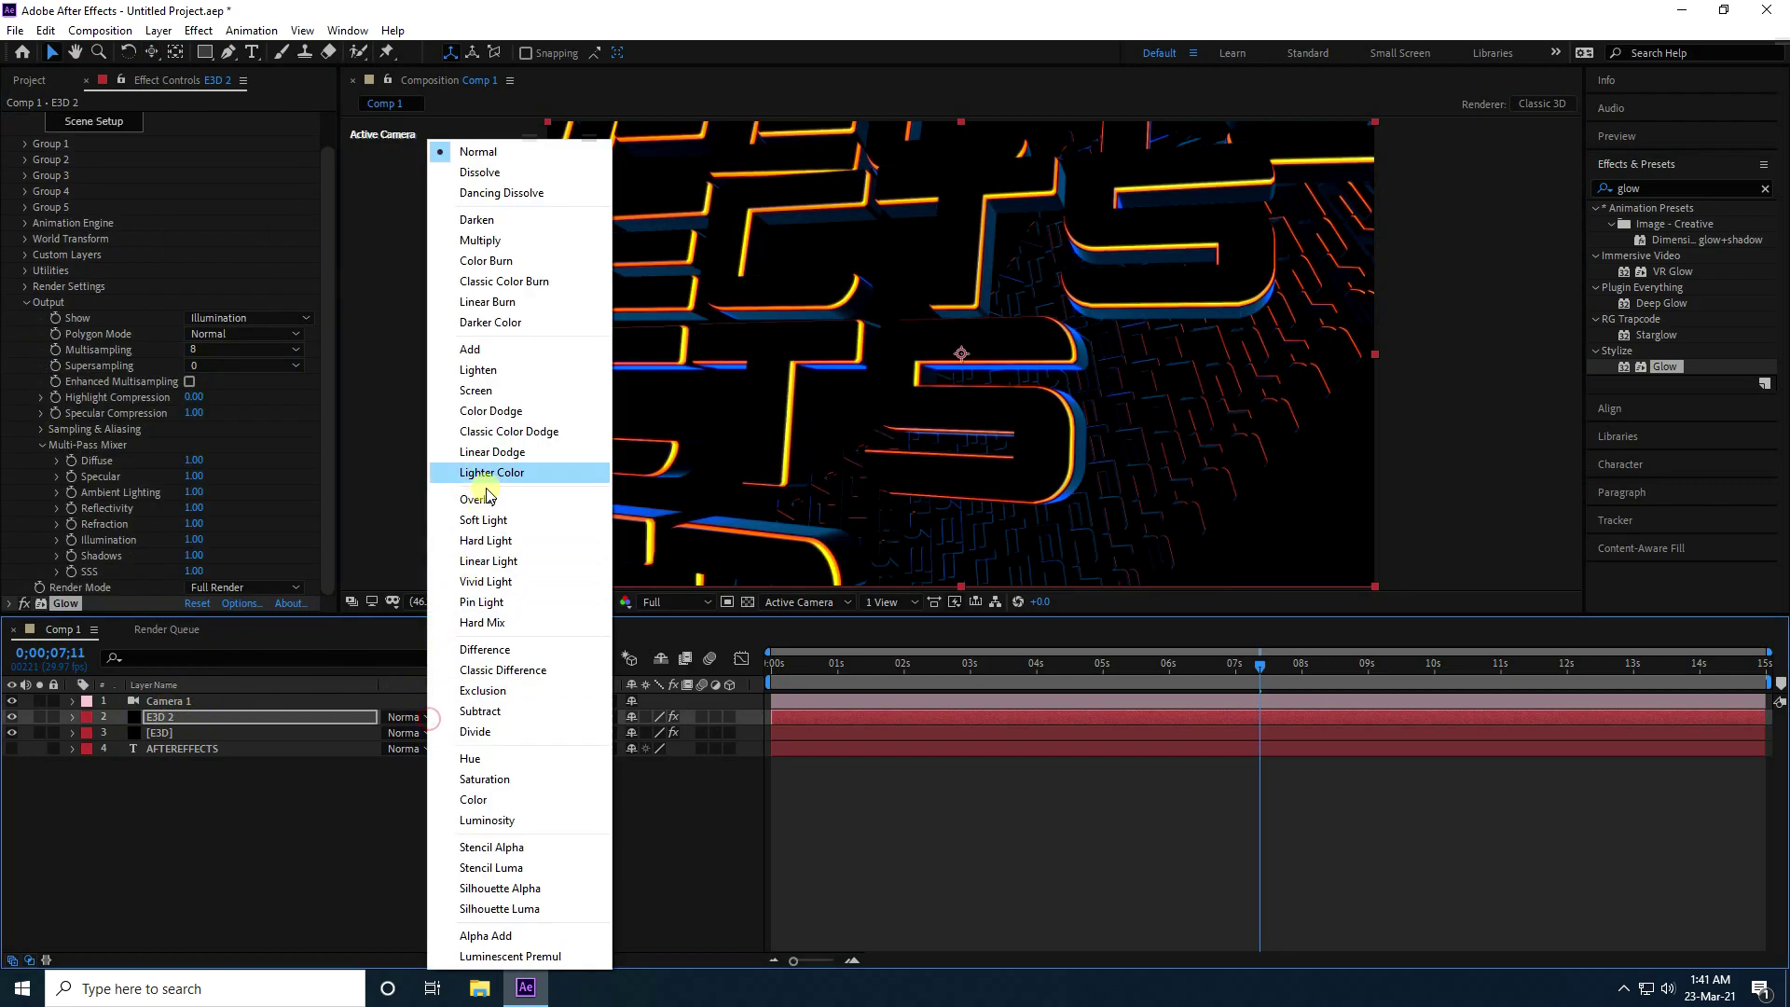
pyautogui.click(498, 393)
pyautogui.click(413, 716)
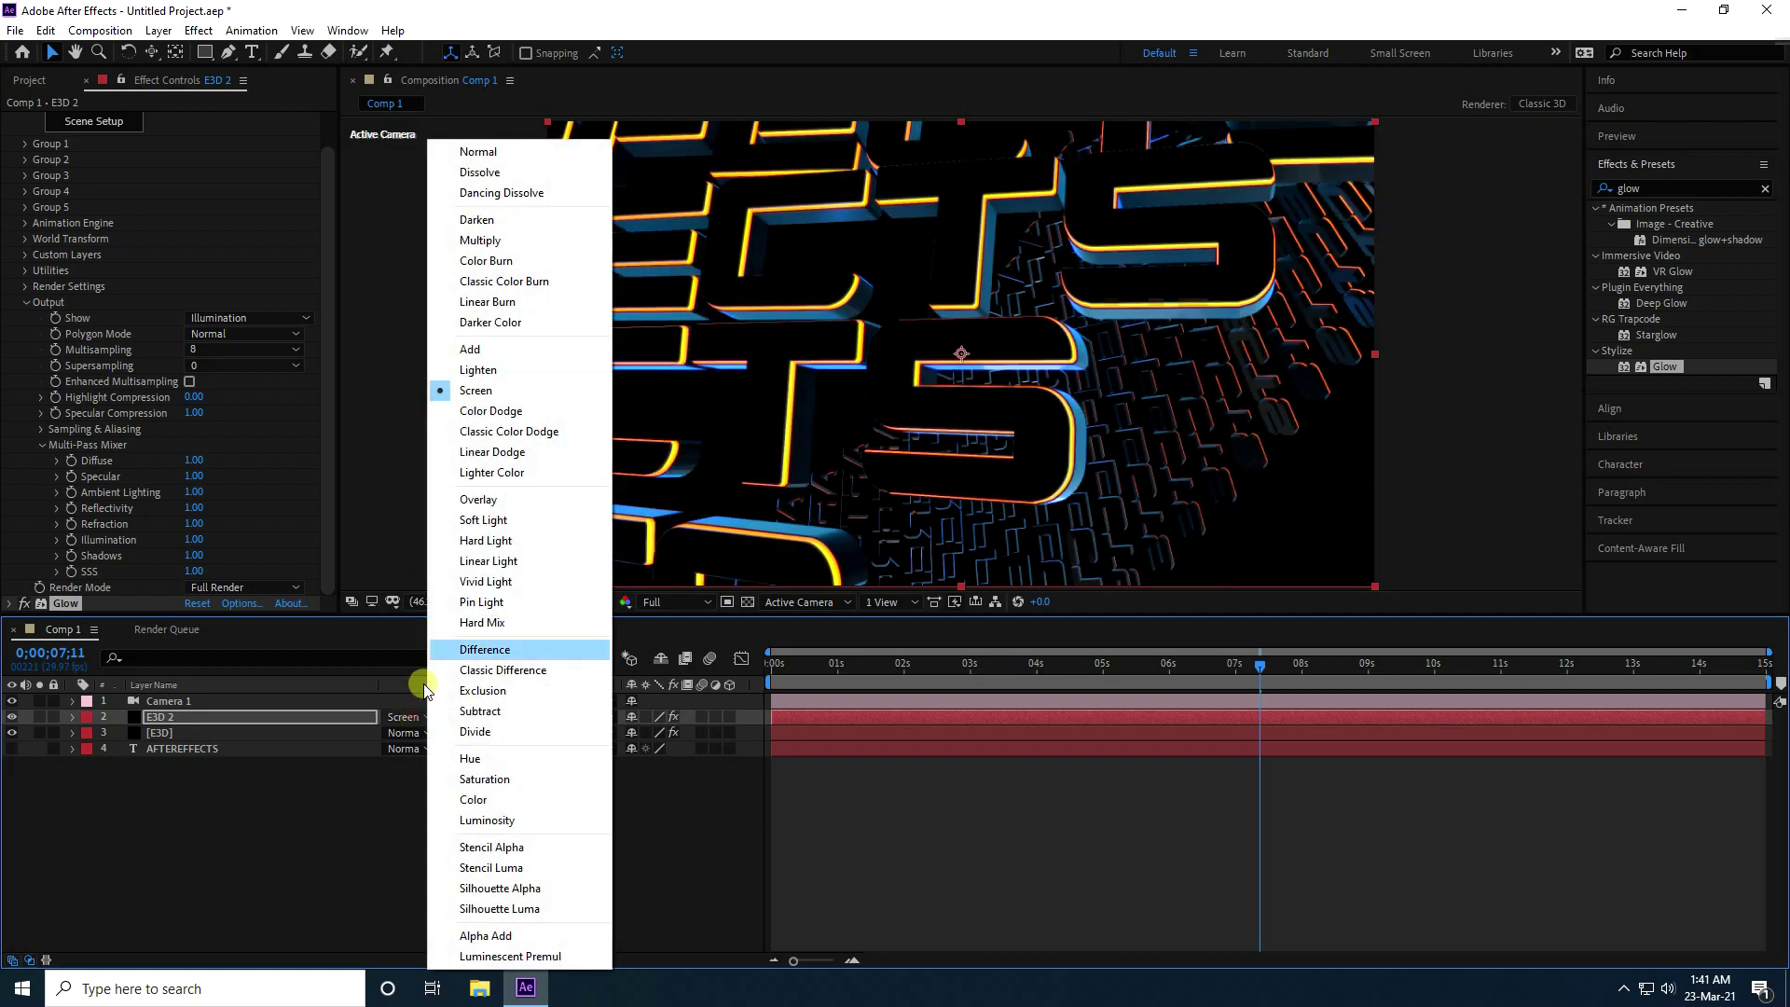
pyautogui.click(477, 362)
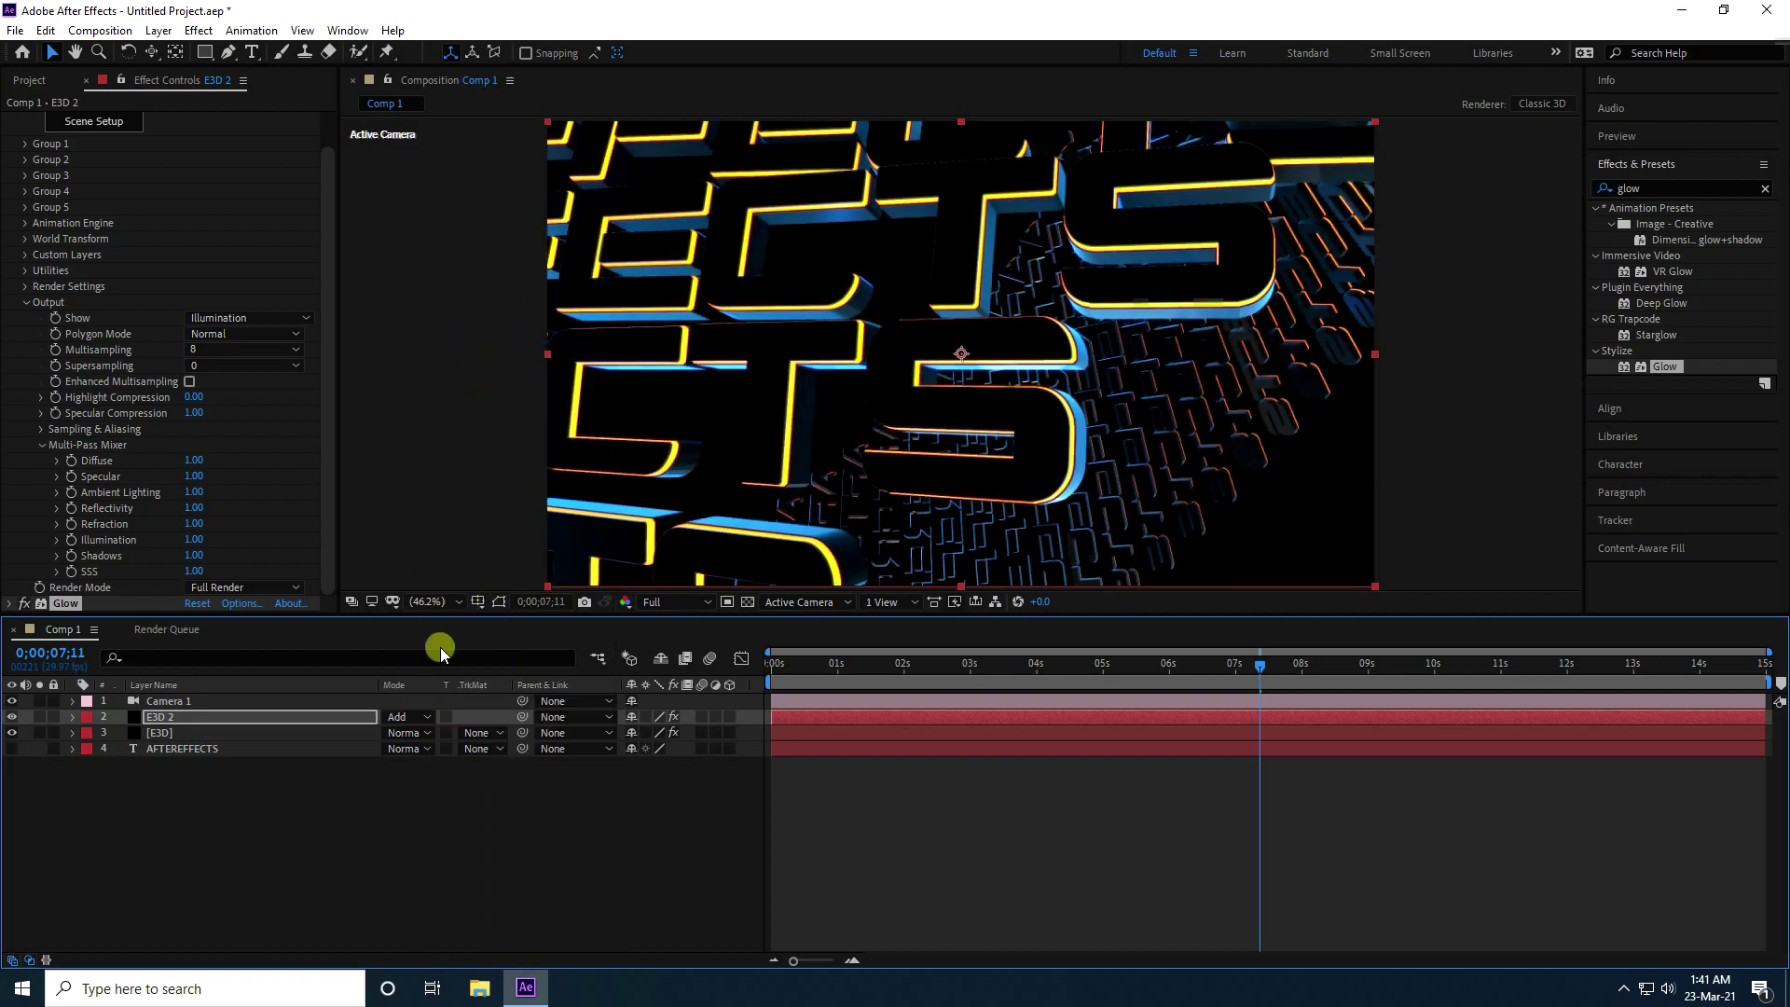
pyautogui.click(404, 718)
pyautogui.click(470, 389)
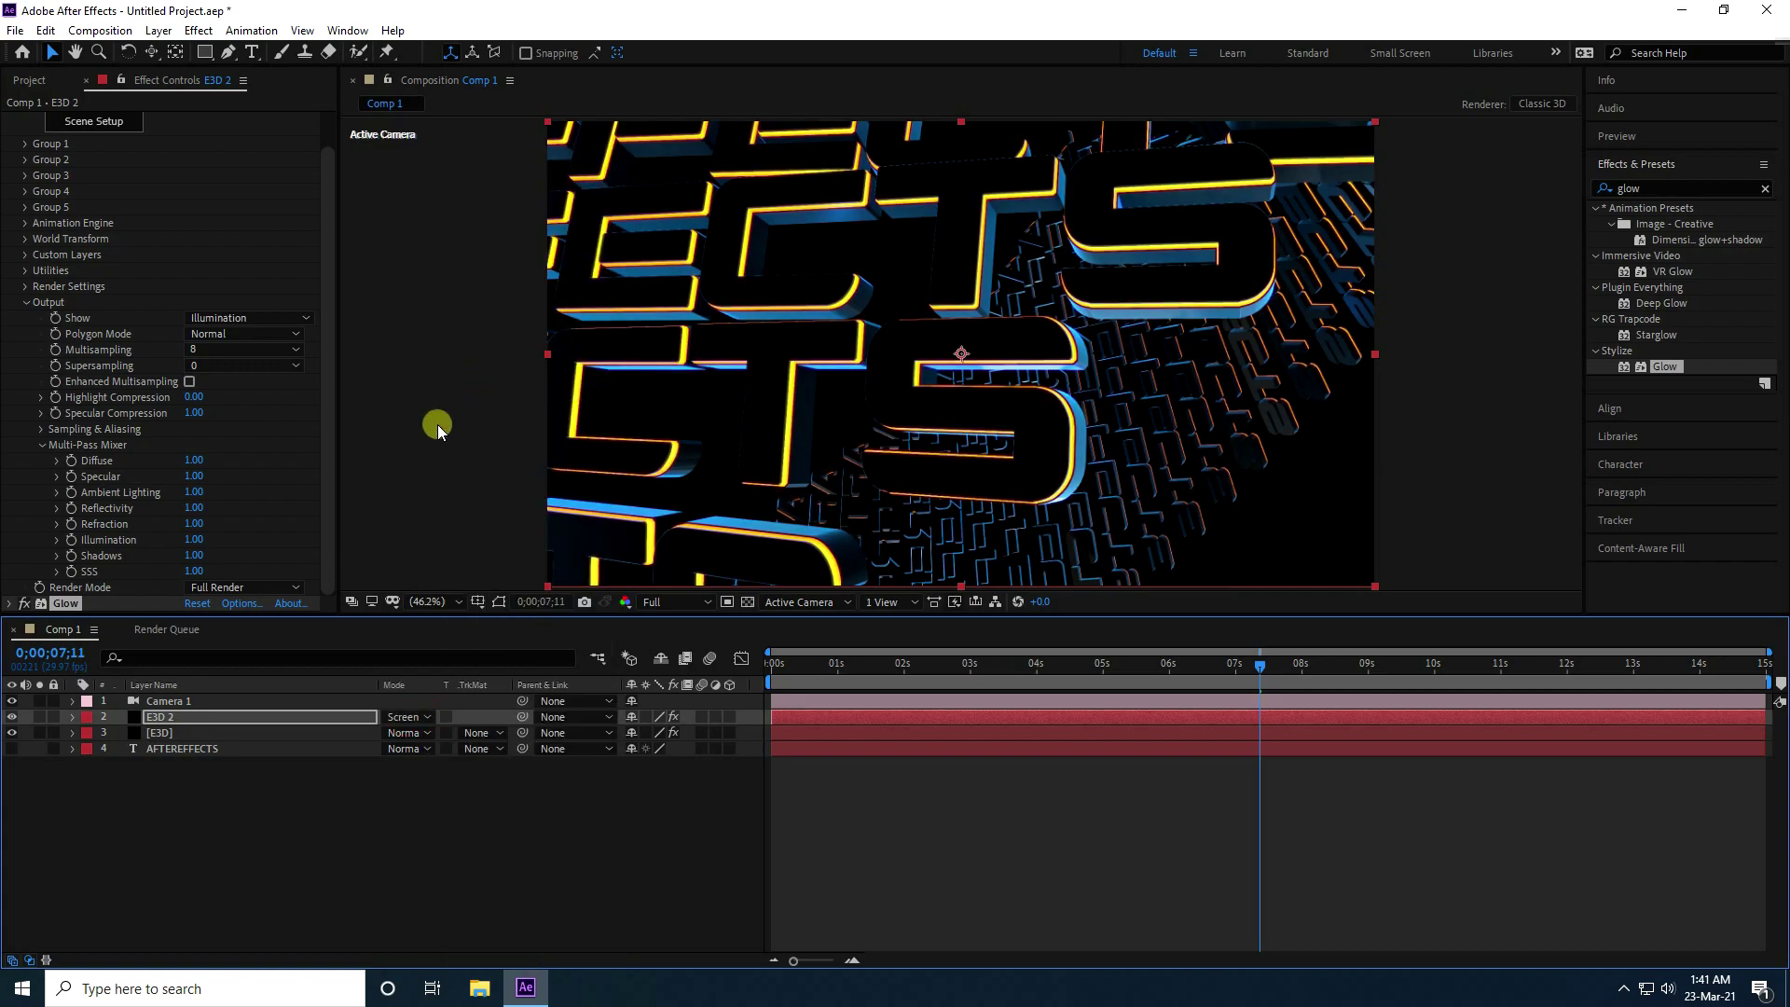
# Set the Glow threshold to 100%, radius to 100 and intensity to 0.5, and duplicate the effect with an intensity of 2
pyautogui.click(28, 303)
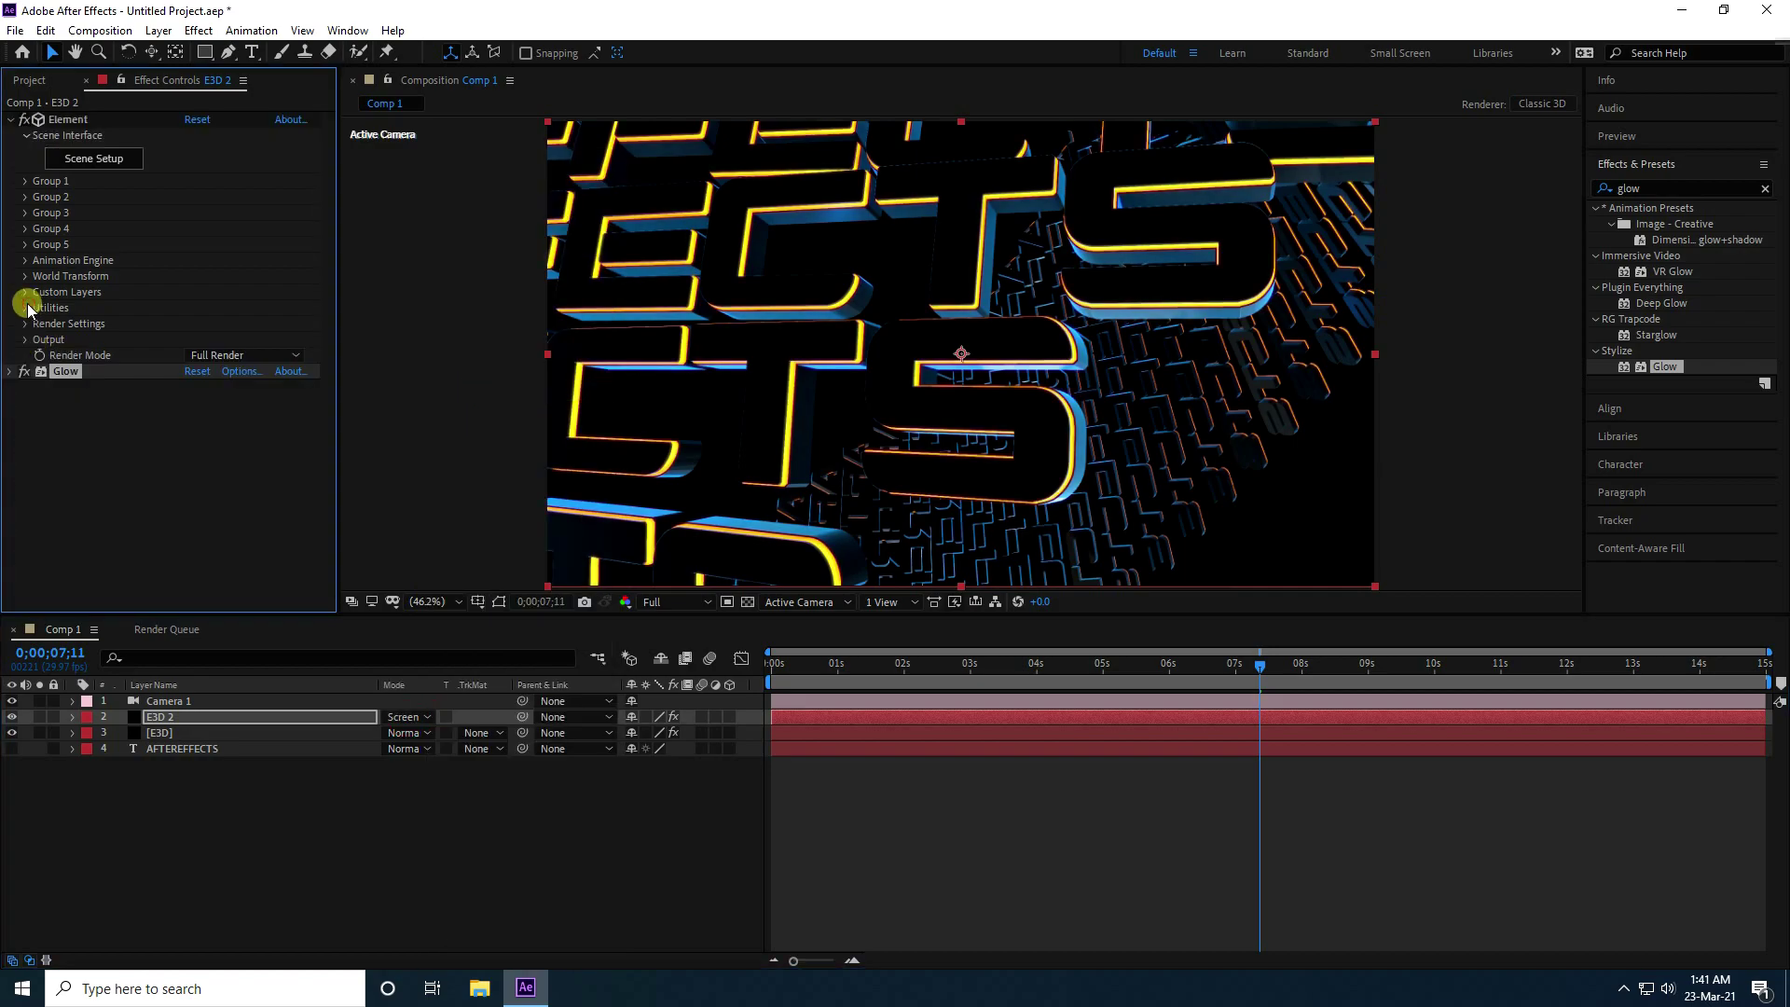
pyautogui.click(10, 372)
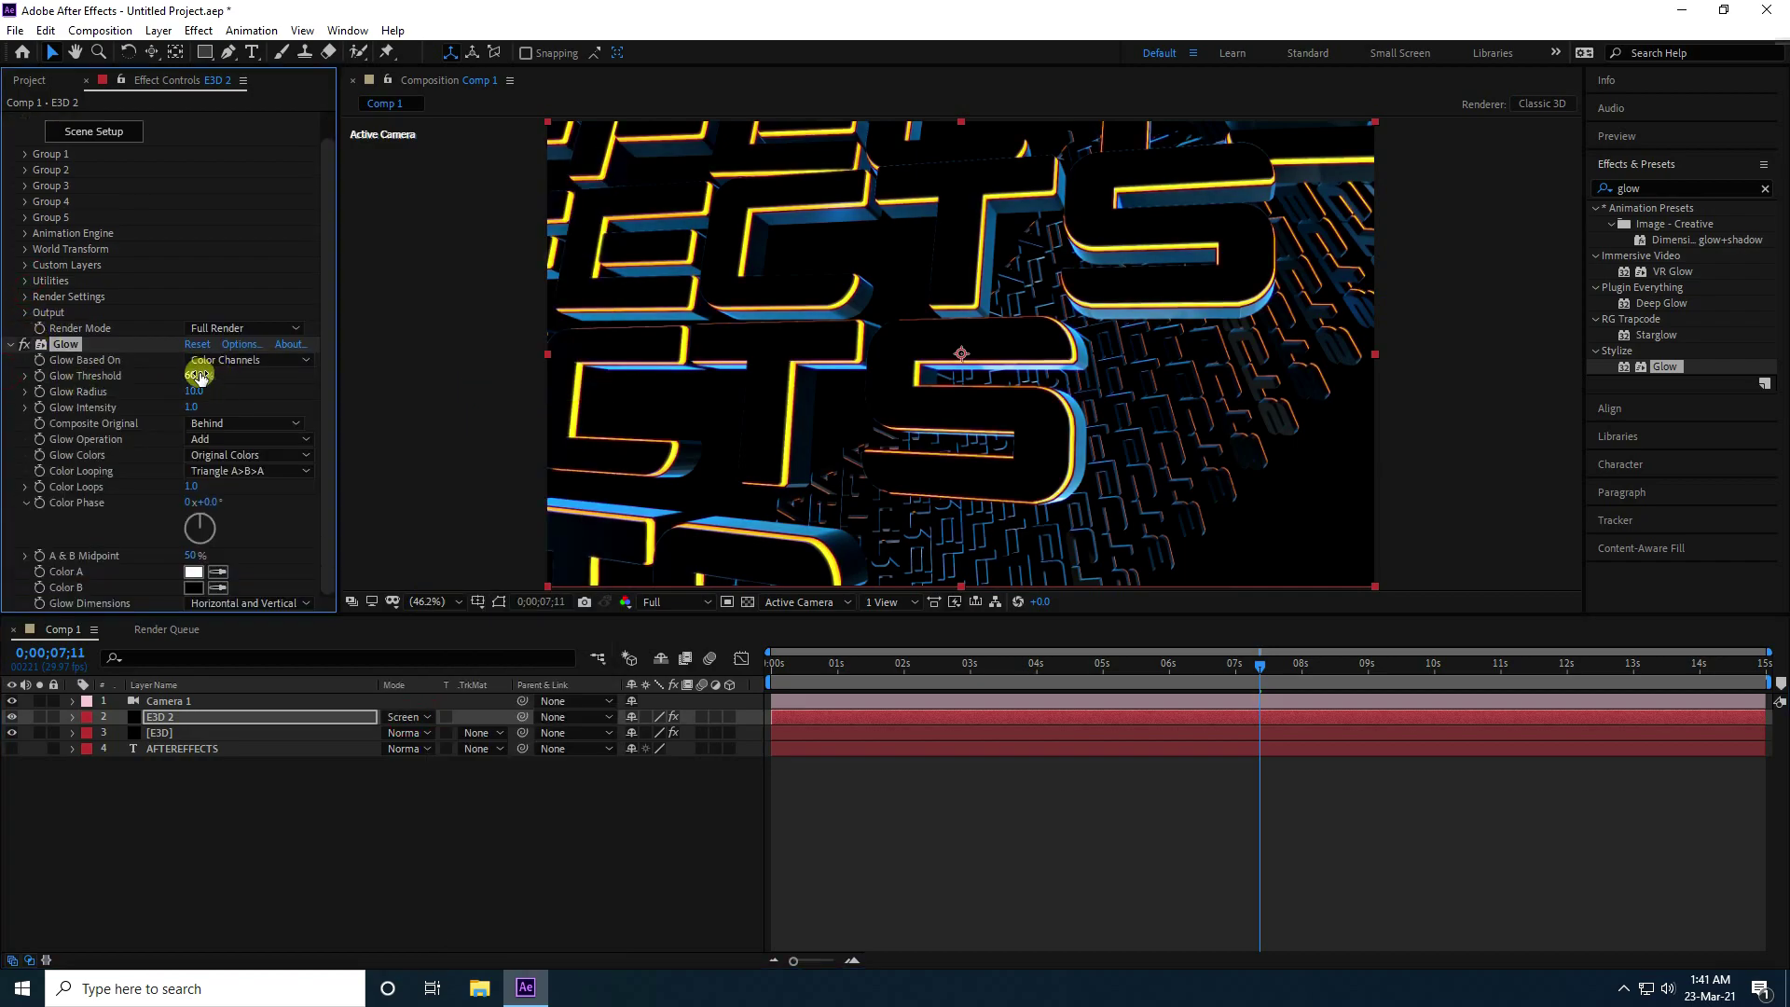
pyautogui.write('1')
pyautogui.press('Tab')
pyautogui.write('100')
pyautogui.press('Return')
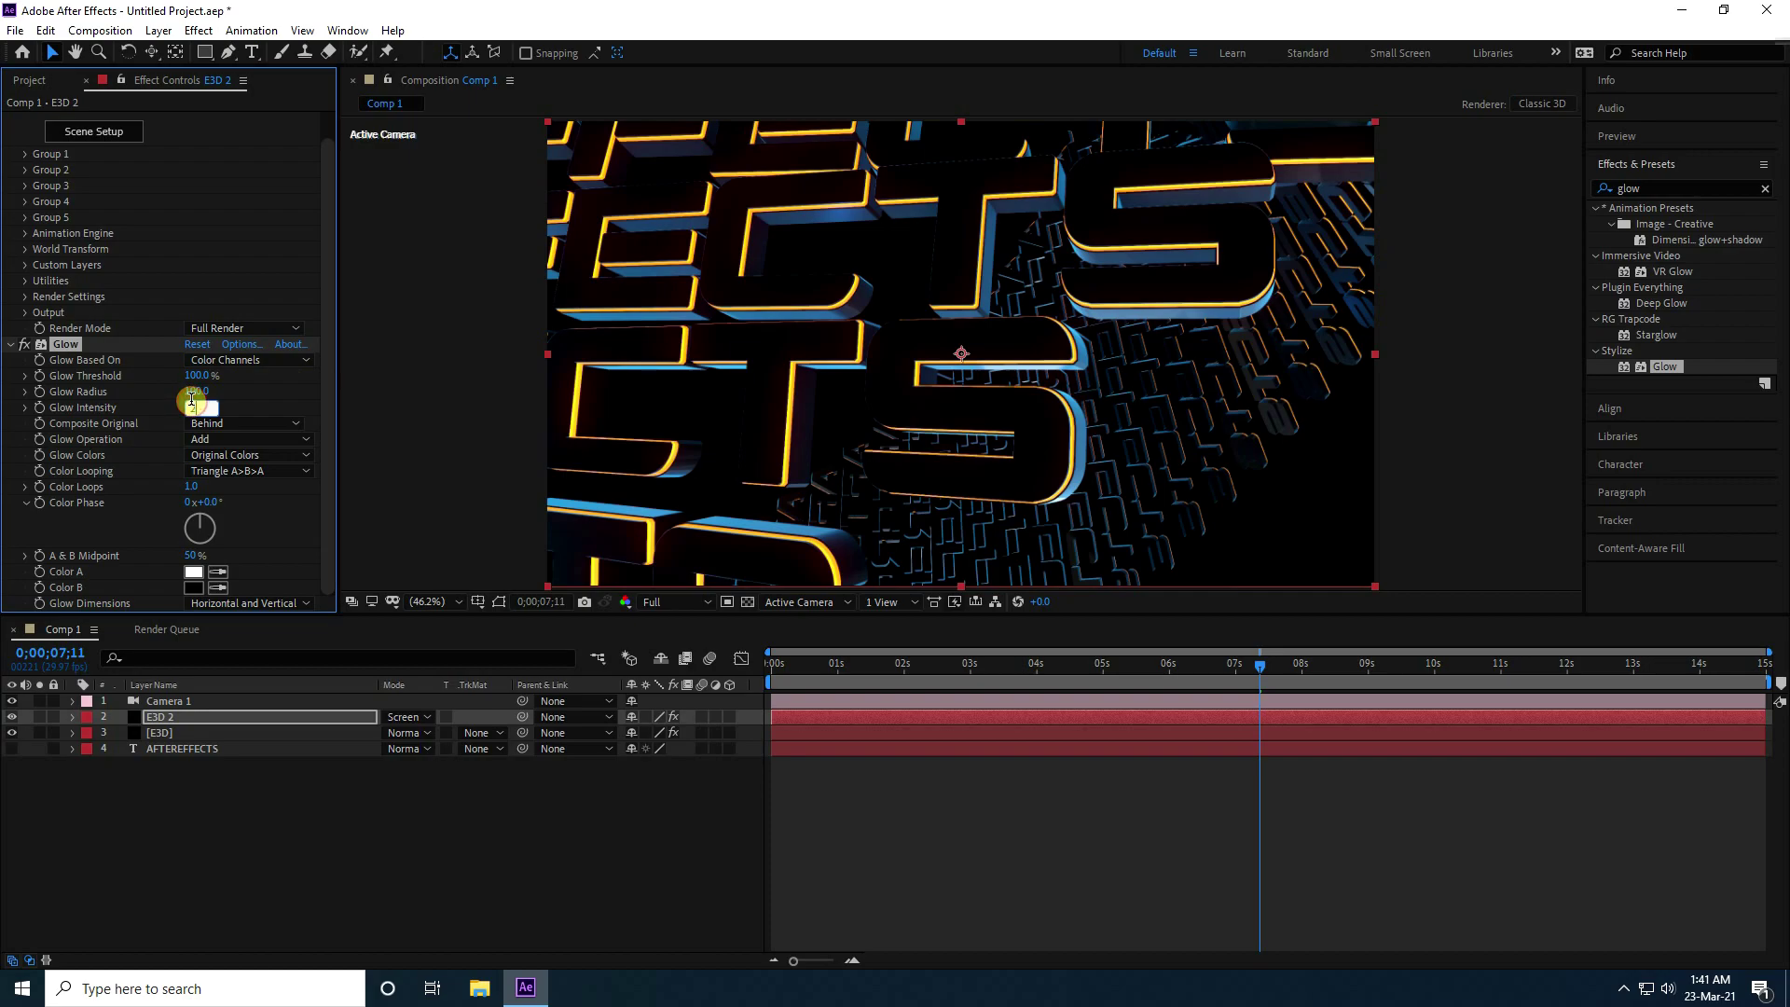
pyautogui.write('.5')
pyautogui.press('Return')
pyautogui.click(8, 345)
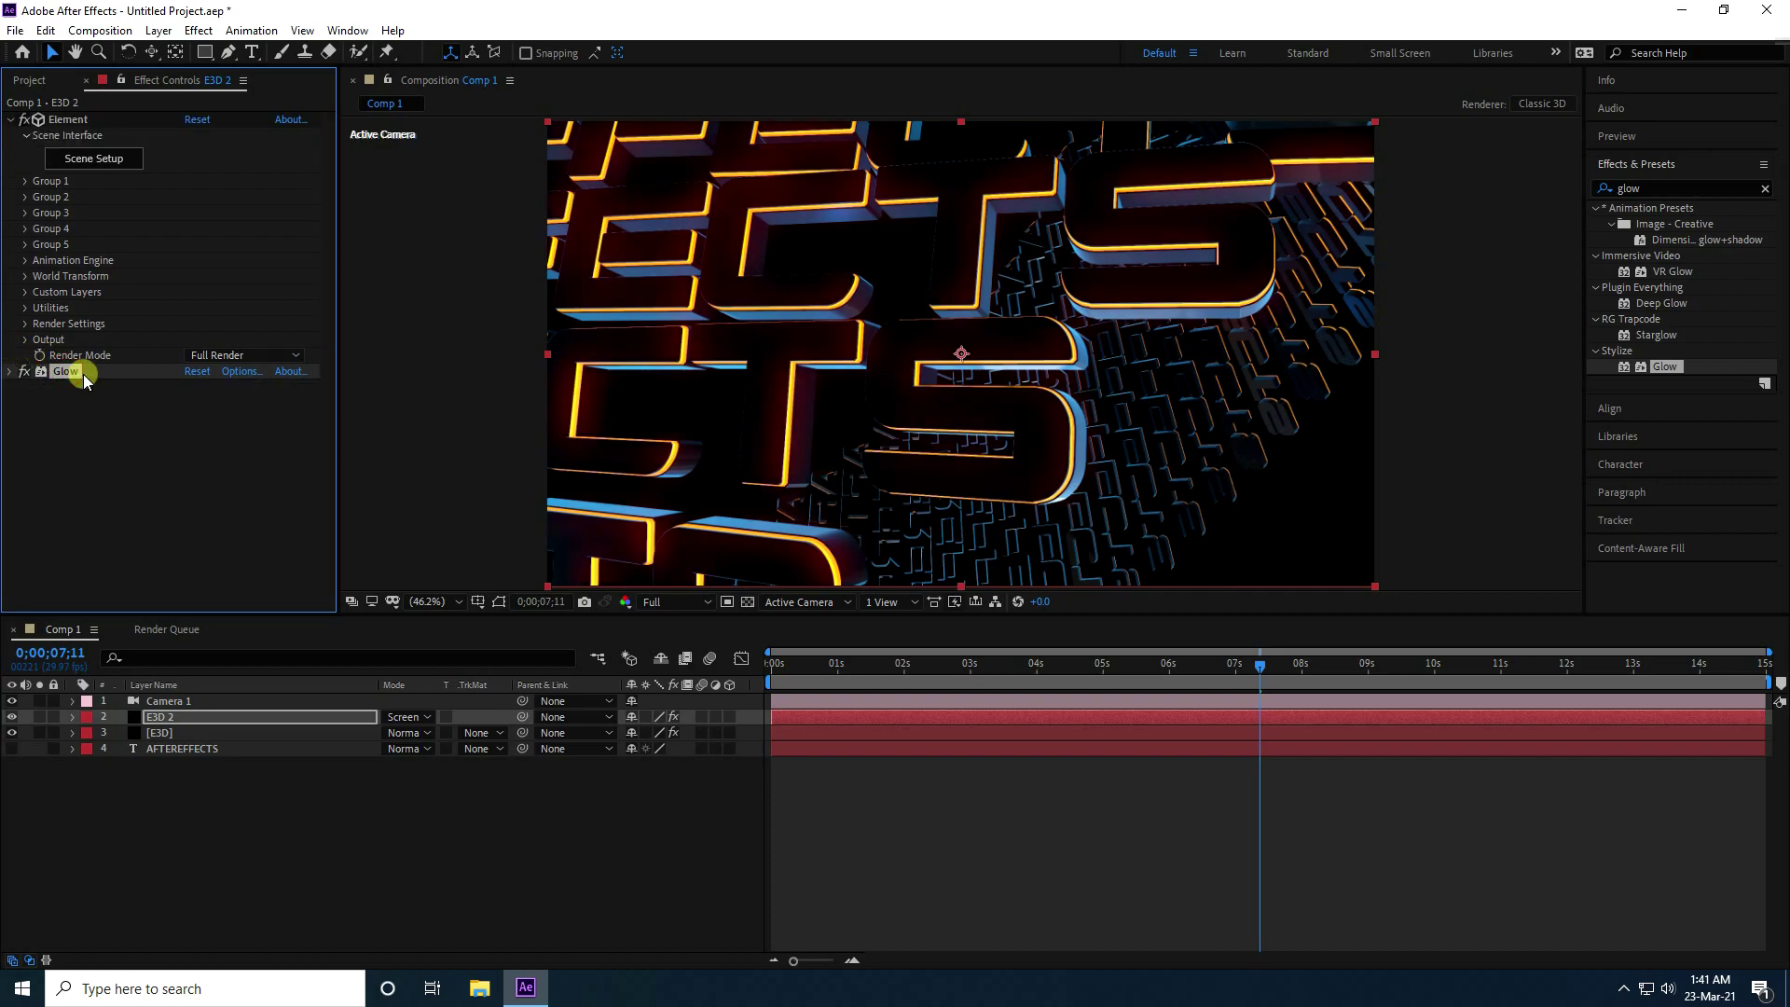
pyautogui.hotkey('ctrl', 'd')
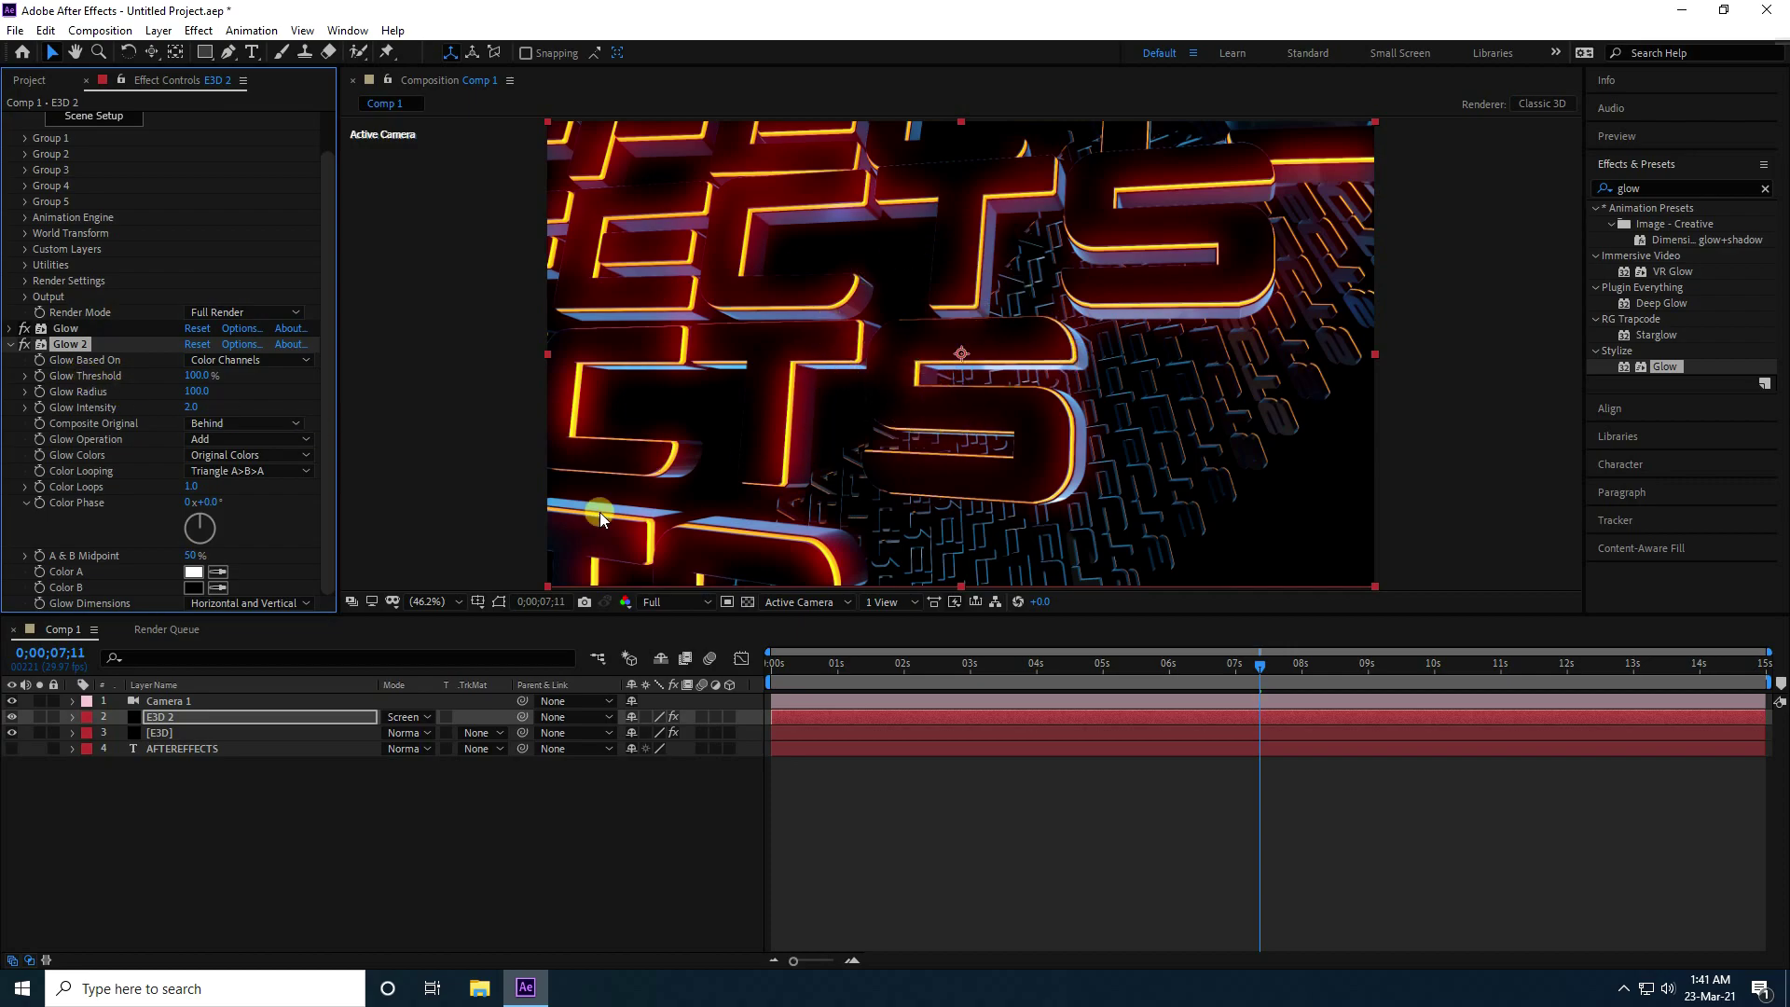
# Reveal Camera 1's transform properties, lower the preview resolution to Quarter and dolly the camera around the glowing text ends
pyautogui.click(175, 704)
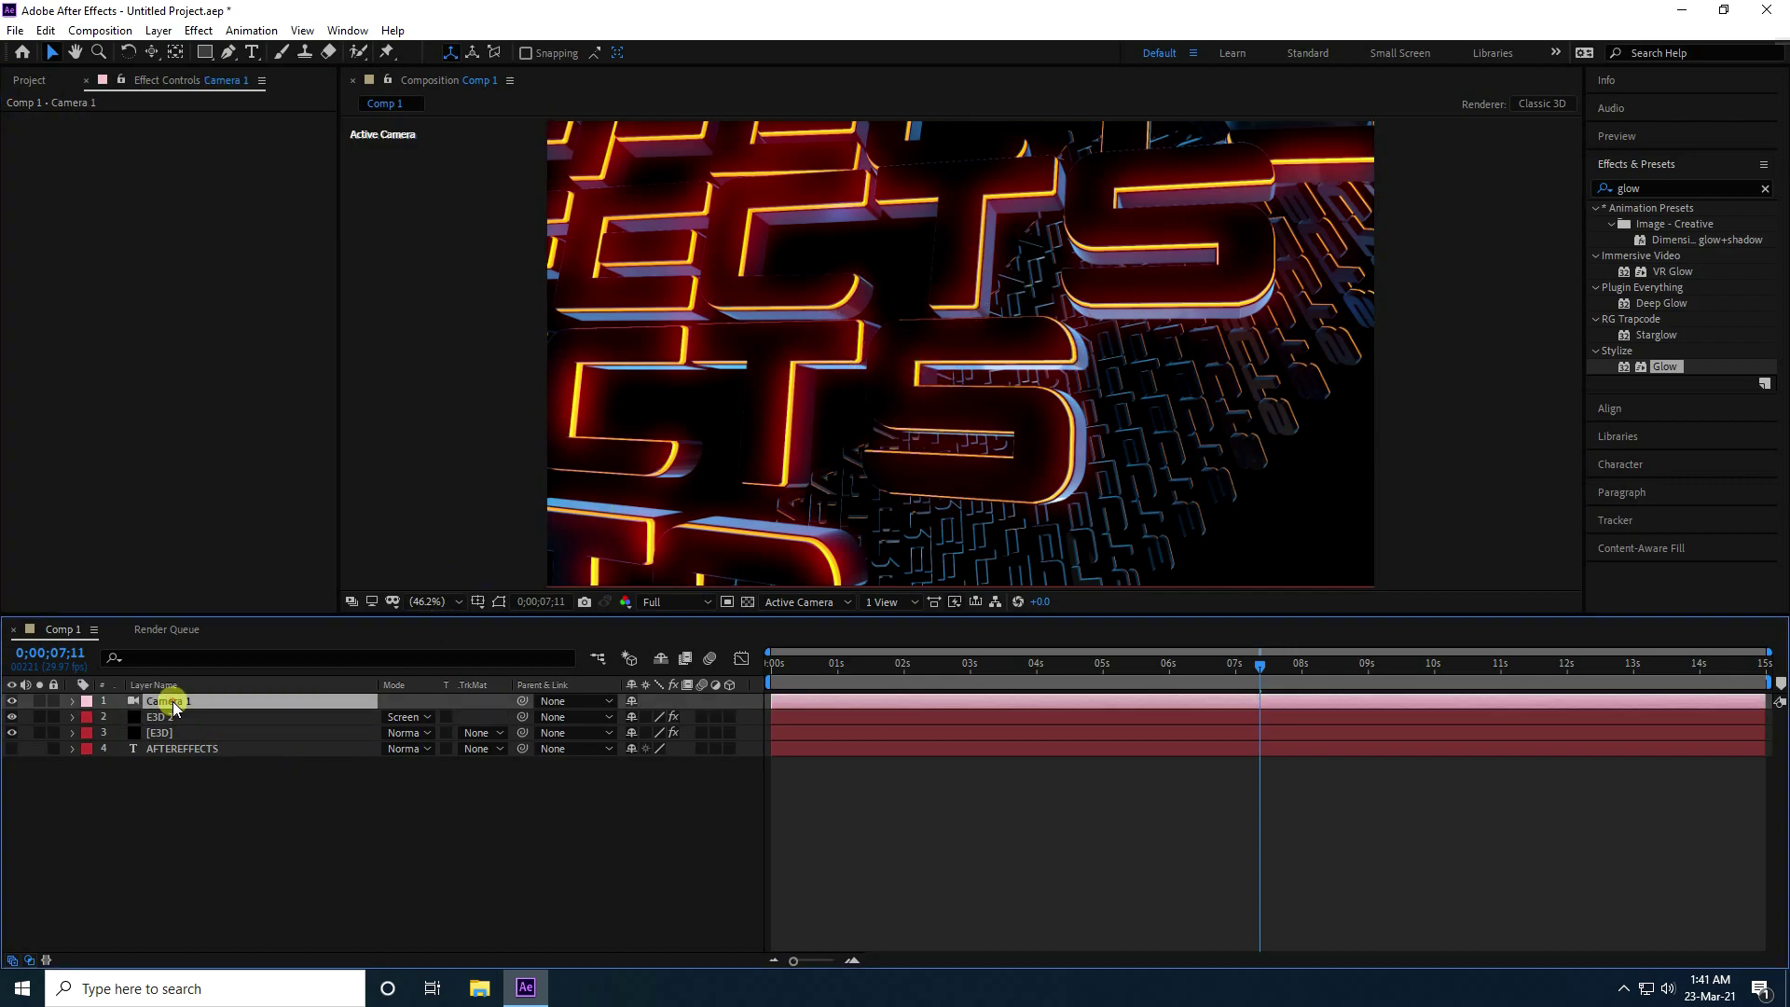
pyautogui.click(73, 701)
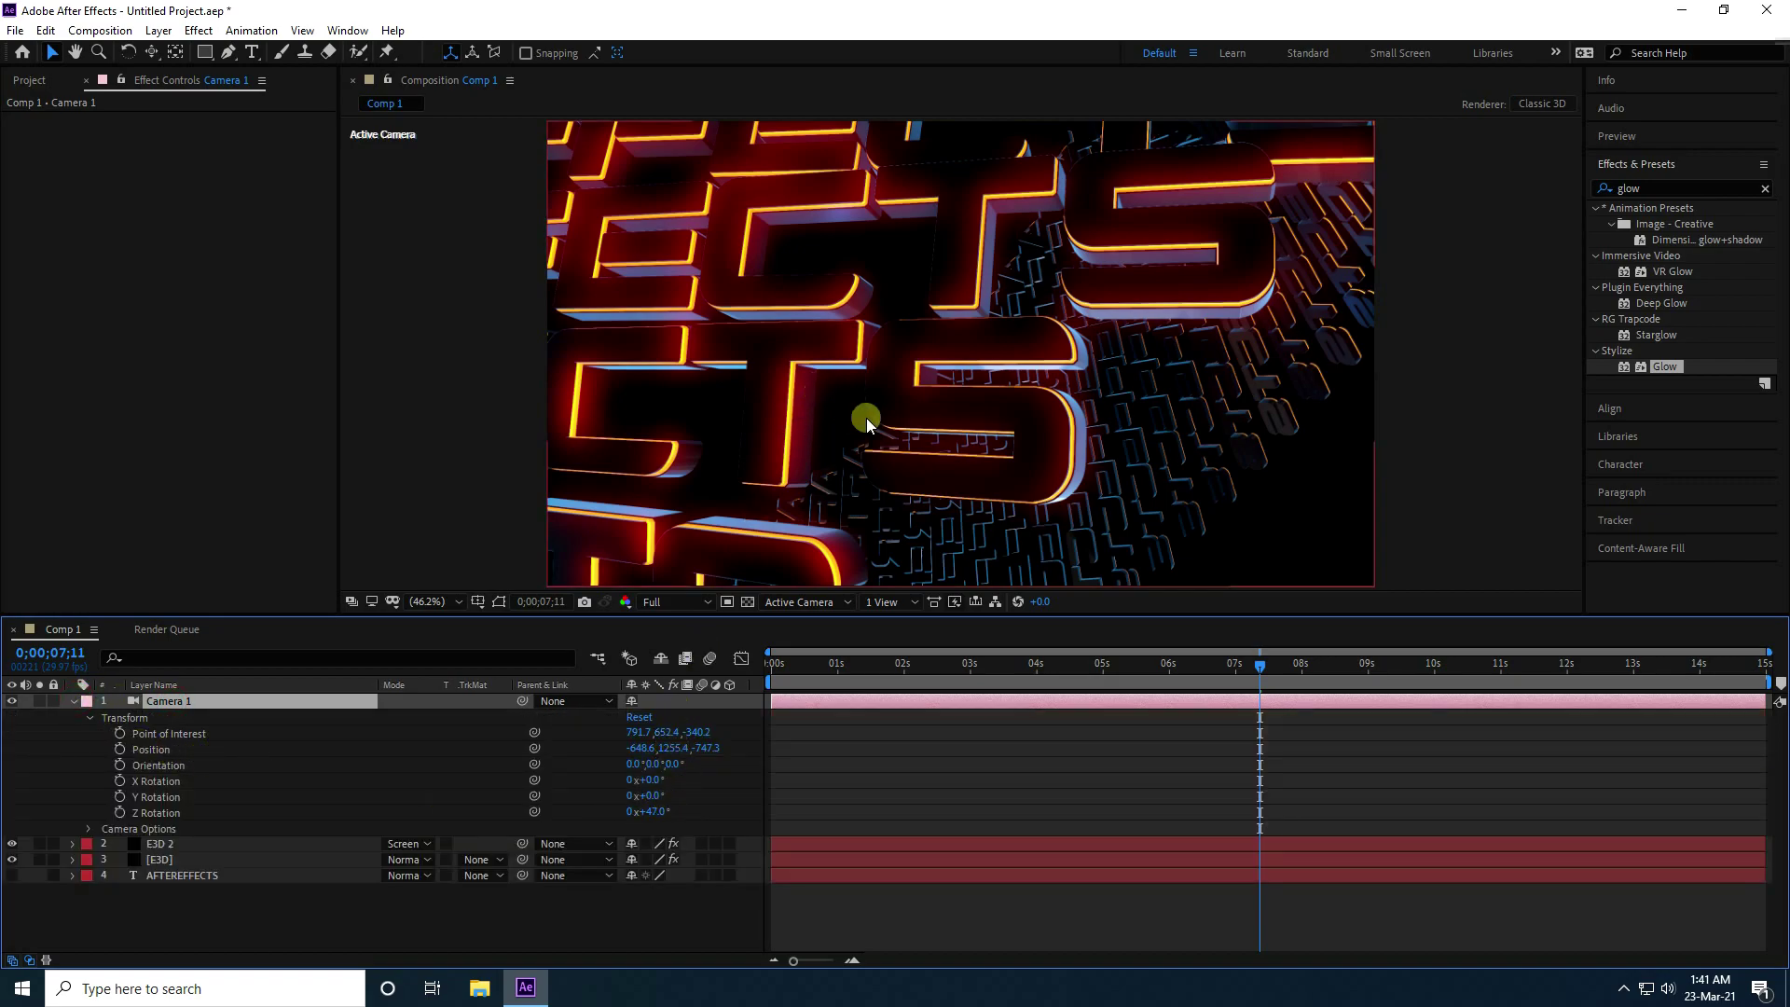
pyautogui.press('c')
pyautogui.moveTo(906, 428); pyautogui.dragTo(927, 387)
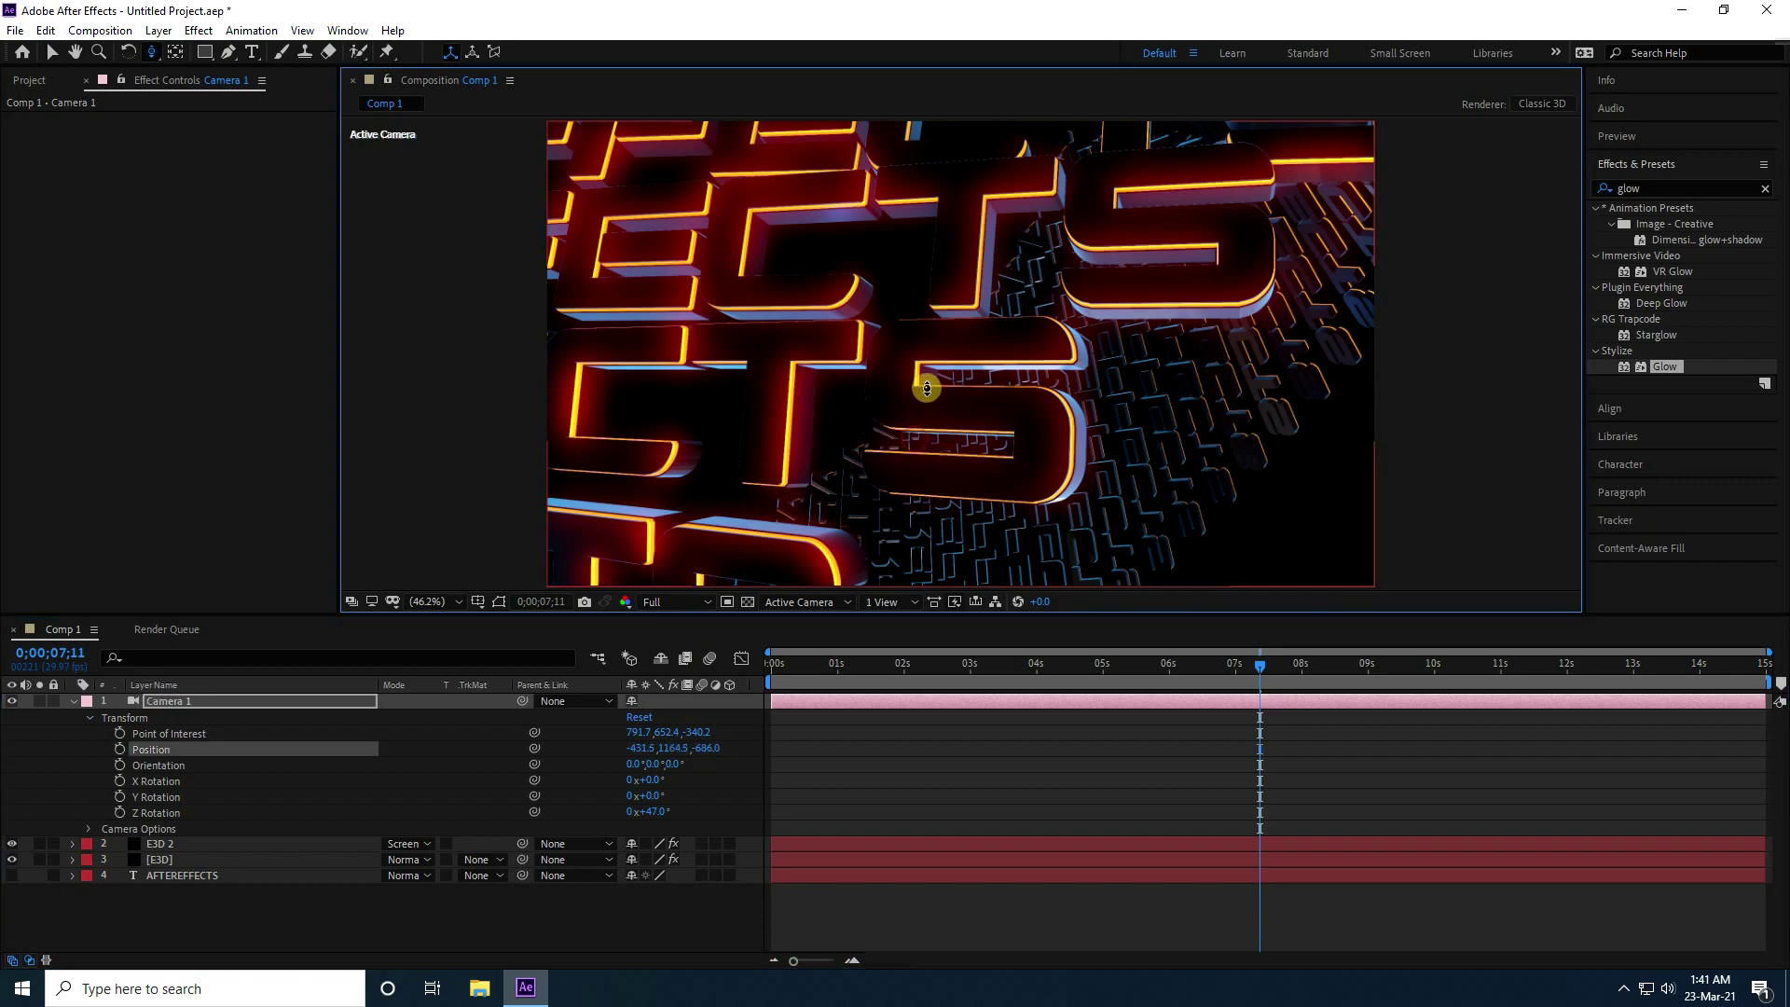
pyautogui.moveTo(639, 610); pyautogui.dragTo(663, 604)
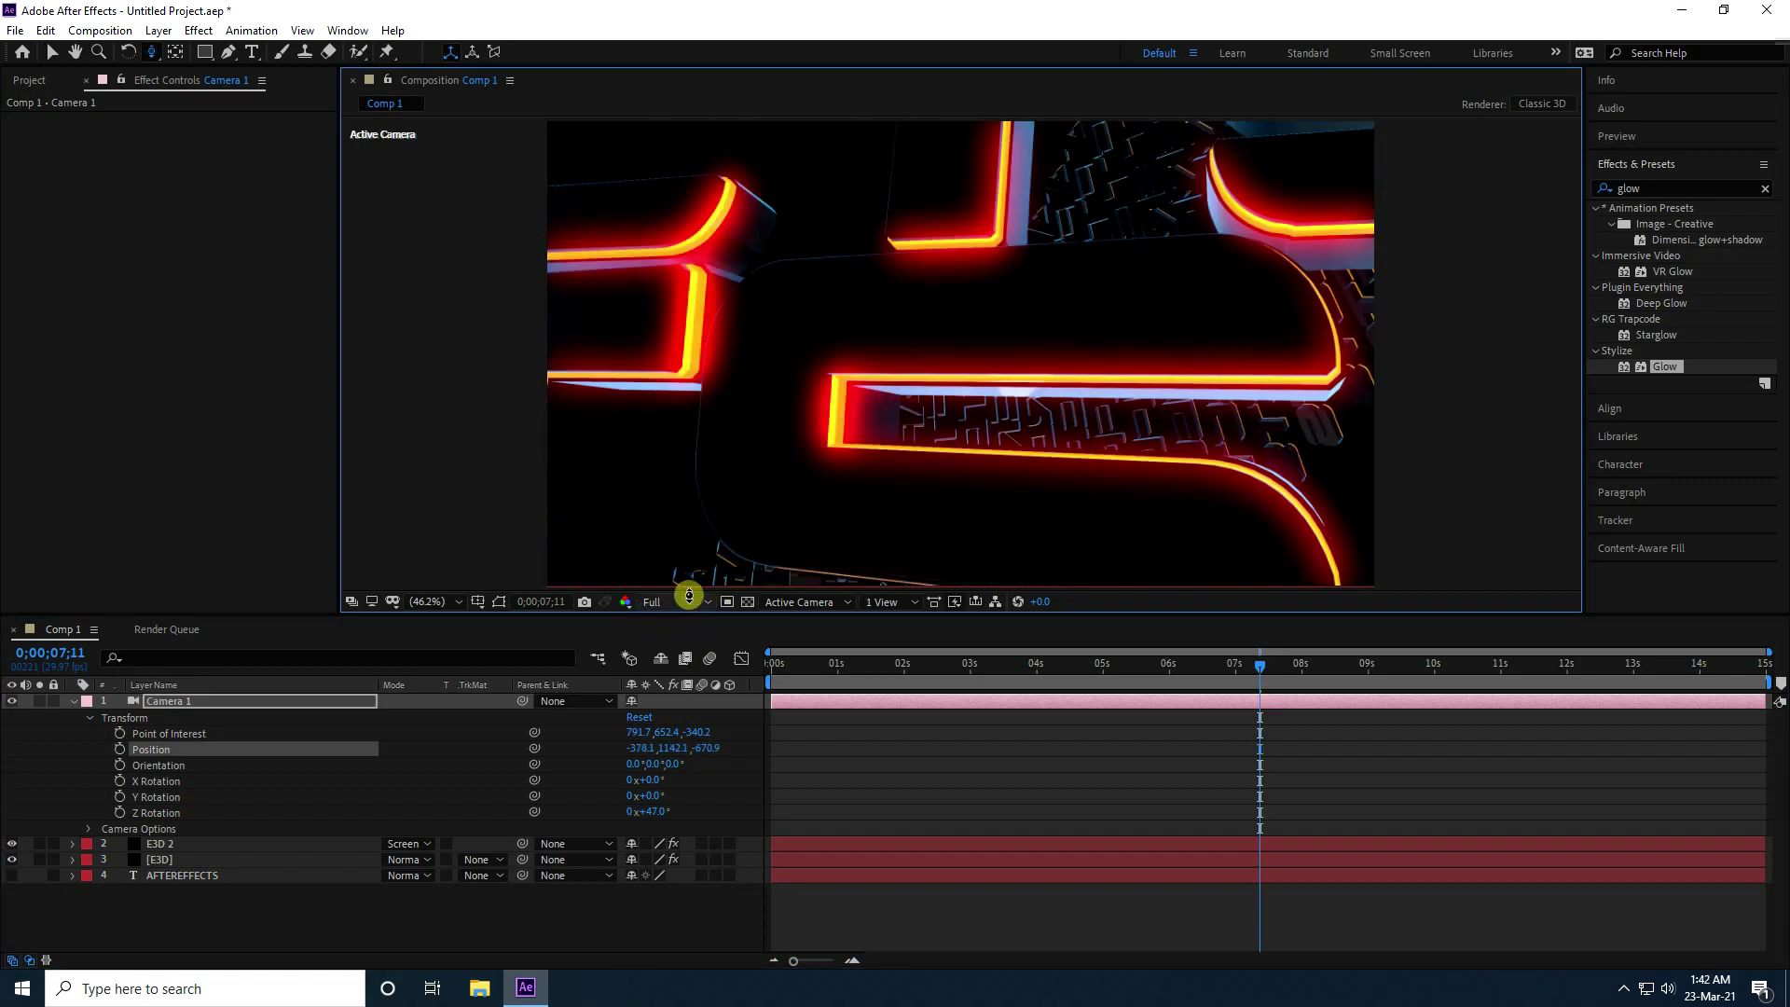
pyautogui.click(691, 599)
pyautogui.click(669, 701)
pyautogui.moveTo(863, 392); pyautogui.dragTo(847, 447)
pyautogui.click(710, 754)
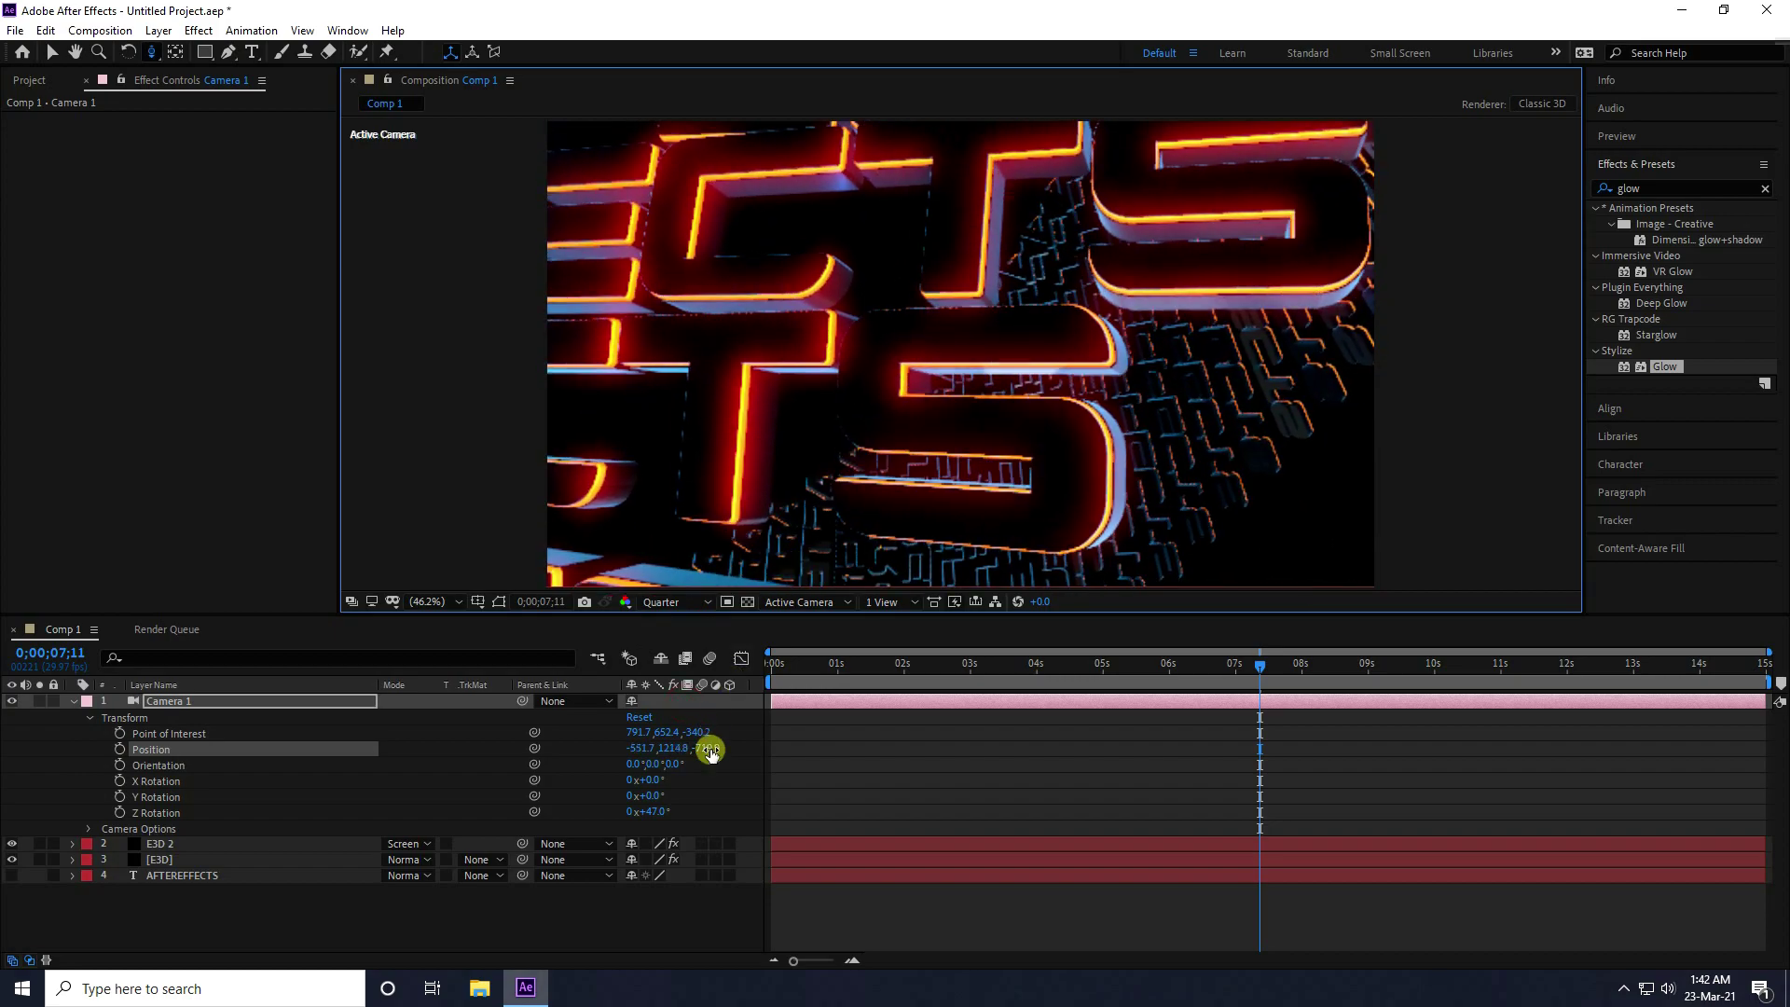
pyautogui.moveTo(652, 794)
pyautogui.mouseDown()
pyautogui.moveTo(669, 797)
pyautogui.moveTo(663, 781)
pyautogui.mouseUp()
pyautogui.hotkey('ctrl', 'z')
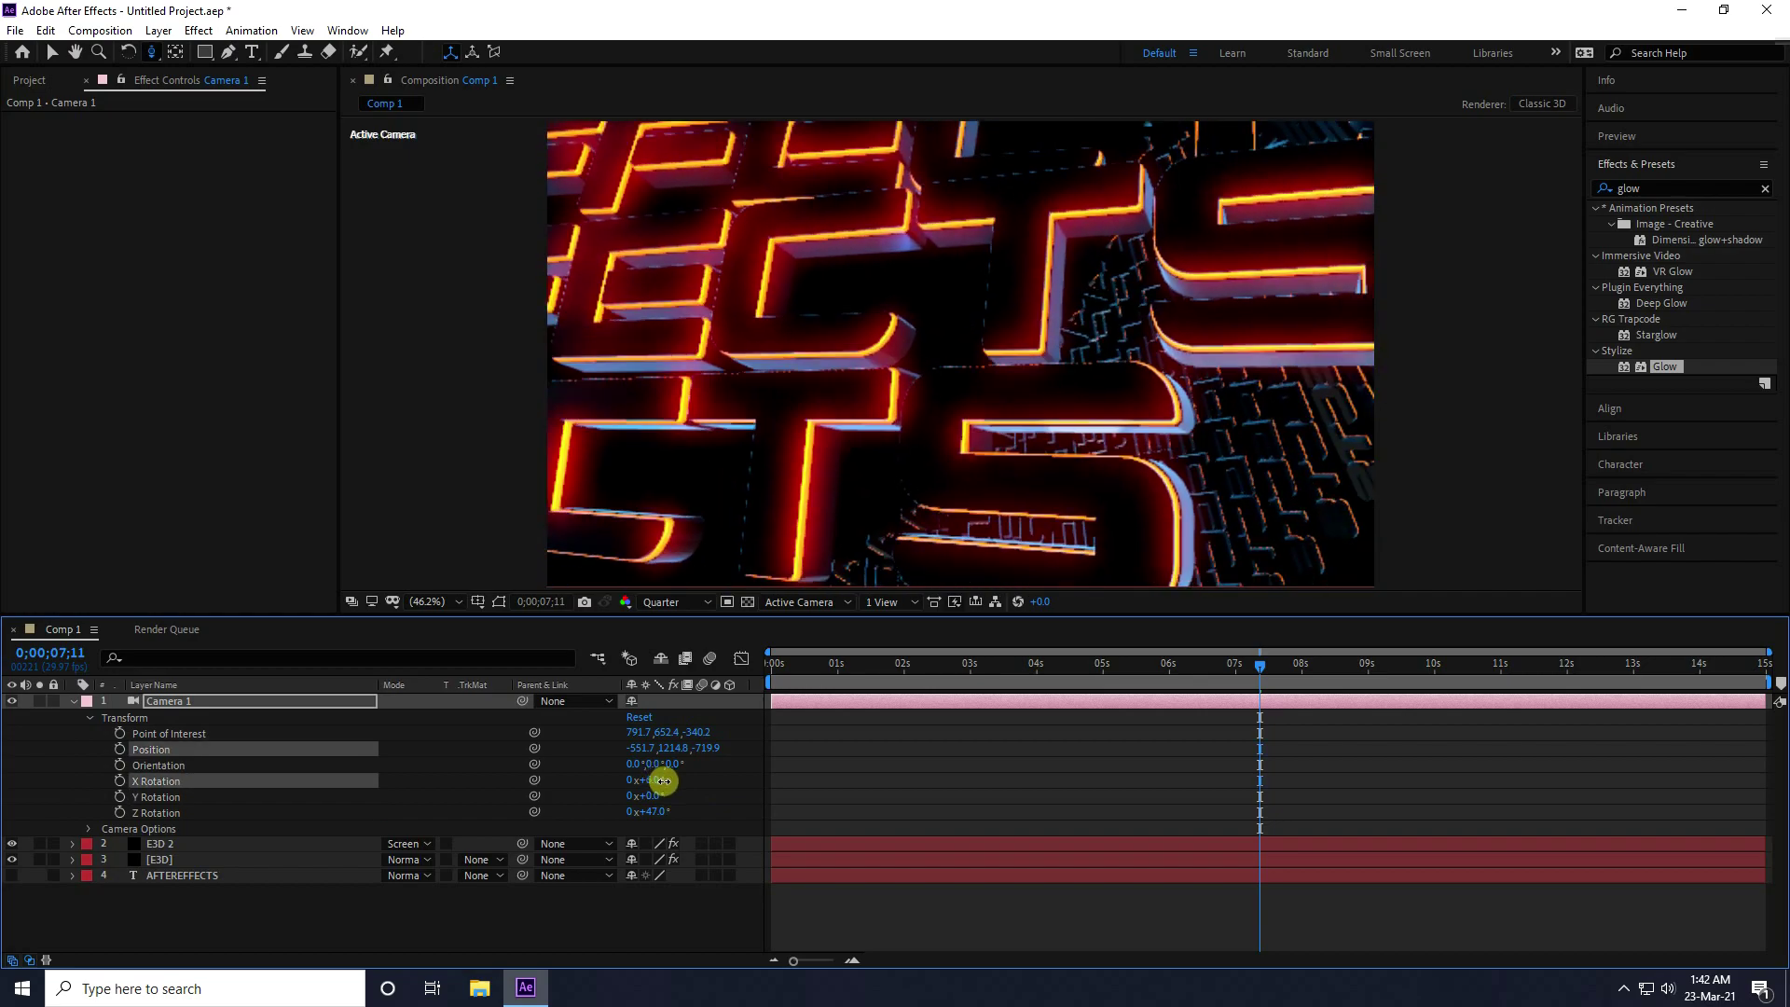
pyautogui.hotkey('ctrl', 'z')
# Orbit and track Camera 1 to reframe the close-up of the glowing row ends
pyautogui.click(887, 417)
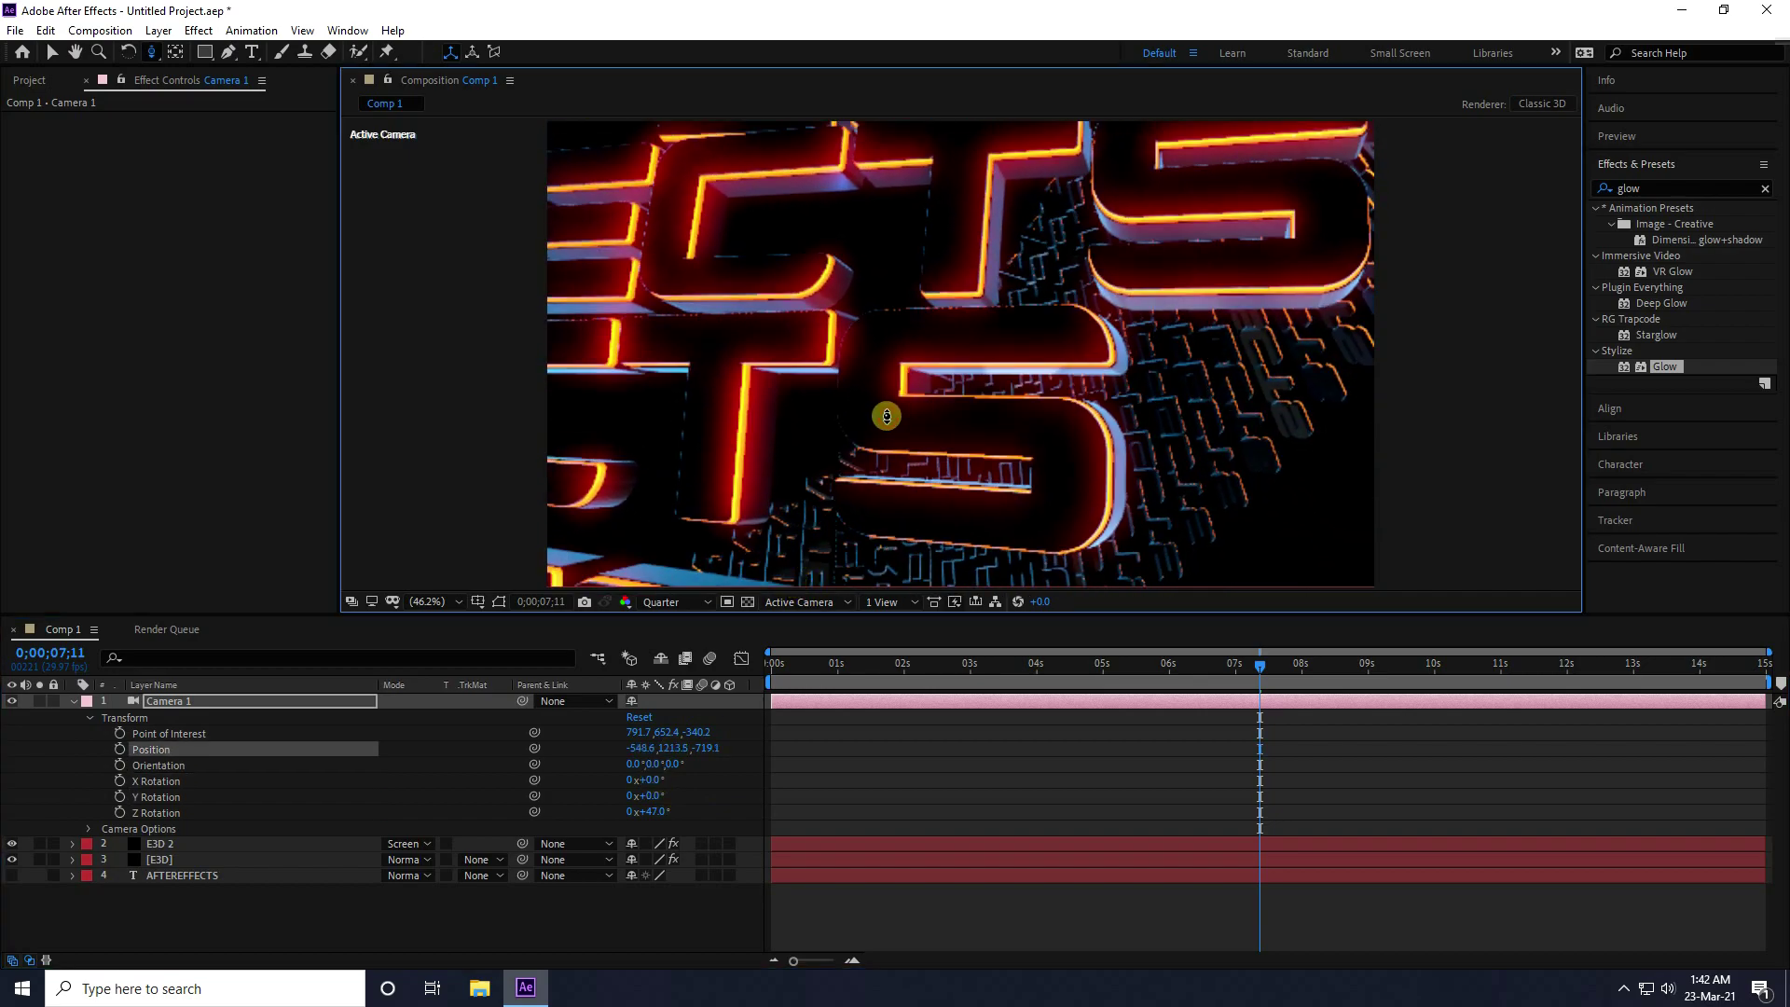
pyautogui.moveTo(887, 417)
pyautogui.mouseDown()
pyautogui.moveTo(852, 388)
pyautogui.moveTo(870, 405)
pyautogui.mouseUp()
pyautogui.press('c')
pyautogui.click(880, 406)
pyautogui.press('c')
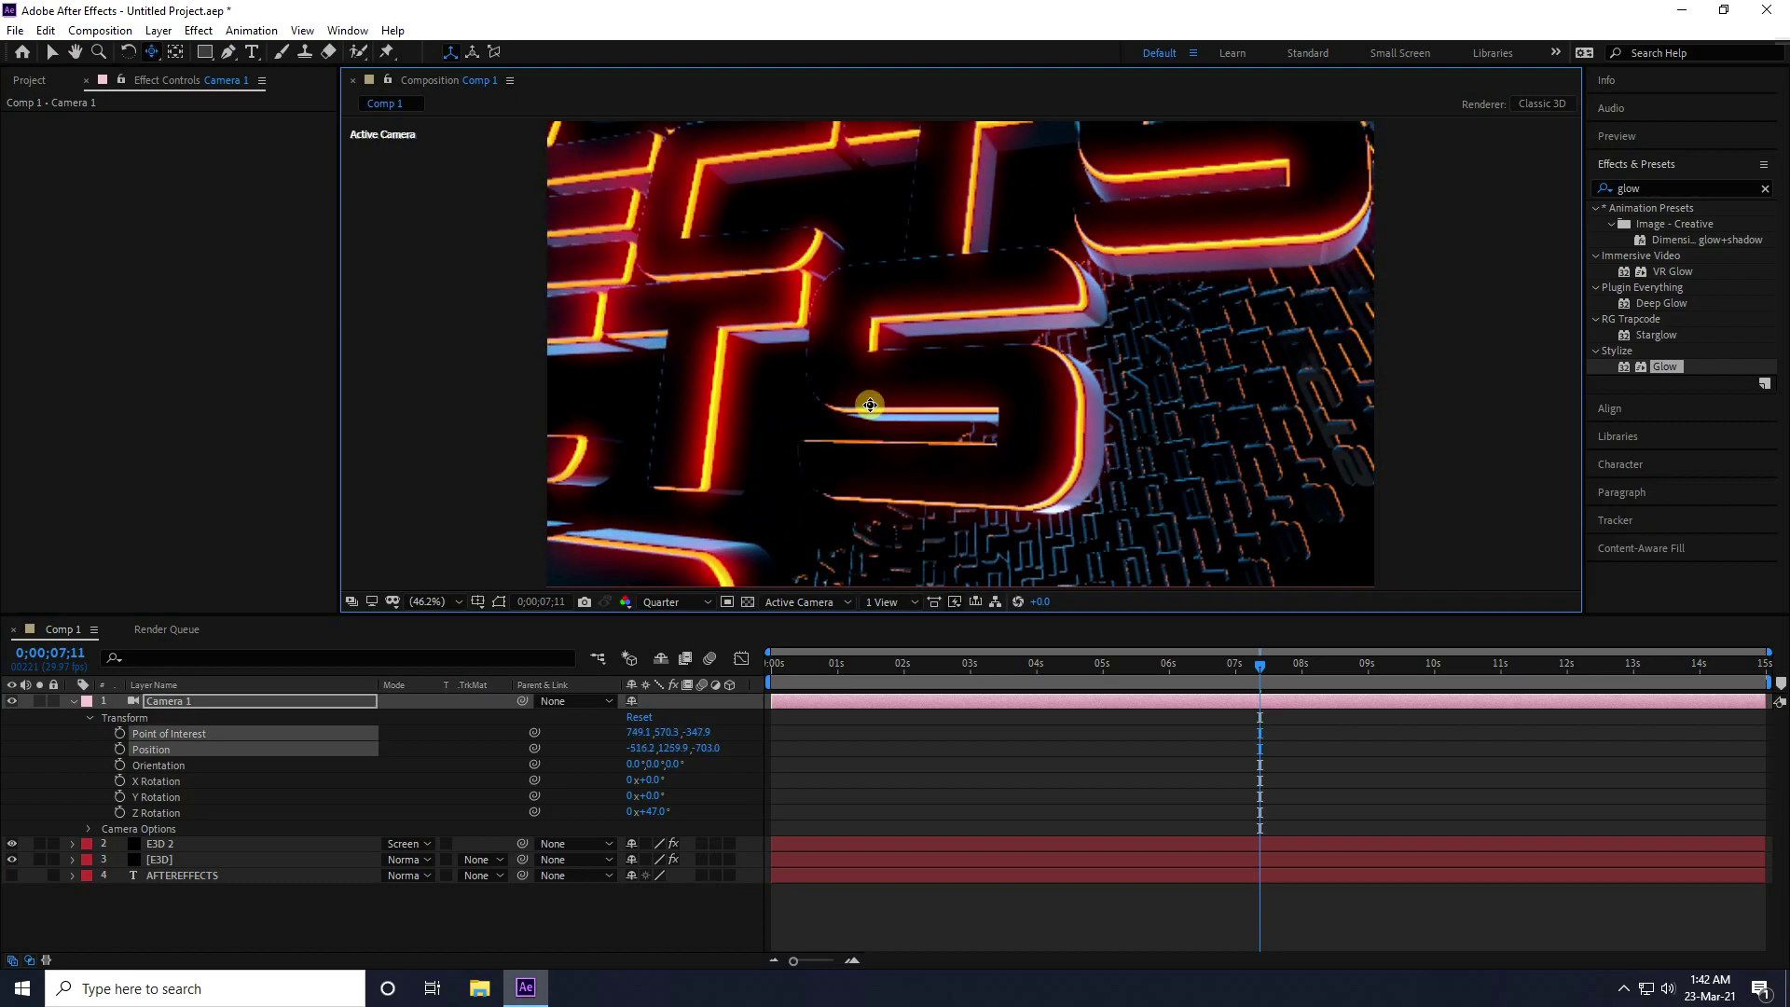
# Enable keyframes for Camera 1's point of interest and position at the first frame
pyautogui.press('Home')
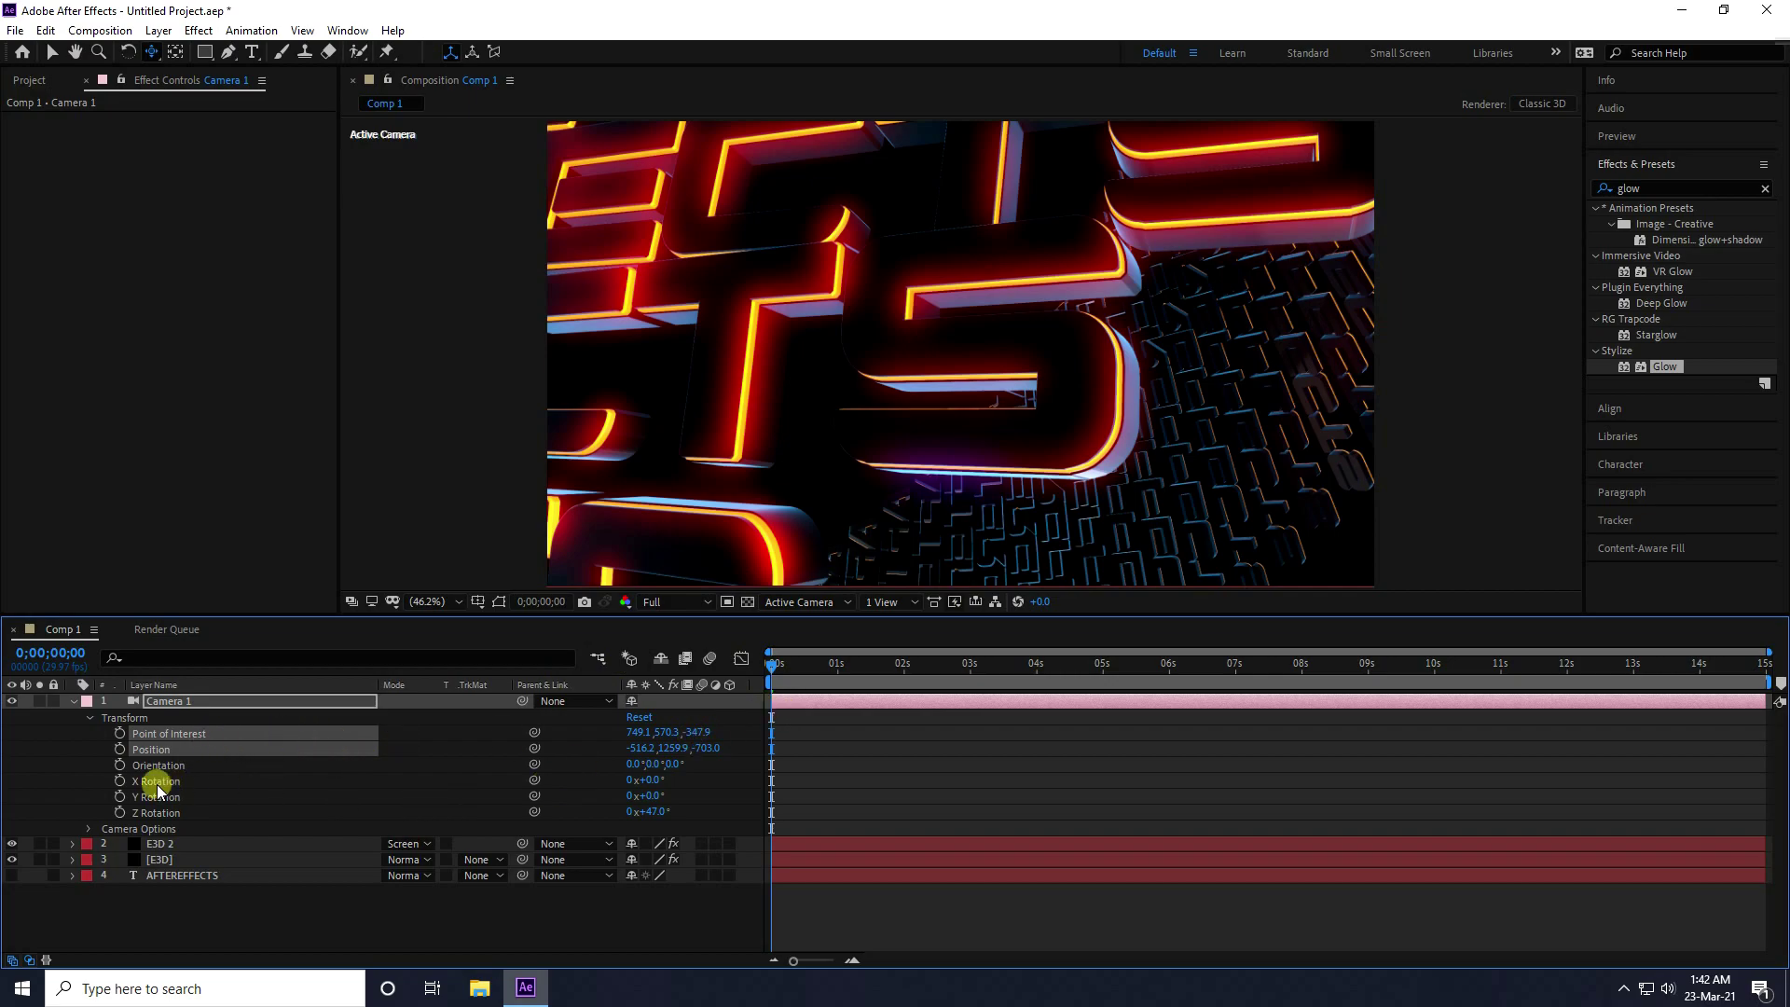
pyautogui.click(120, 749)
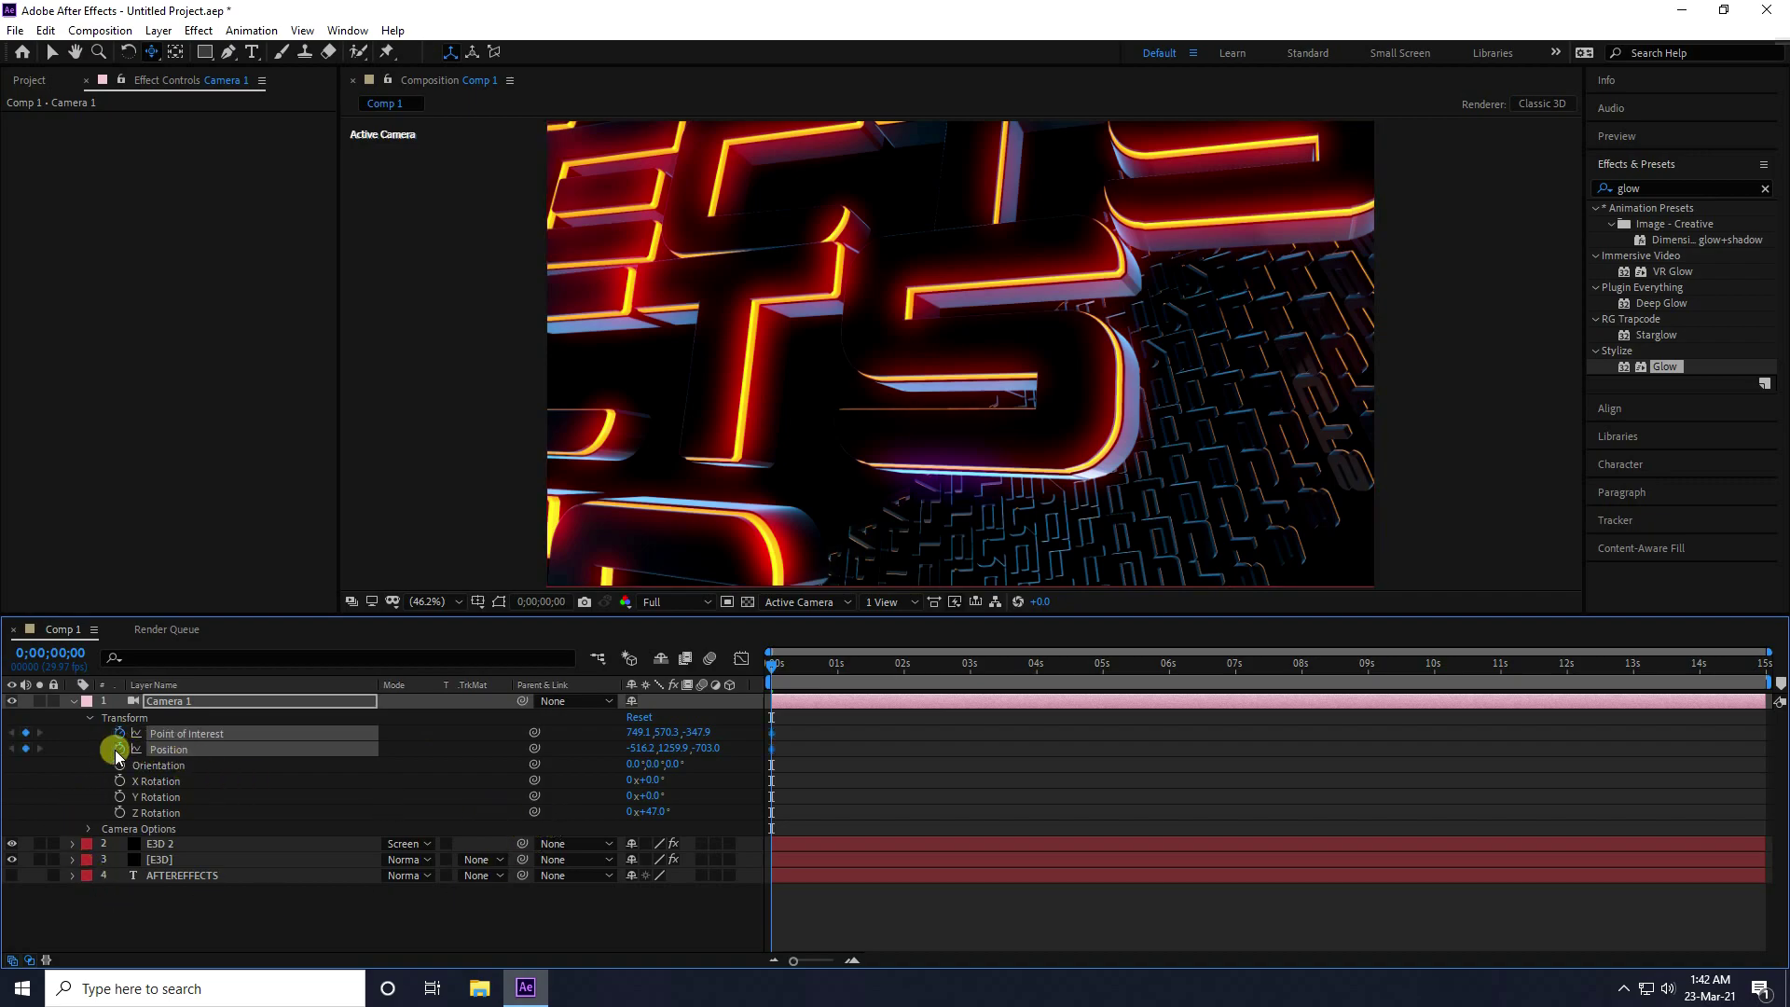
pyautogui.click(120, 749)
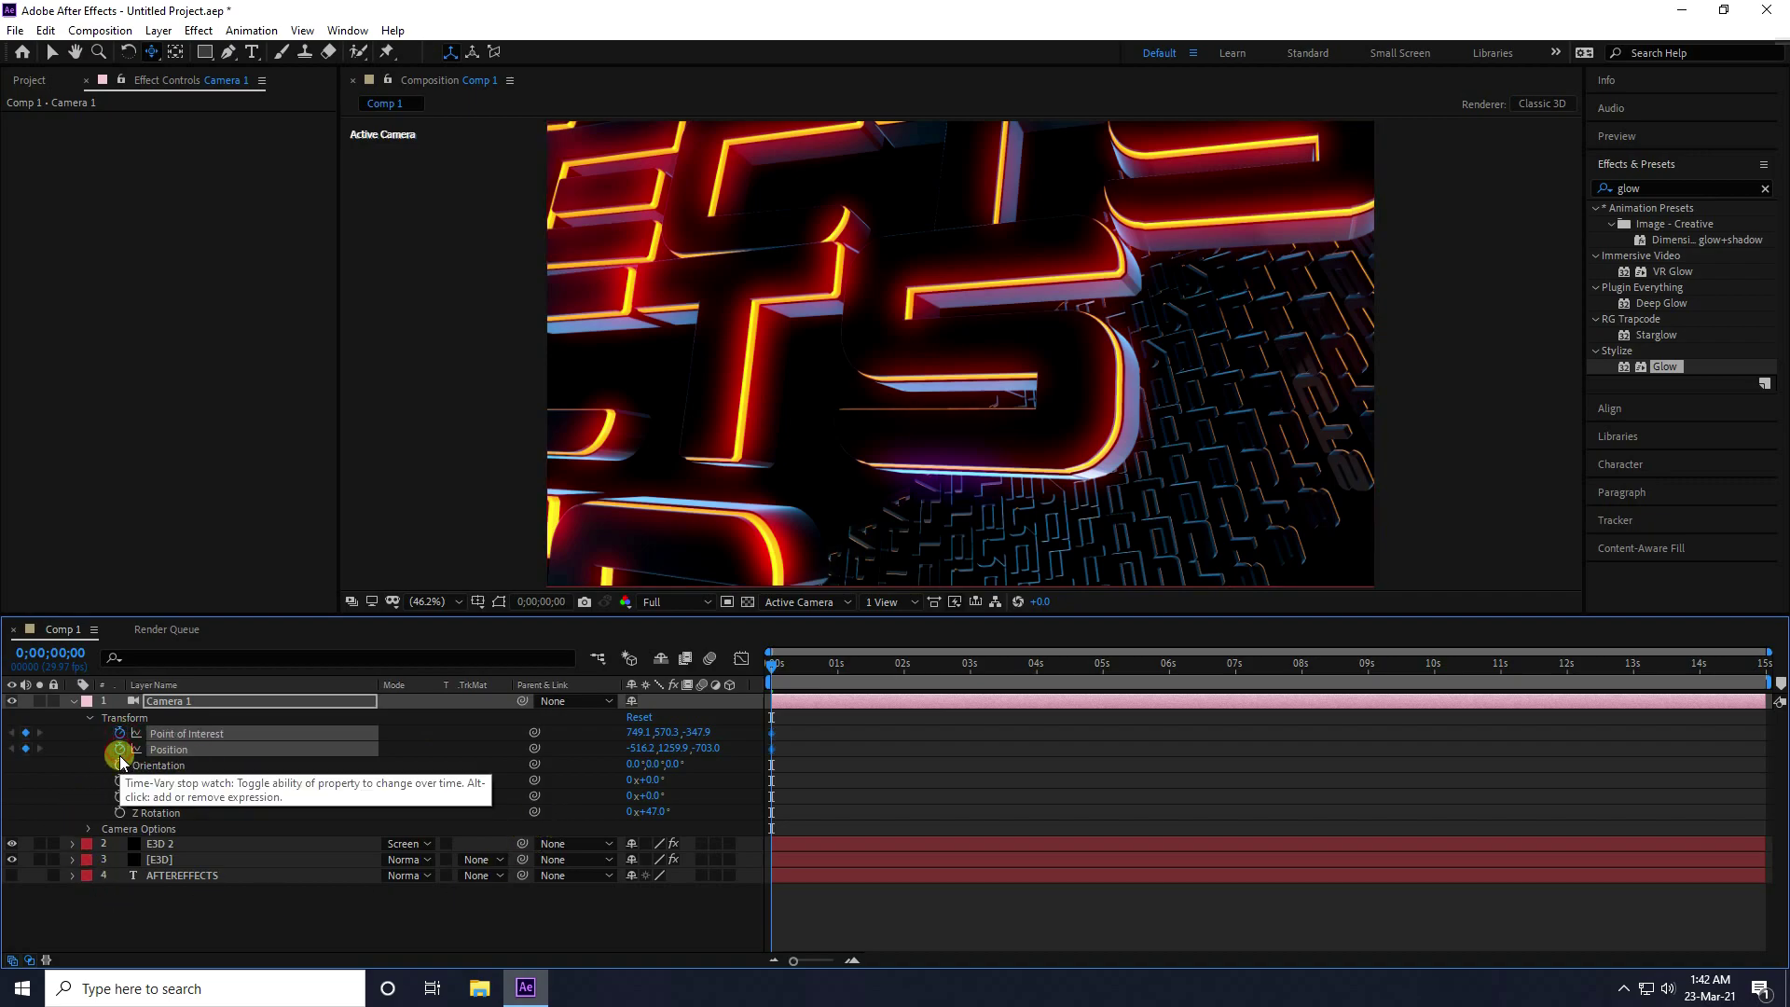
# At the composition's last frame, with Quarter preview resolution, move Camera 1 to a different view of the text rows as the end keyframe
pyautogui.moveTo(800, 667); pyautogui.dragTo(1766, 699)
pyautogui.click(671, 604)
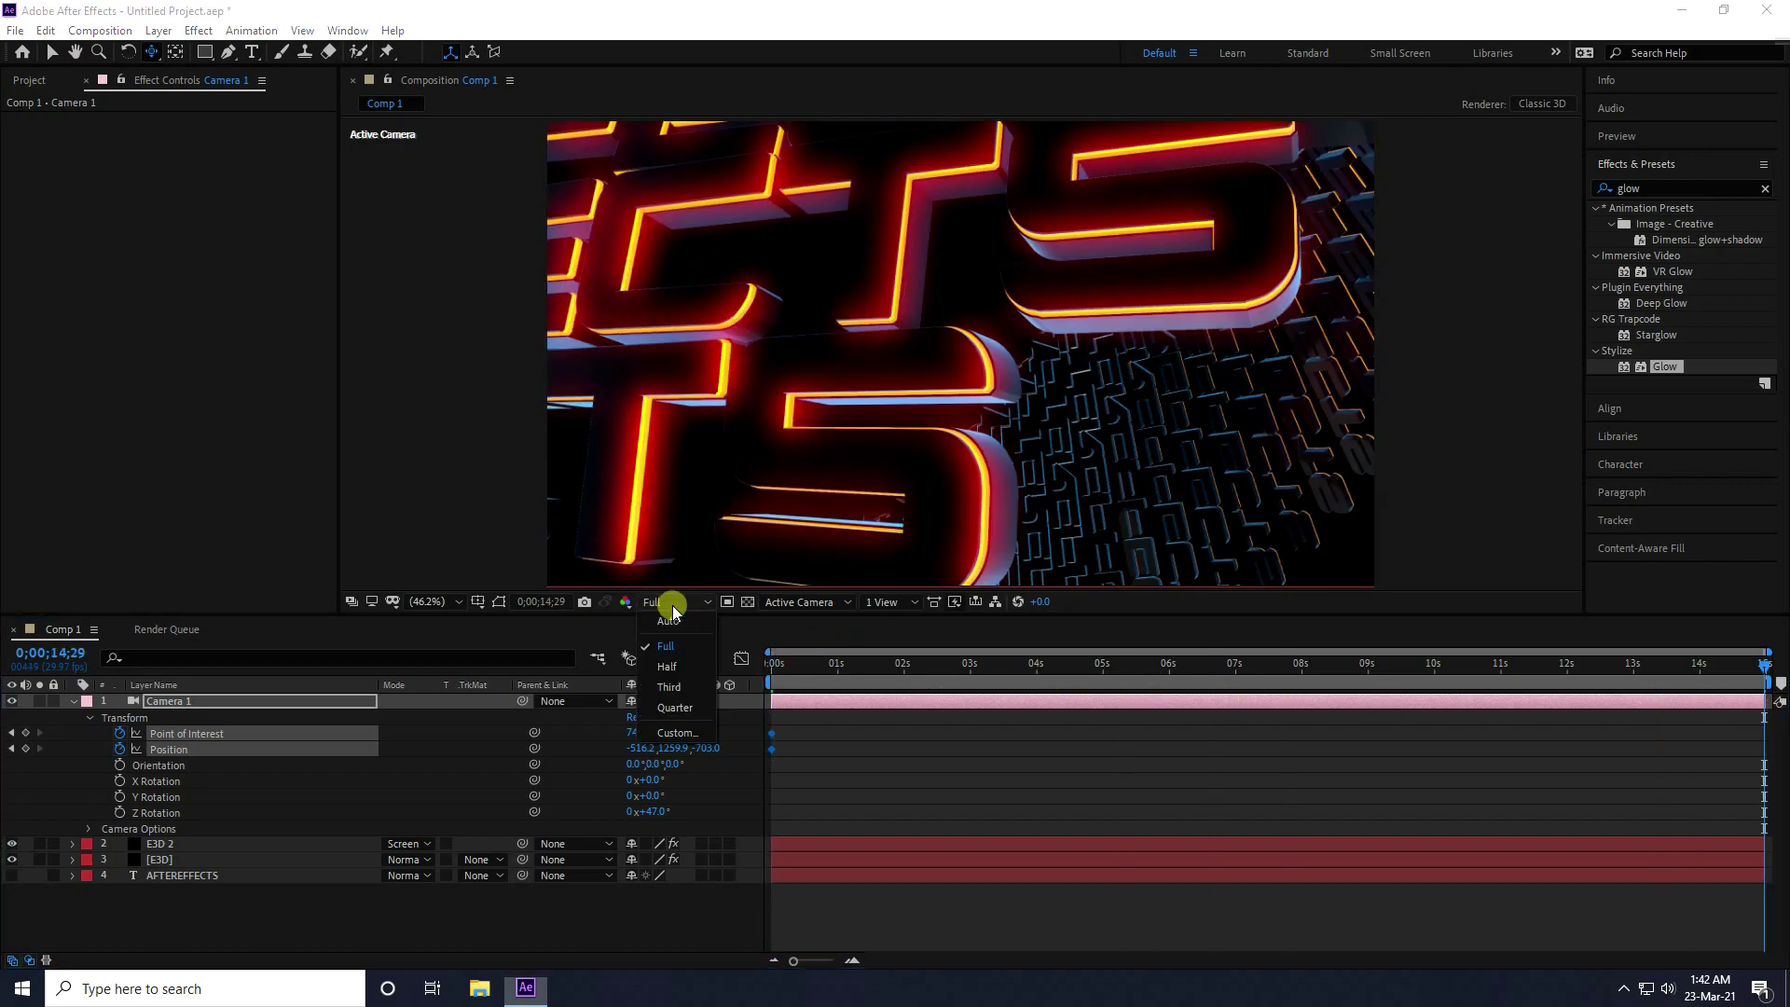
pyautogui.click(674, 707)
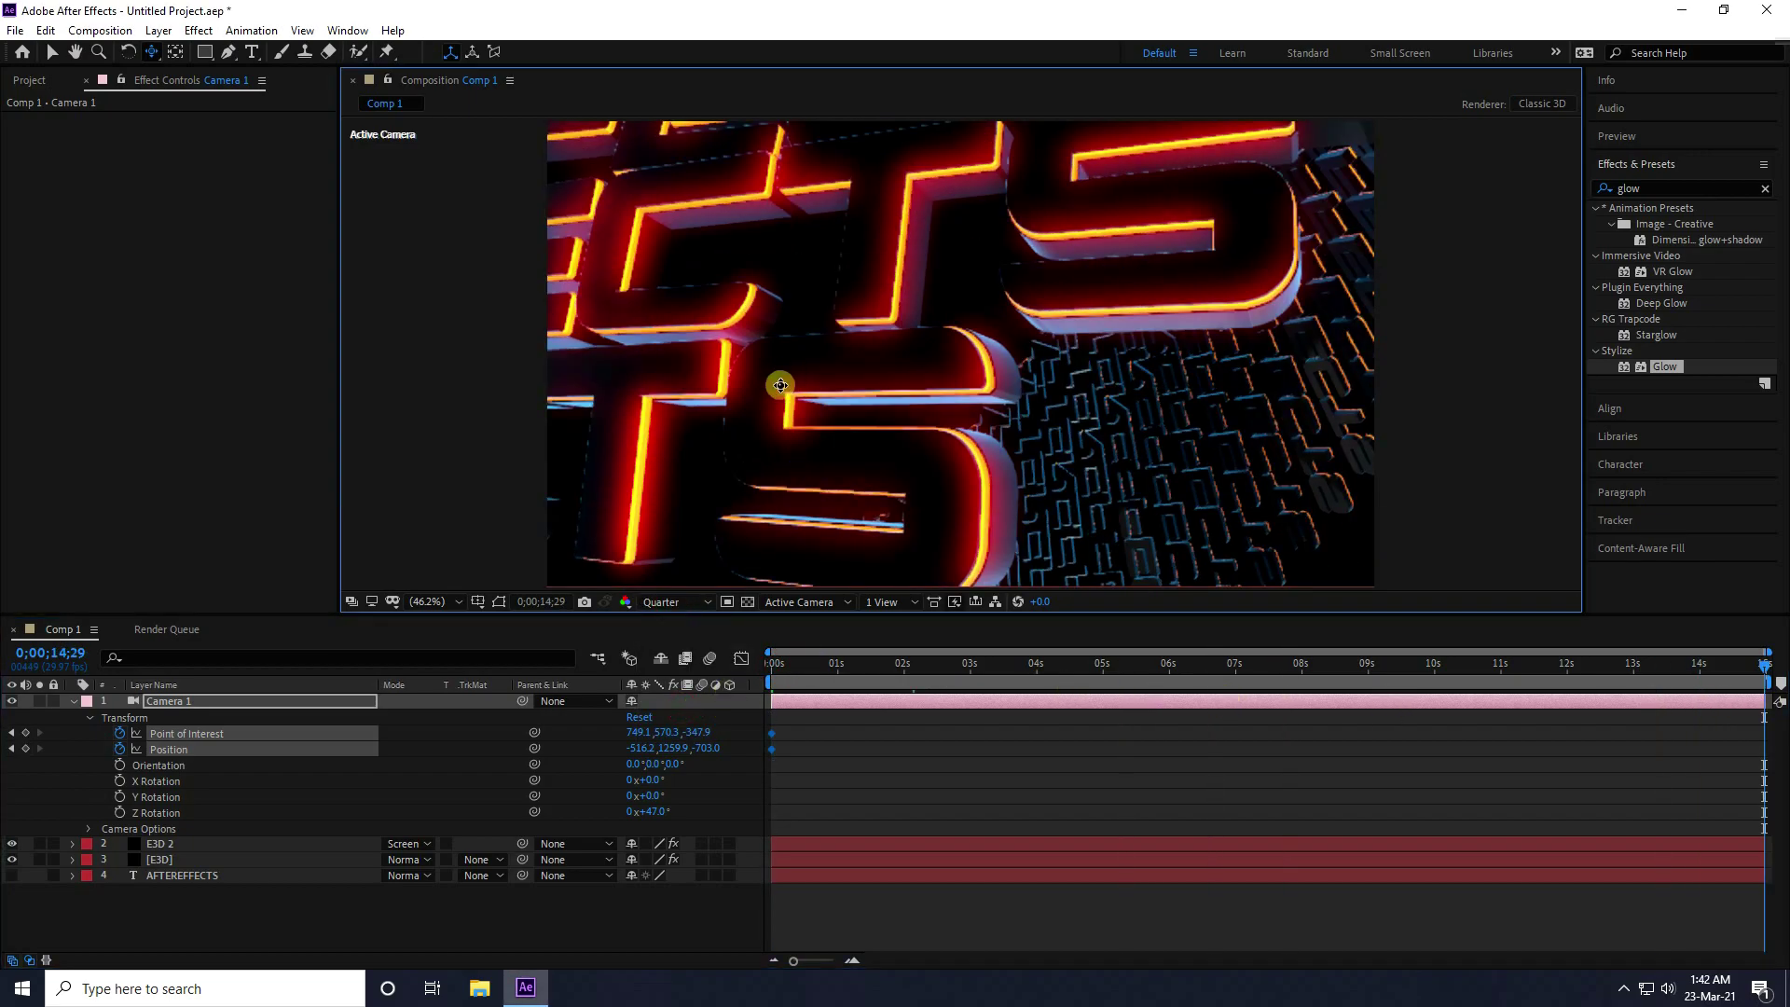
pyautogui.press('c')
pyautogui.moveTo(771, 380); pyautogui.dragTo(869, 471)
pyautogui.press('c')
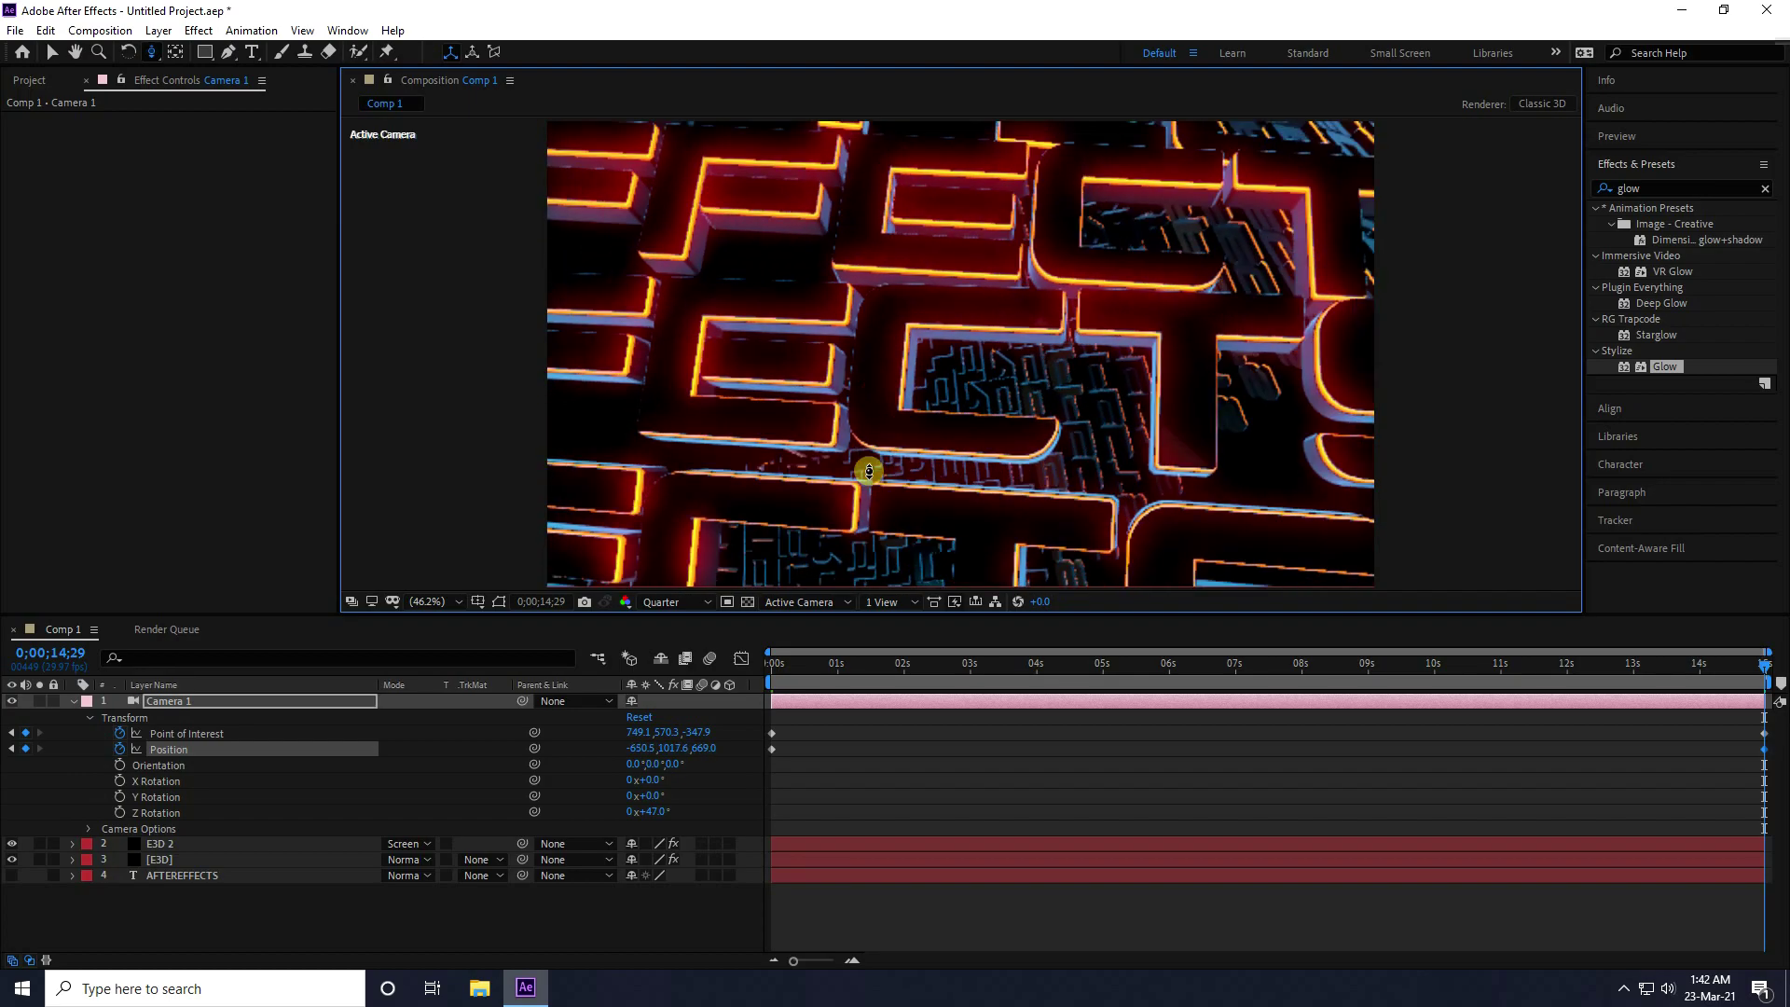
# Set Camera 1's Z rotation to 87° and Y rotation to 16°, and preview the camera move from the start
pyautogui.moveTo(658, 815)
pyautogui.mouseDown()
pyautogui.moveTo(698, 814)
pyautogui.moveTo(677, 804)
pyautogui.mouseUp()
pyautogui.click(667, 797)
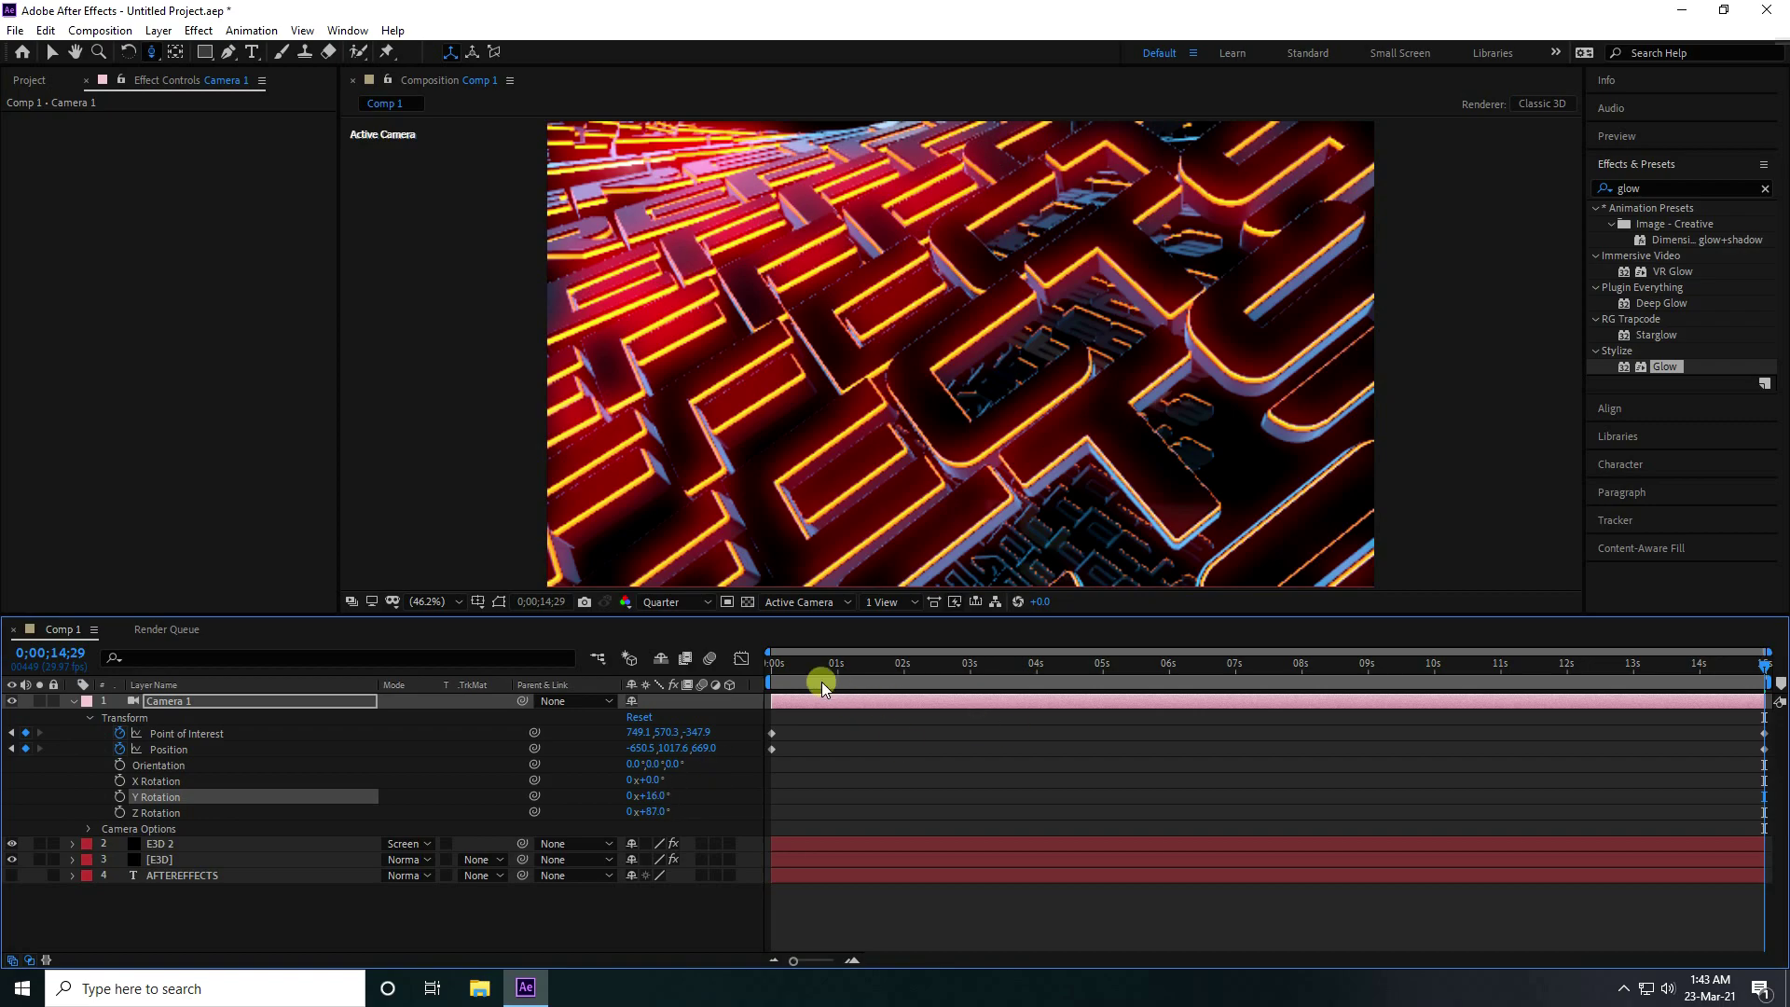
pyautogui.moveTo(800, 665); pyautogui.dragTo(774, 666)
pyautogui.press('space')
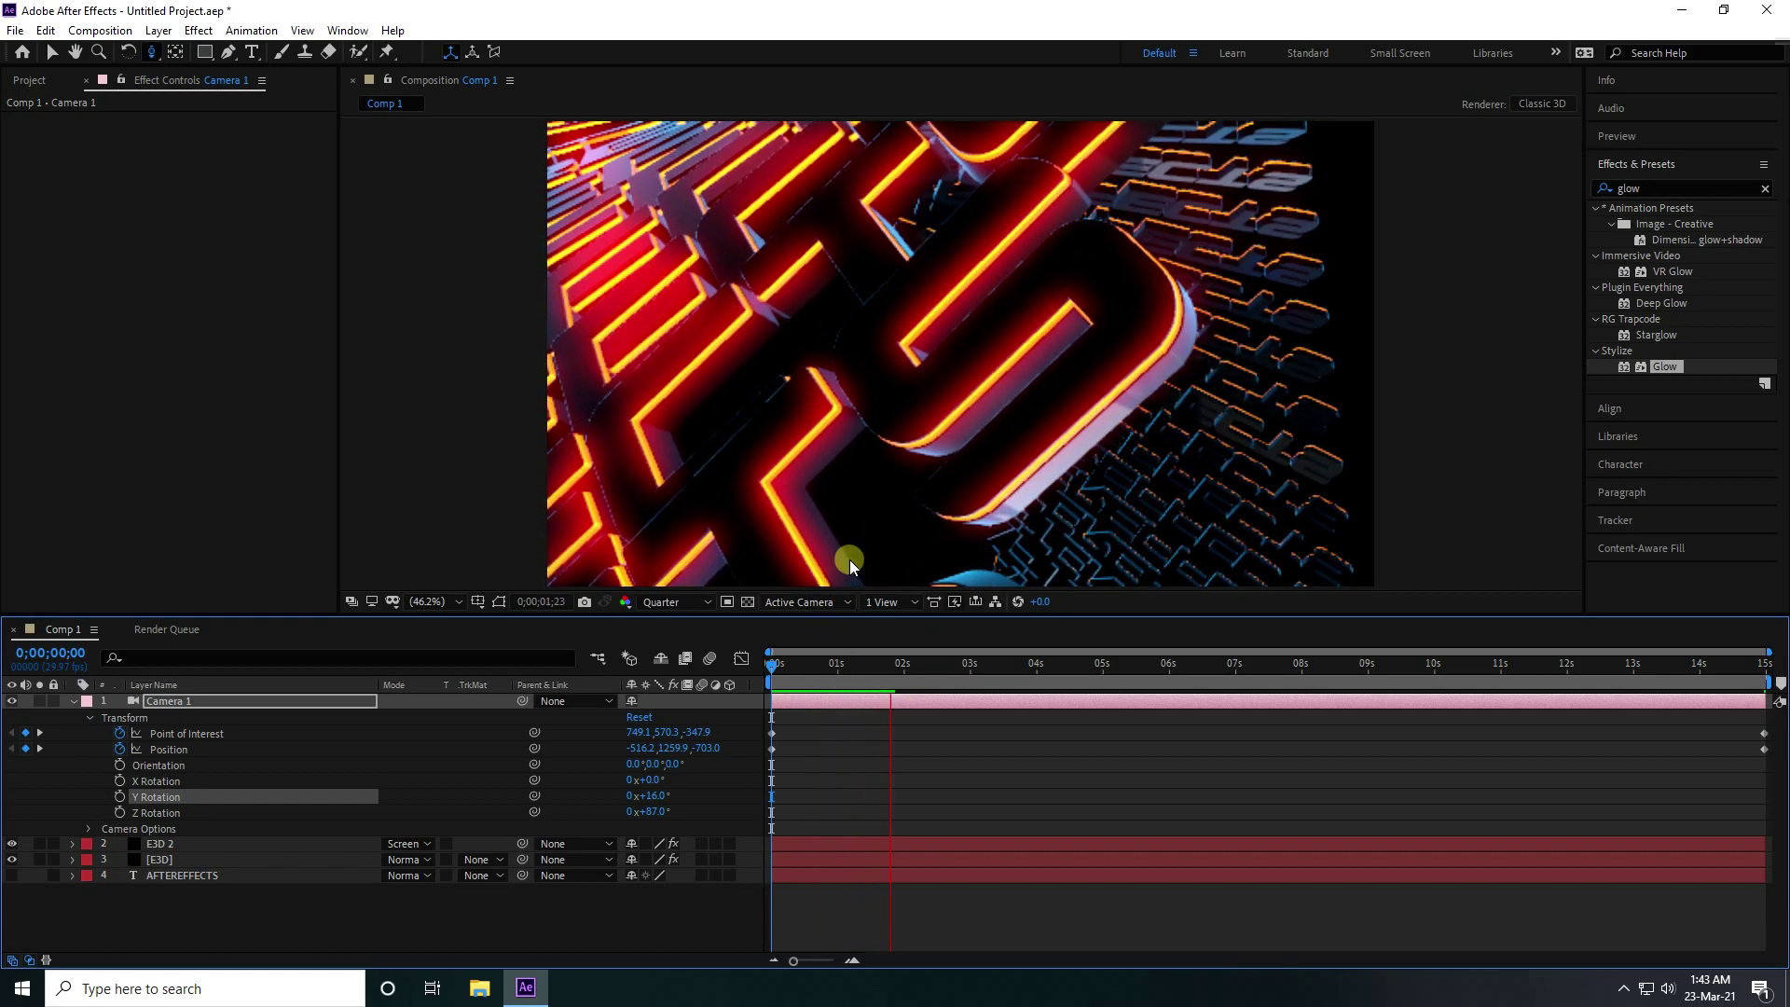
pyautogui.press('space')
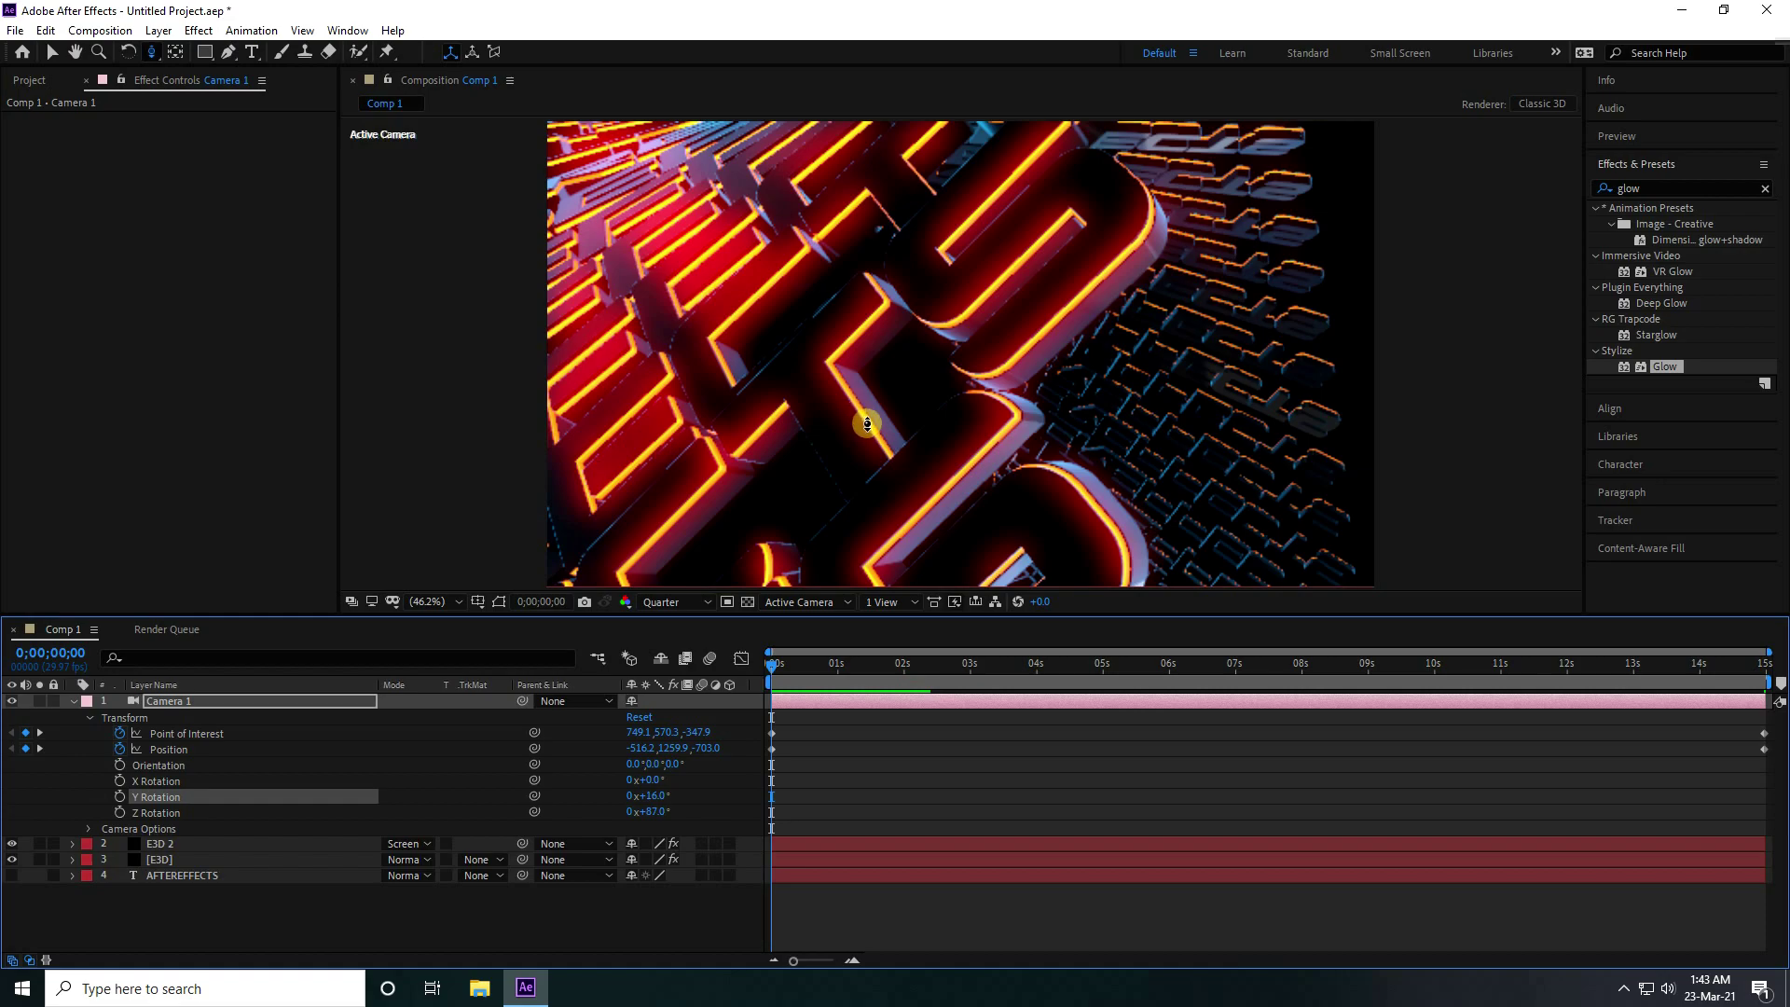
# At the first frame, track and dolly Camera 1 back to a wider starting view of the text rows
pyautogui.press('c')
pyautogui.moveTo(866, 423); pyautogui.dragTo(950, 448)
pyautogui.press('c')
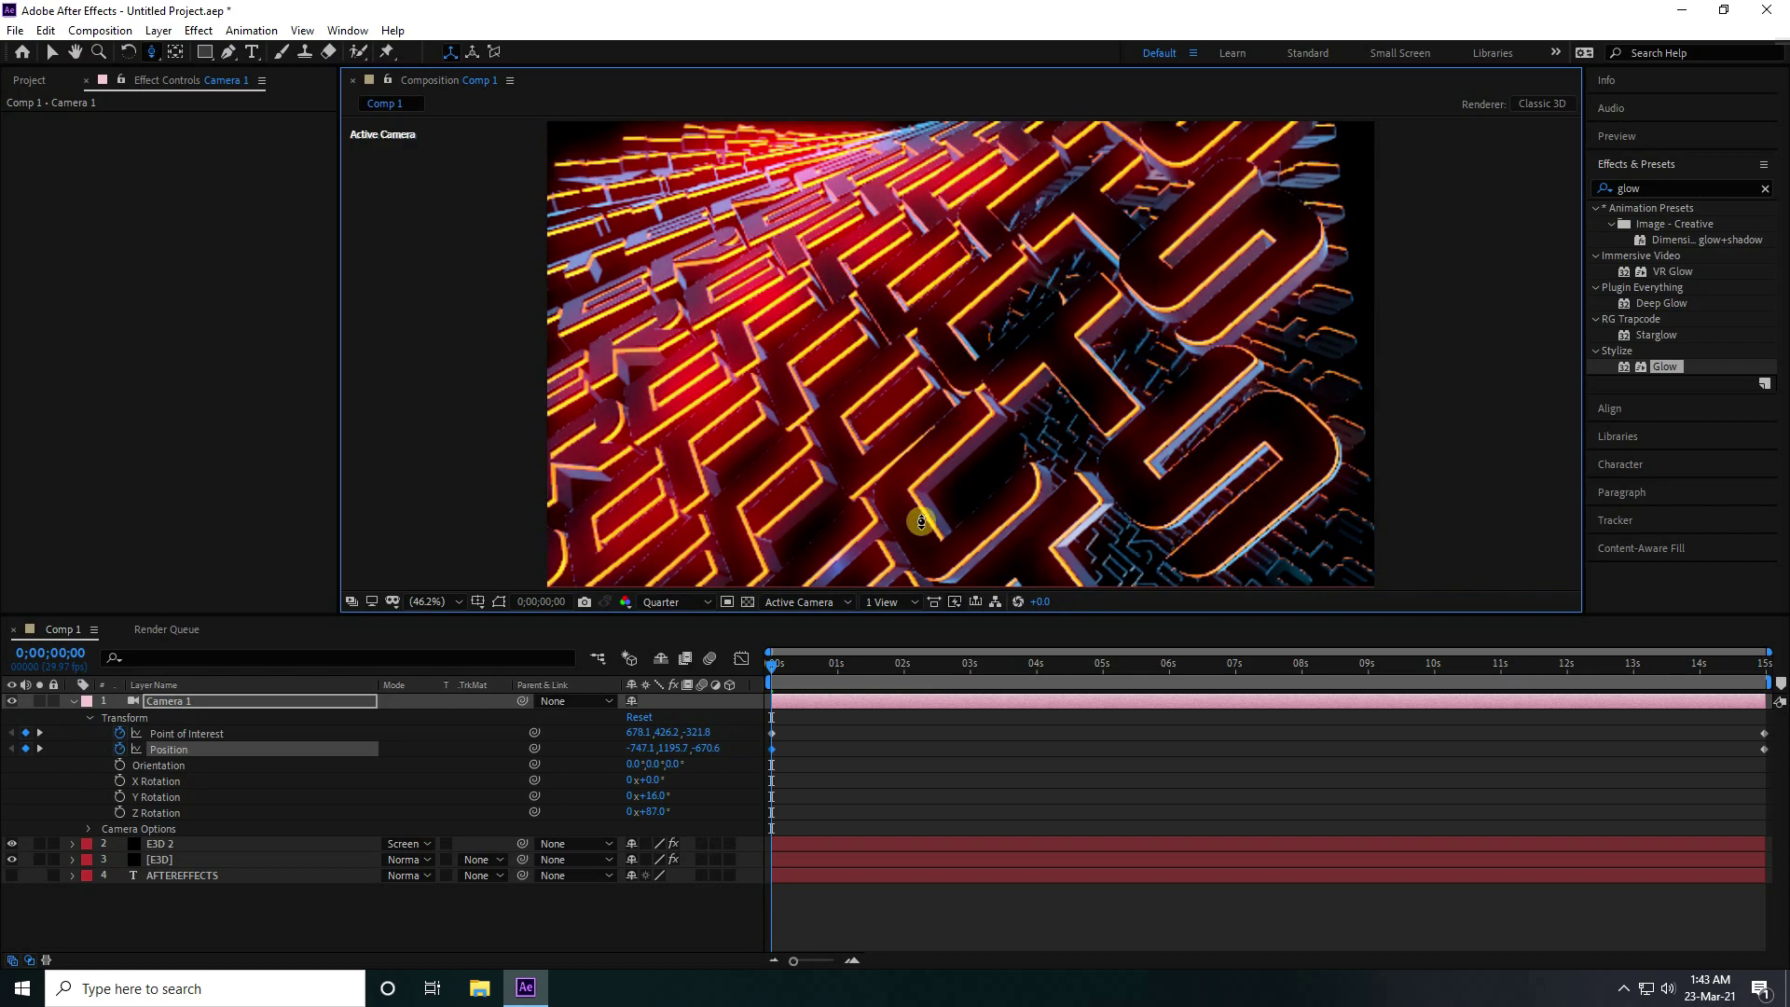
# At the composition's last frame, track Camera 1 across the text rows to a new end view showing the beginnings of the titles
pyautogui.press('space')
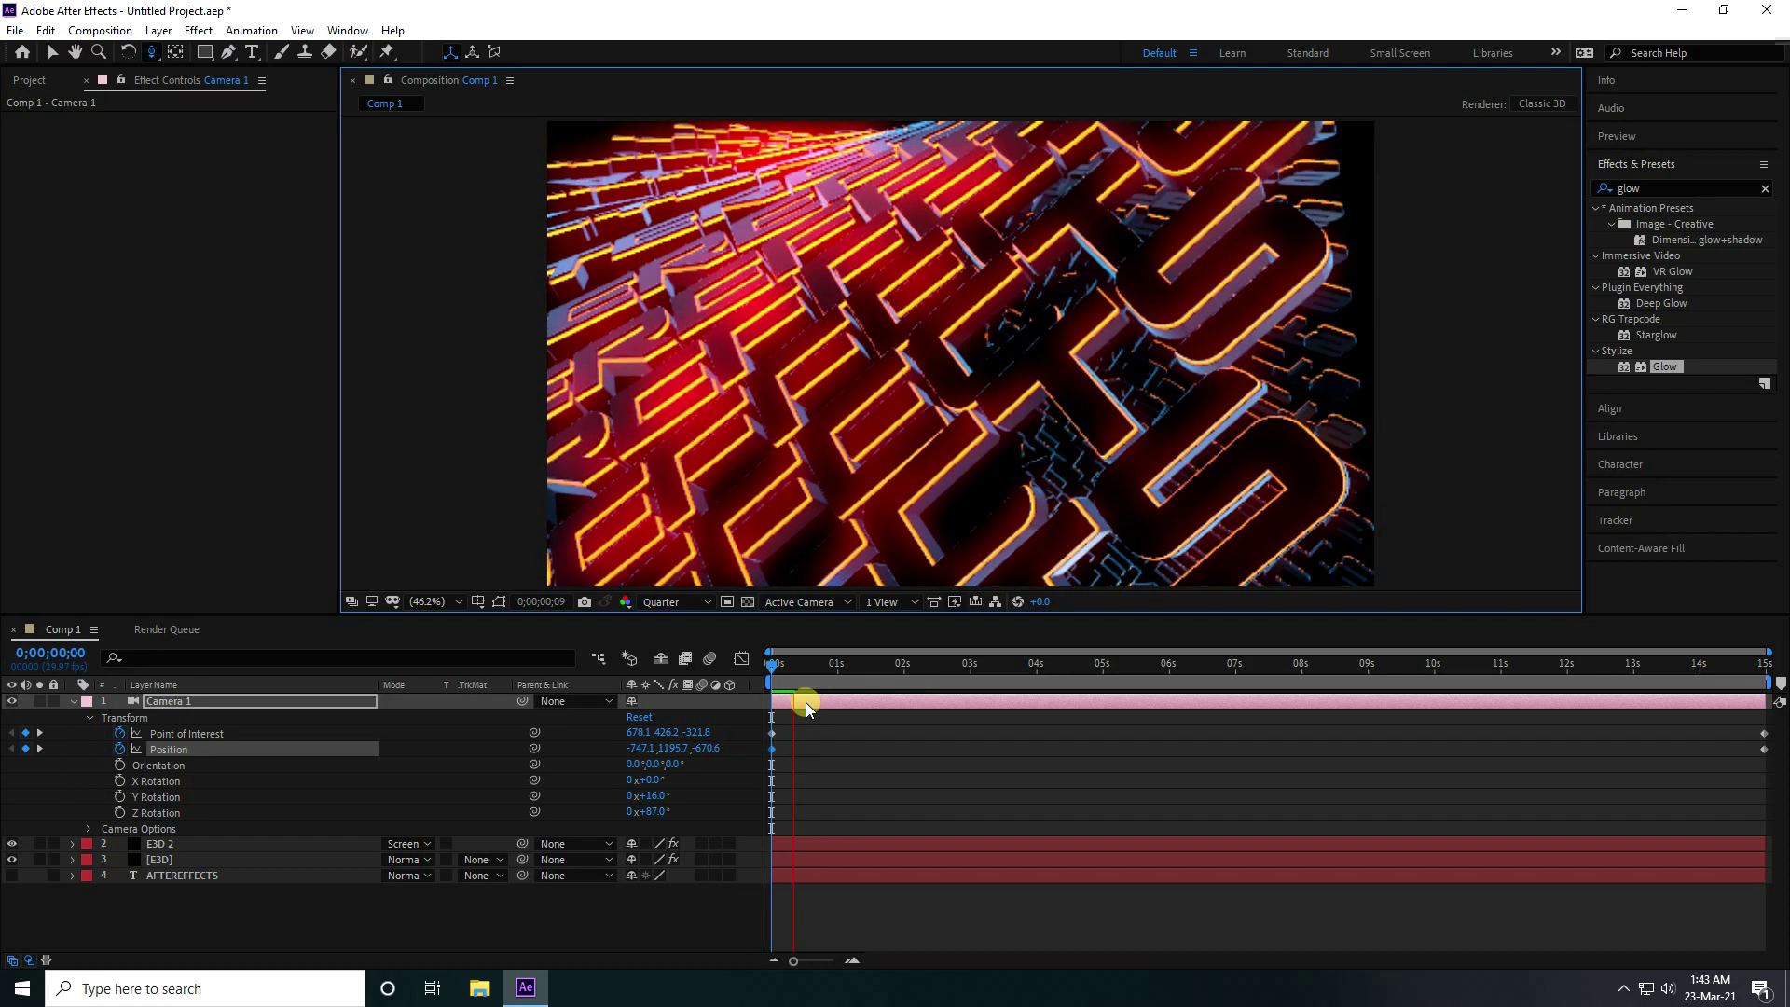
pyautogui.press('space')
pyautogui.moveTo(843, 679); pyautogui.dragTo(1783, 760)
pyautogui.click(842, 767)
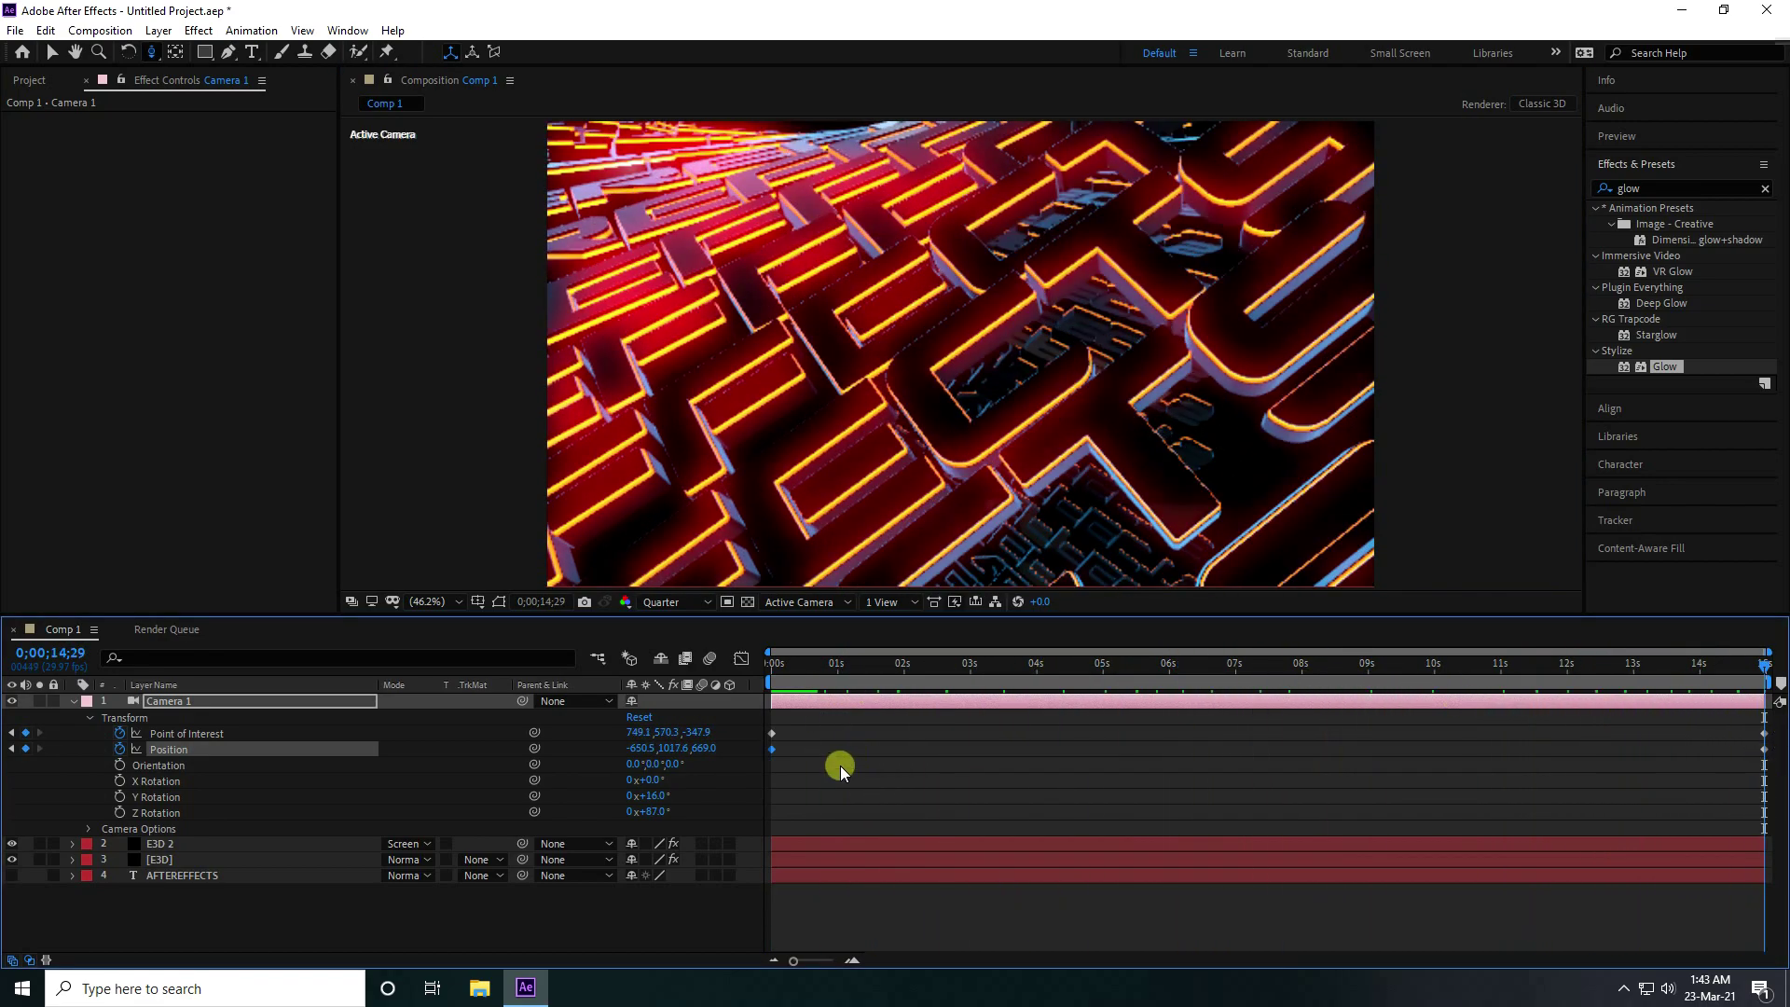
pyautogui.press('c')
pyautogui.press('c')
pyautogui.moveTo(819, 351); pyautogui.dragTo(1070, 296)
# Preview the revised camera move from the first frame and return to the start
pyautogui.click(771, 696)
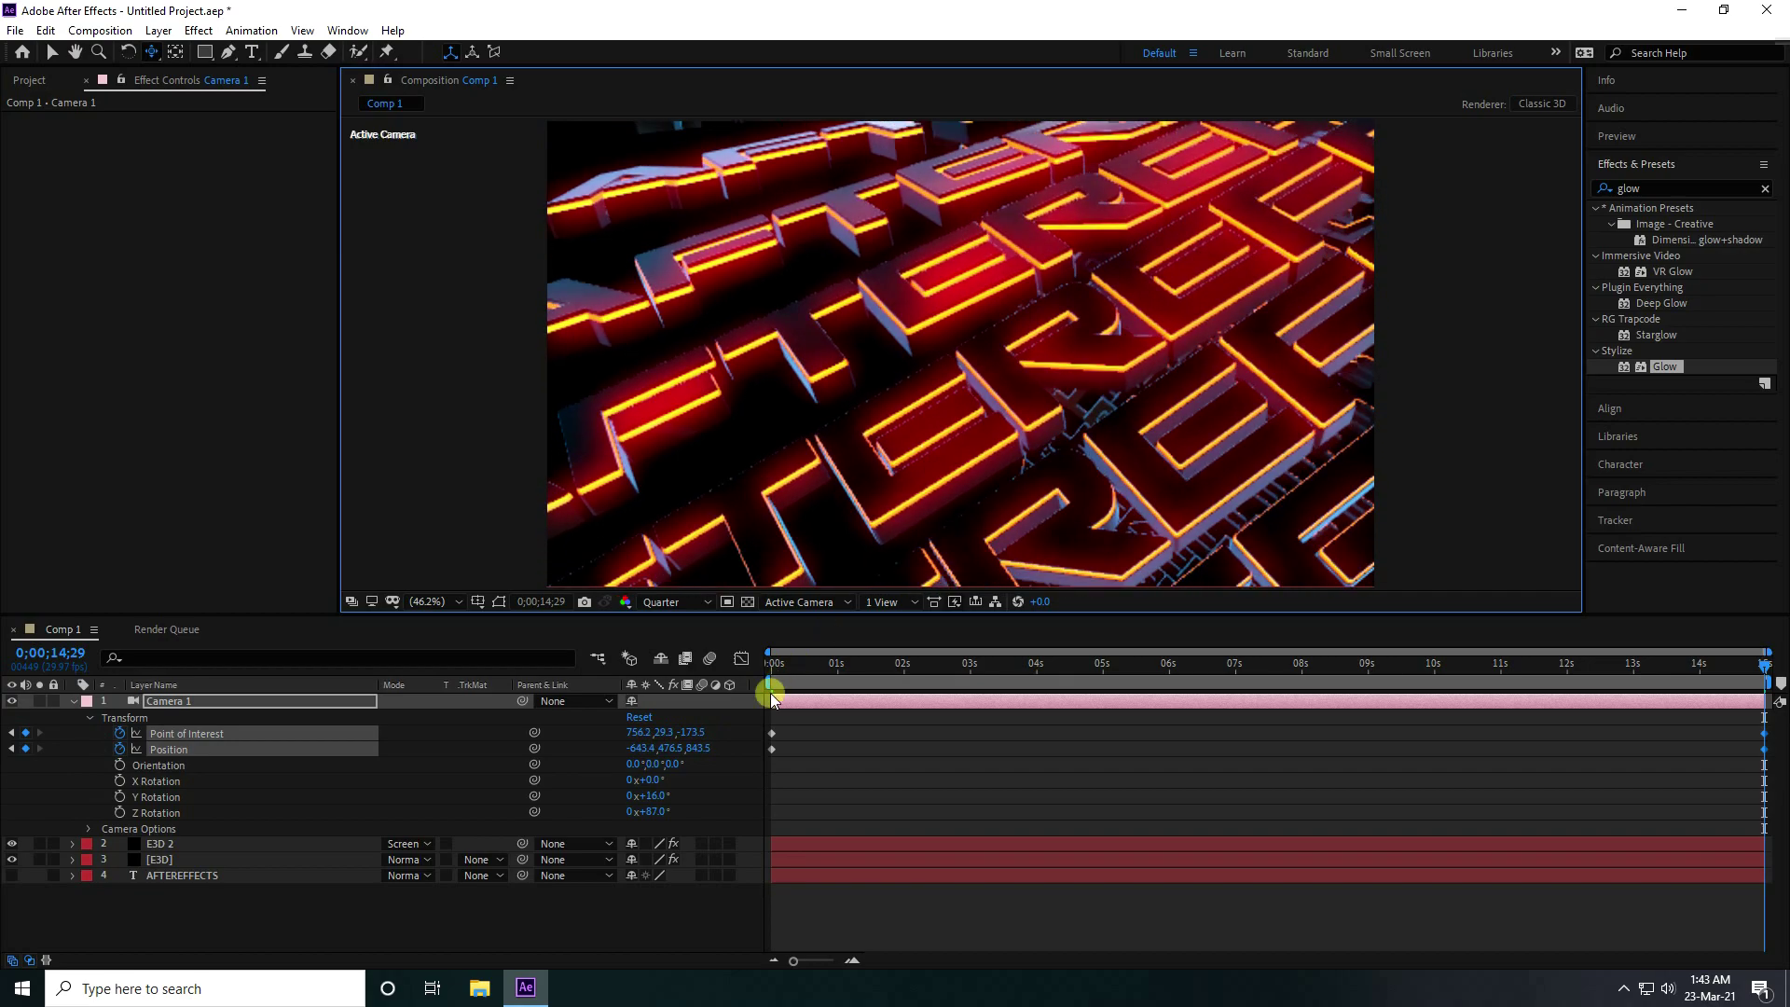
pyautogui.click(783, 663)
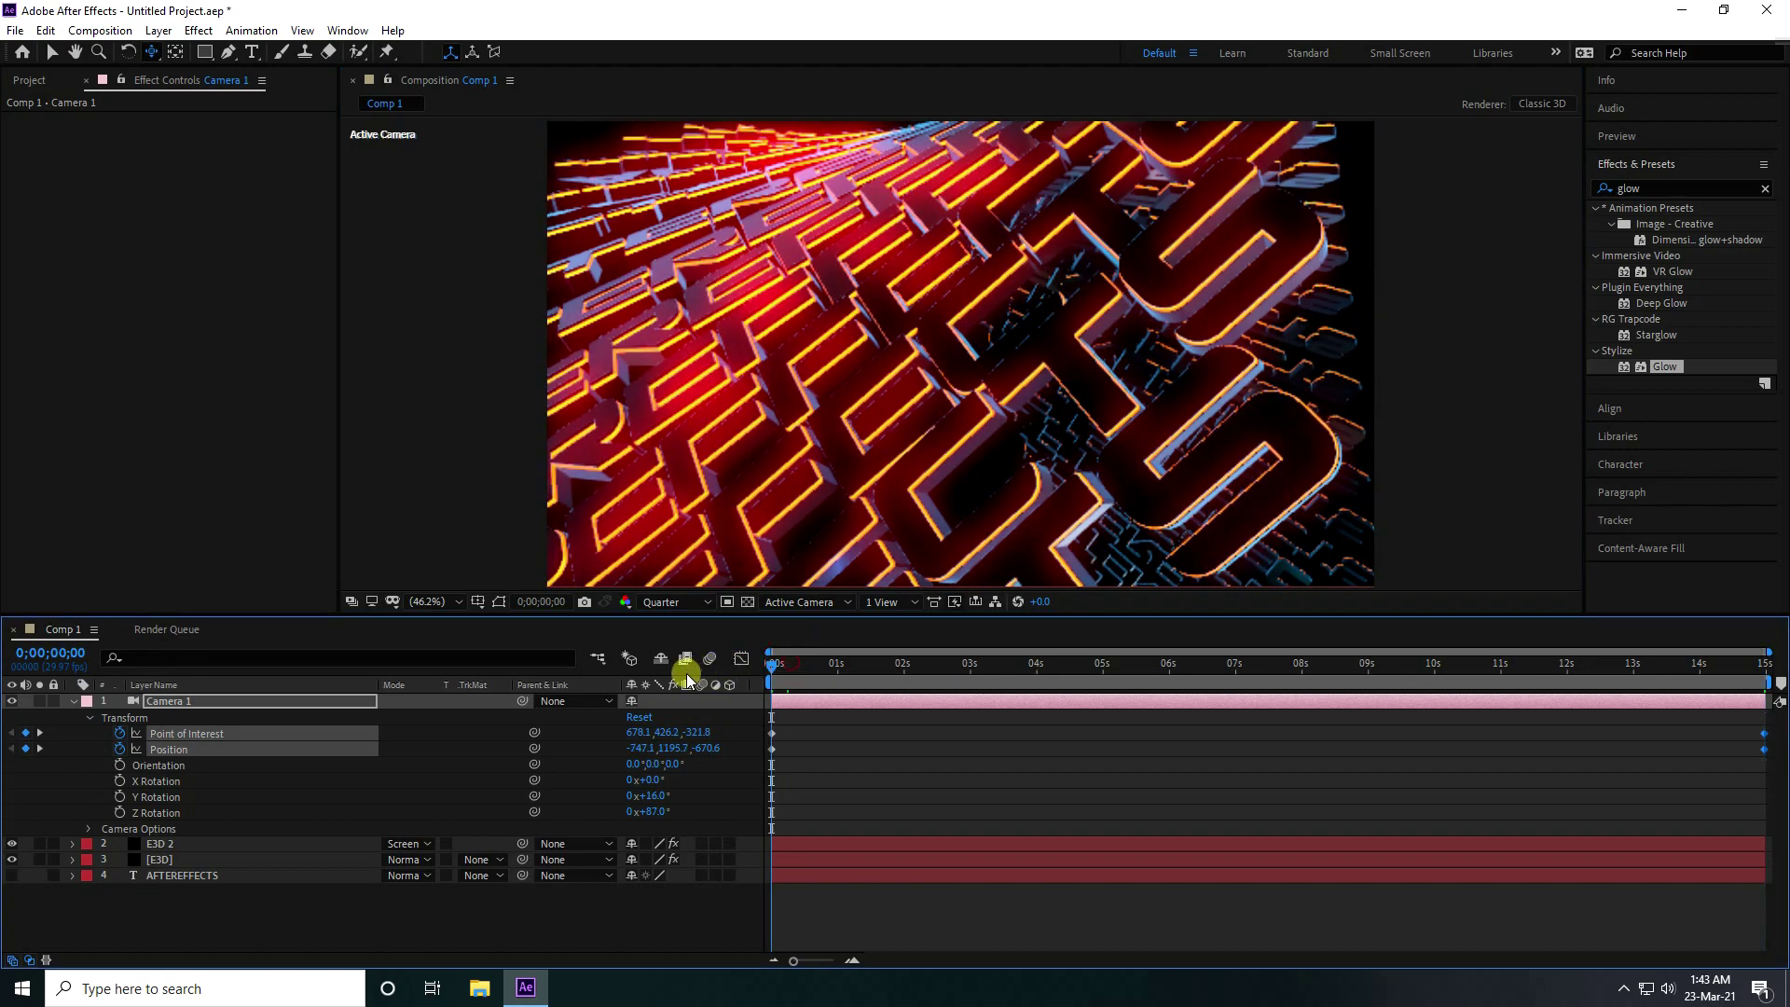
pyautogui.press('space')
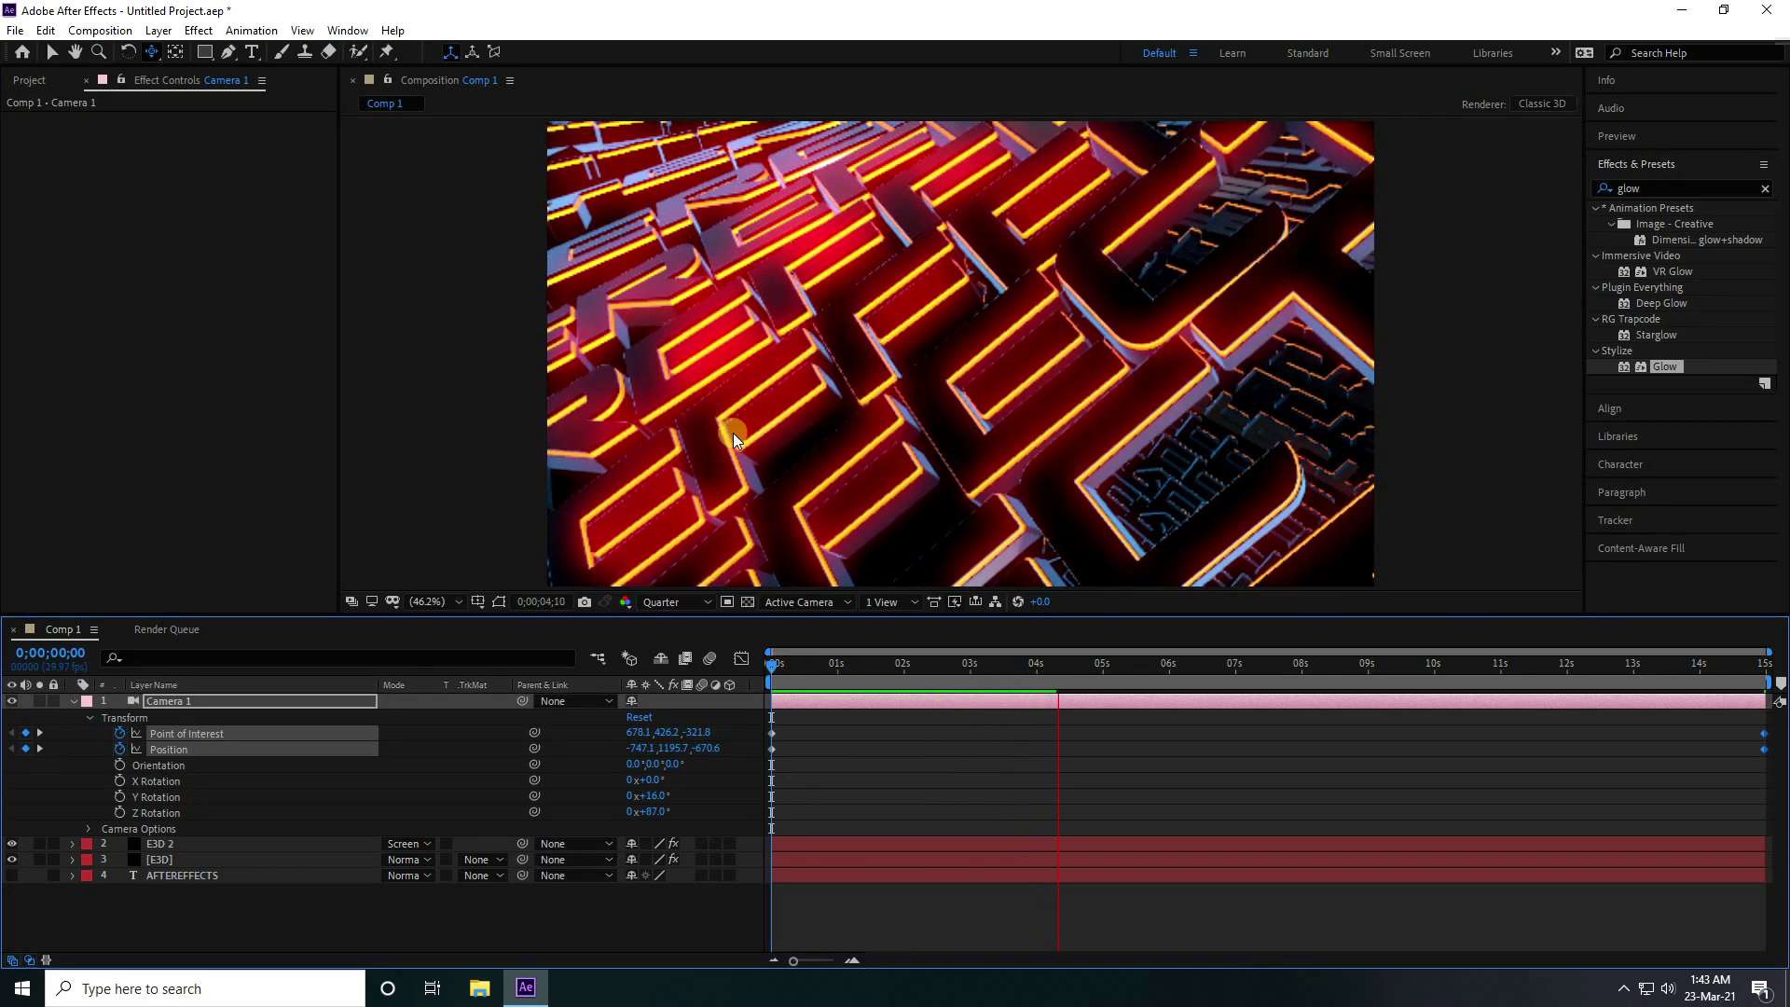
pyautogui.click(1103, 666)
pyautogui.moveTo(1103, 666); pyautogui.dragTo(771, 666)
# Set the preview resolution to Full and turn on Camera 1's depth of field with an aperture of 50 pixels
pyautogui.click(673, 601)
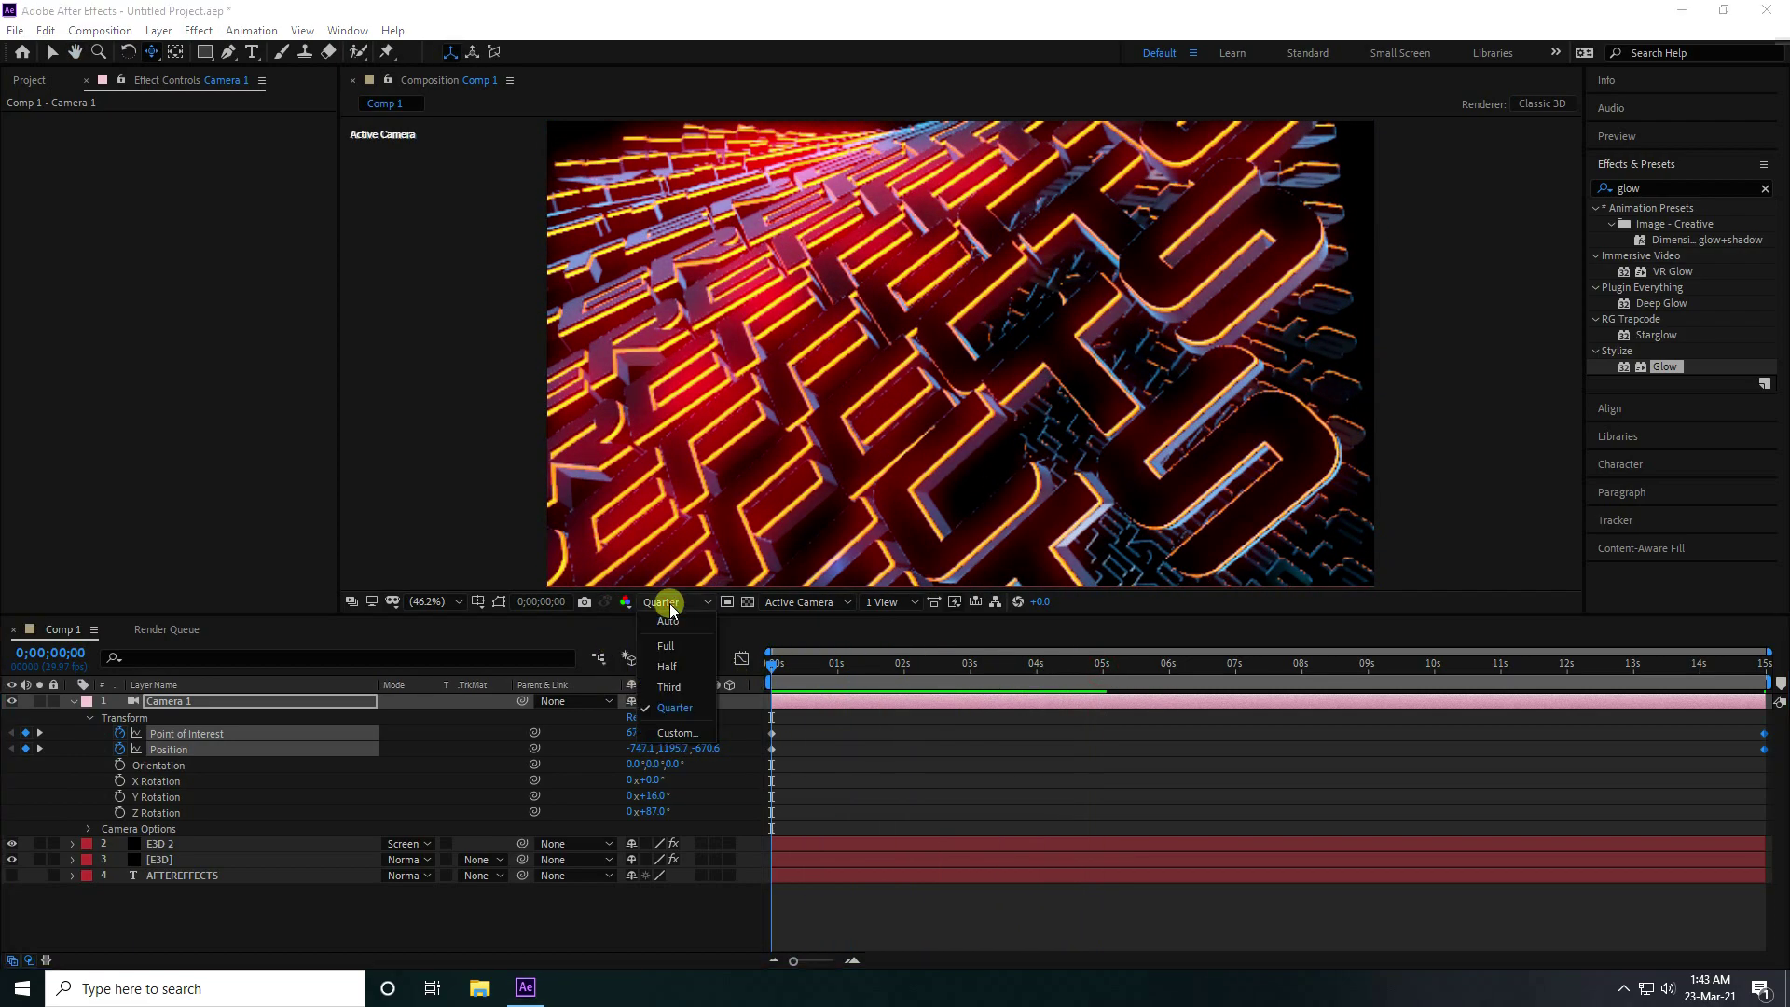
pyautogui.click(666, 647)
pyautogui.click(89, 718)
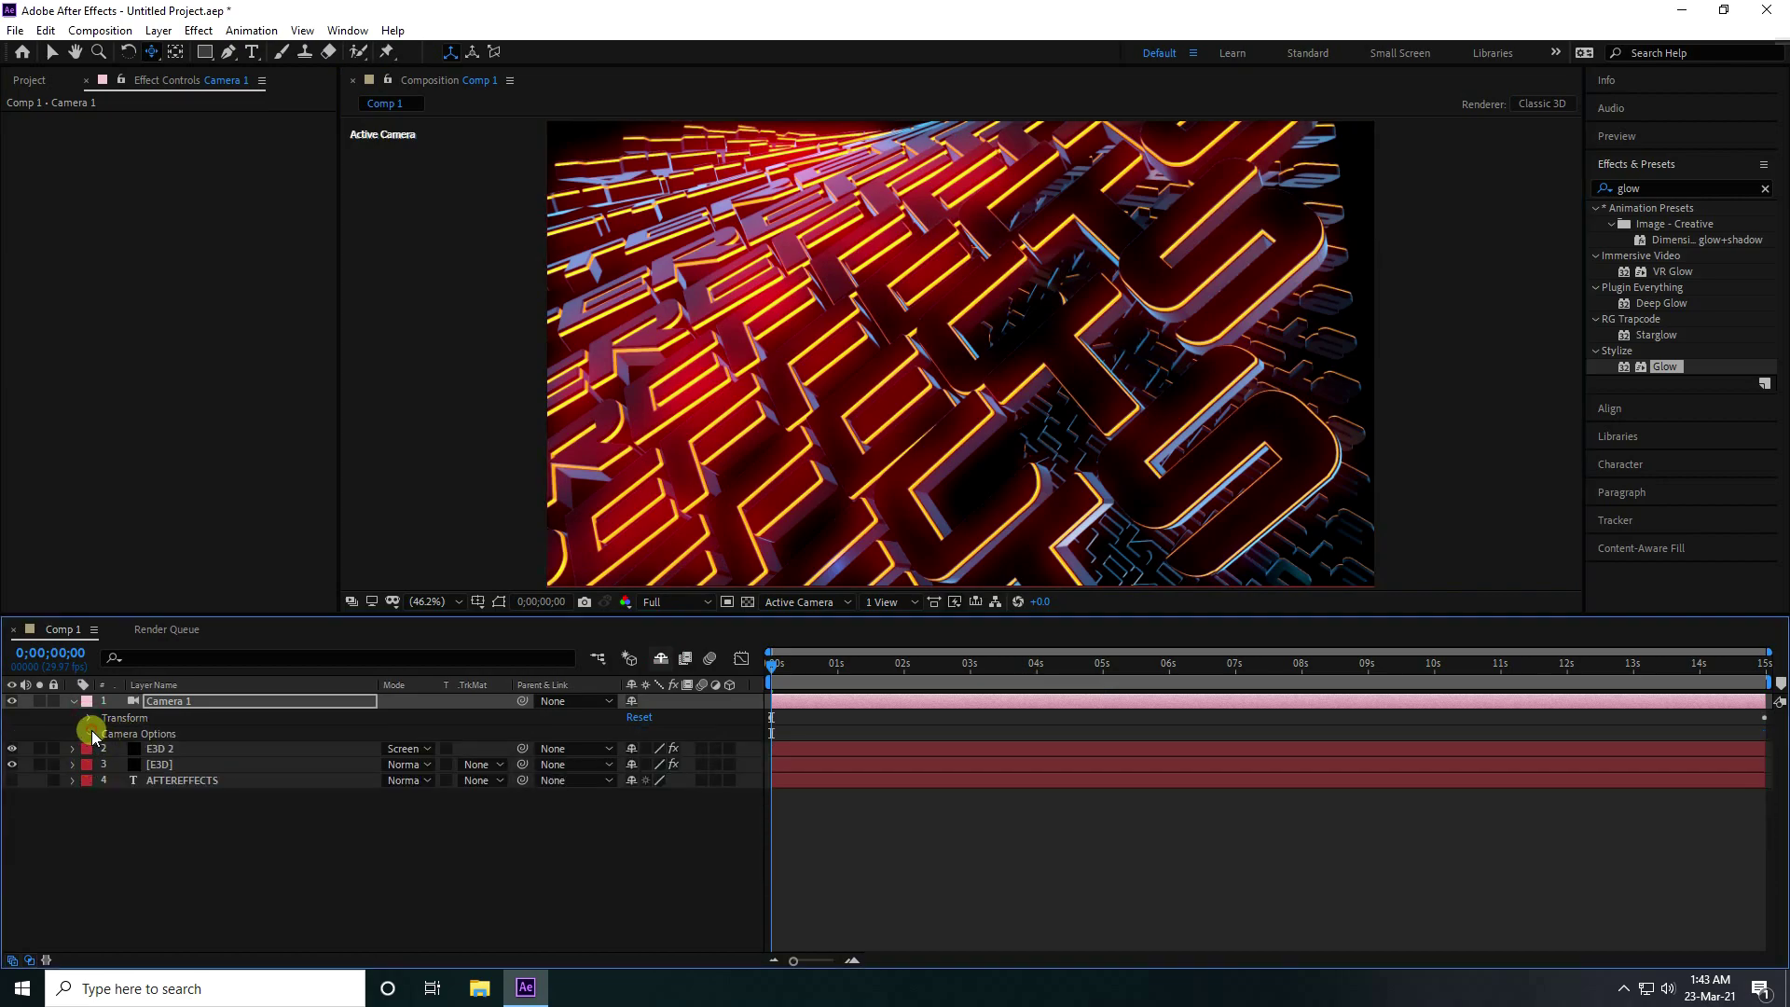
pyautogui.click(91, 733)
pyautogui.click(632, 762)
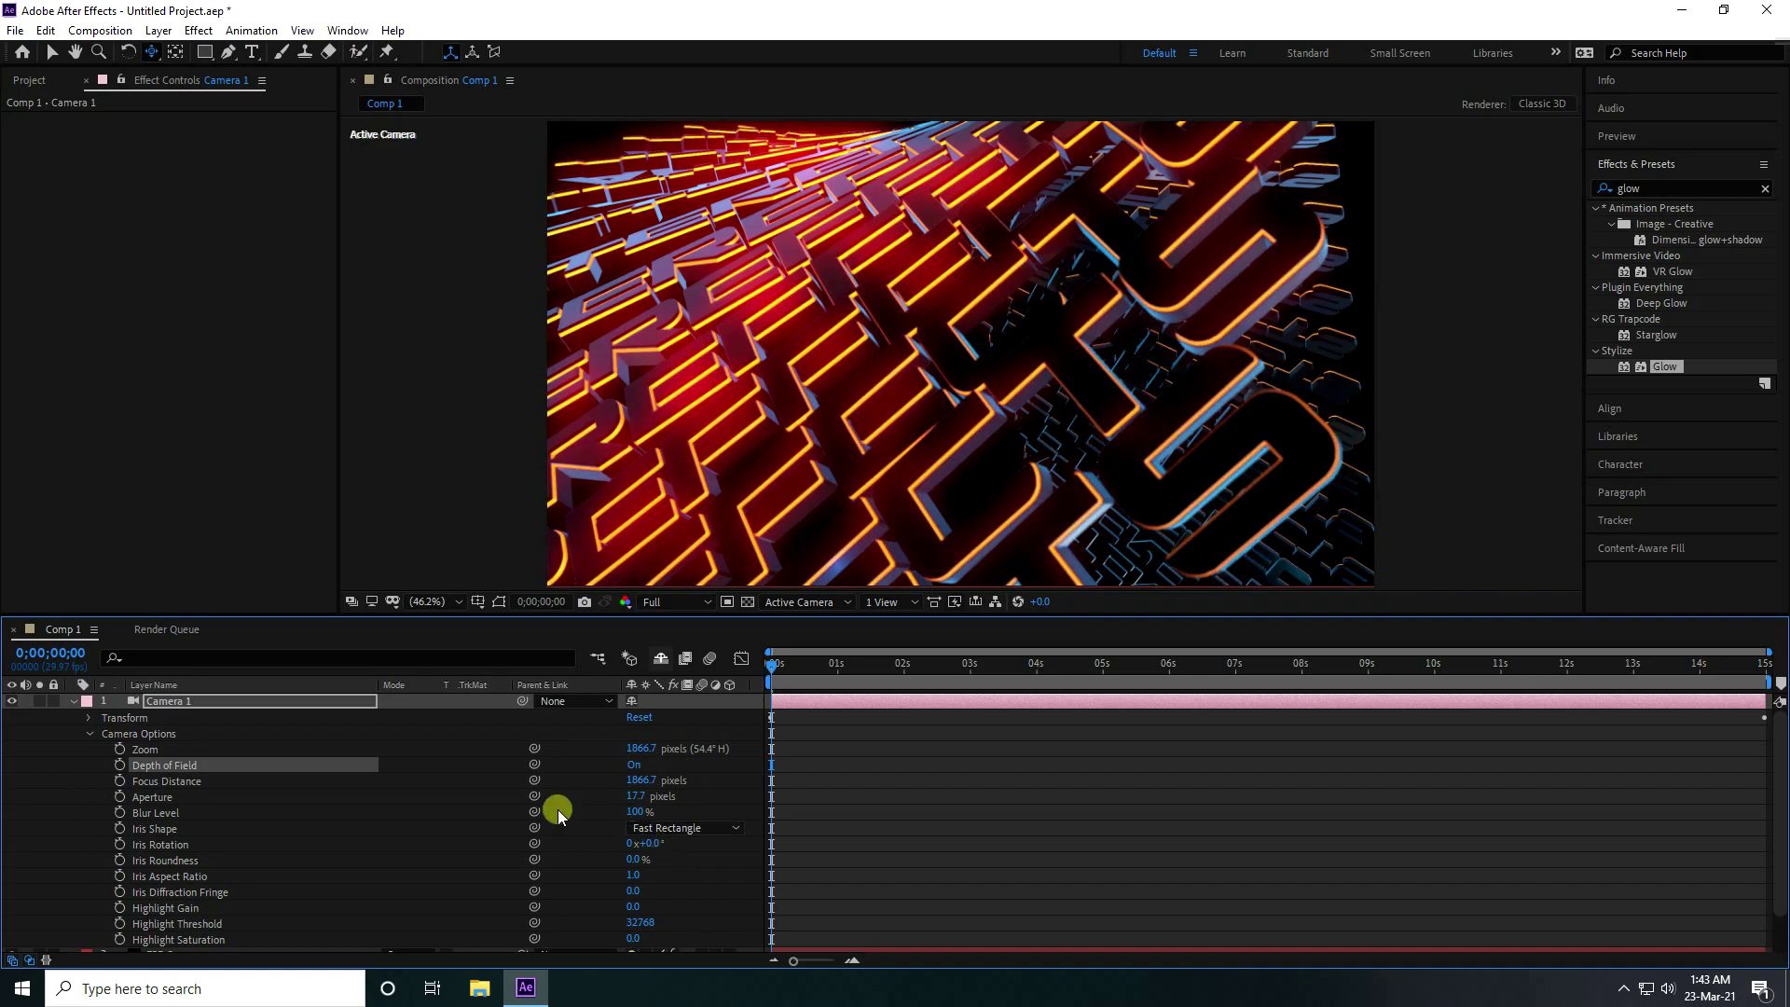
pyautogui.click(635, 797)
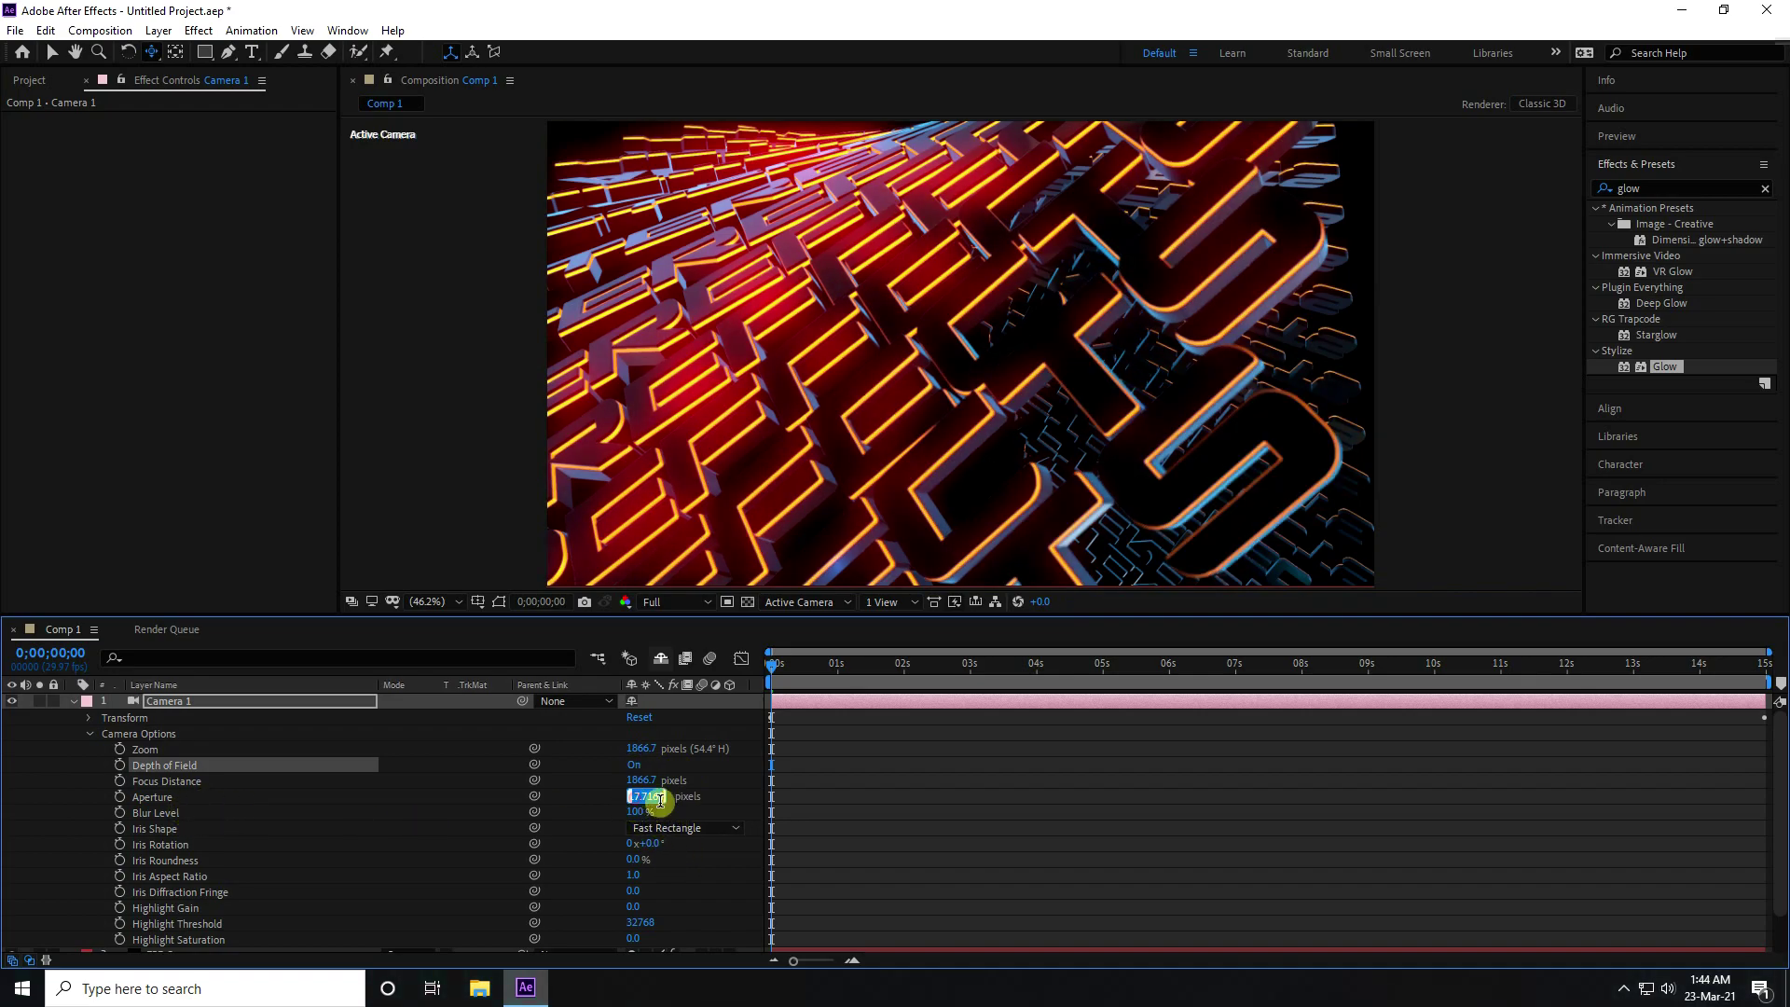
pyautogui.write('50')
pyautogui.press('Return')
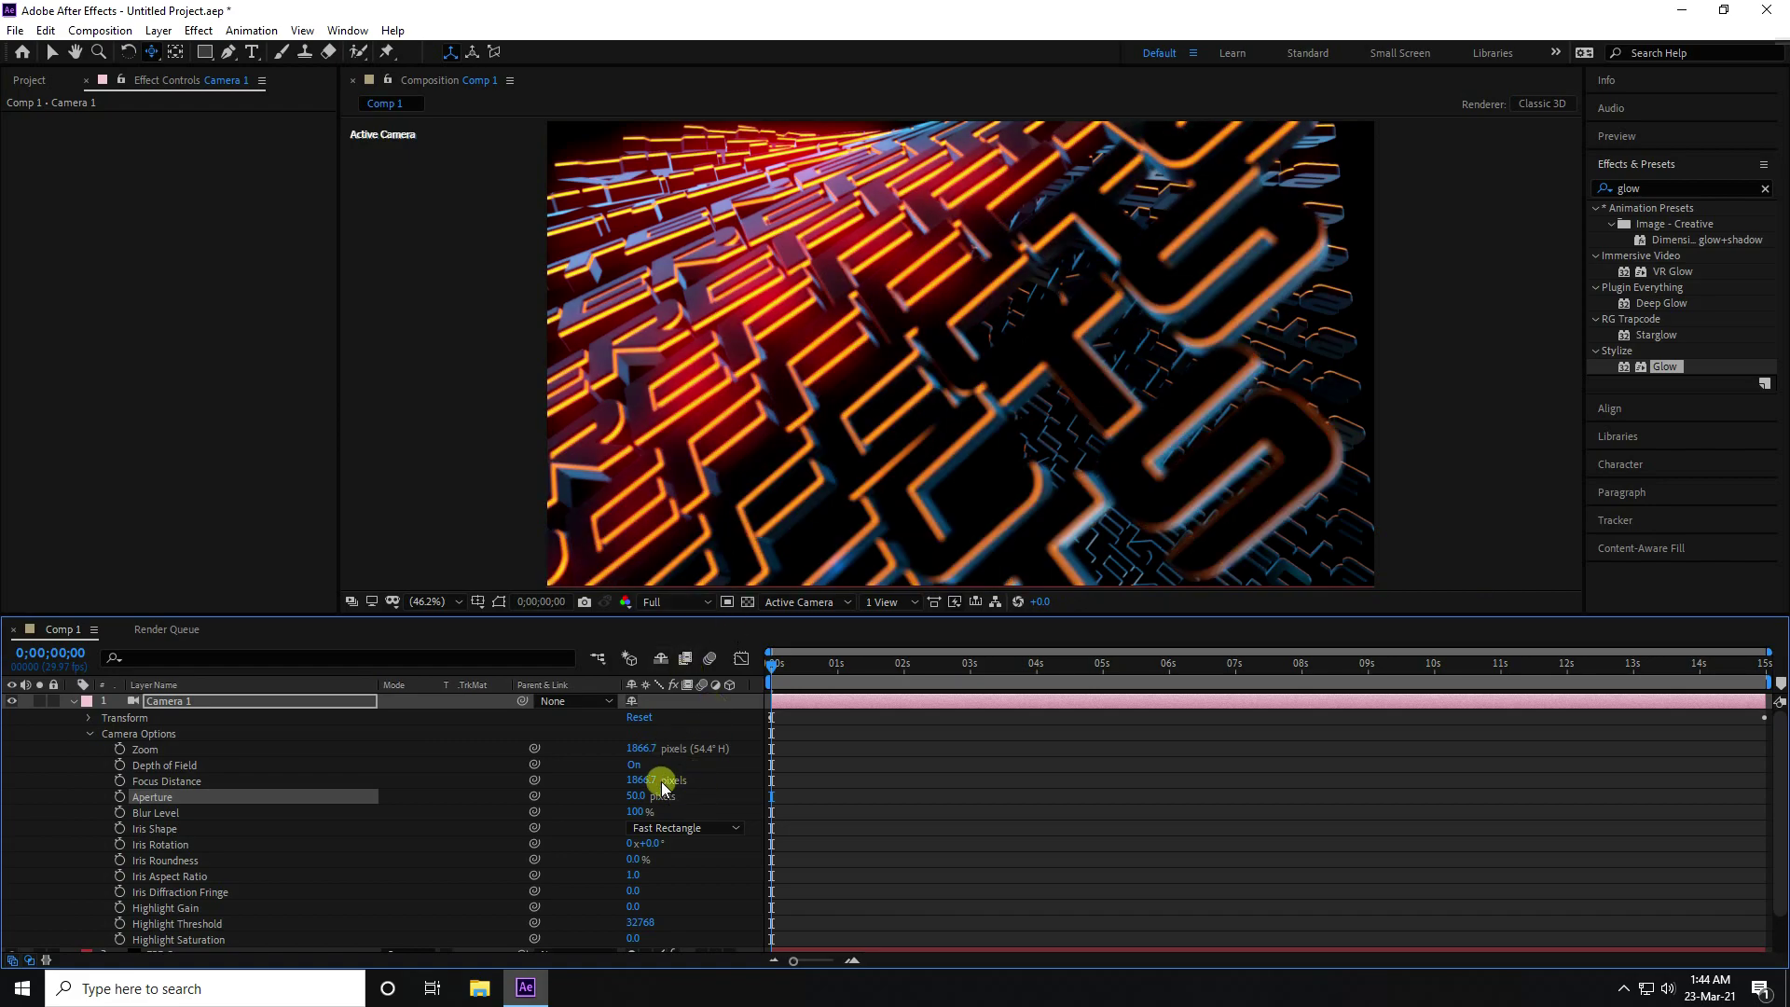
# Enable focus distance keyframing for Camera 1 at the first frame and show only its keyframed properties
pyautogui.click(153, 785)
pyautogui.click(120, 782)
pyautogui.click(80, 704)
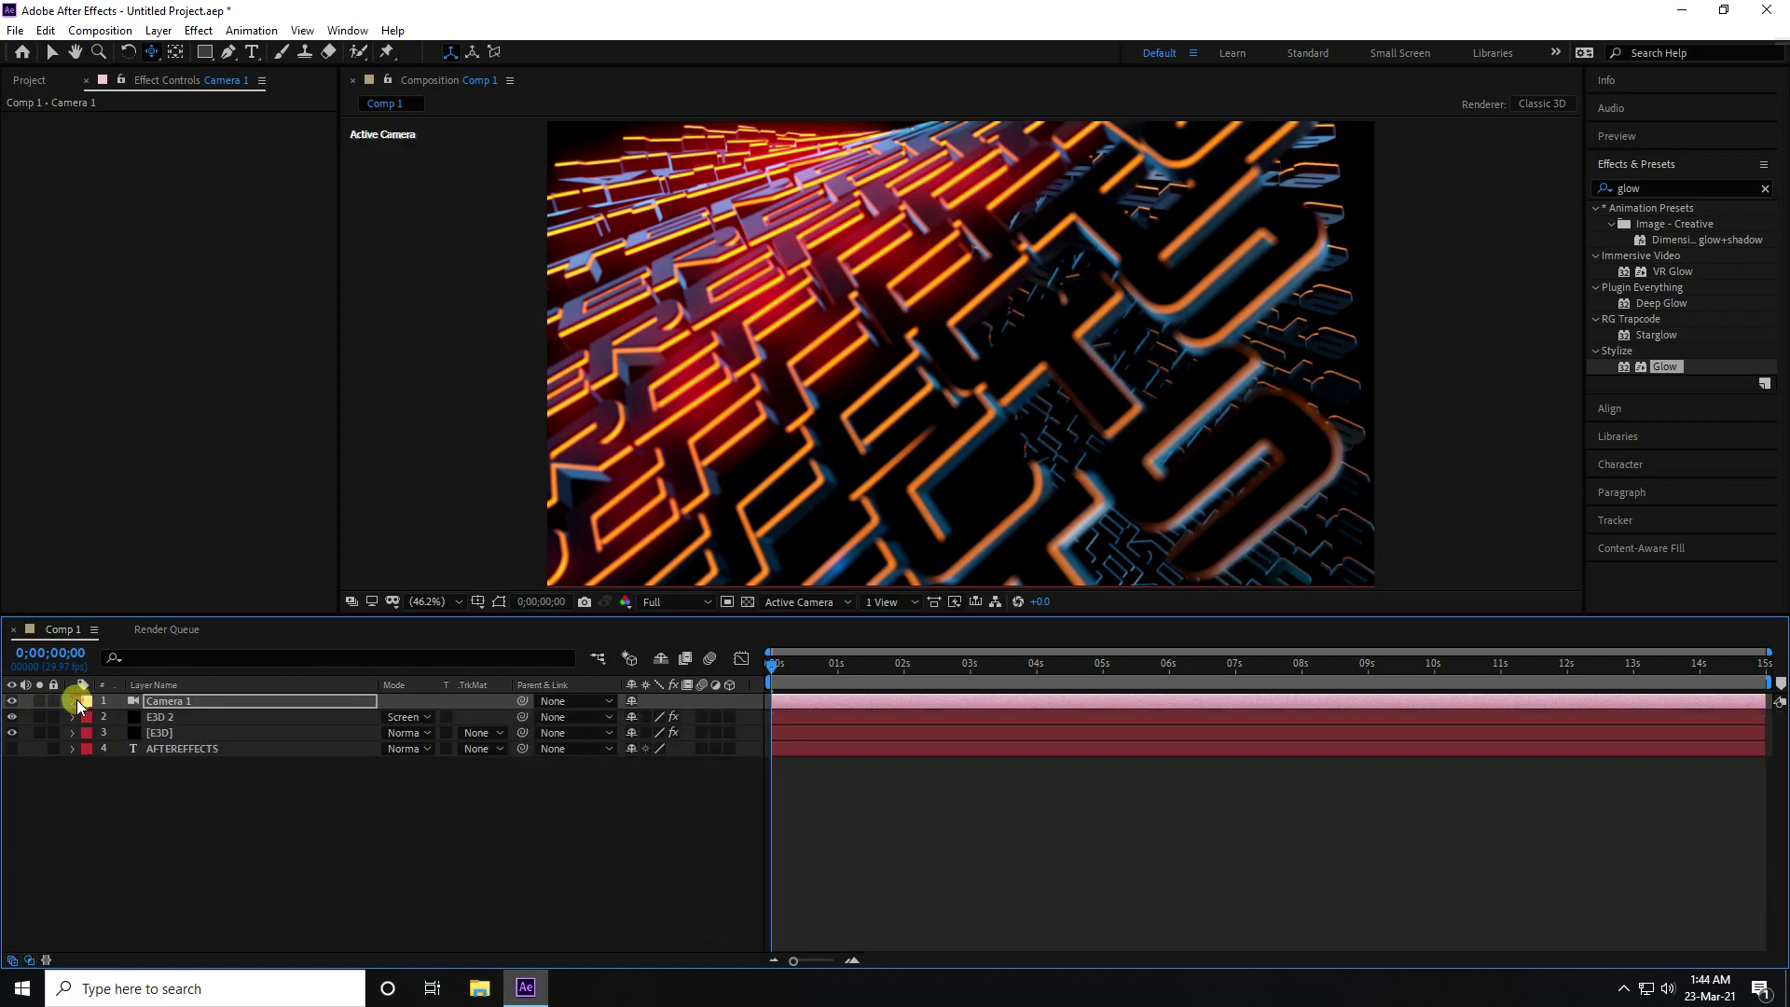
pyautogui.click(171, 703)
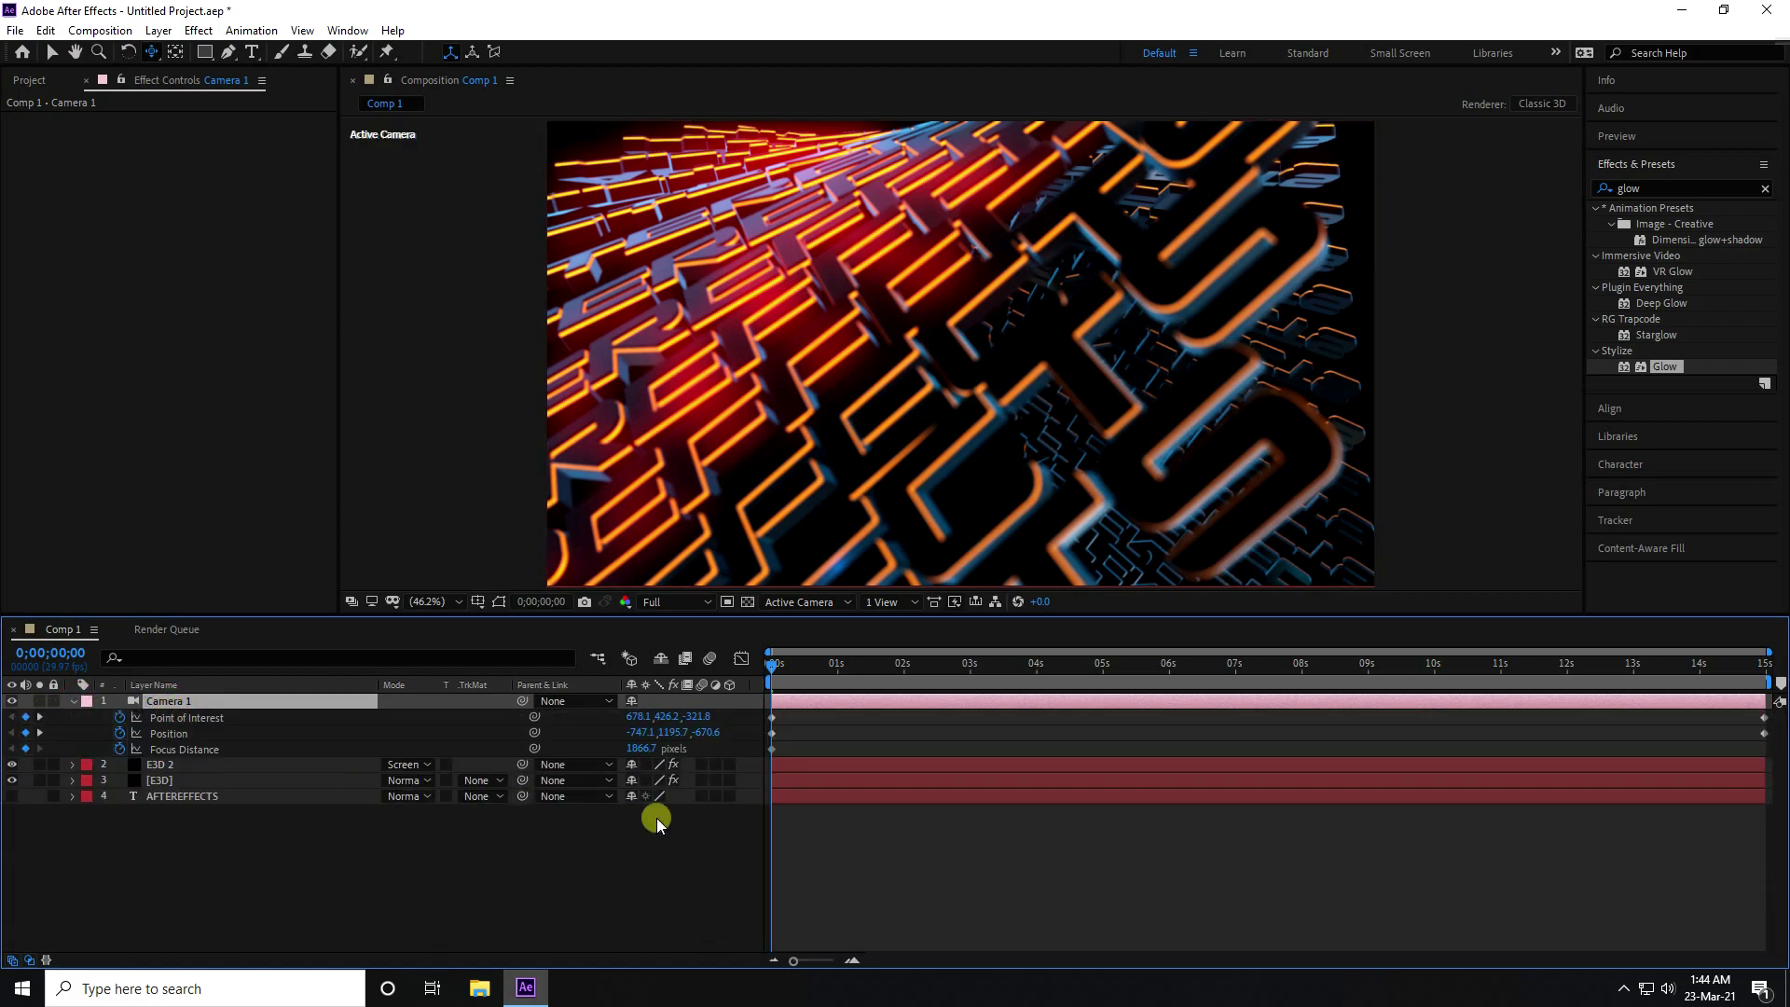
# Try a focus distance of 500 pixels for Camera 1 at the first frame
pyautogui.click(641, 748)
pyautogui.write('5000')
pyautogui.press('Return')
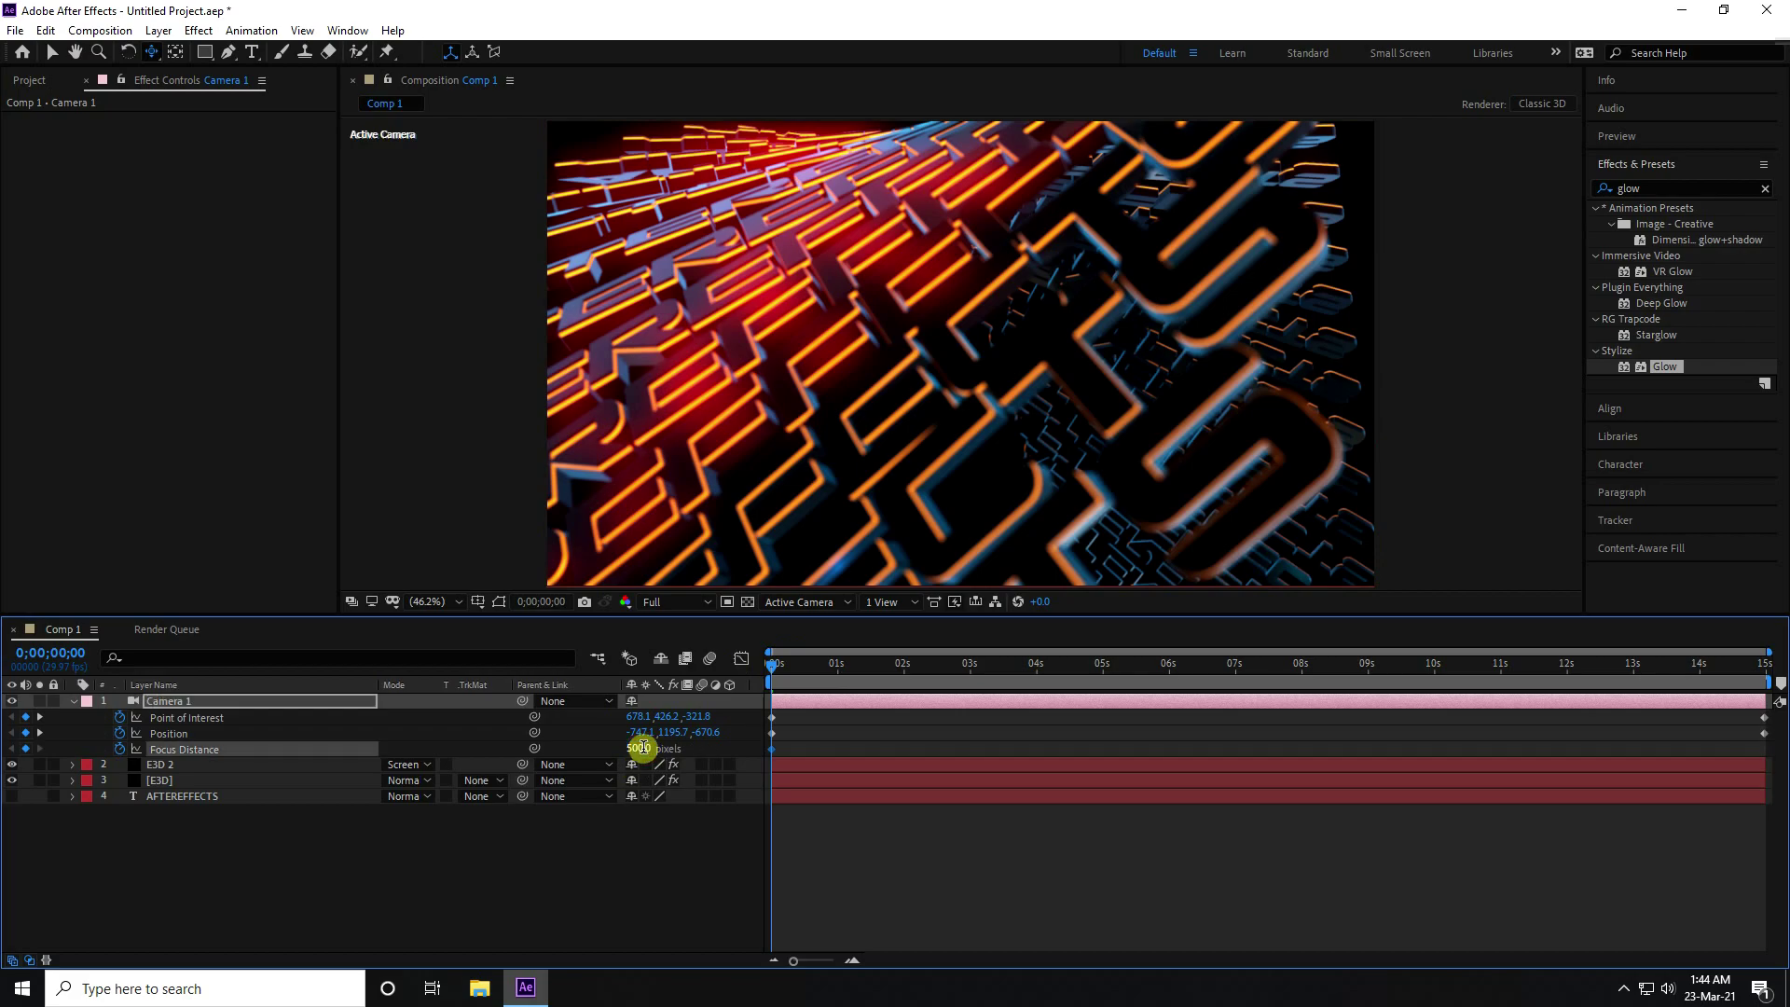
pyautogui.press('Return')
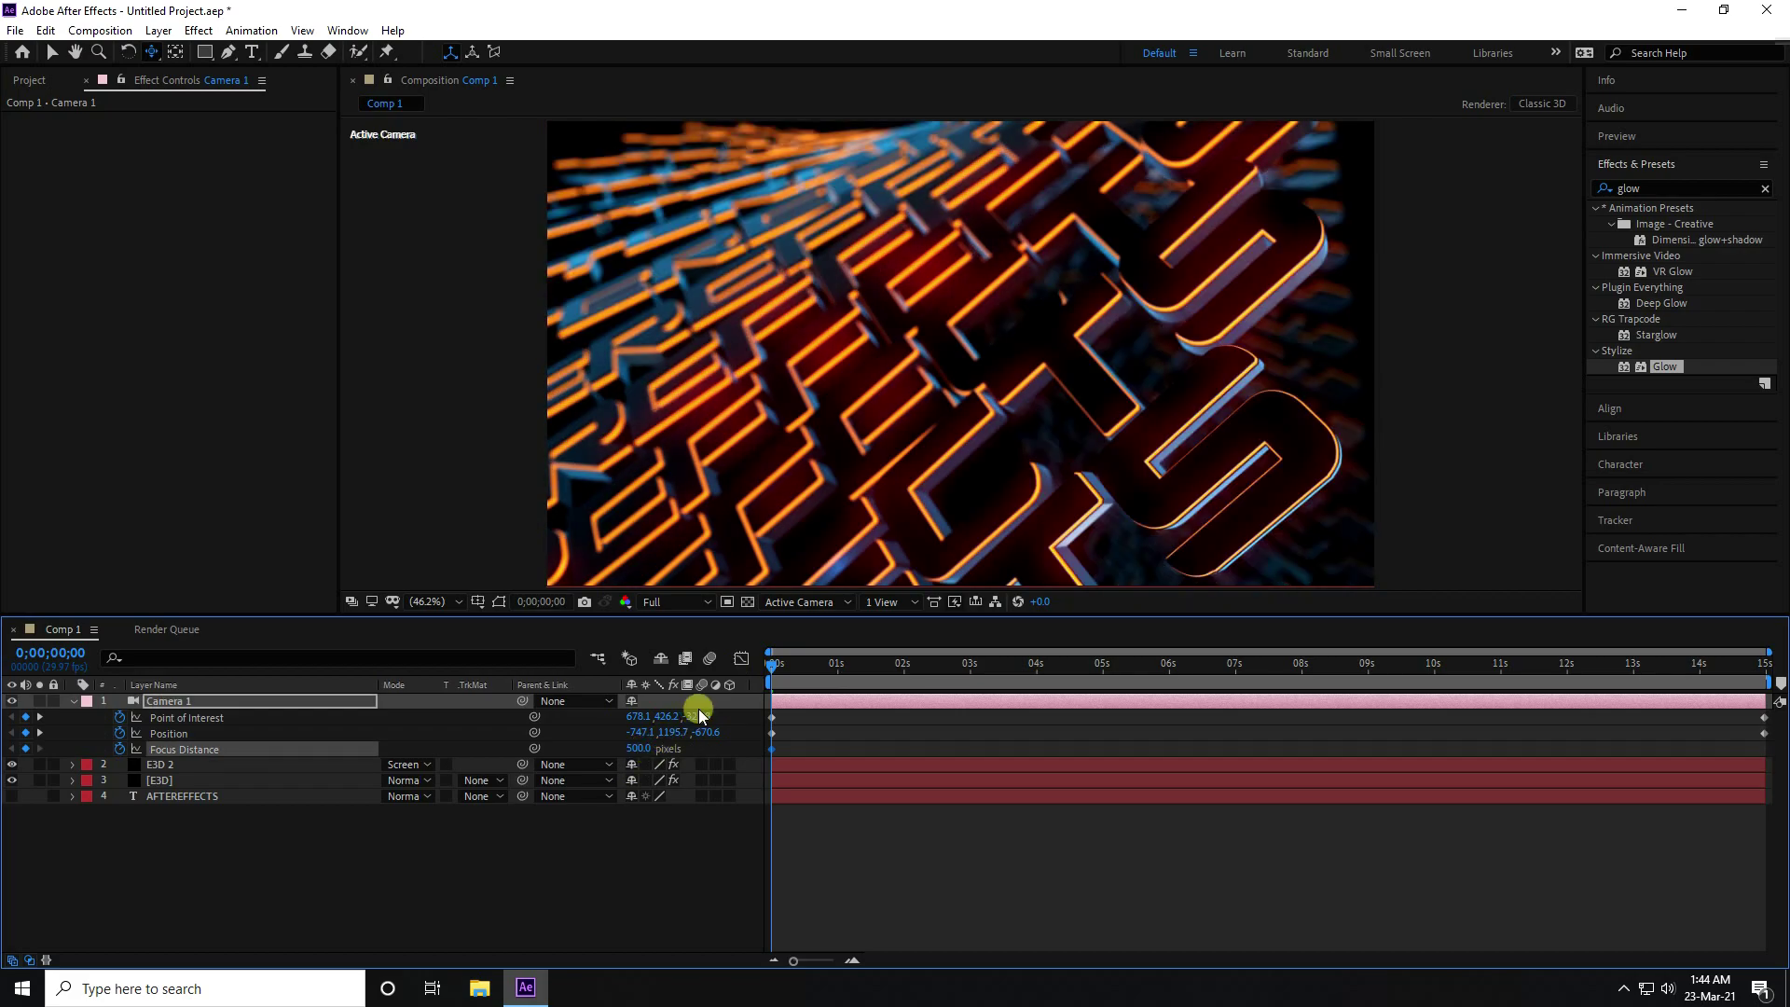
# Set Camera 1's focus distance to 800 pixels at the first frame
pyautogui.click(632, 748)
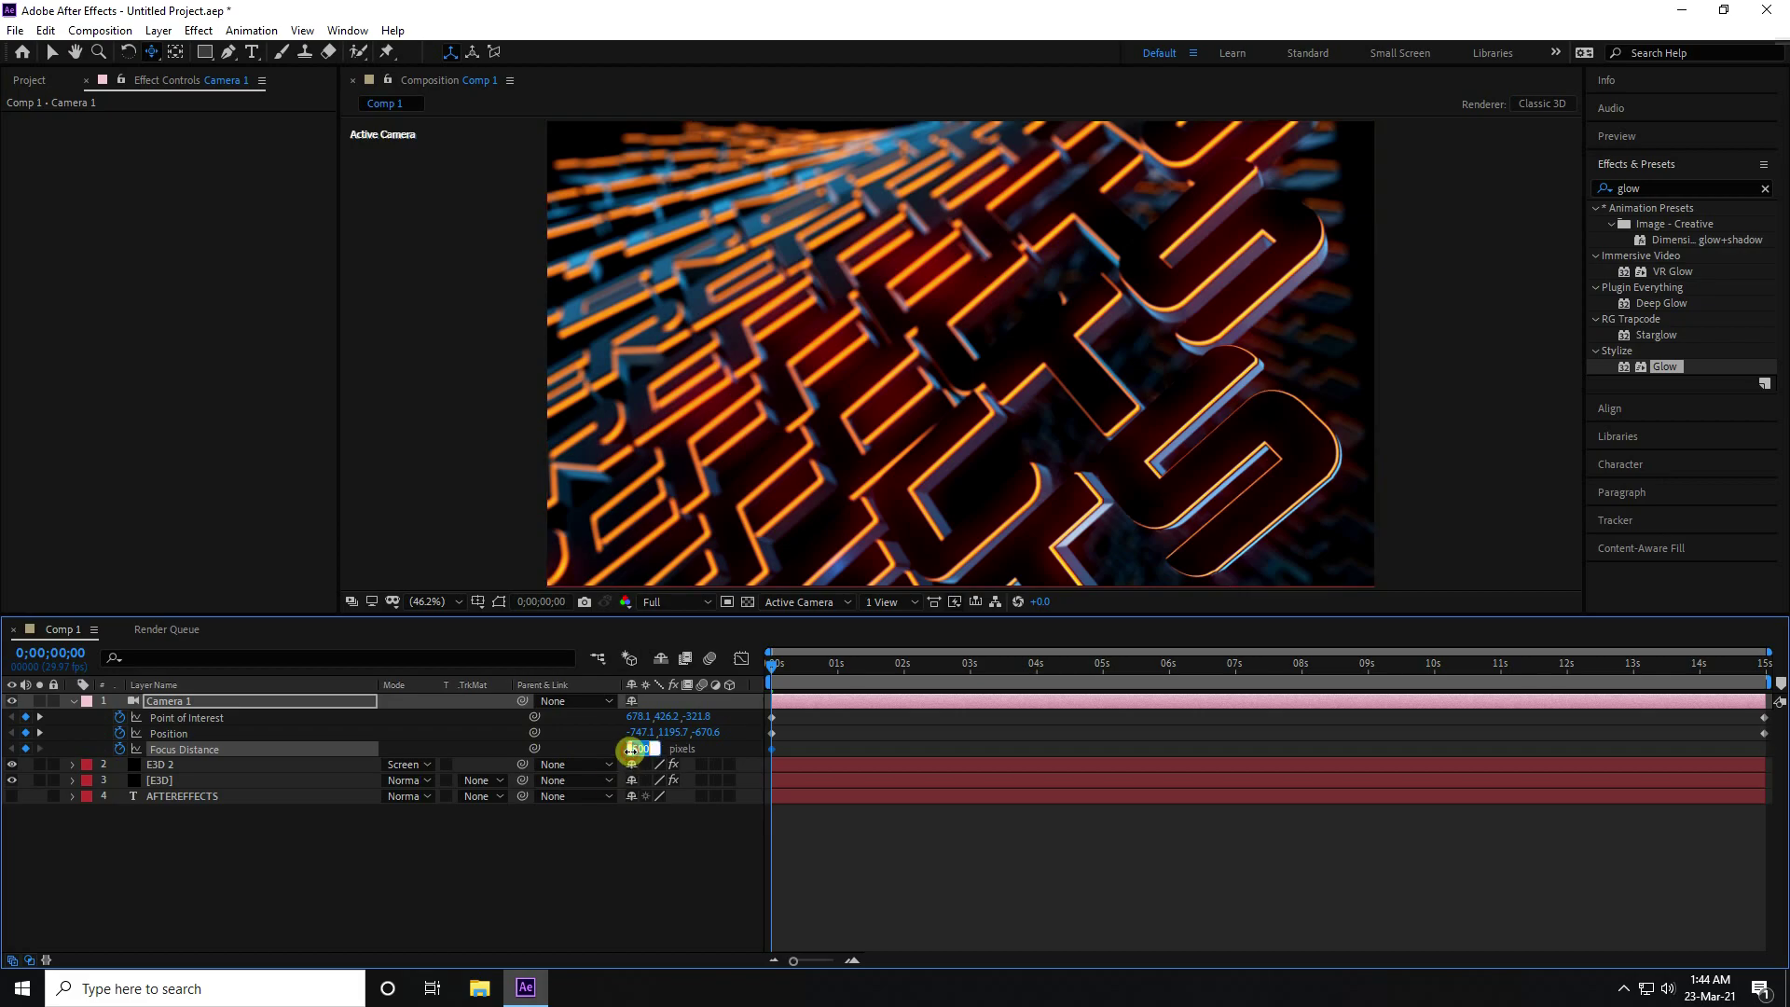
pyautogui.write('800')
pyautogui.press('Return')
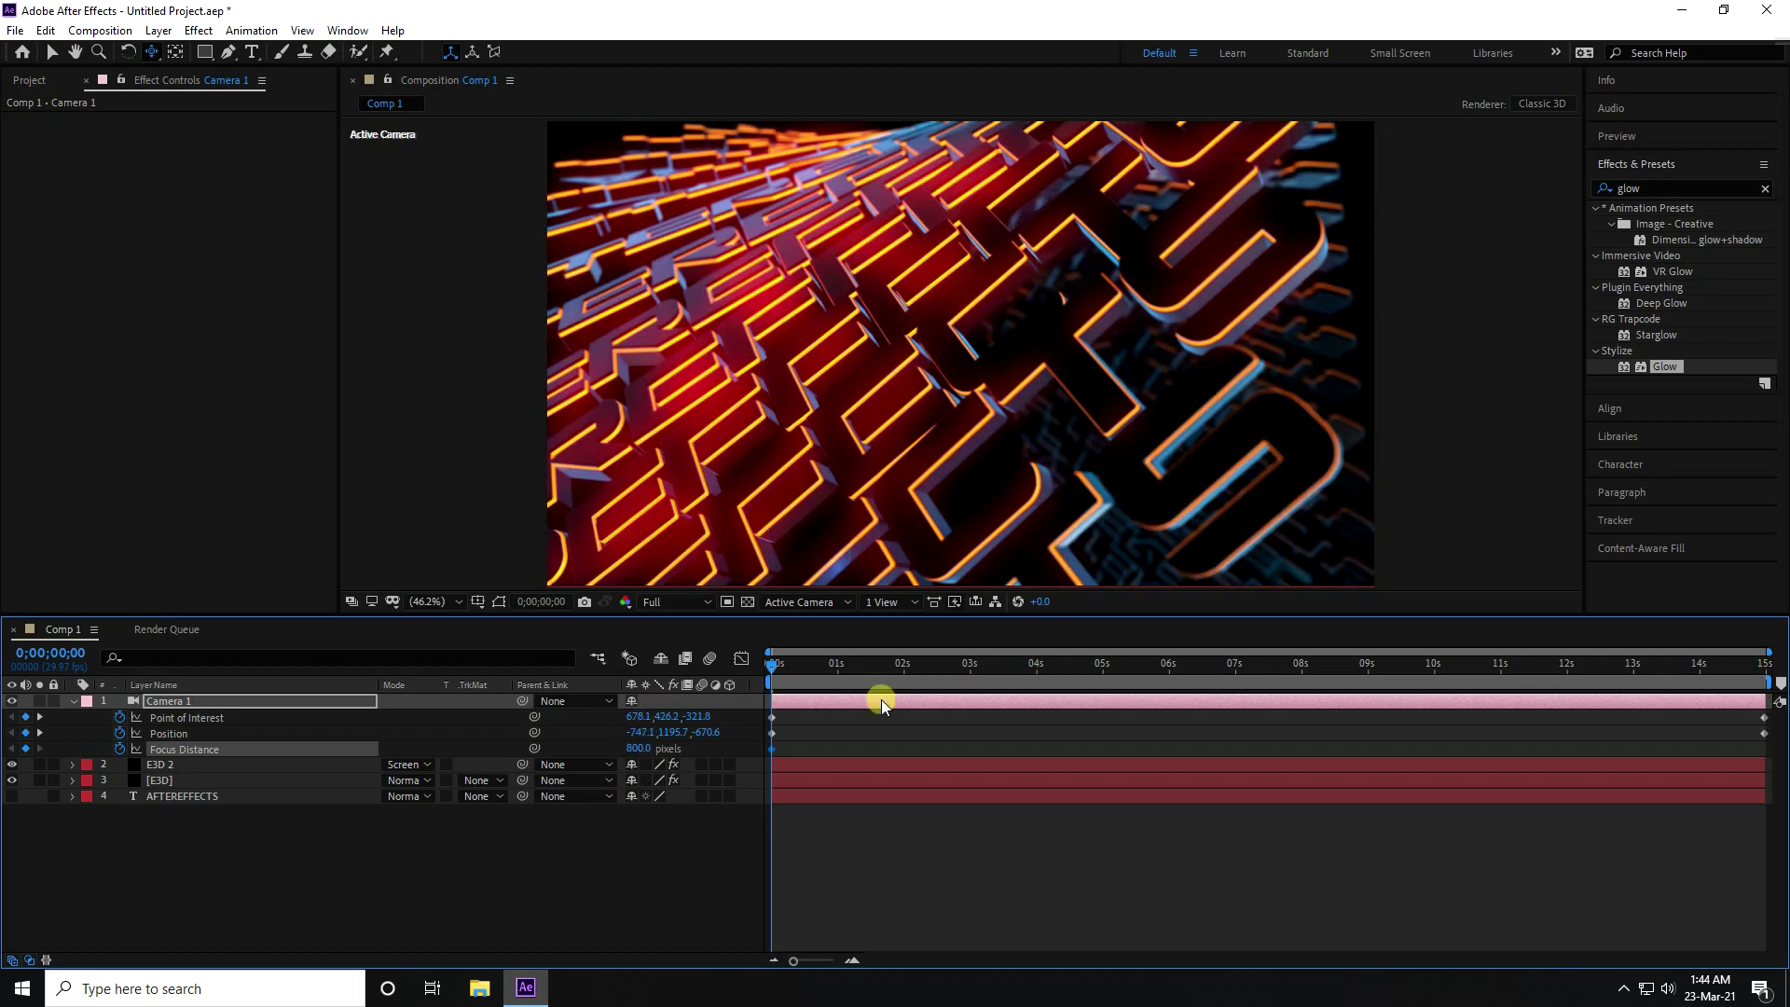
# Add a focus distance keyframe of 700 pixels for Camera 1 at exactly 2 seconds
pyautogui.click(896, 673)
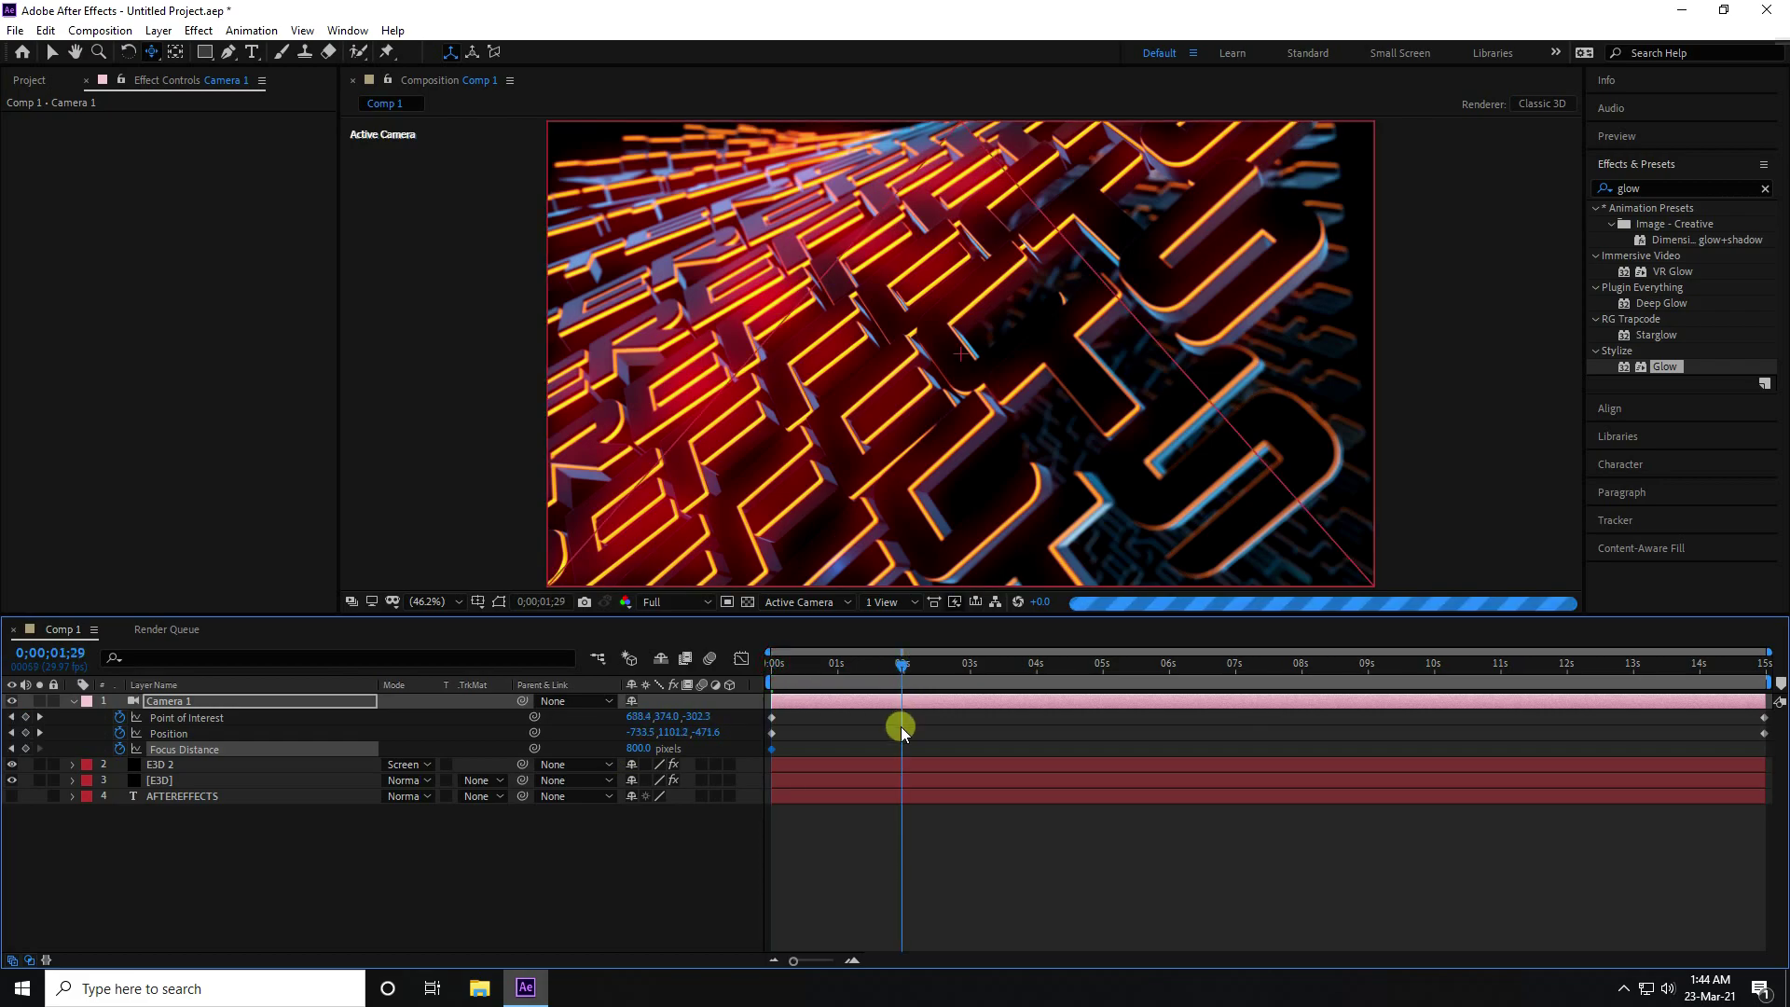
pyautogui.press('pagedown')
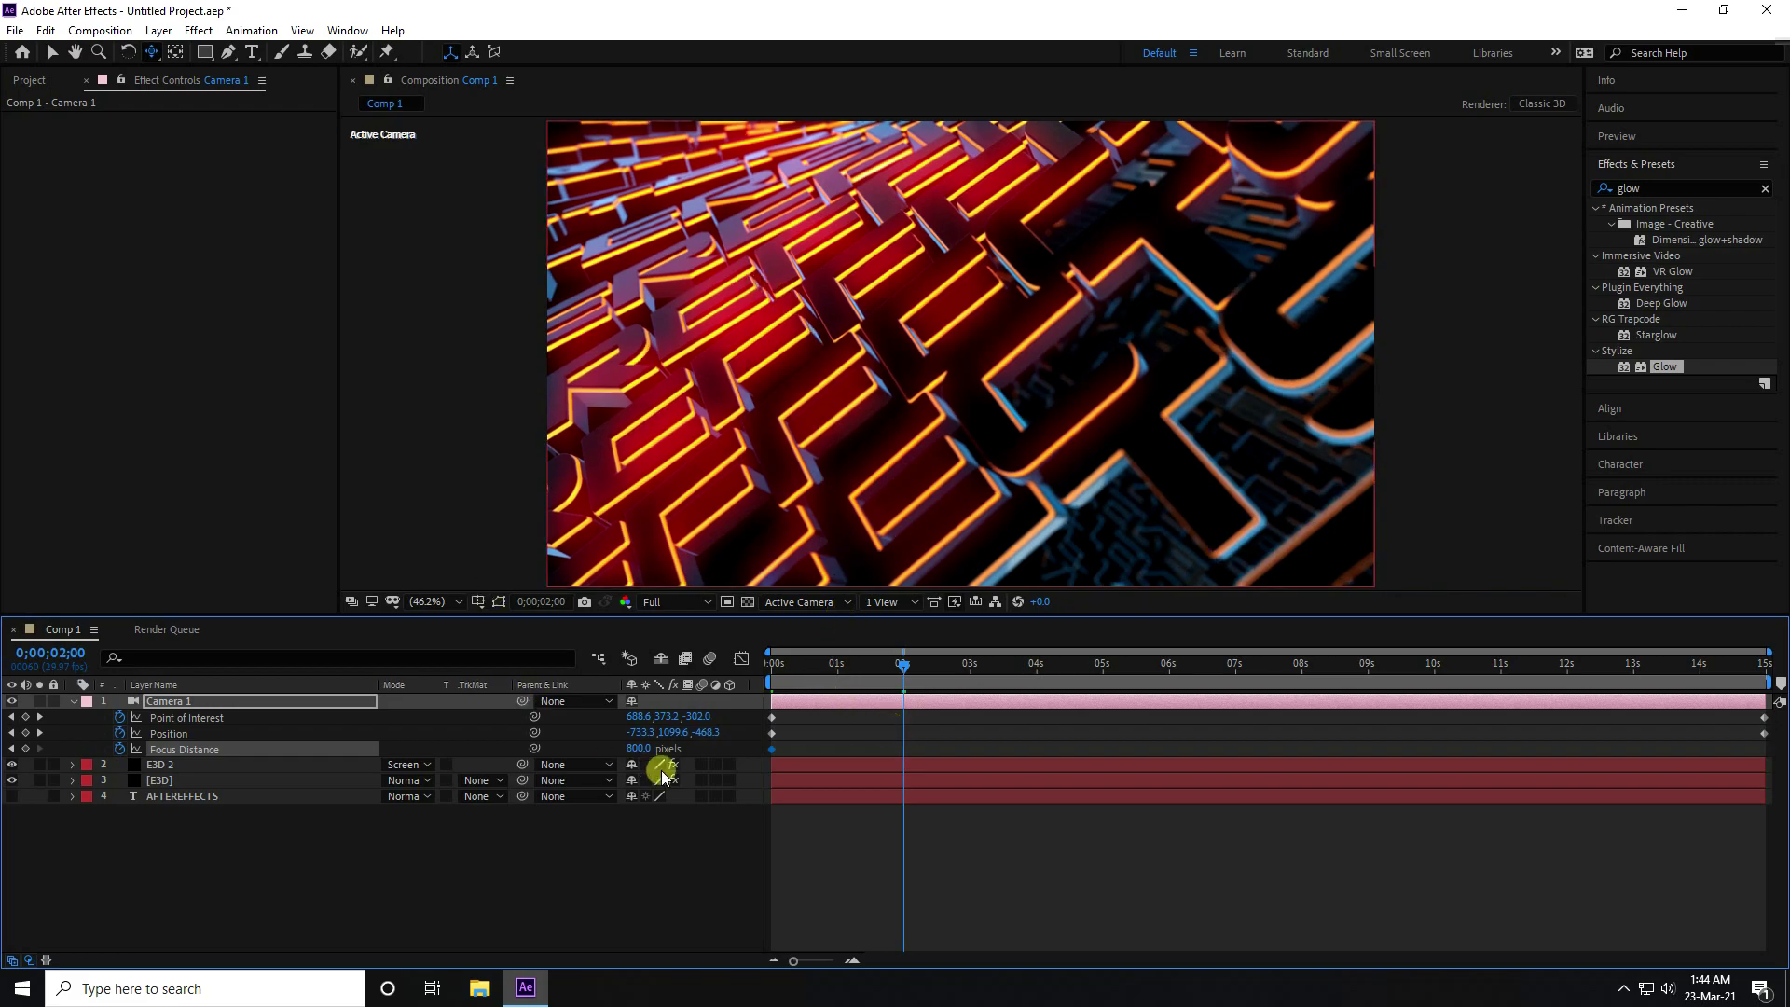
pyautogui.click(640, 748)
pyautogui.write('700')
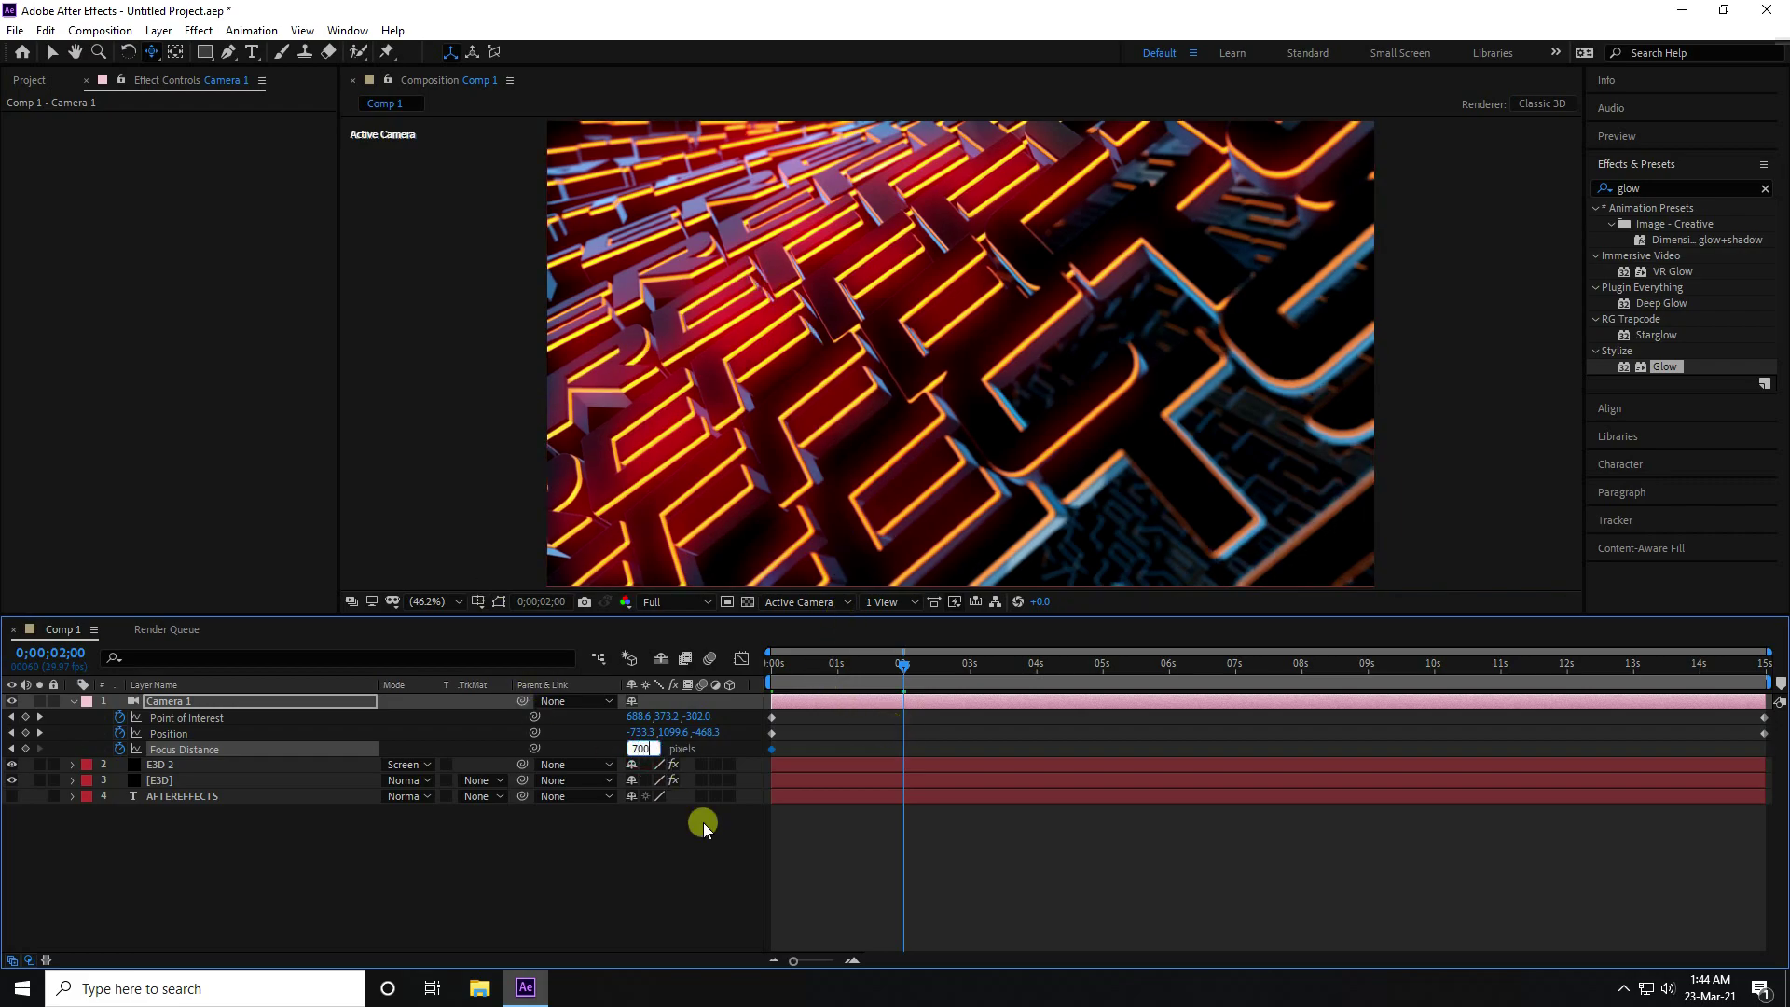
pyautogui.press('Return')
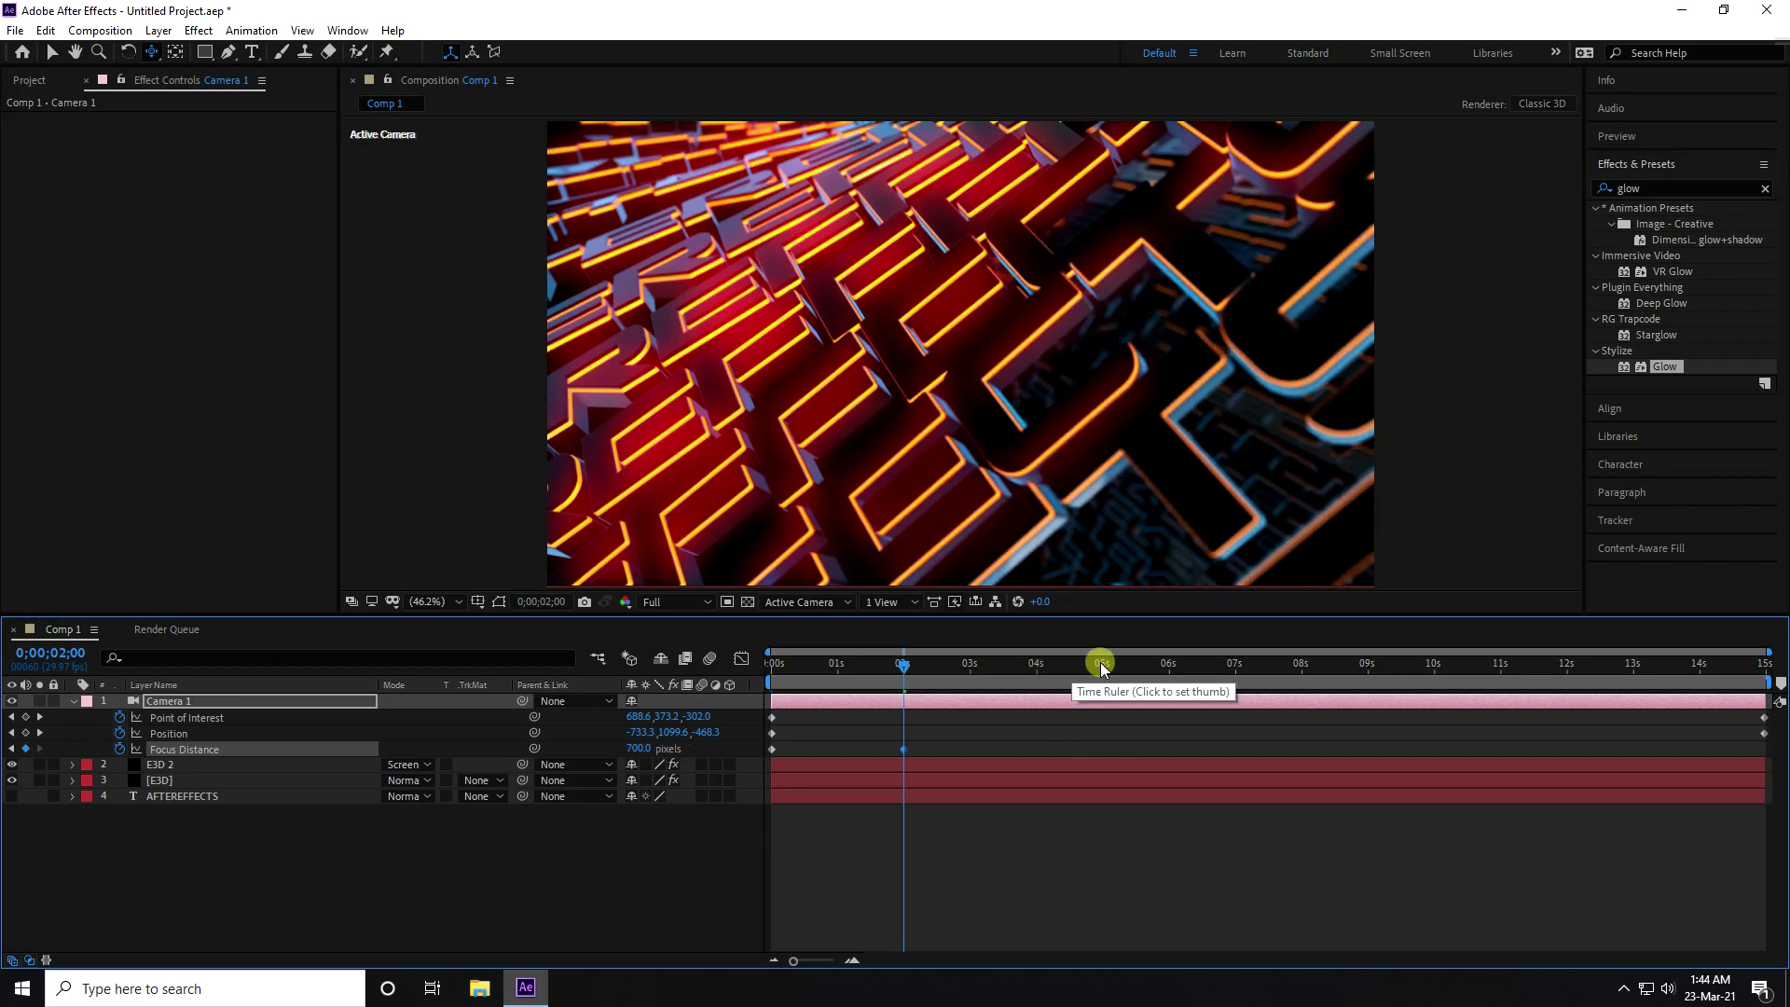
# Add a focus distance keyframe of 600 pixels for Camera 1 at 7 seconds
pyautogui.moveTo(1100, 662); pyautogui.dragTo(1109, 703)
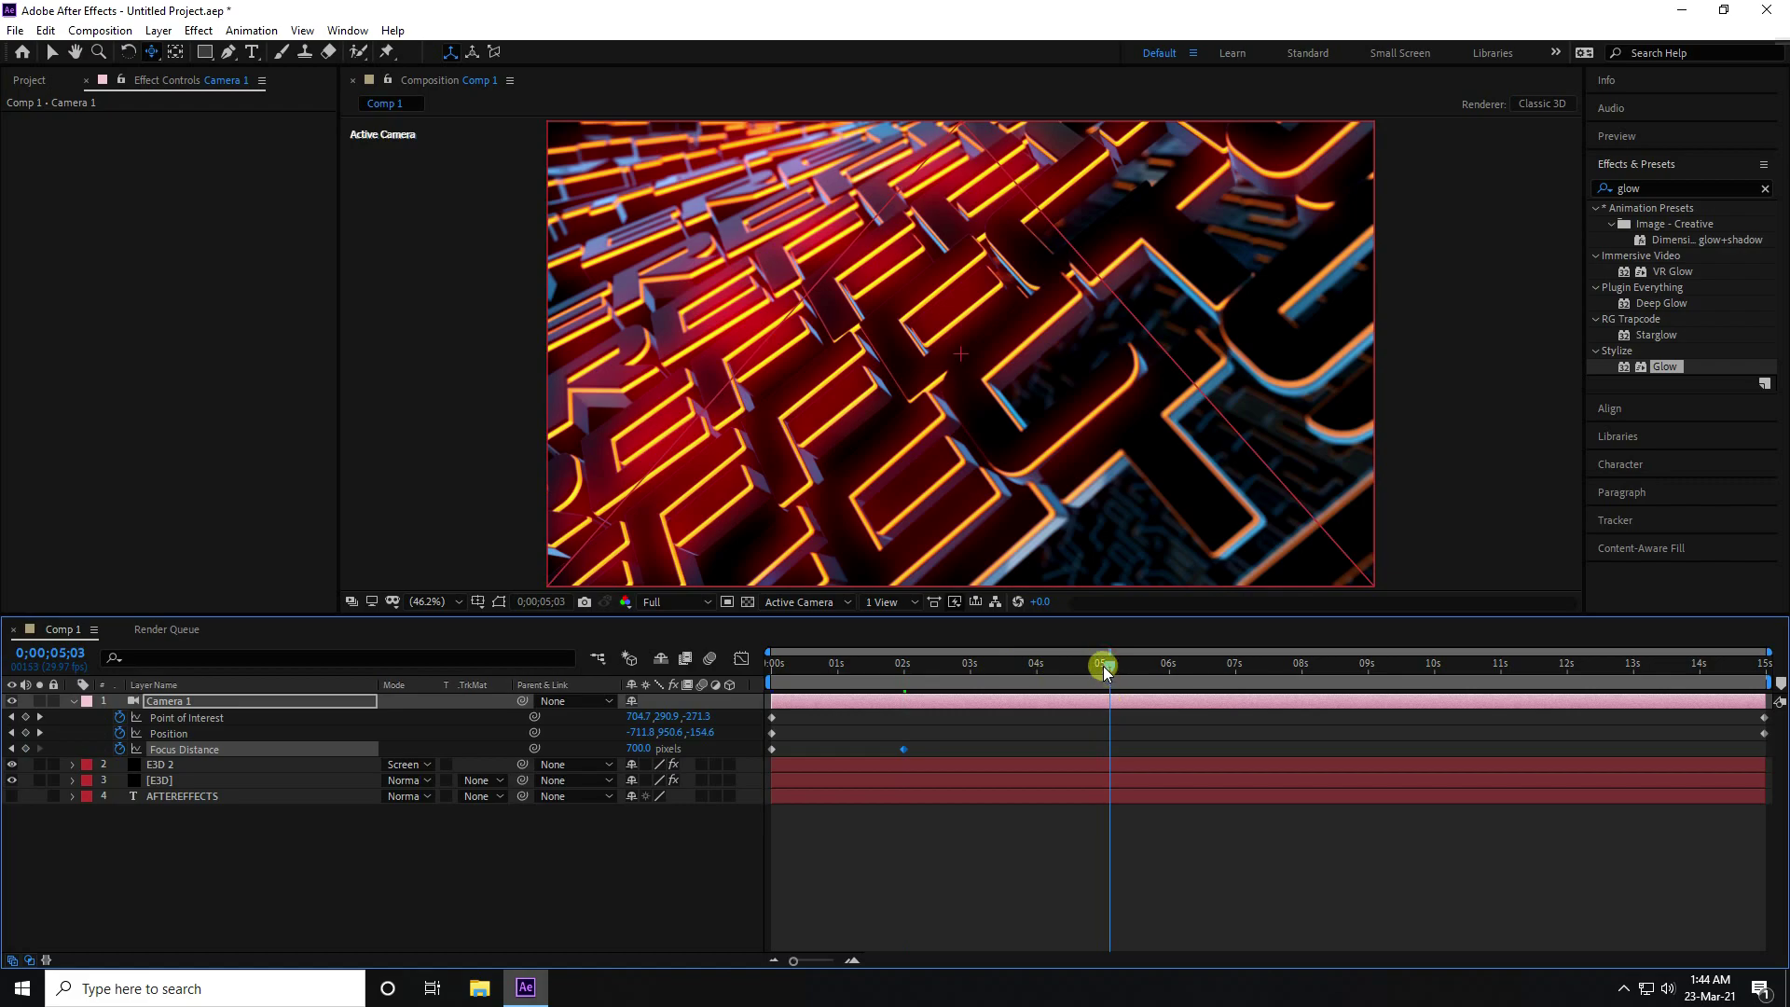
pyautogui.click(1103, 665)
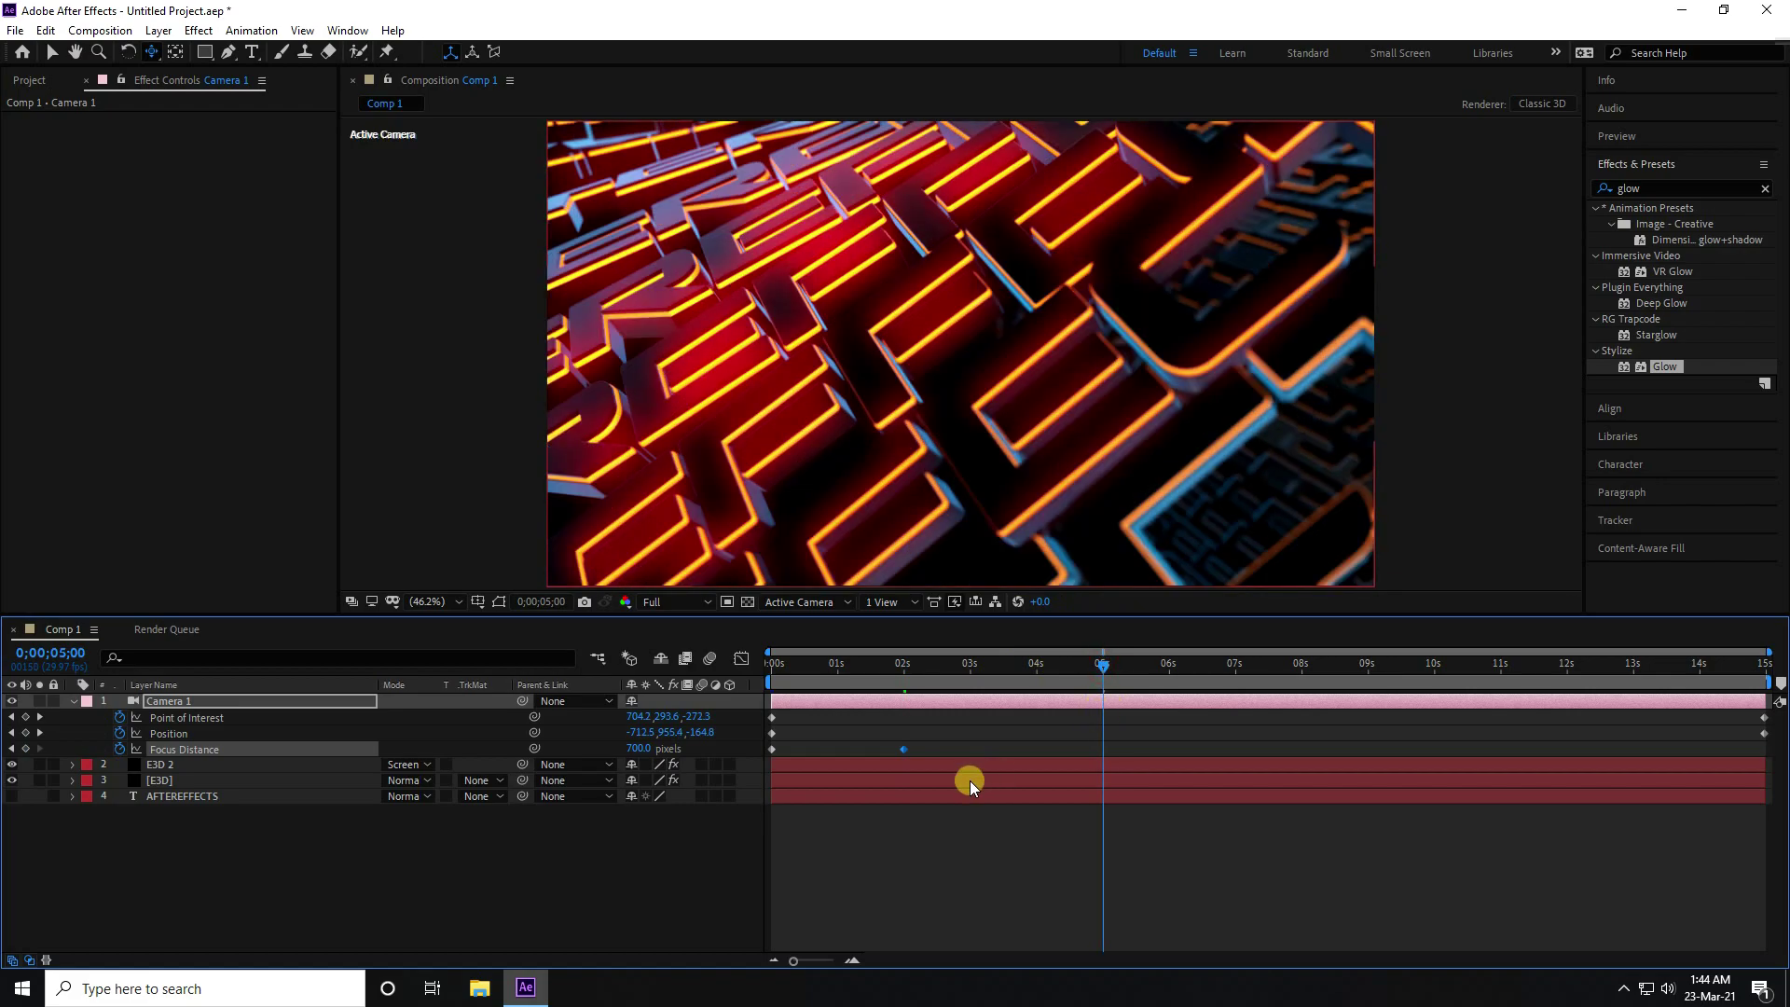
pyautogui.click(1234, 662)
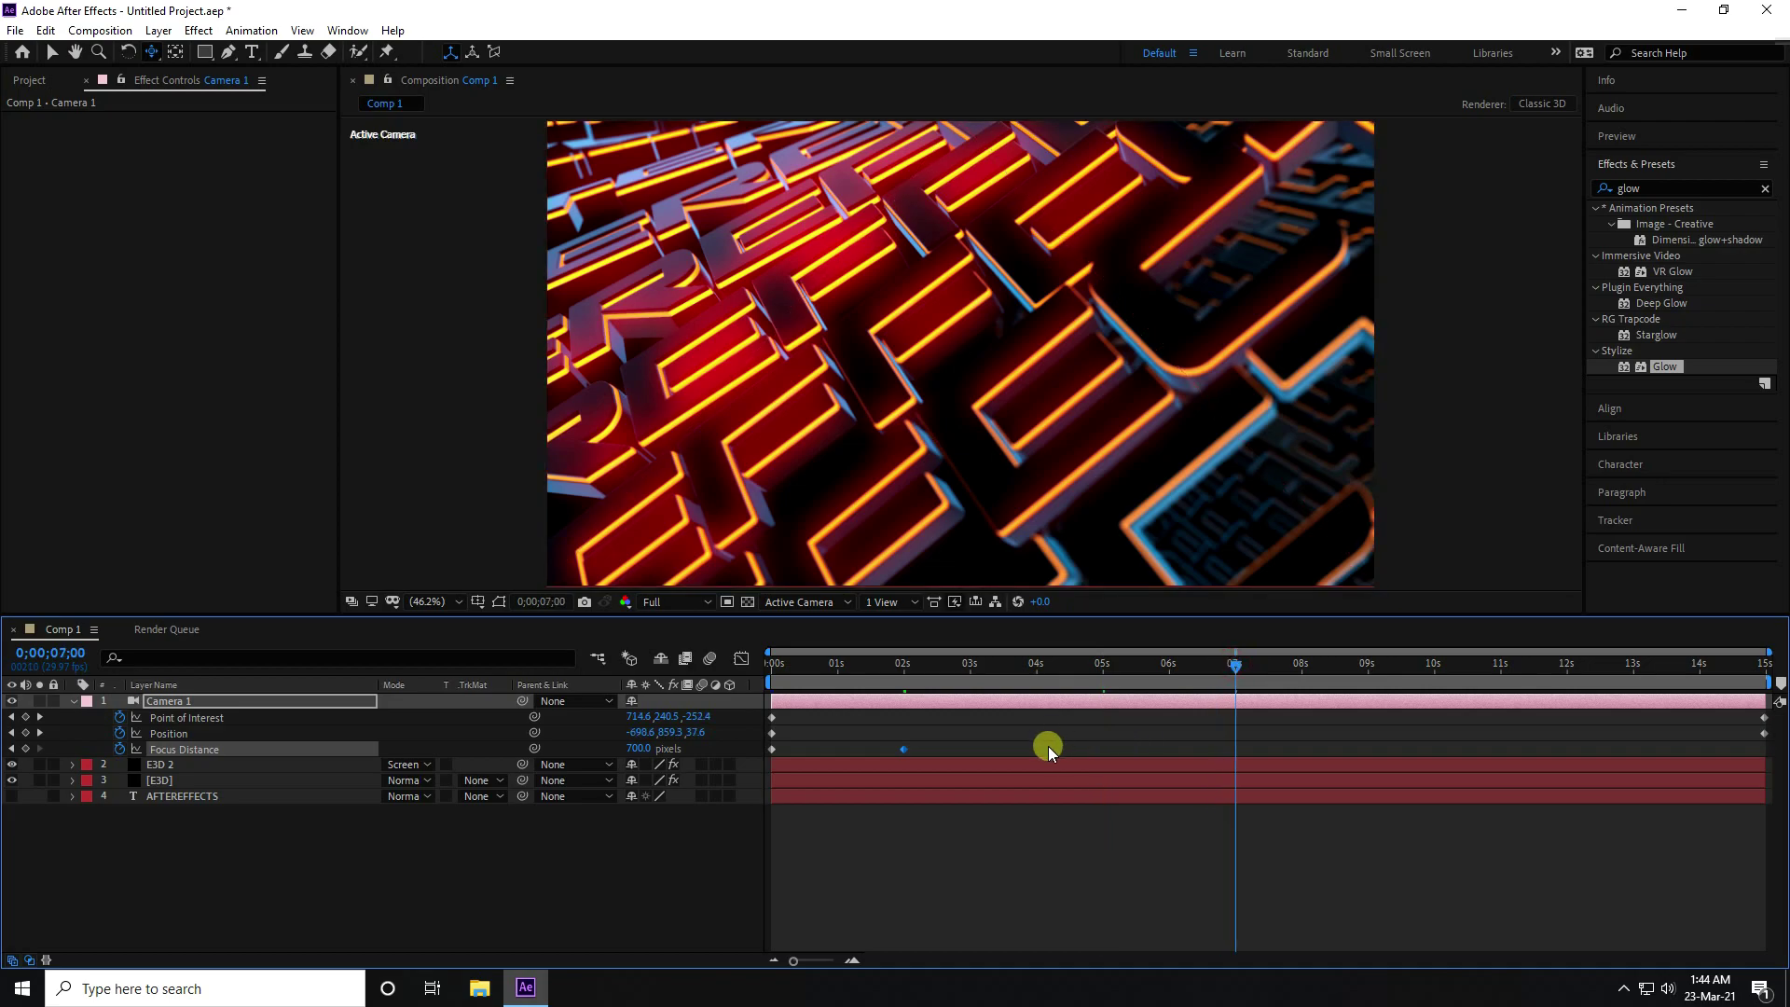
pyautogui.click(639, 748)
pyautogui.write('600')
pyautogui.press('Return')
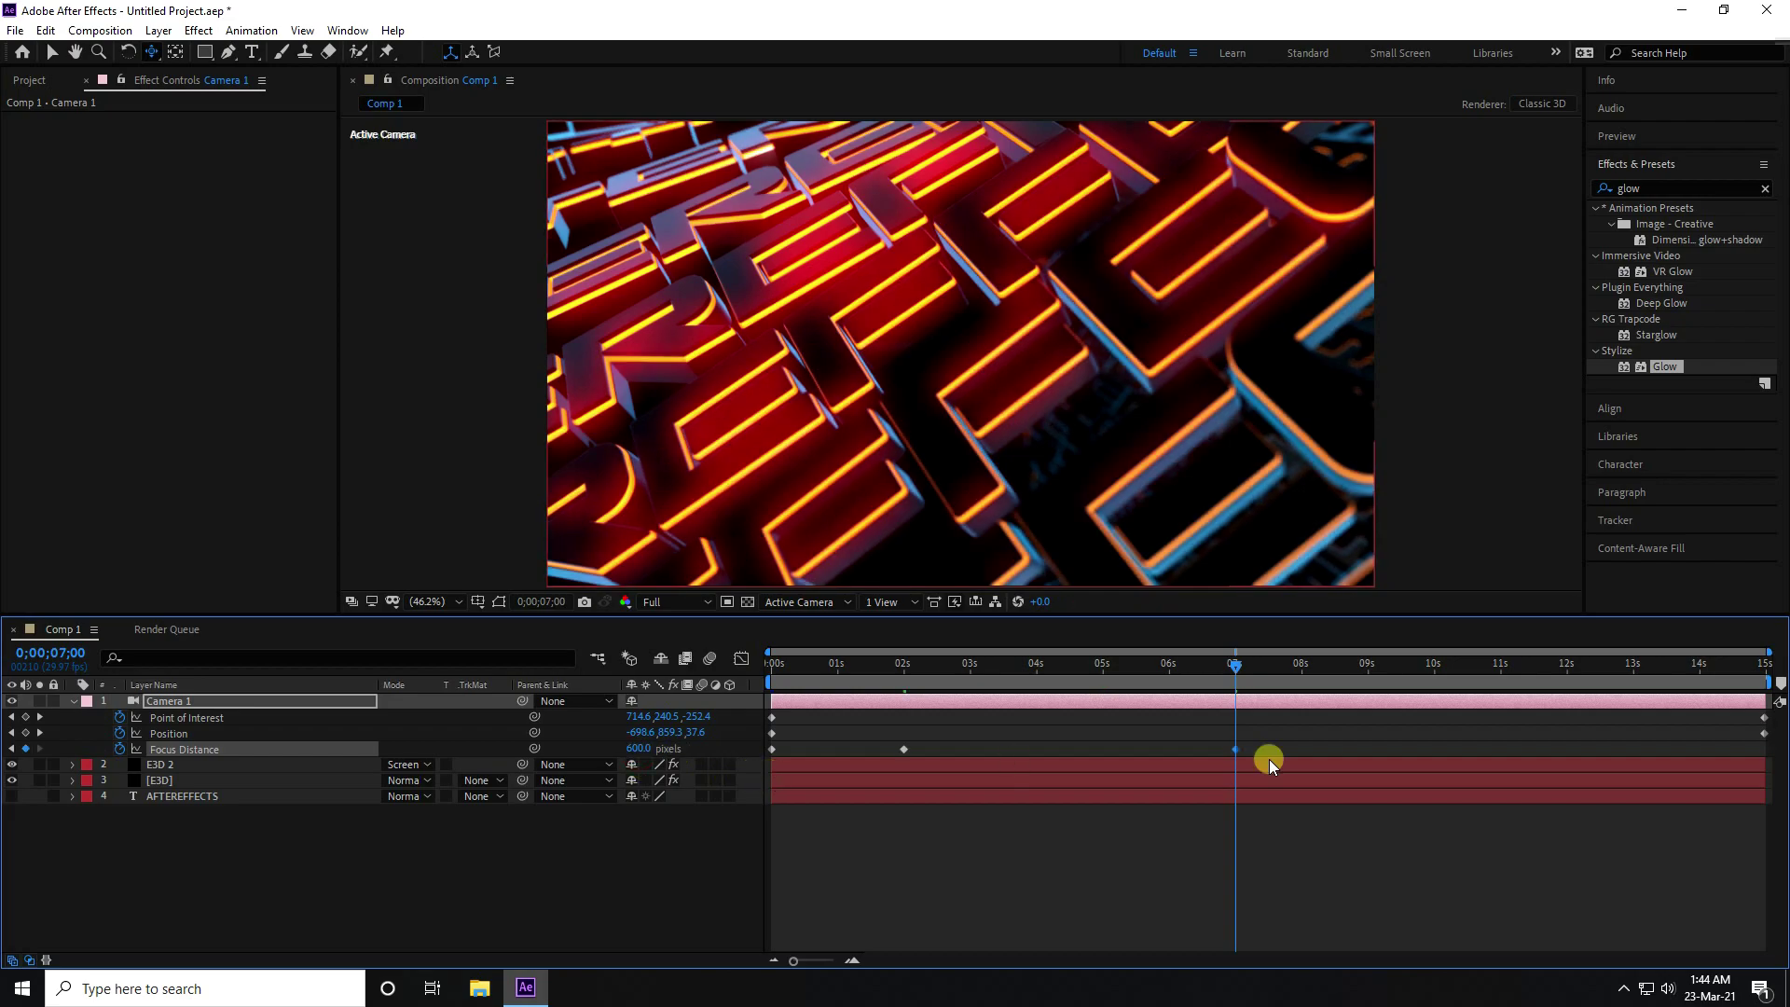
# Add a focus distance keyframe of 500 pixels for Camera 1 at 10 seconds
pyautogui.click(1434, 663)
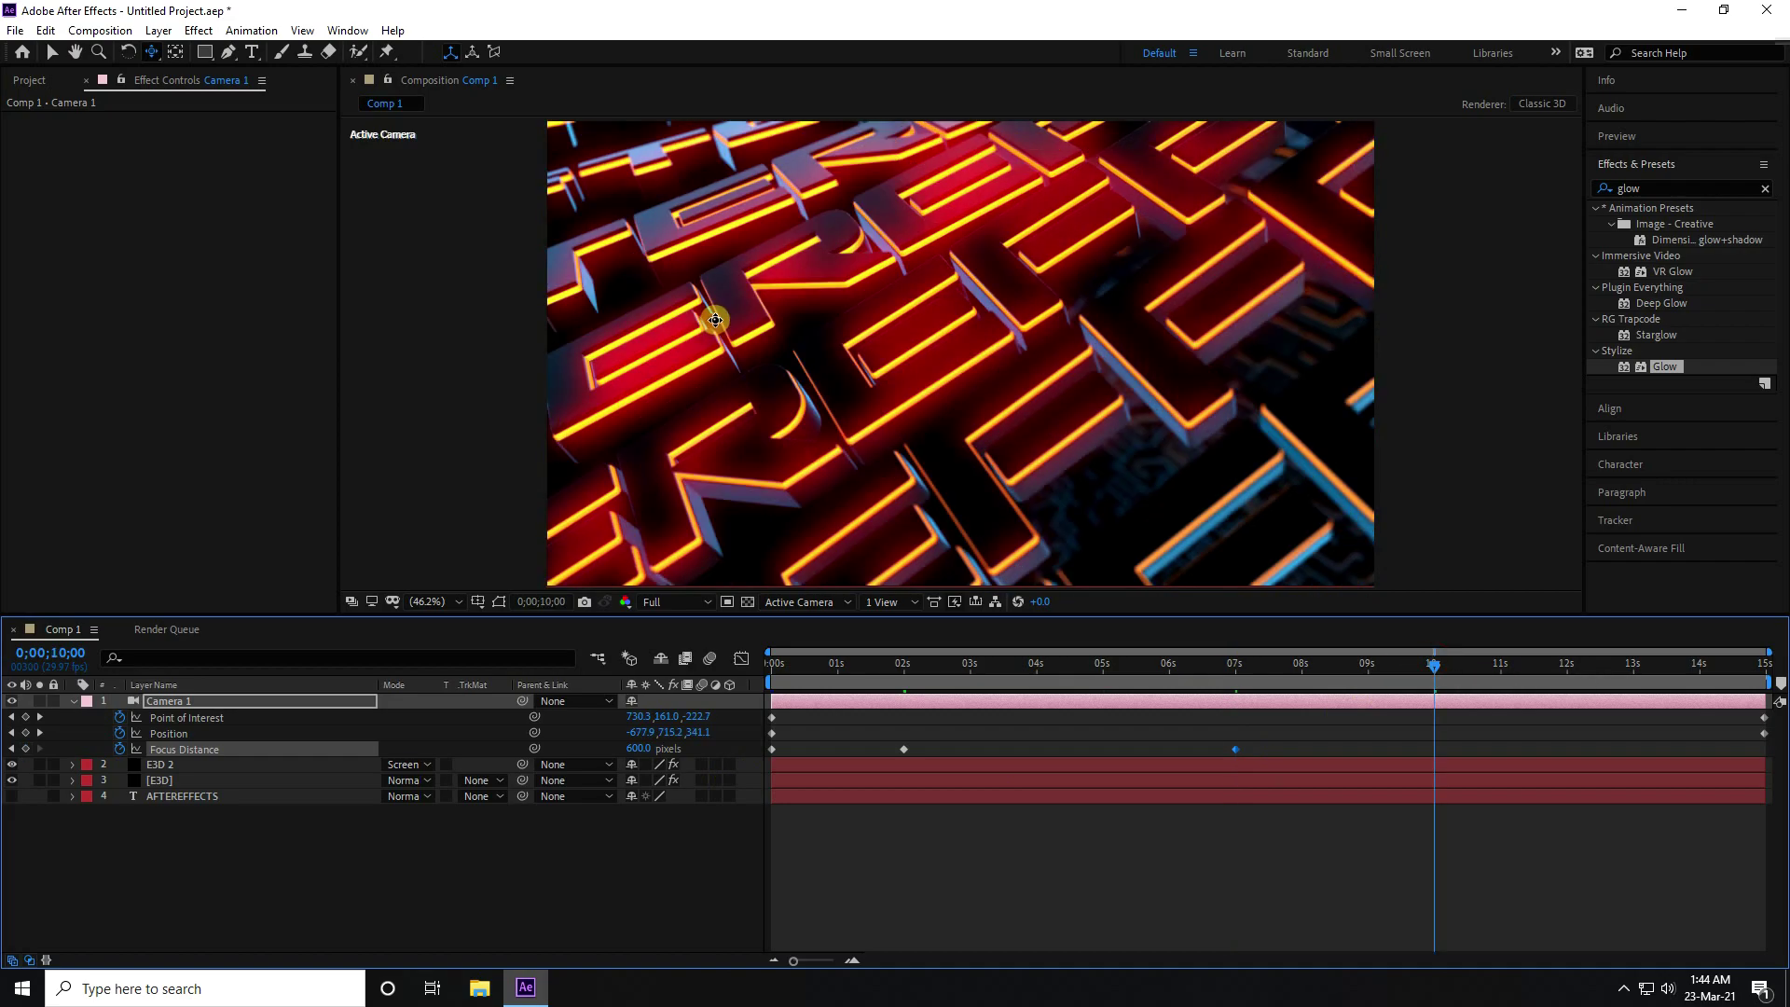
pyautogui.click(638, 748)
pyautogui.write('30')
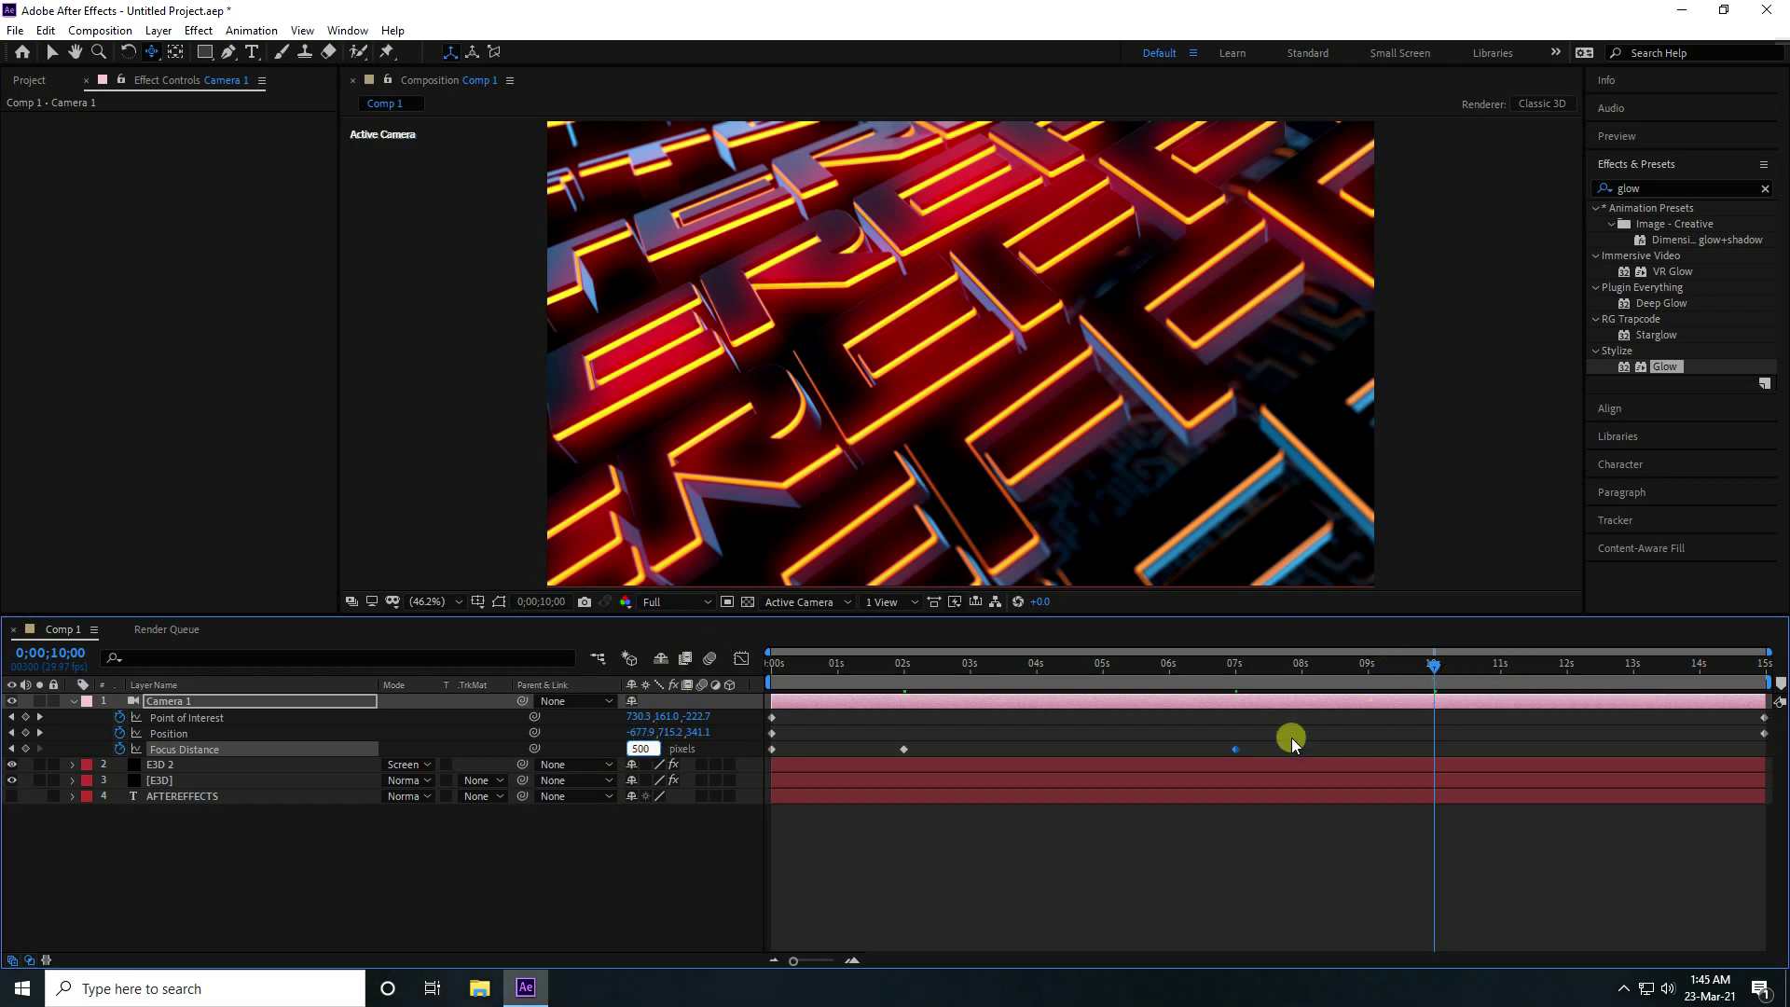
pyautogui.press('Return')
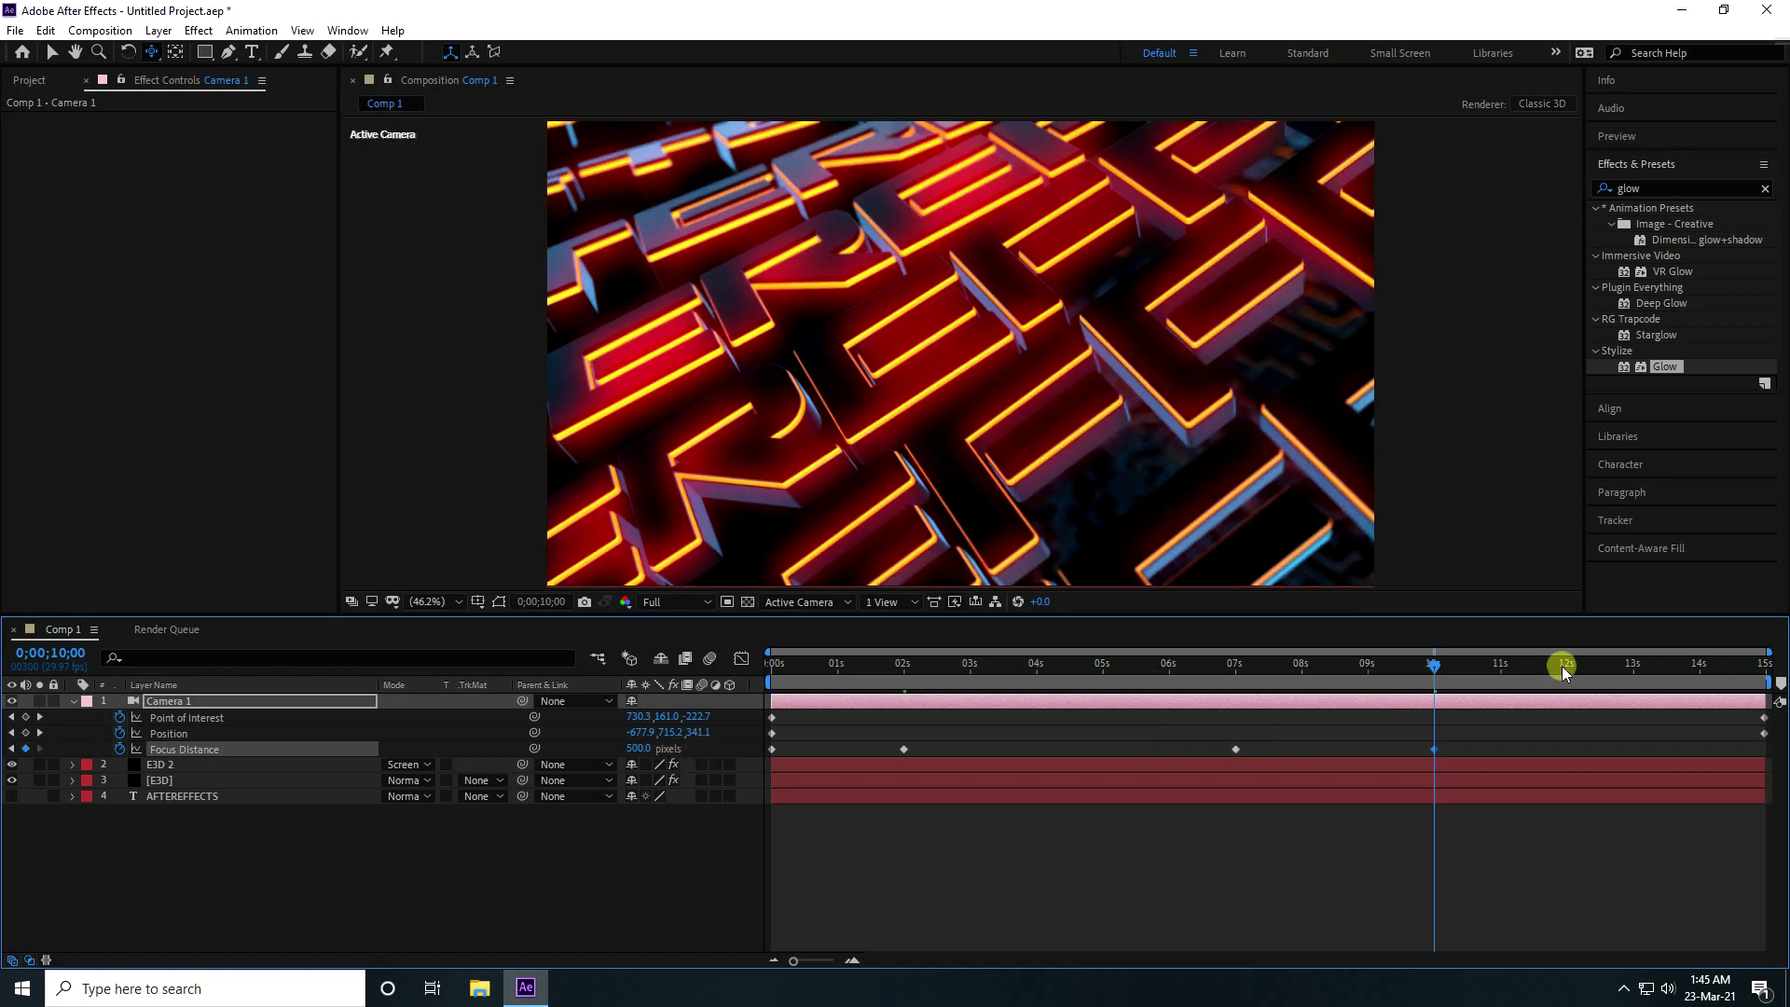
# Add a focus distance keyframe of 600 pixels for Camera 1 at 13 seconds
pyautogui.click(1633, 664)
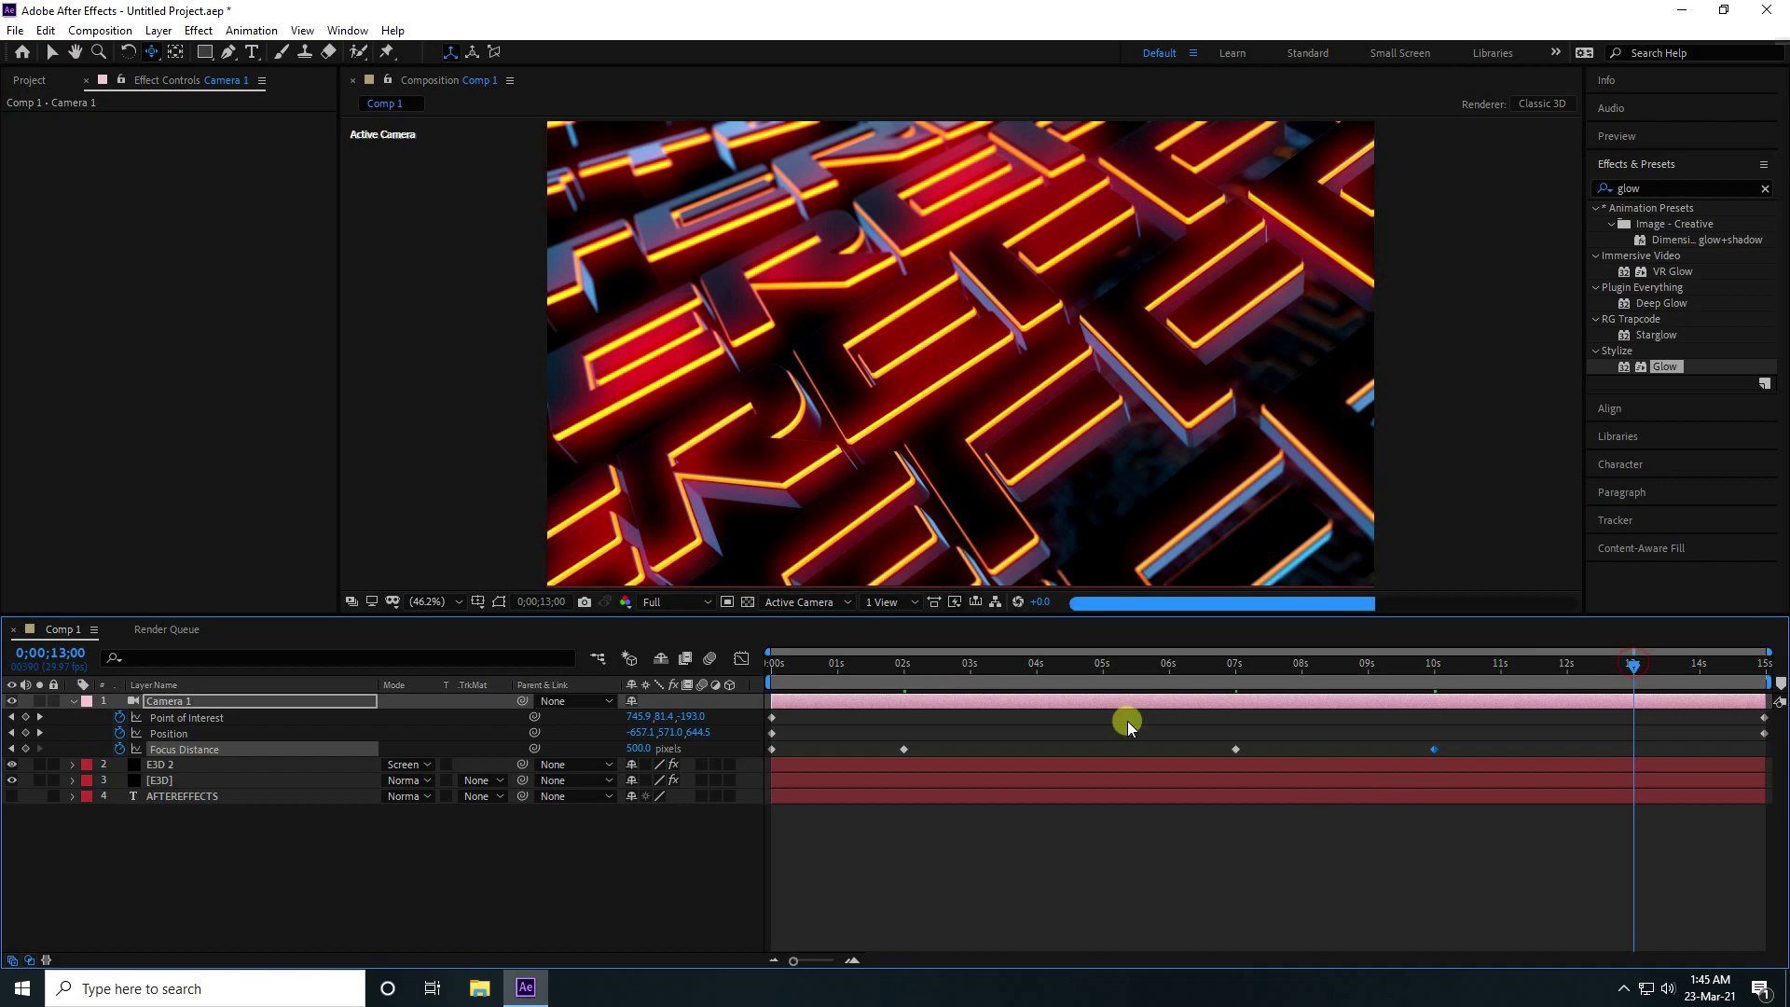
pyautogui.moveTo(627, 749); pyautogui.dragTo(634, 748)
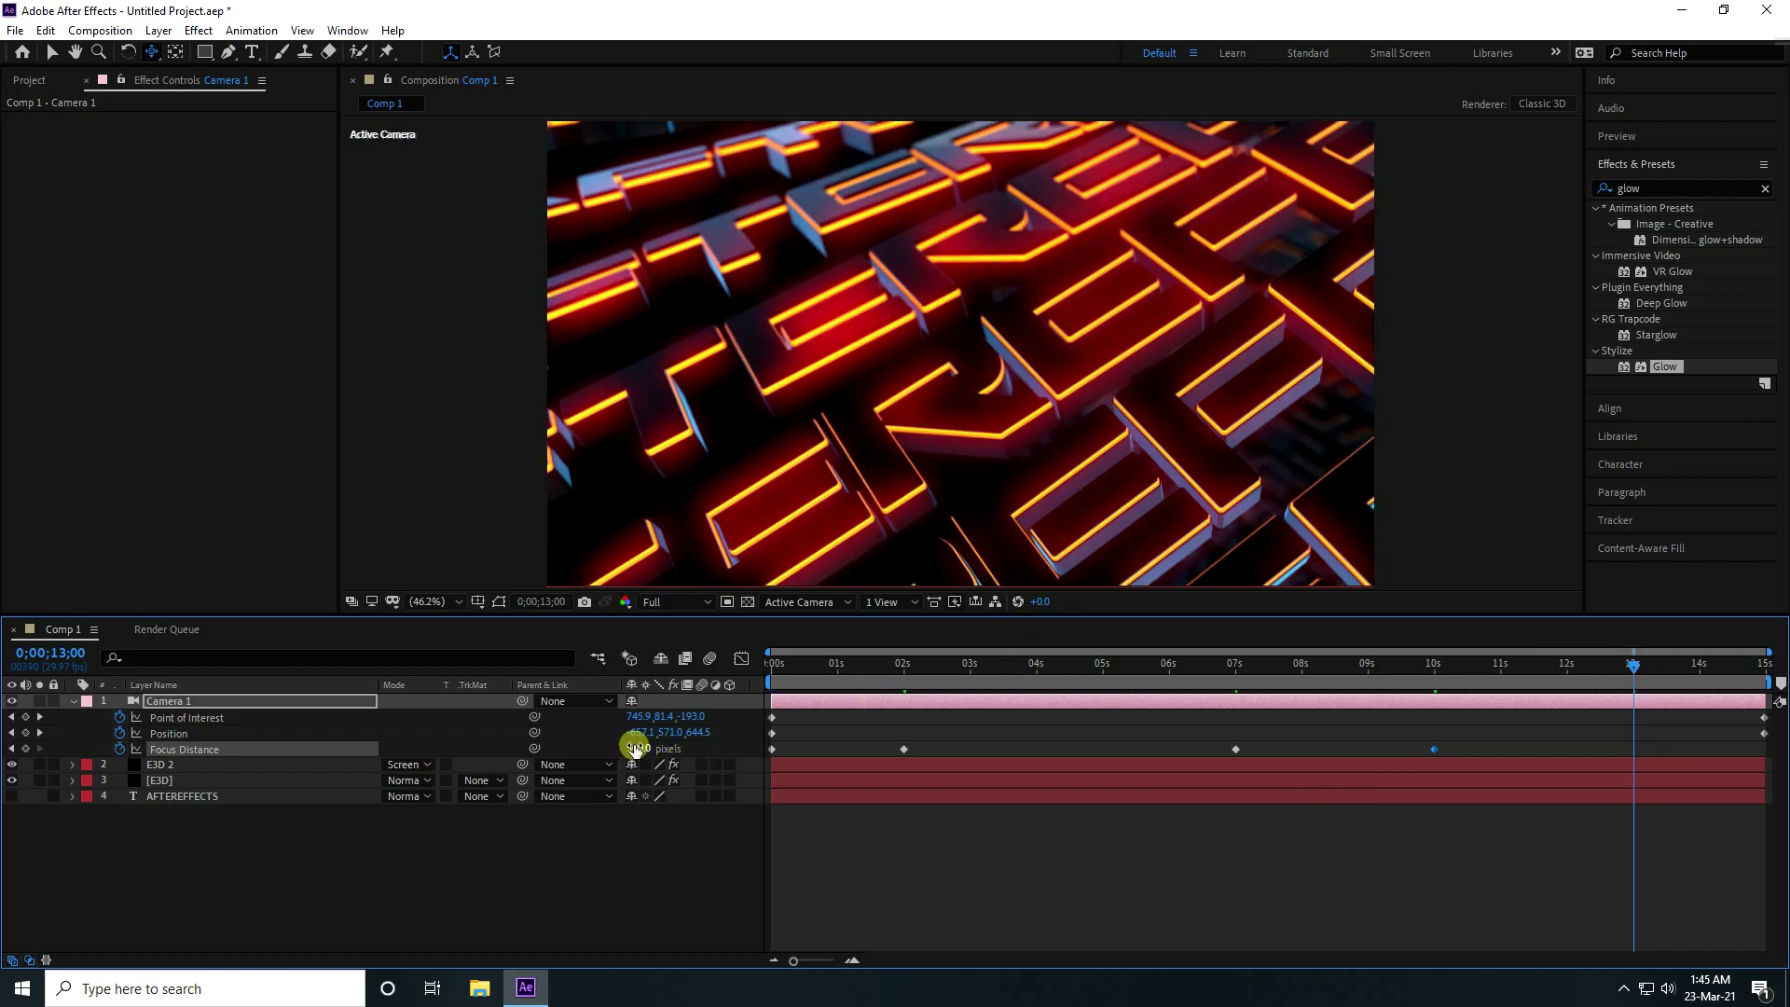
pyautogui.click(635, 748)
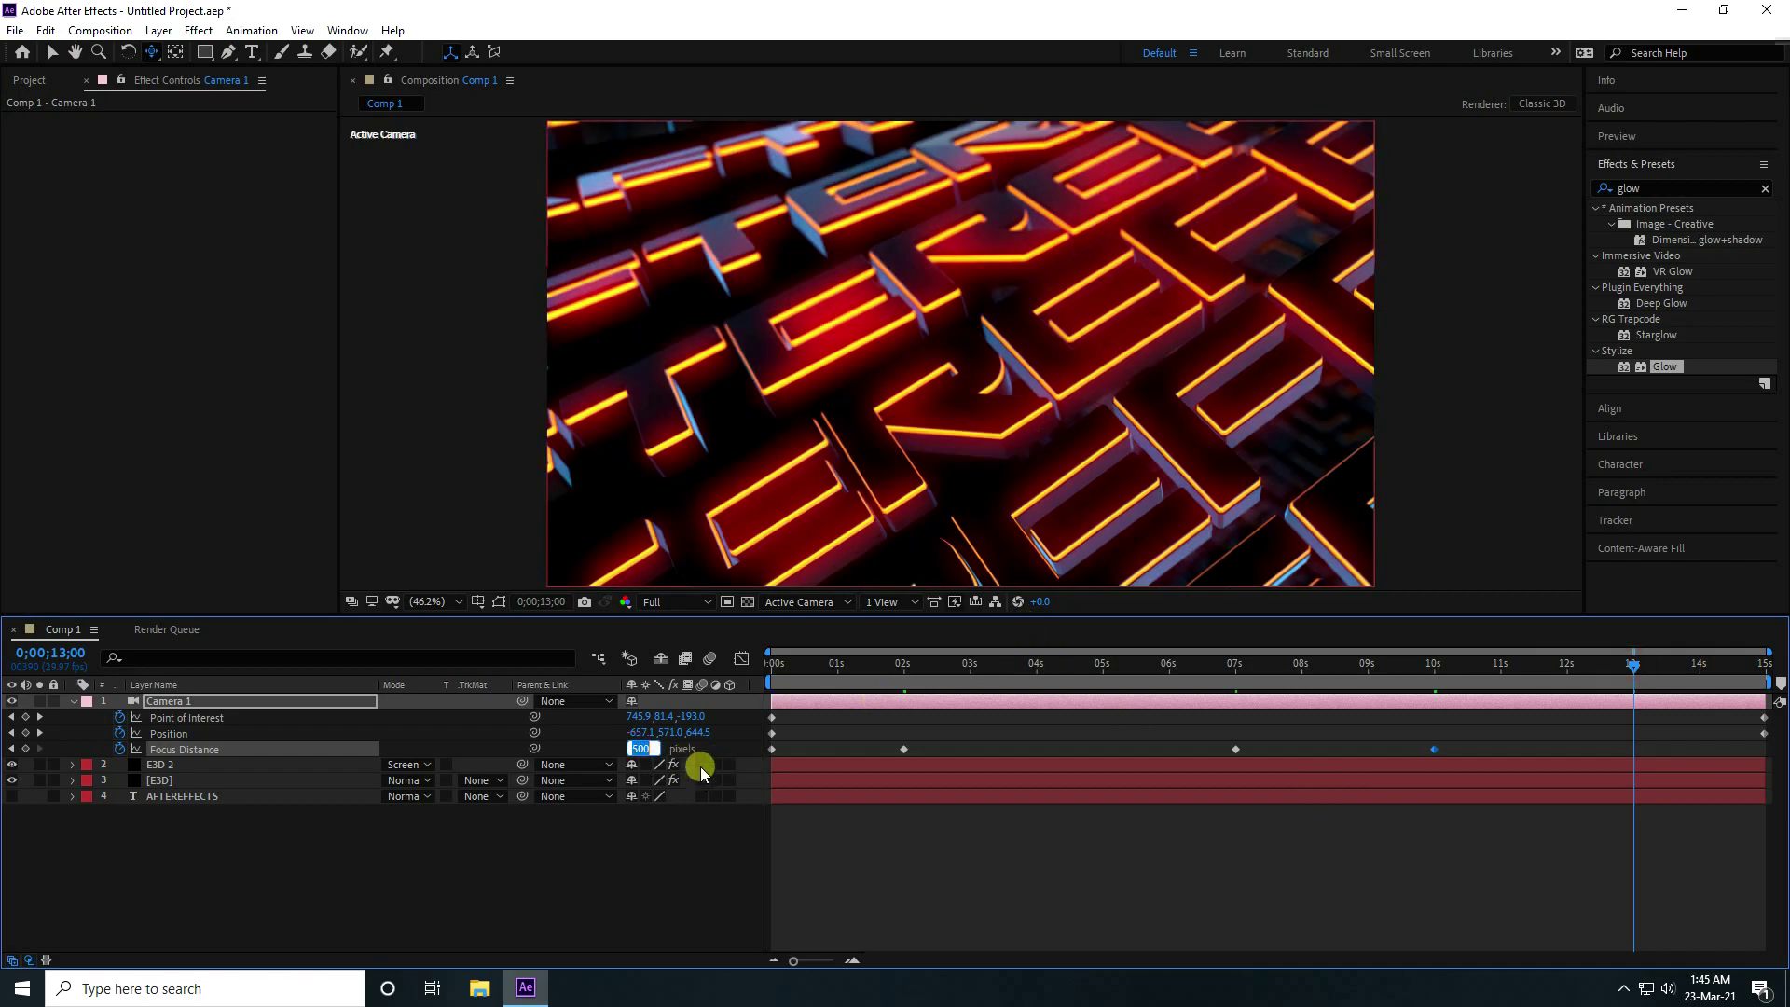
pyautogui.write('600')
pyautogui.press('Return')
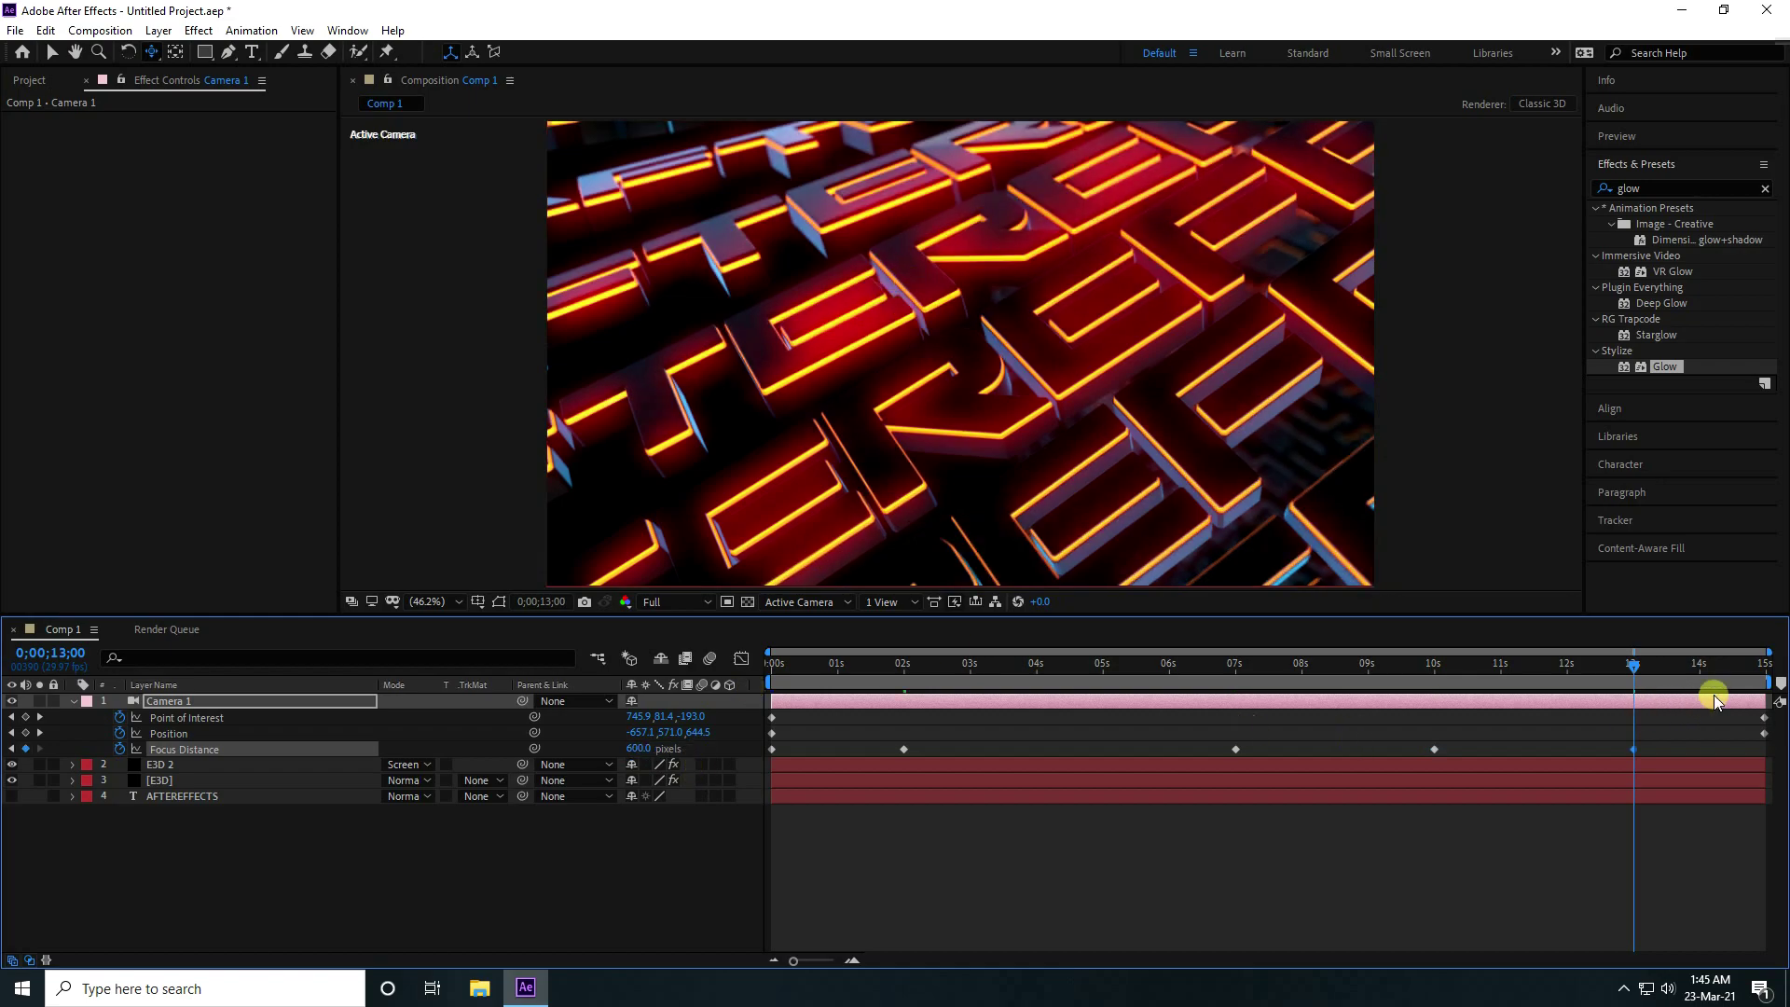
# Add a focus distance keyframe of 700 pixels for Camera 1 at the last frame, and return to the first frame
pyautogui.click(1759, 663)
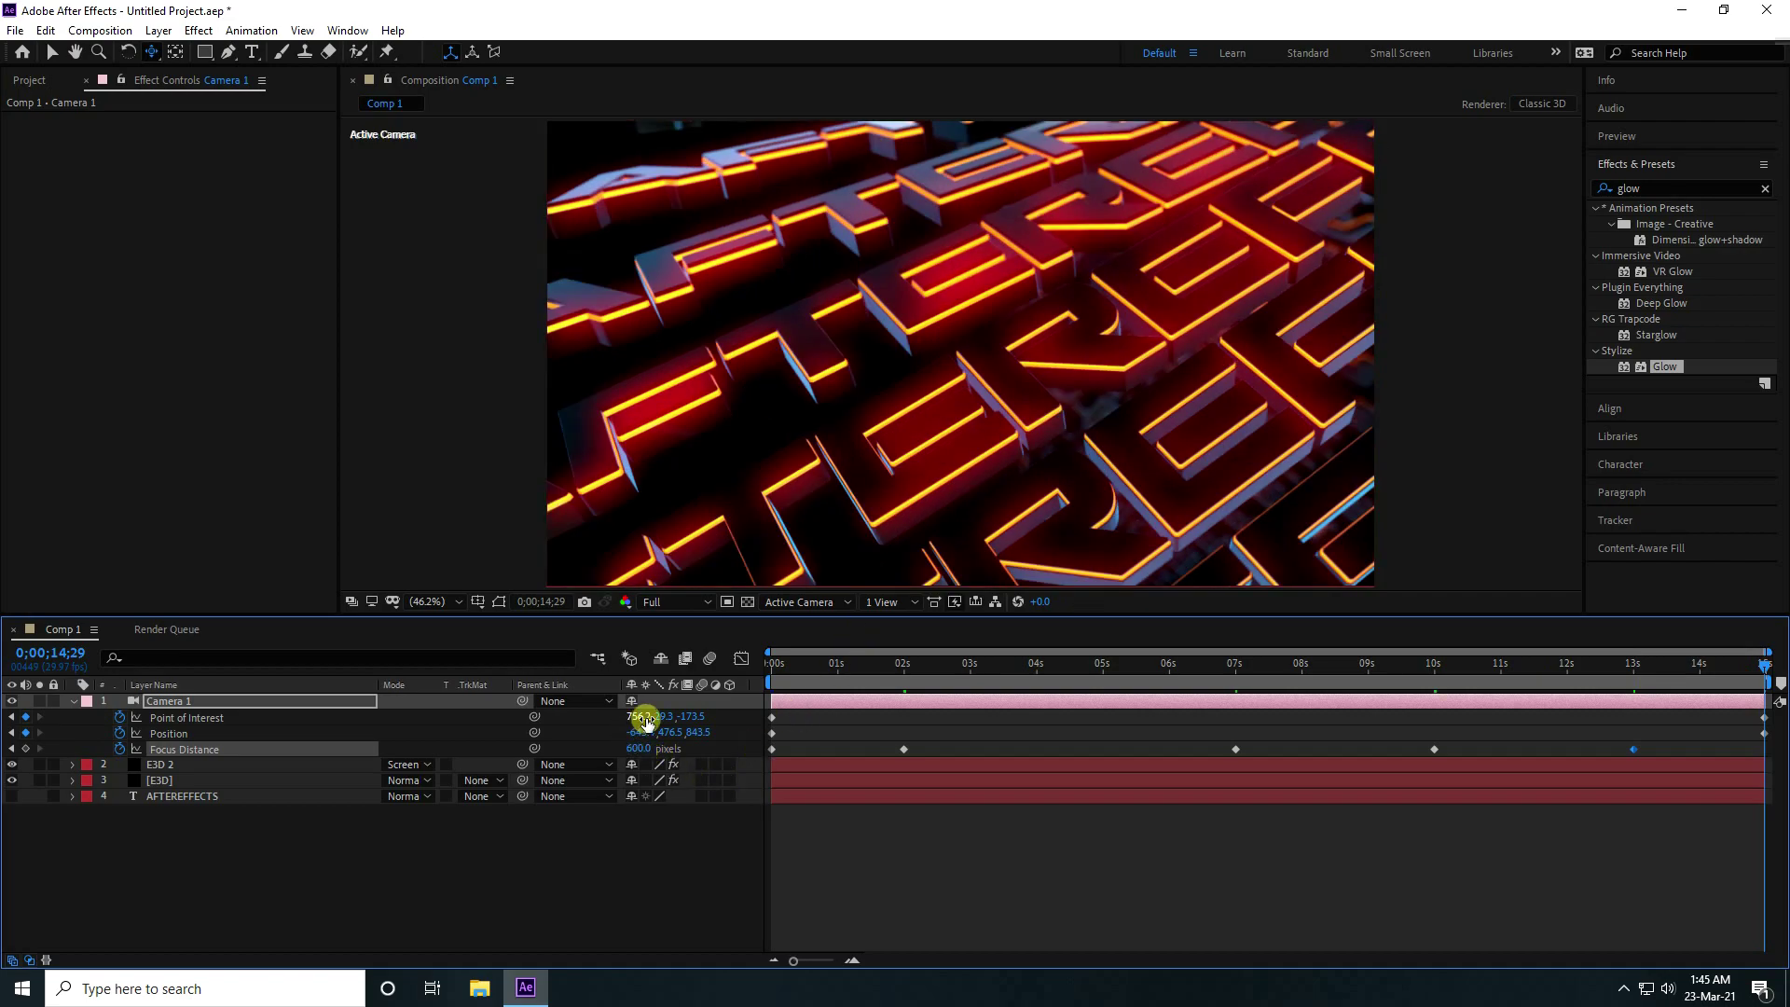
pyautogui.click(641, 749)
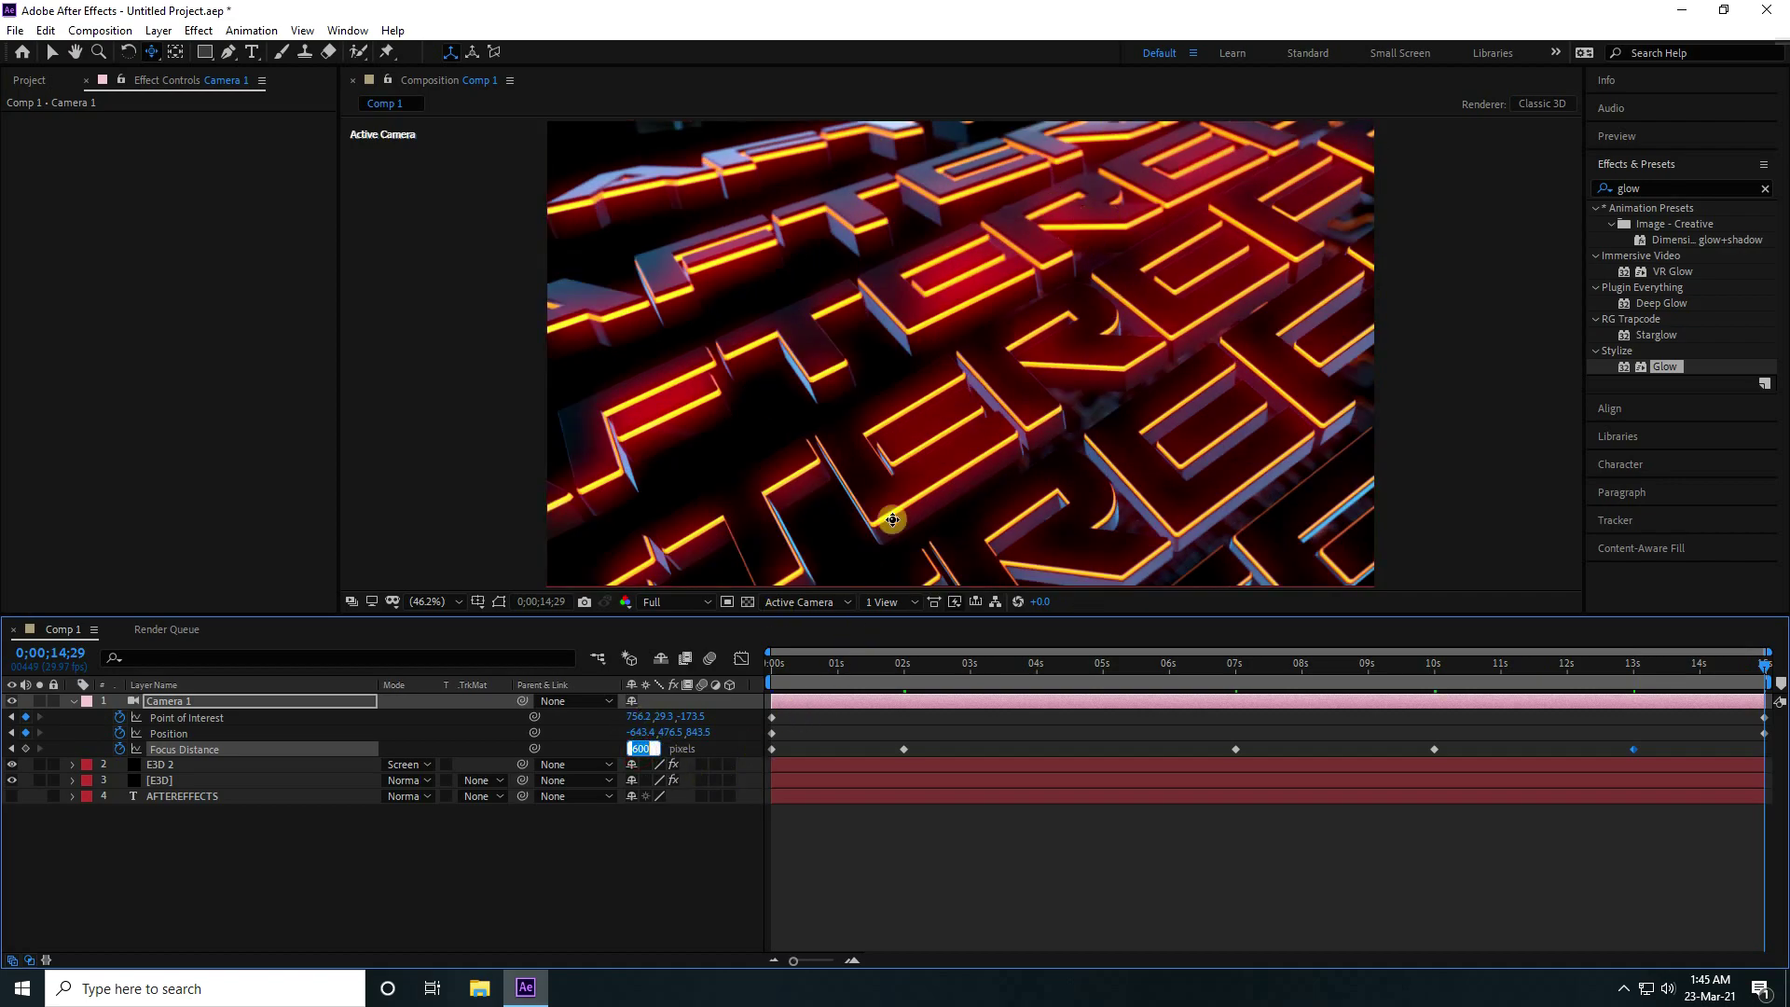
pyautogui.write('700')
pyautogui.press('Return')
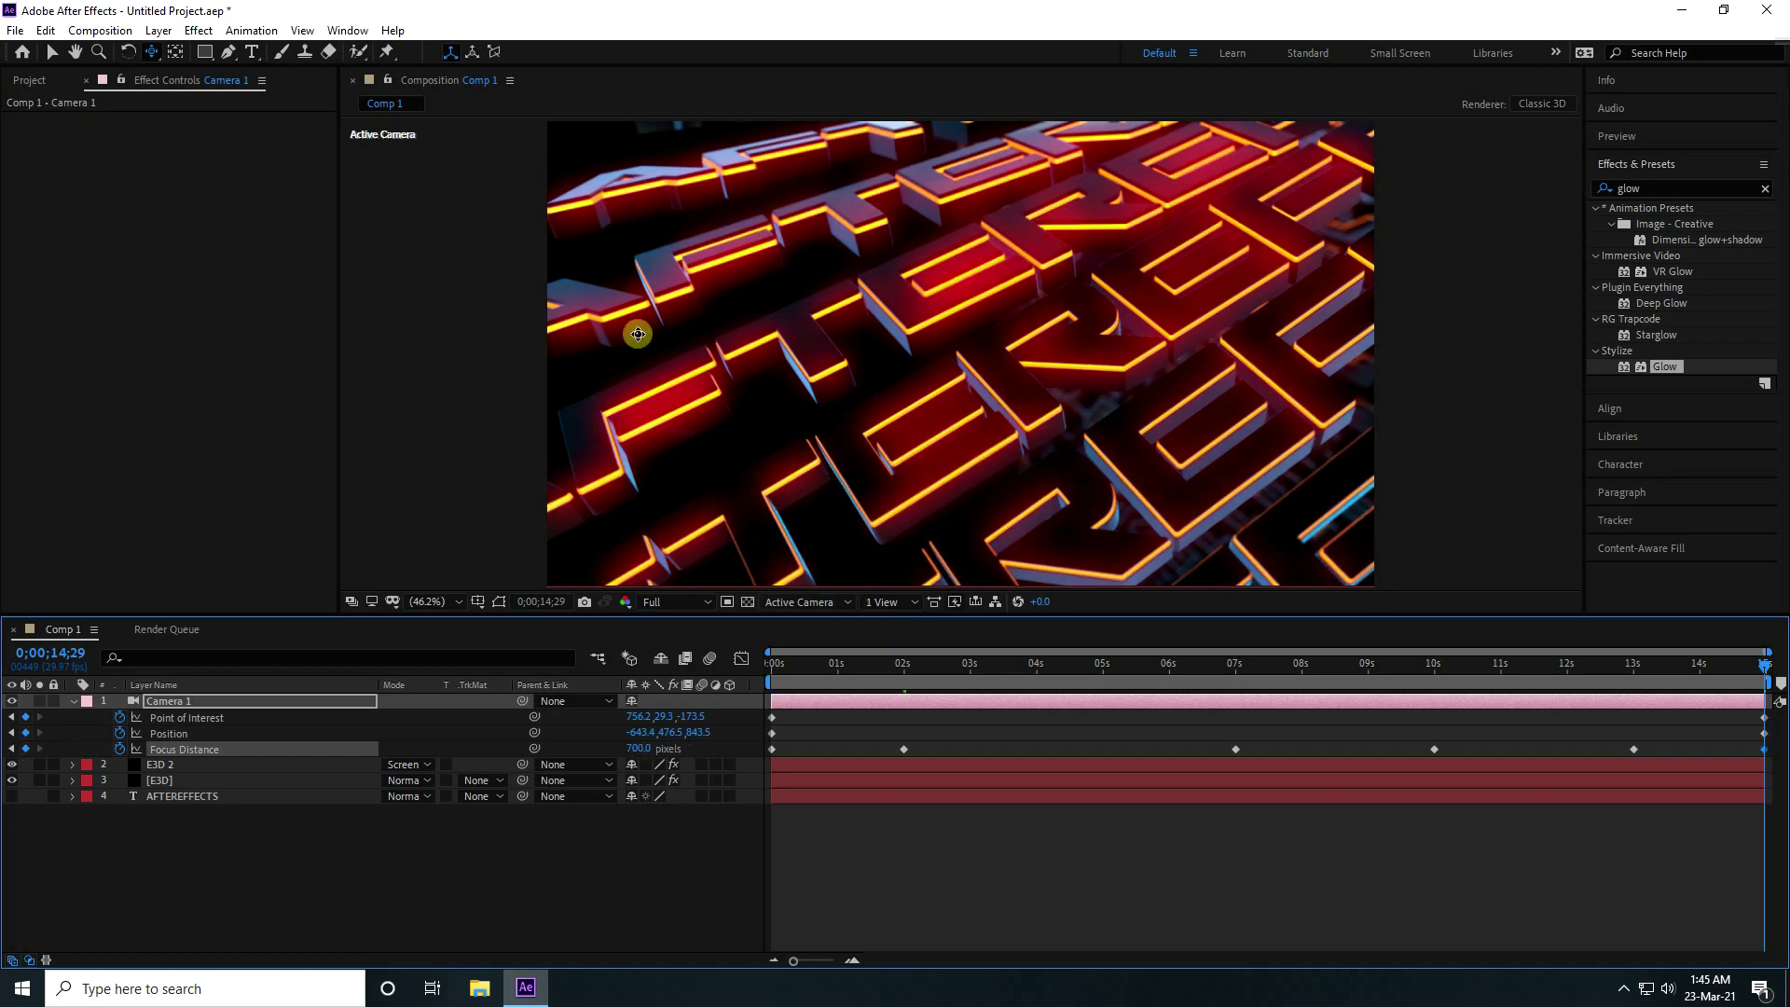
pyautogui.click(776, 663)
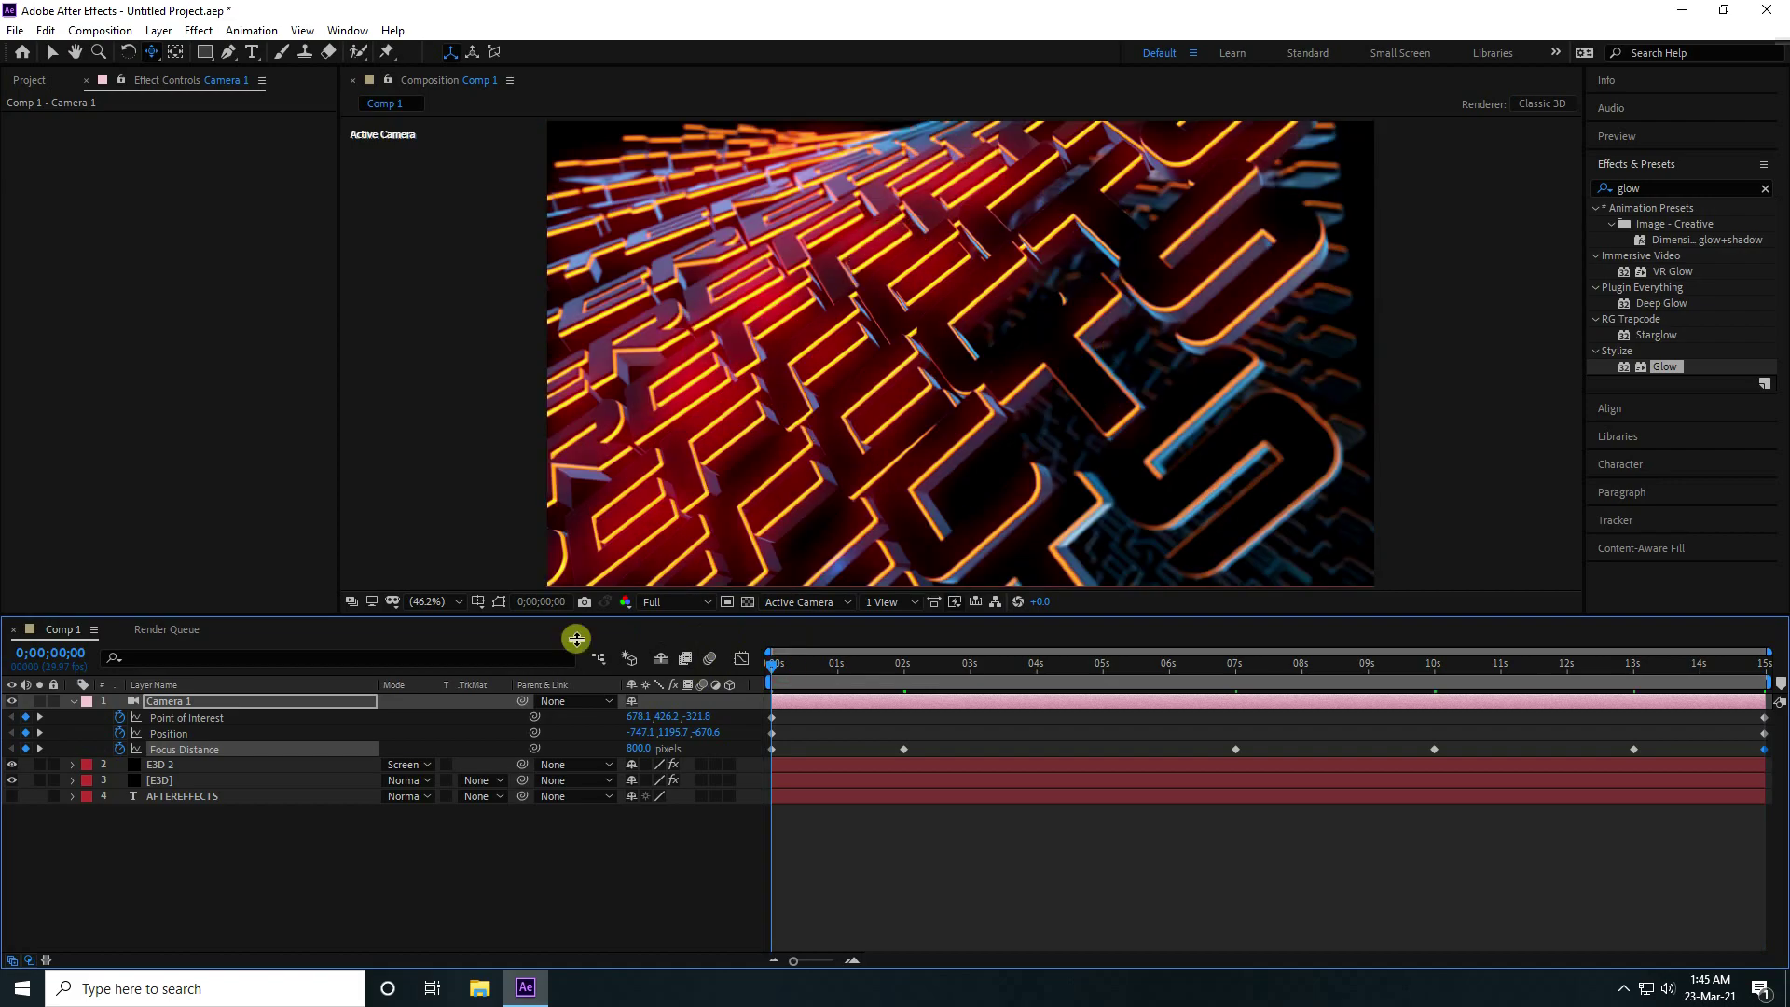
# Collapse the Camera 1 properties and try a Glow Threshold of 50% for Glow 2 on the E3D 2 layer
pyautogui.click(73, 700)
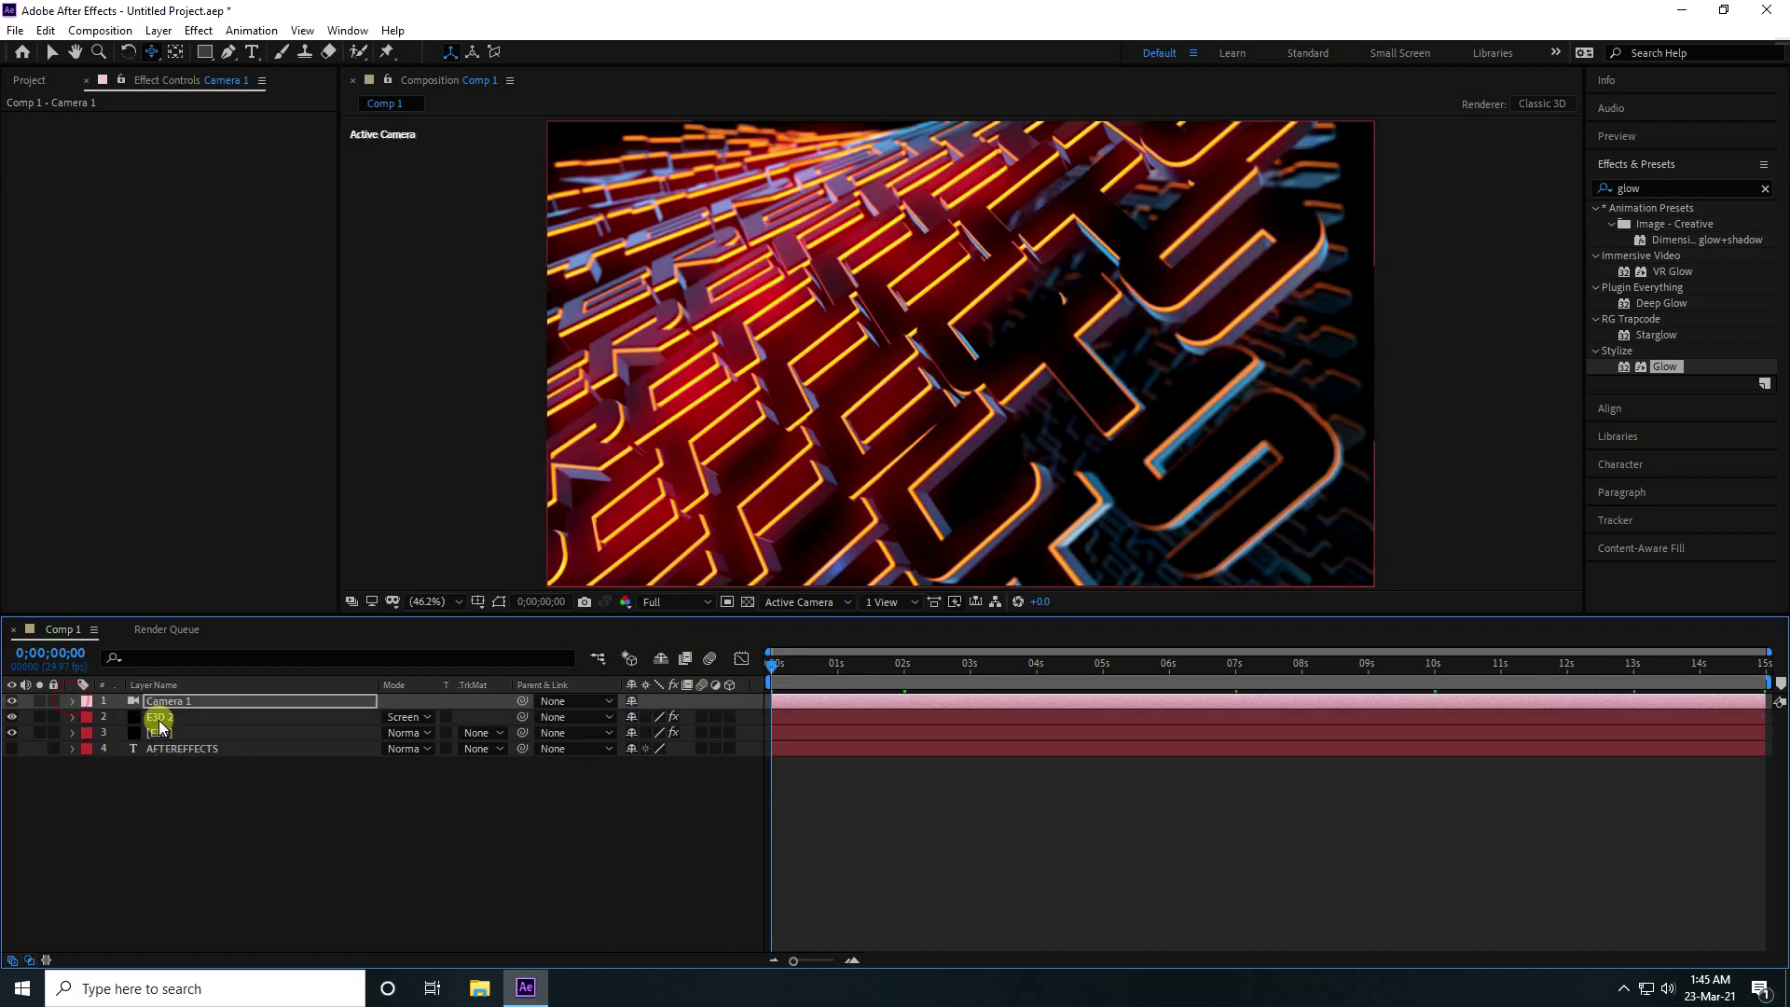
pyautogui.click(158, 717)
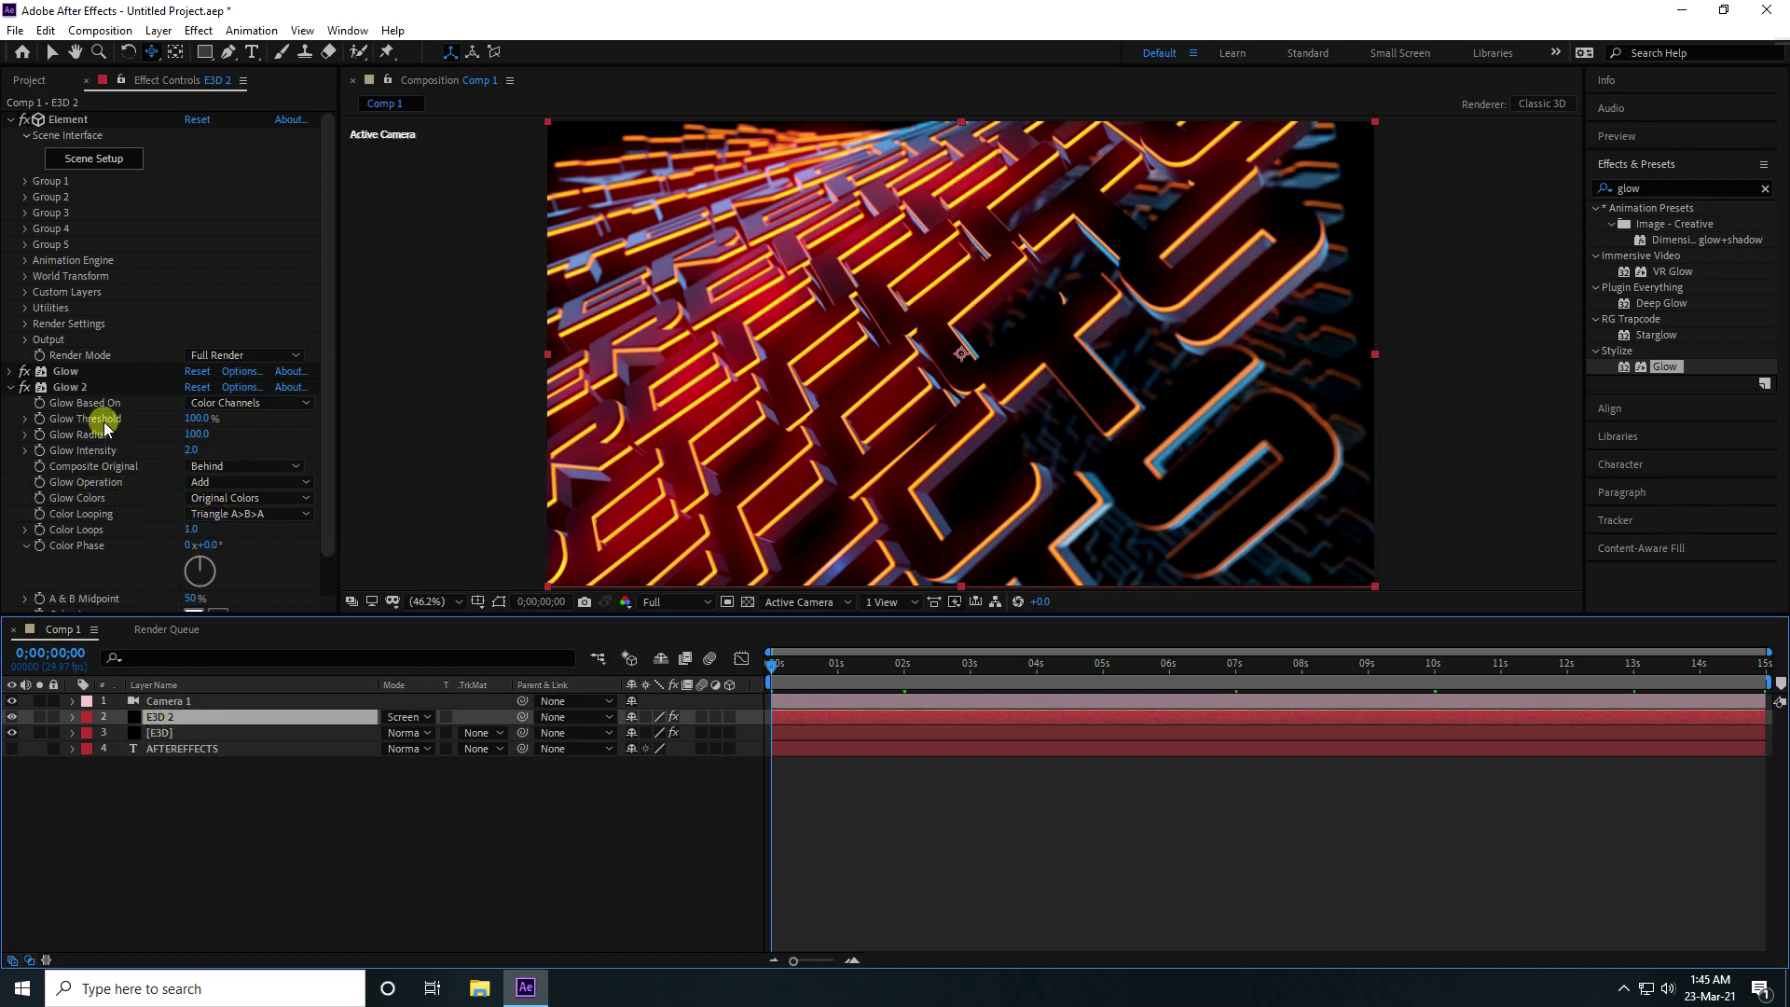
pyautogui.click(197, 425)
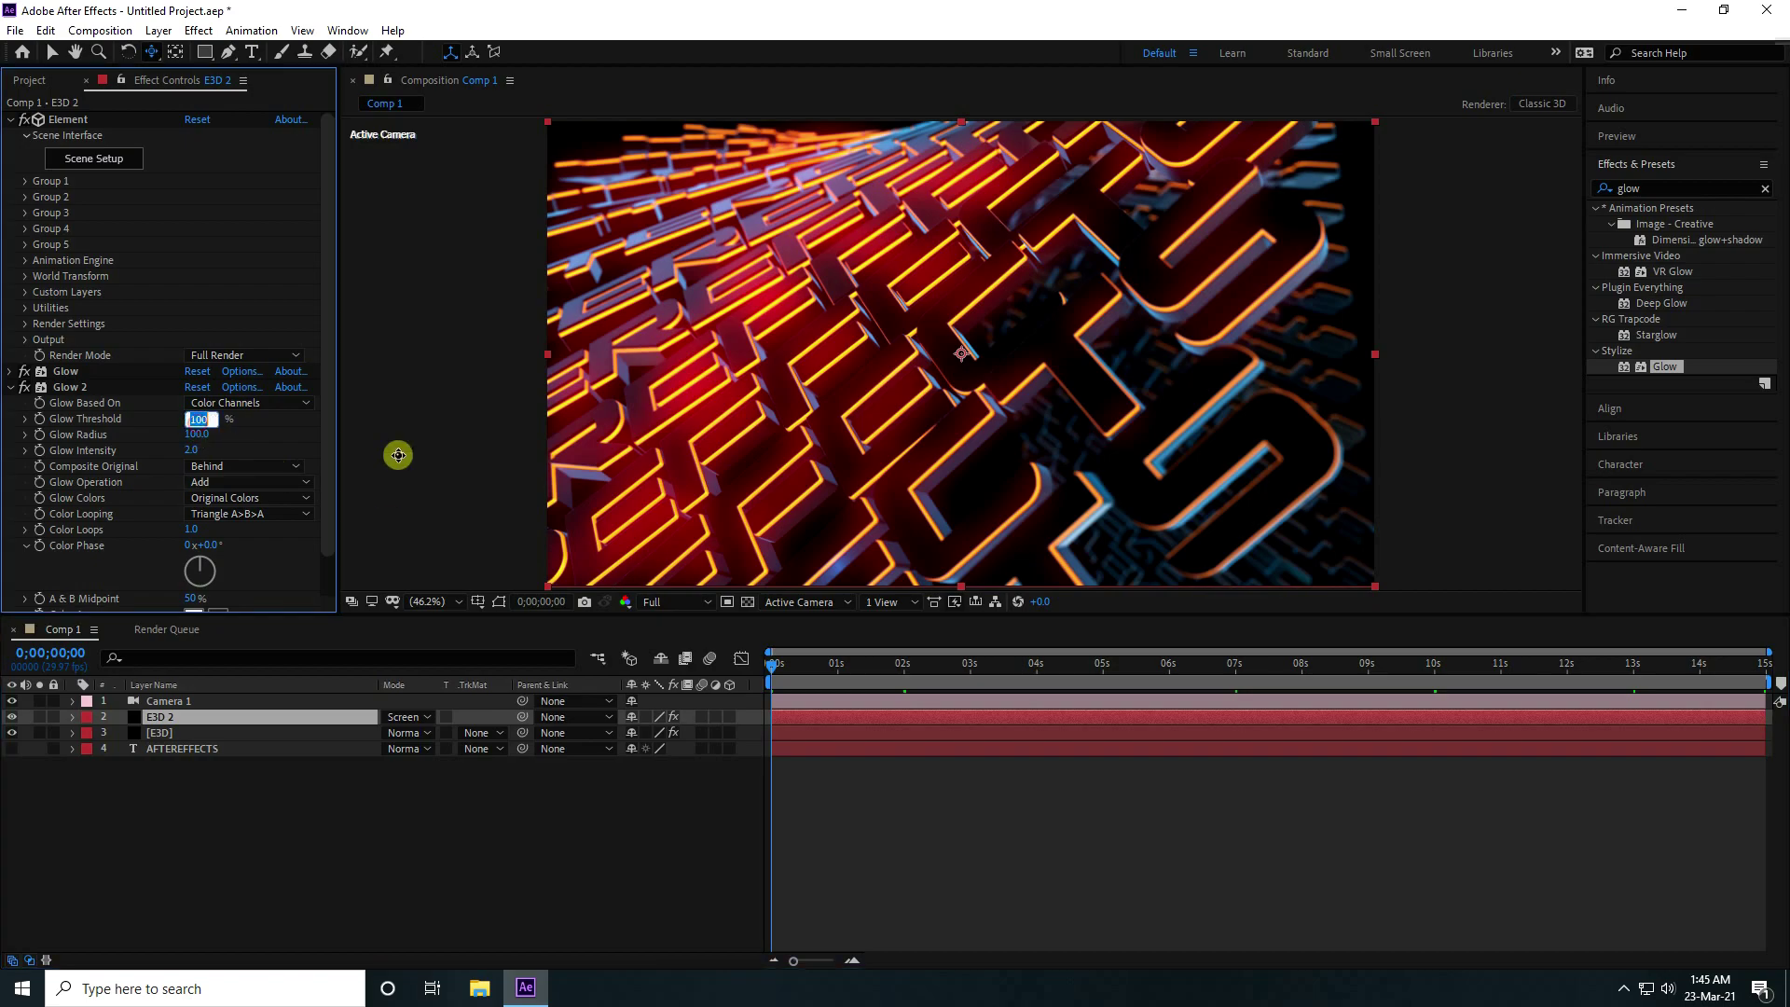
pyautogui.write('50')
pyautogui.press('Return')
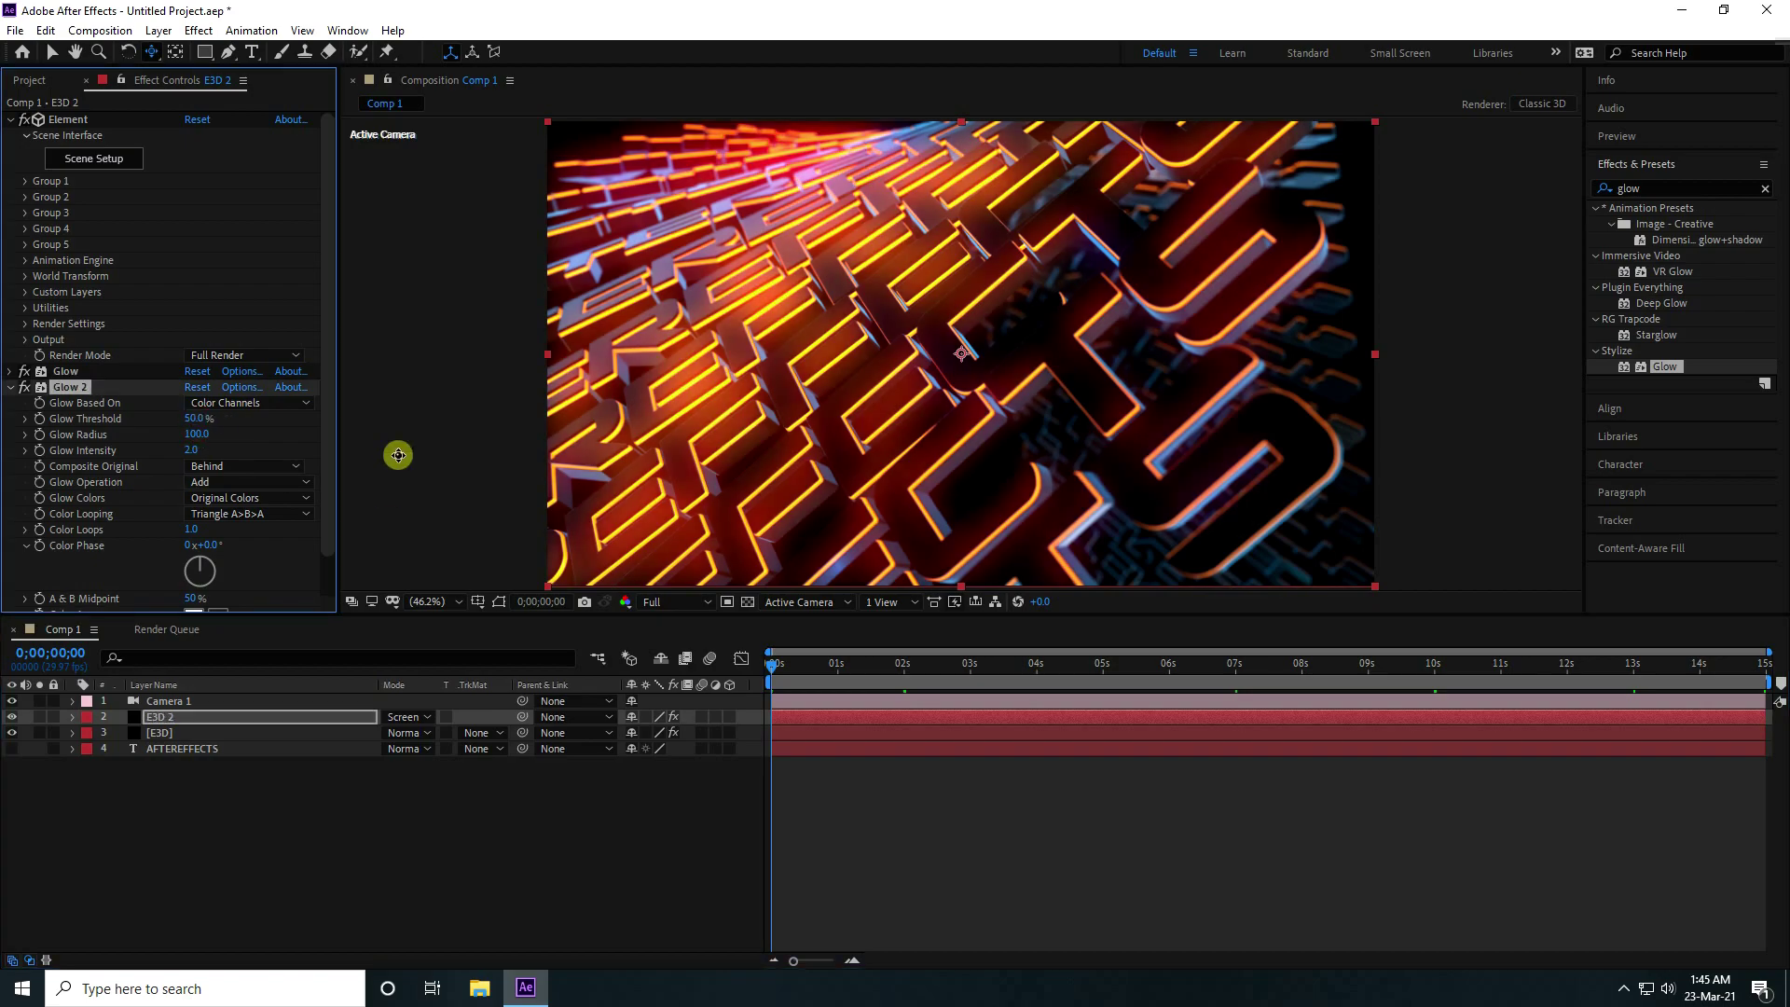
# Set the Glow Threshold of Glow 2 on the E3D 2 layer to 80%, and play a preview of the animation
pyautogui.click(194, 418)
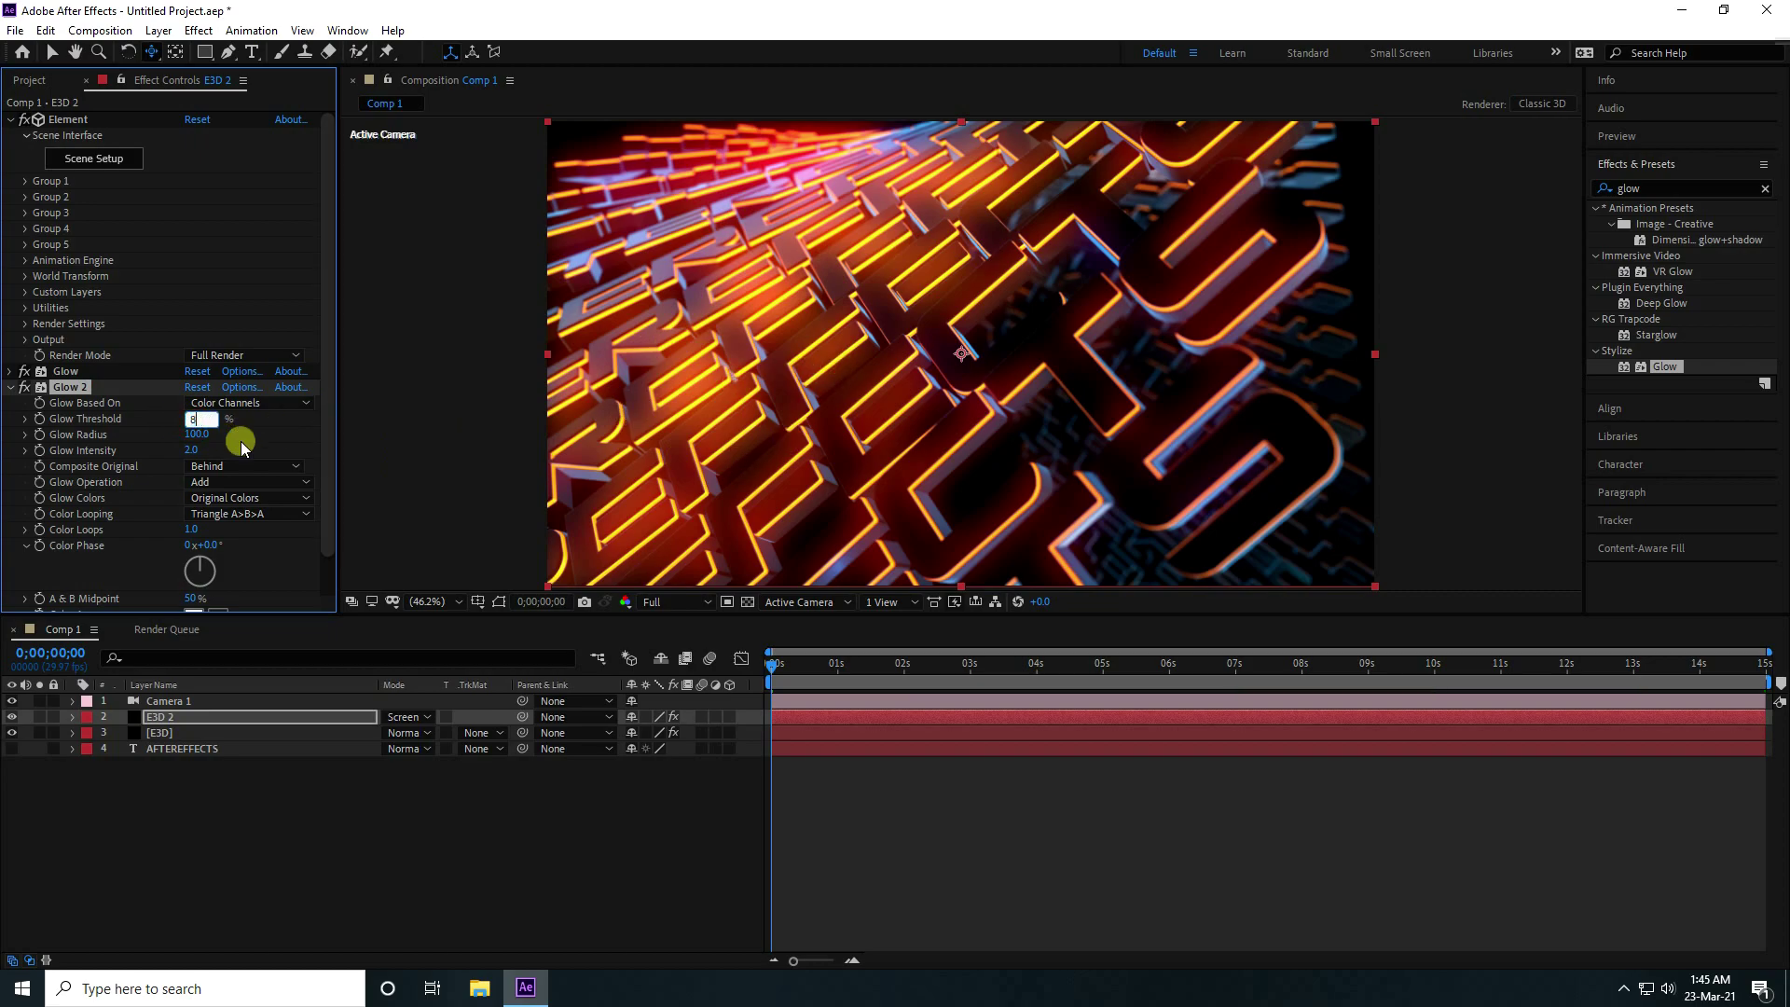
pyautogui.write('80')
pyautogui.press('Return')
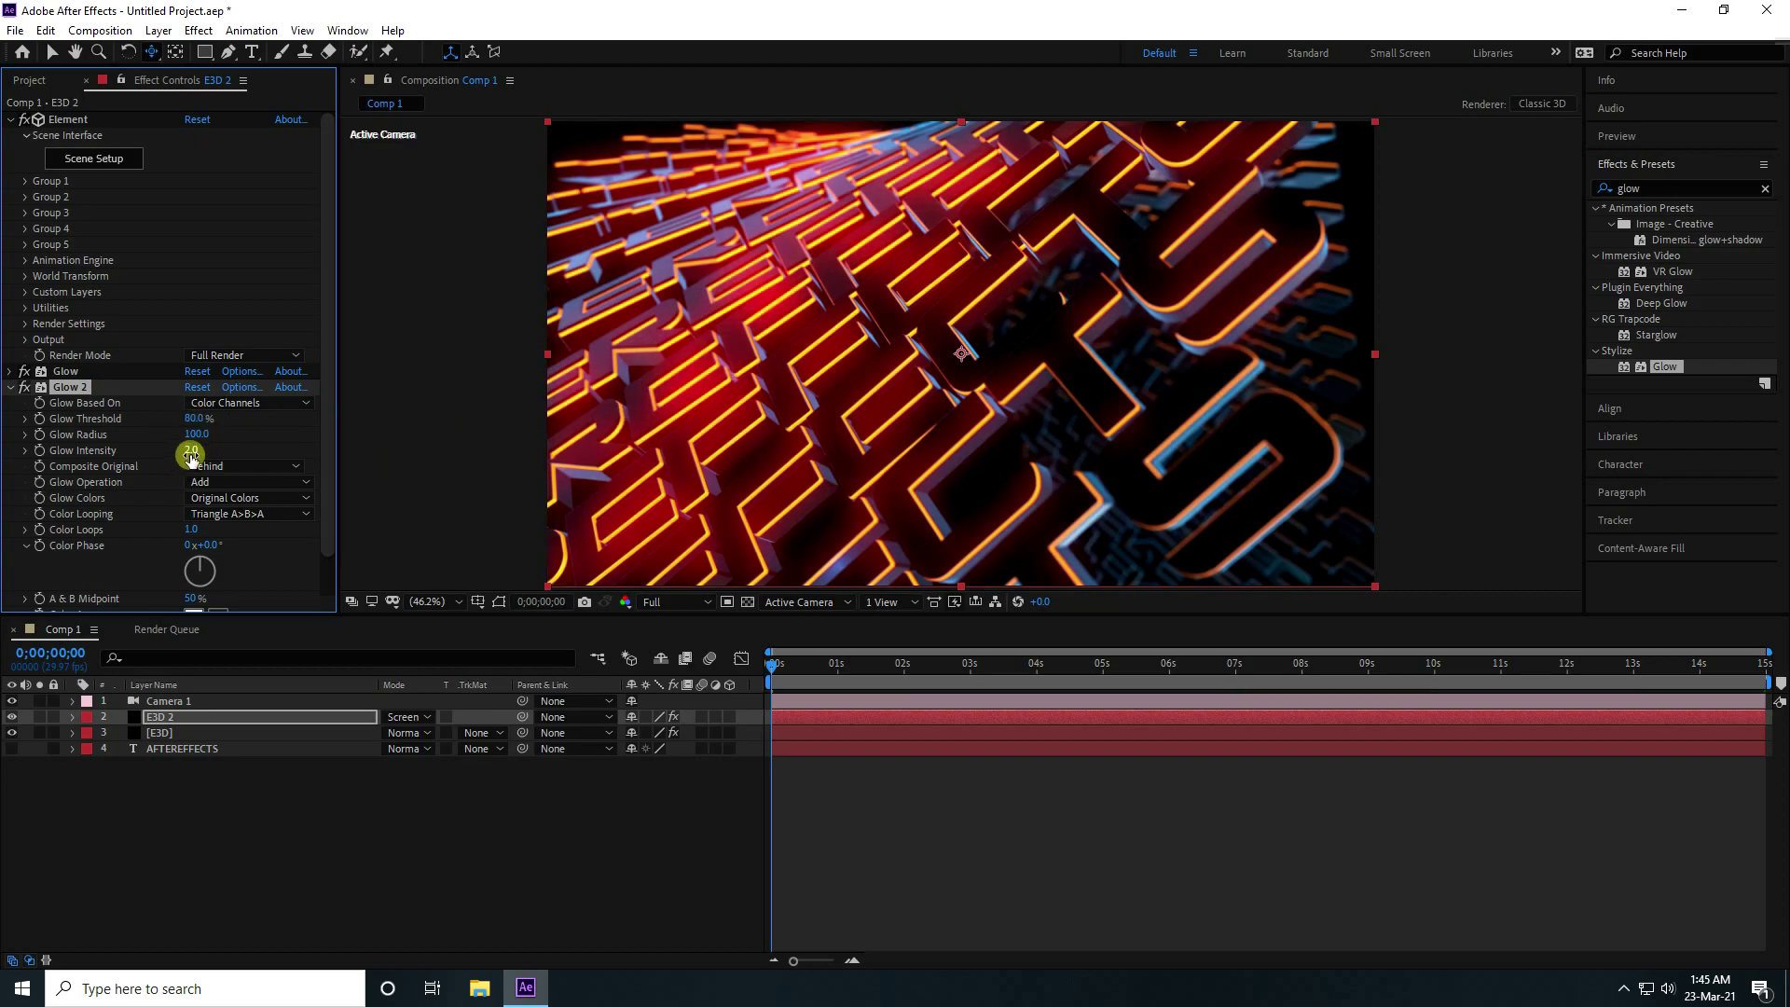
pyautogui.click(455, 850)
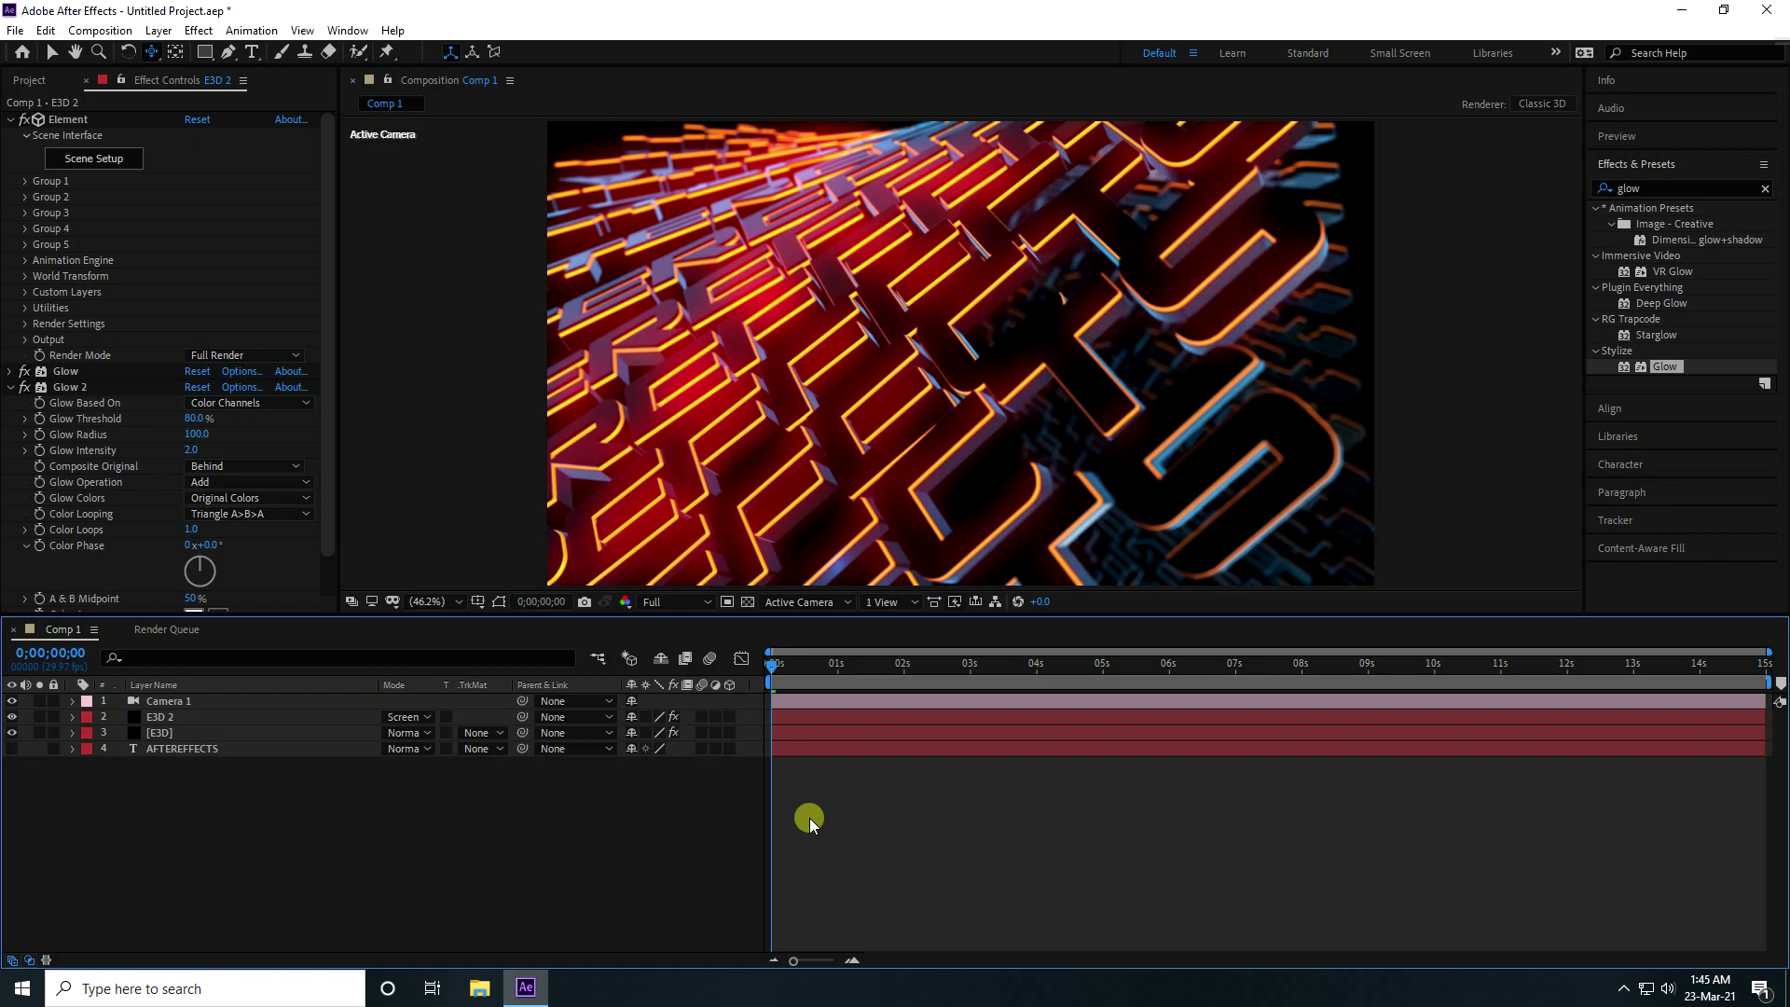
pyautogui.press('space')
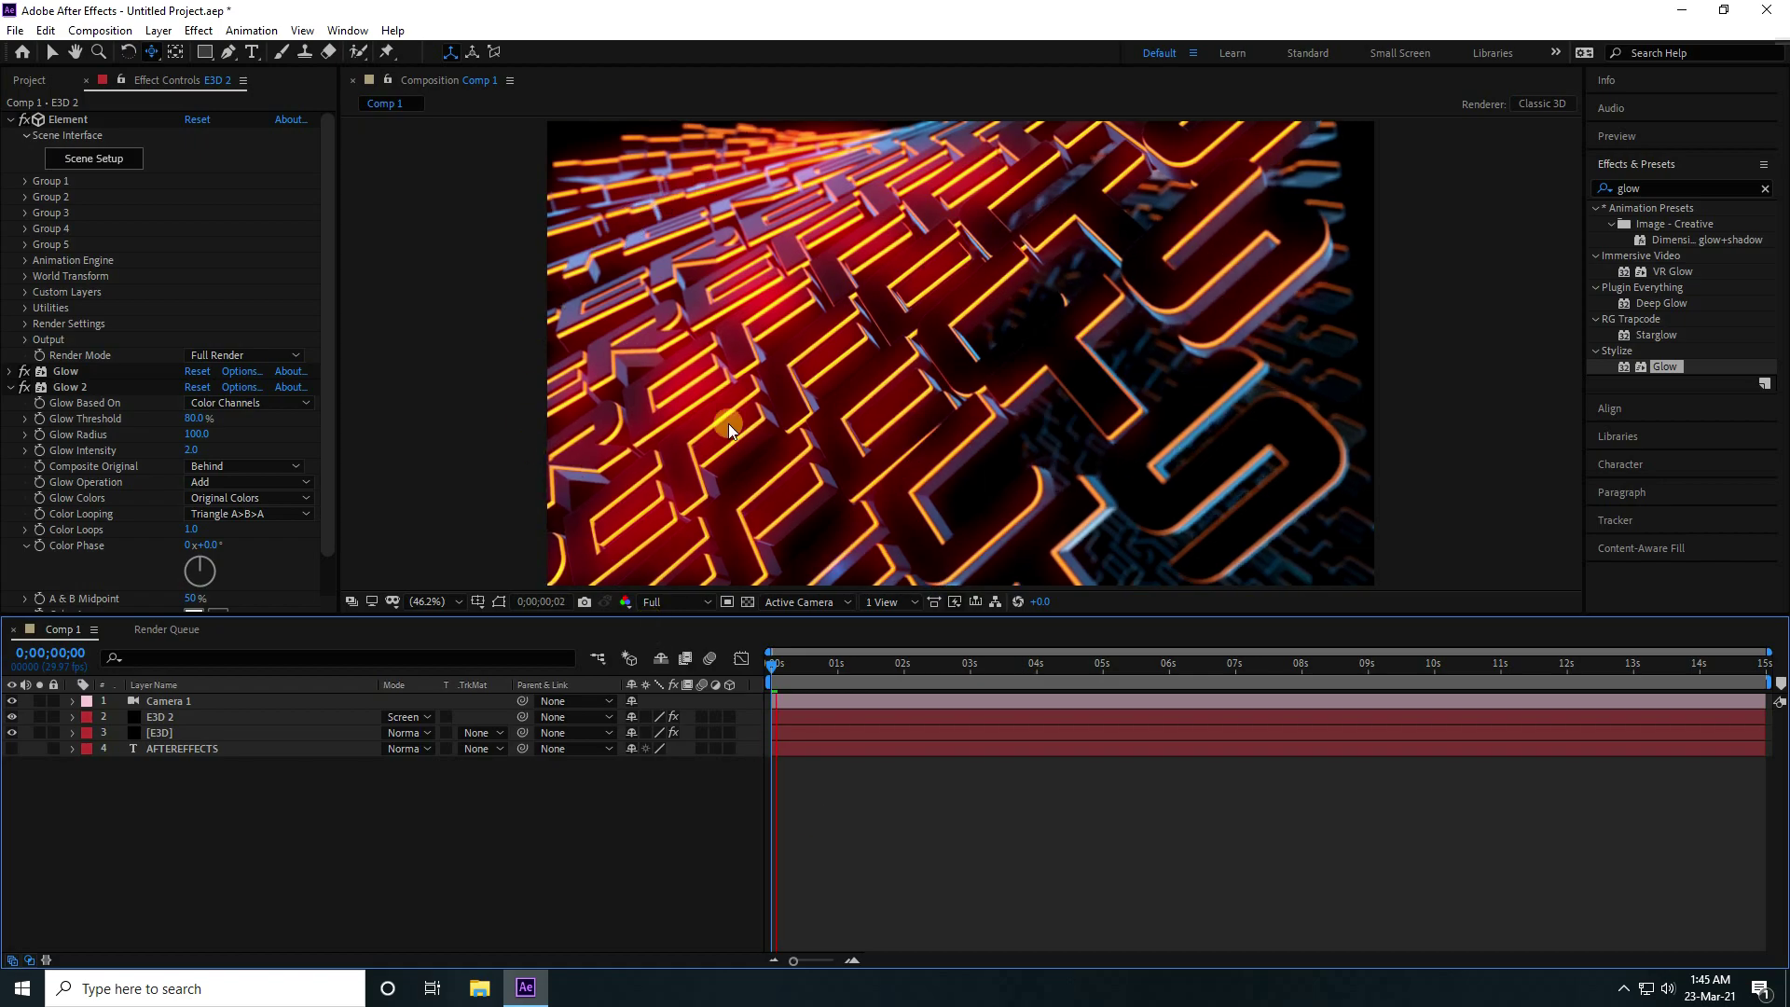